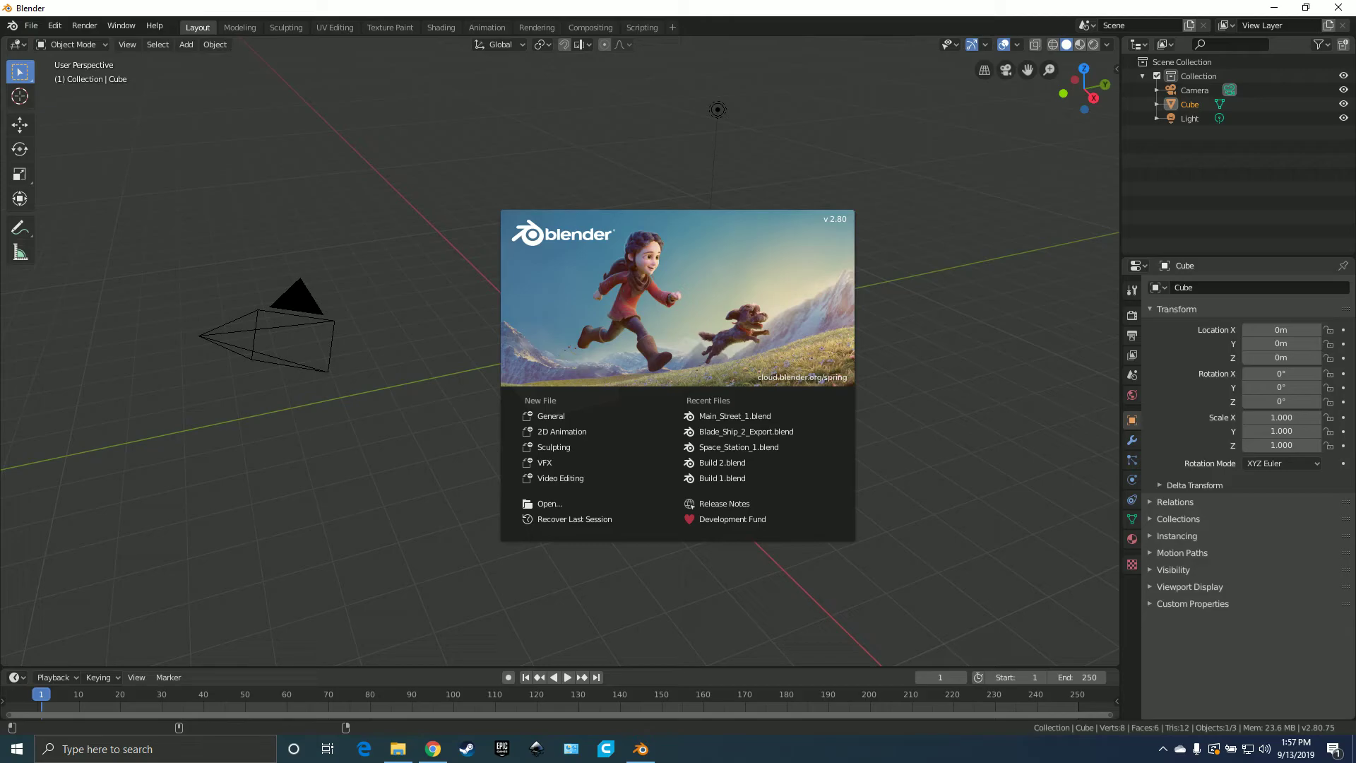
# - Dismiss the splash screen and view the default cube from the front in orthographic projection
pyautogui.press('Escape')
pyautogui.moveTo(635, 381); pyautogui.dragTo(713, 385, button='middle')
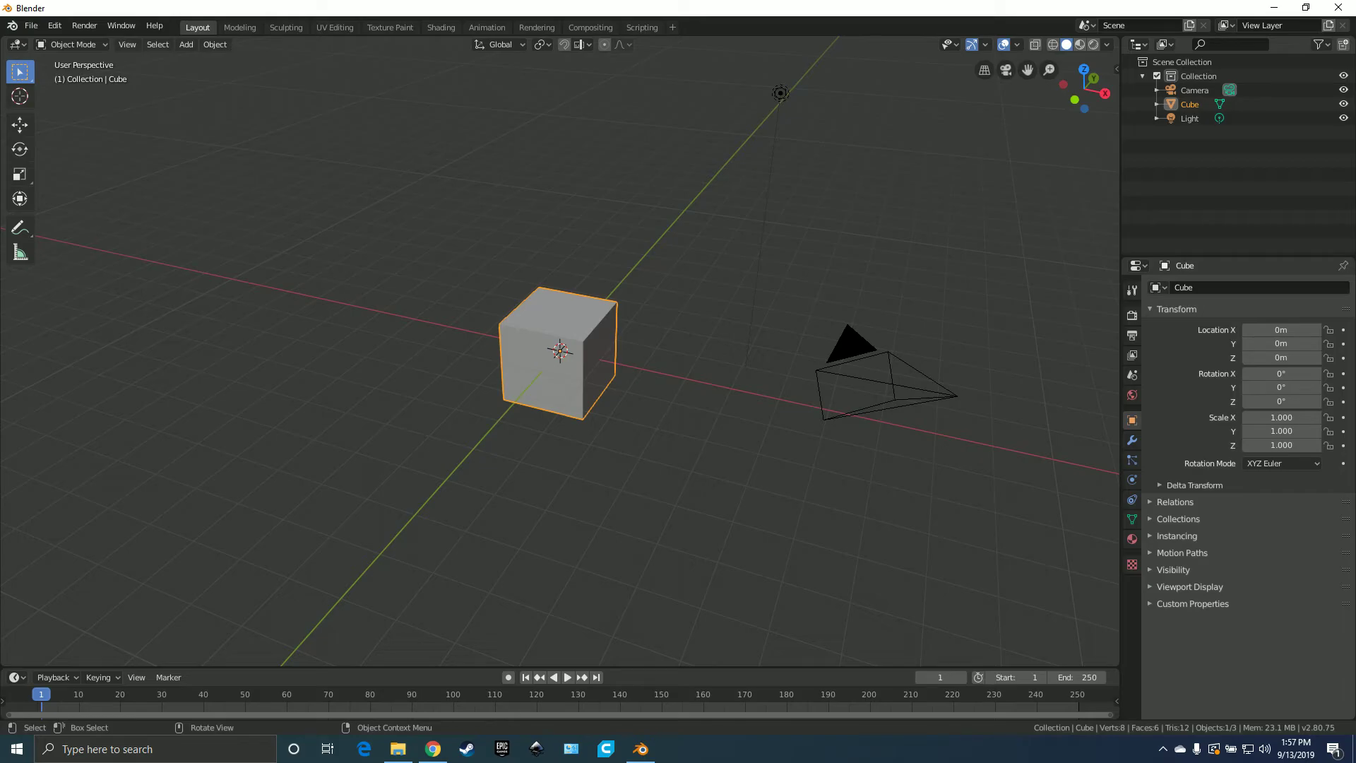
pyautogui.press('KP_1')
pyautogui.press('KP_5')
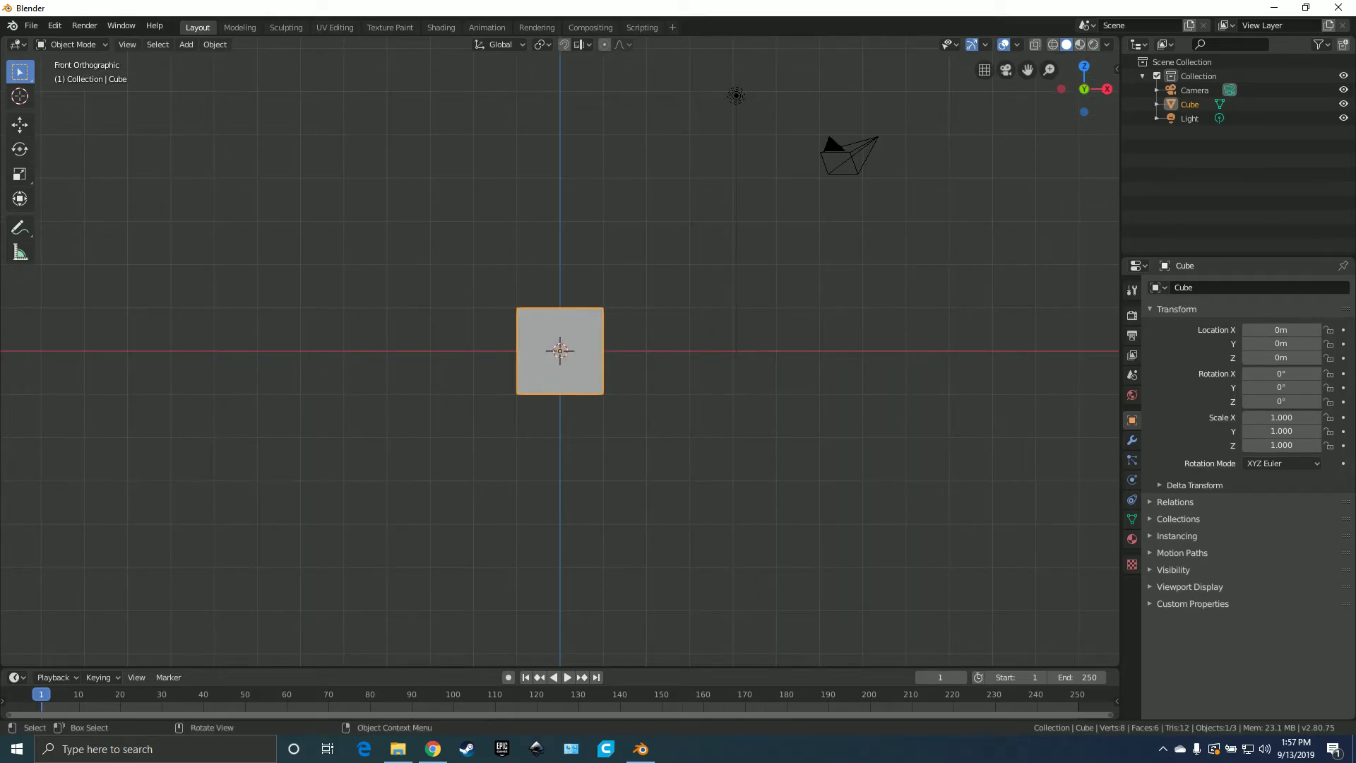
pyautogui.scroll(3, 560, 351)
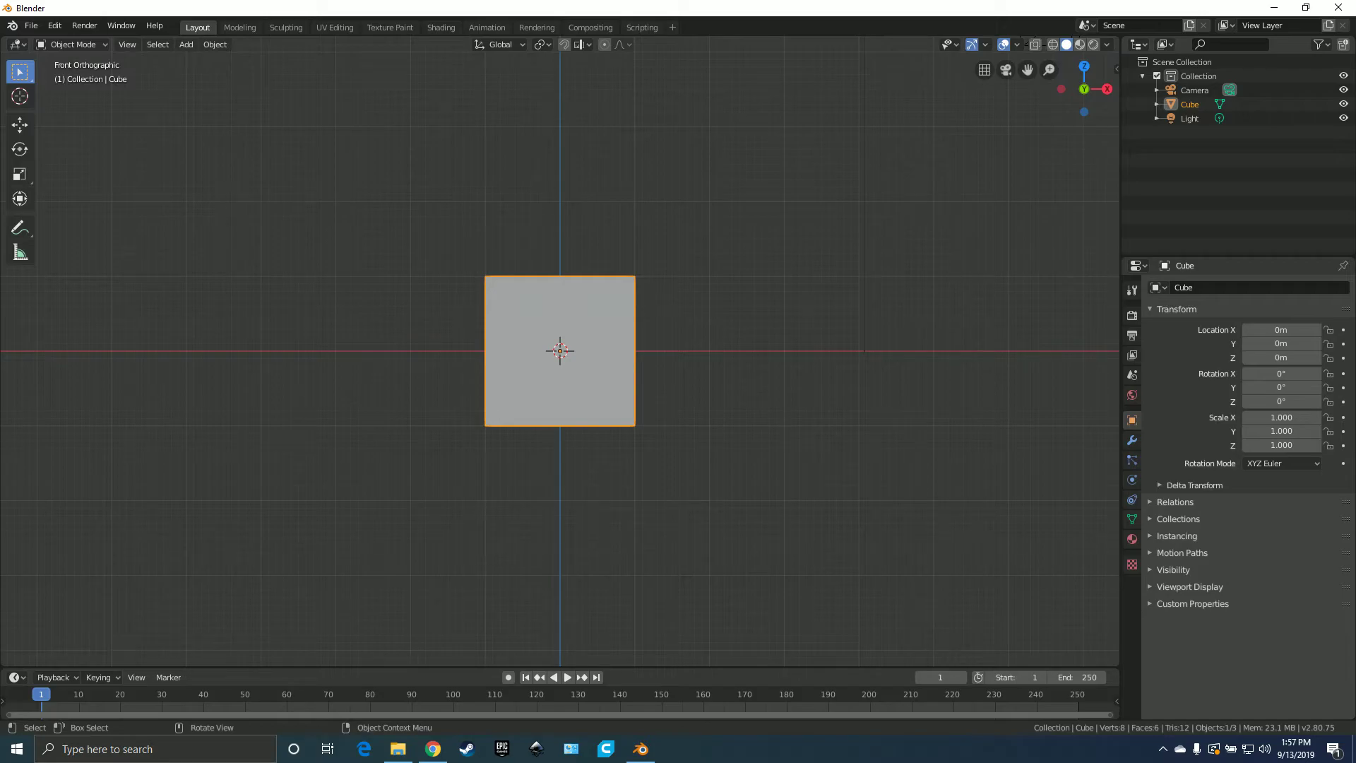
# - Show the viewport sidebar with the cube's transform values and dimensions
pyautogui.press('t')
pyautogui.press('n')
pyautogui.press('t')
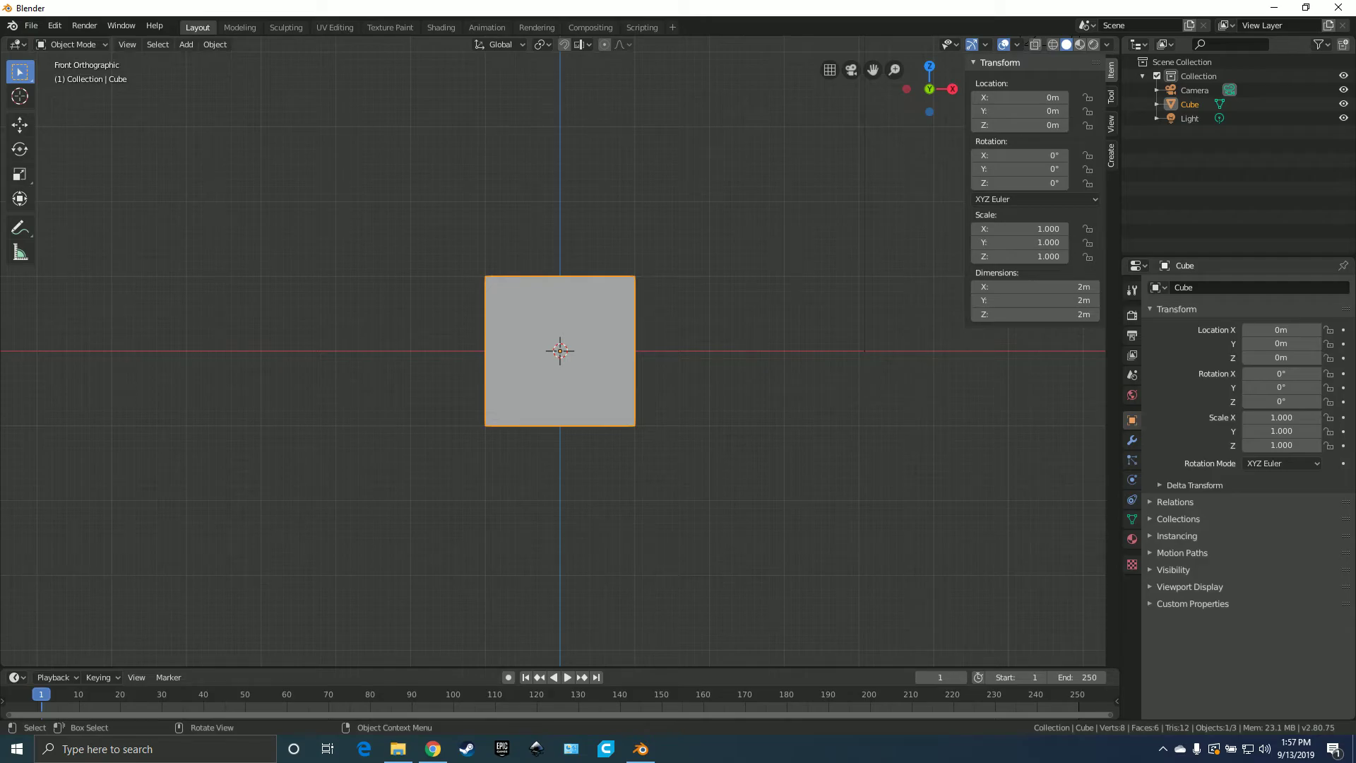
pyautogui.moveTo(564, 353); pyautogui.dragTo(515, 403, button='middle')
pyautogui.press('KP_1')
# - Change the scene's unit system to Imperial
pyautogui.click(1131, 315)
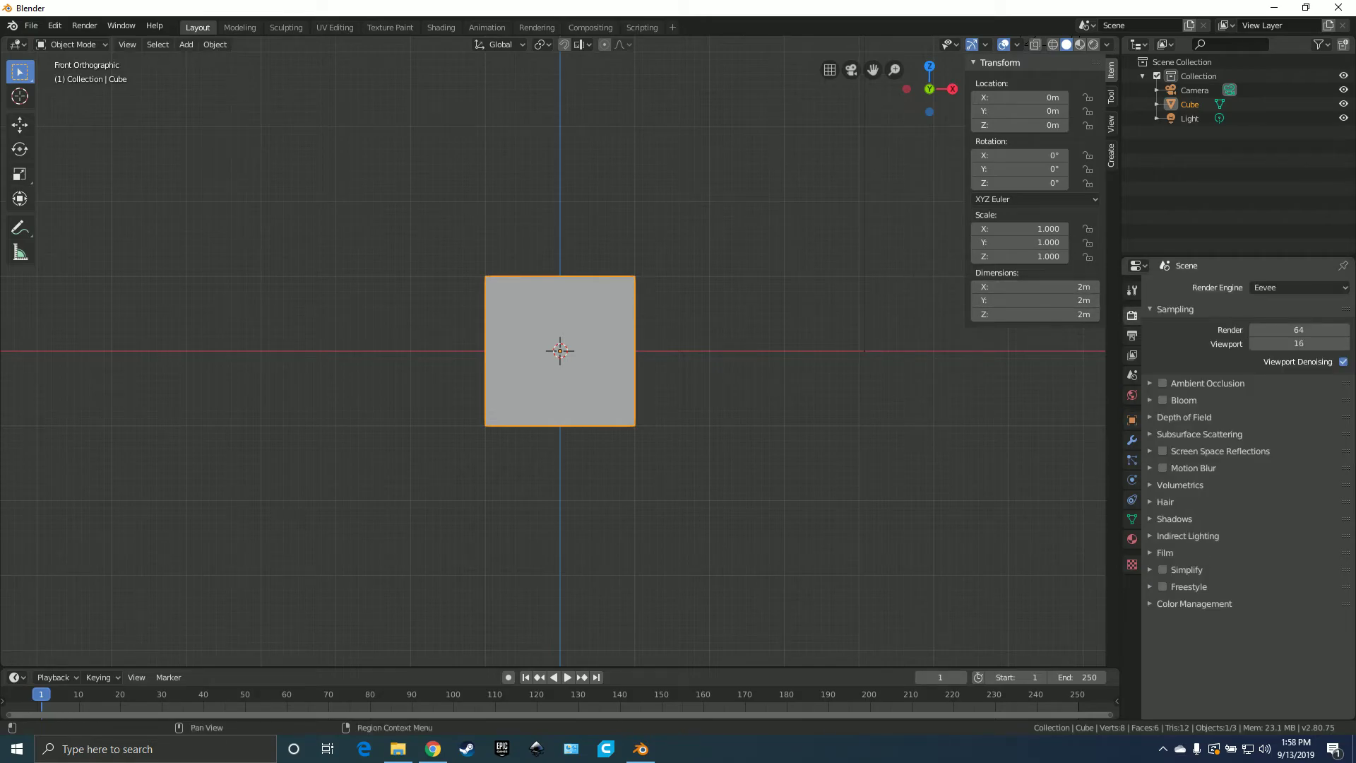
pyautogui.click(1132, 335)
pyautogui.click(1132, 355)
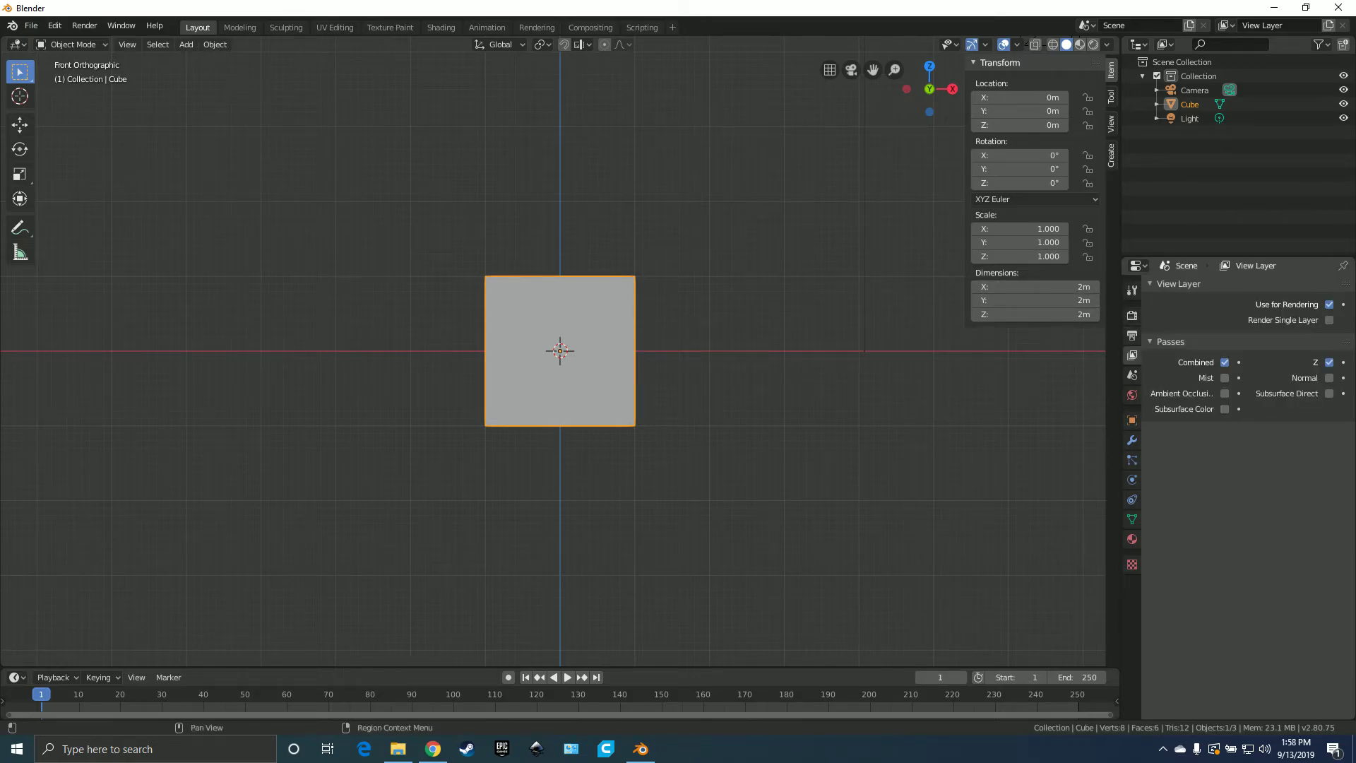
pyautogui.click(1132, 375)
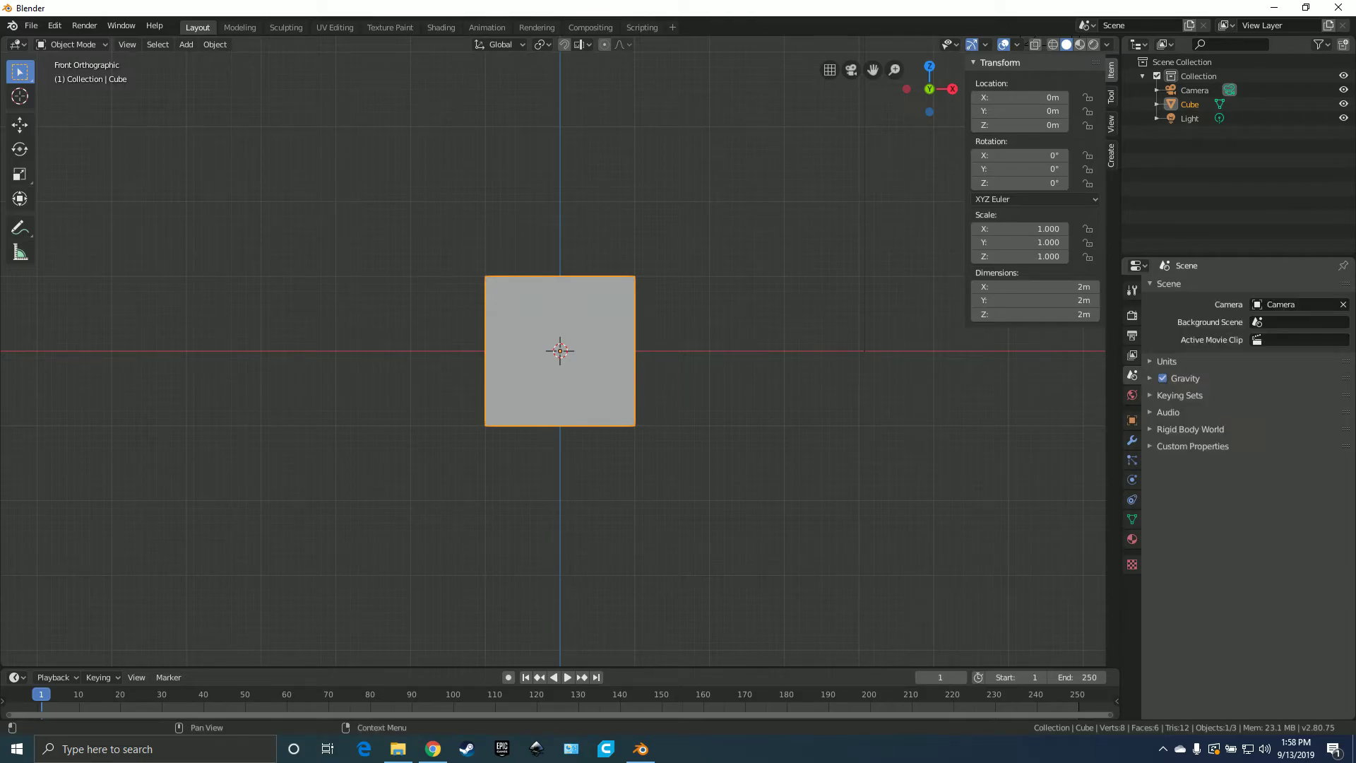
pyautogui.click(1167, 361)
pyautogui.click(1299, 382)
pyautogui.click(1292, 427)
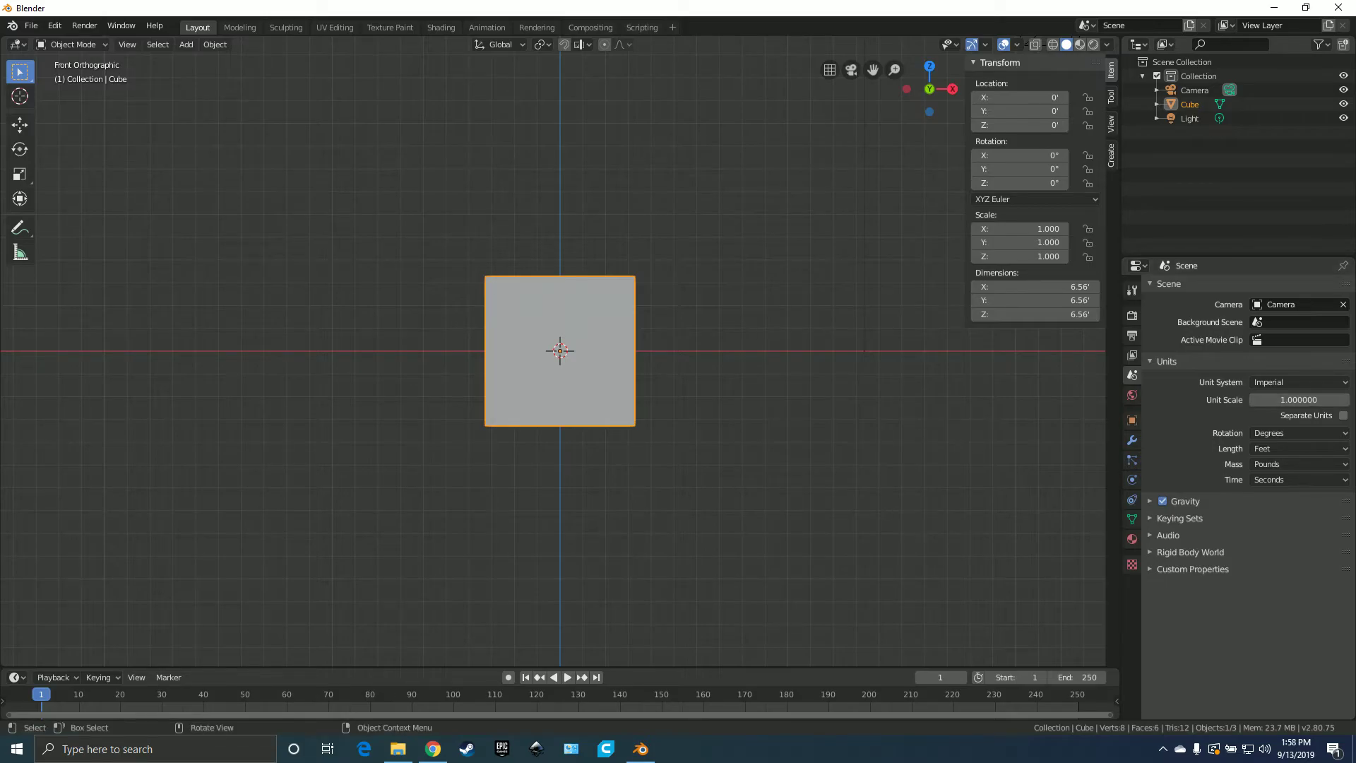
pyautogui.moveTo(607, 367); pyautogui.dragTo(565, 392, button='middle')
pyautogui.press('KP_1')
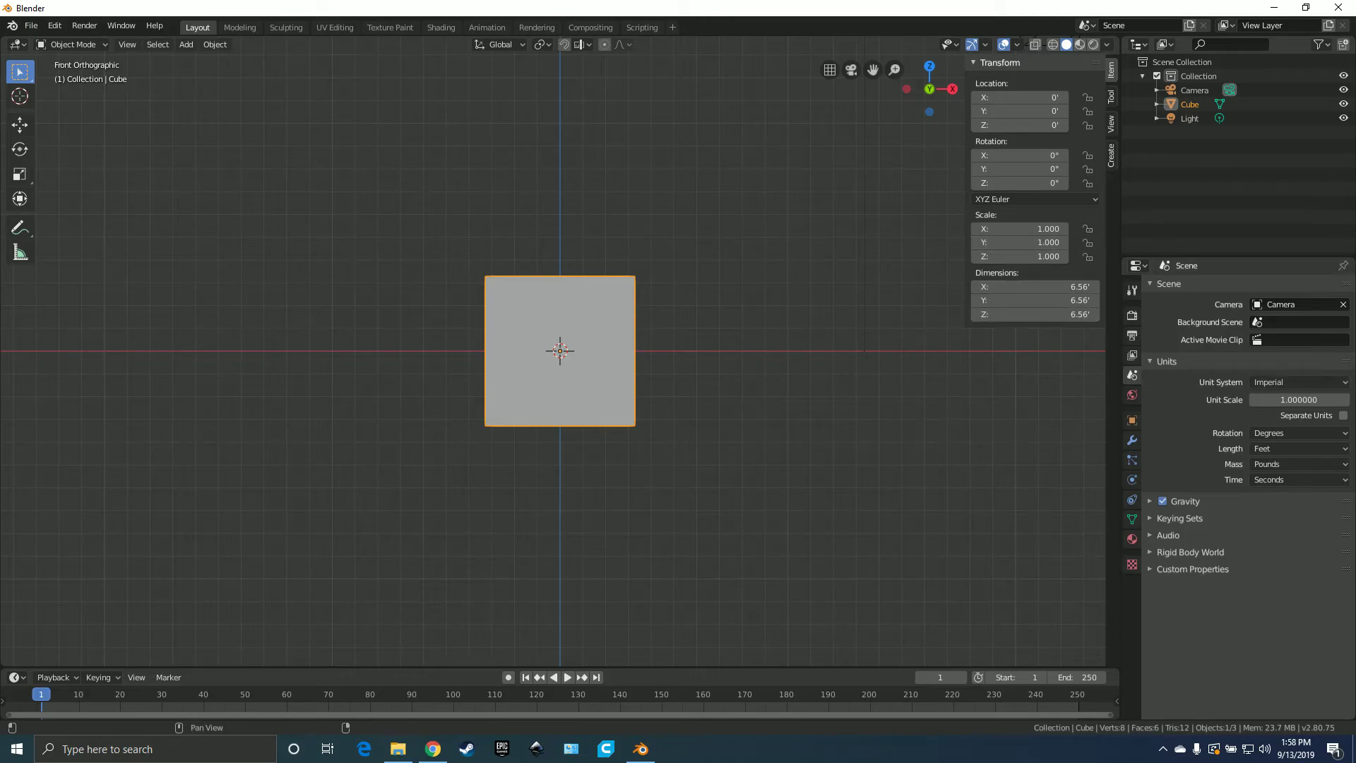
# - Set the cube's Z dimension to 2 inches
pyautogui.moveTo(897, 293); pyautogui.dragTo(862, 314, button='middle')
pyautogui.click(1035, 286)
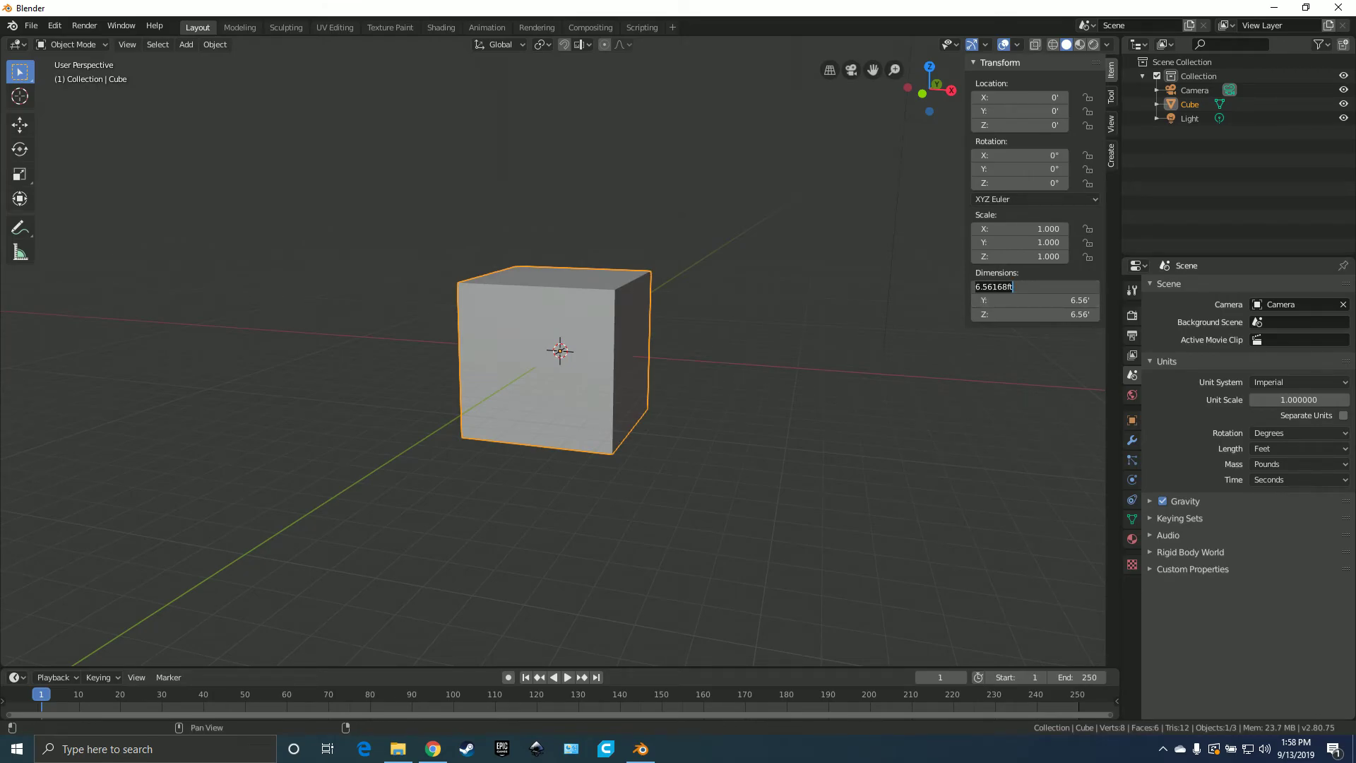
pyautogui.press('Escape')
pyautogui.click(1035, 314)
pyautogui.write('2in')
pyautogui.press('Return')
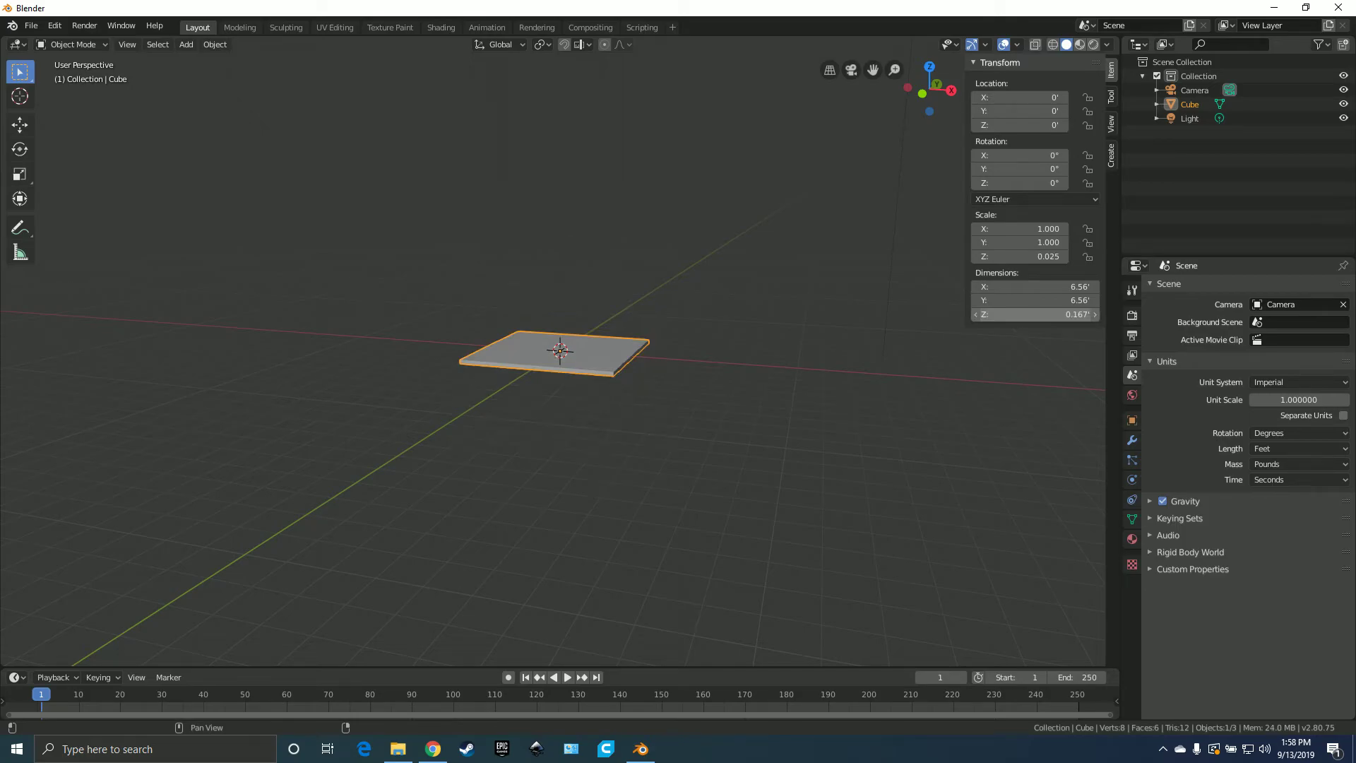
# - Set the flattened cube's Y dimension to 8 feet and its X dimension to 4 inches
pyautogui.click(1035, 301)
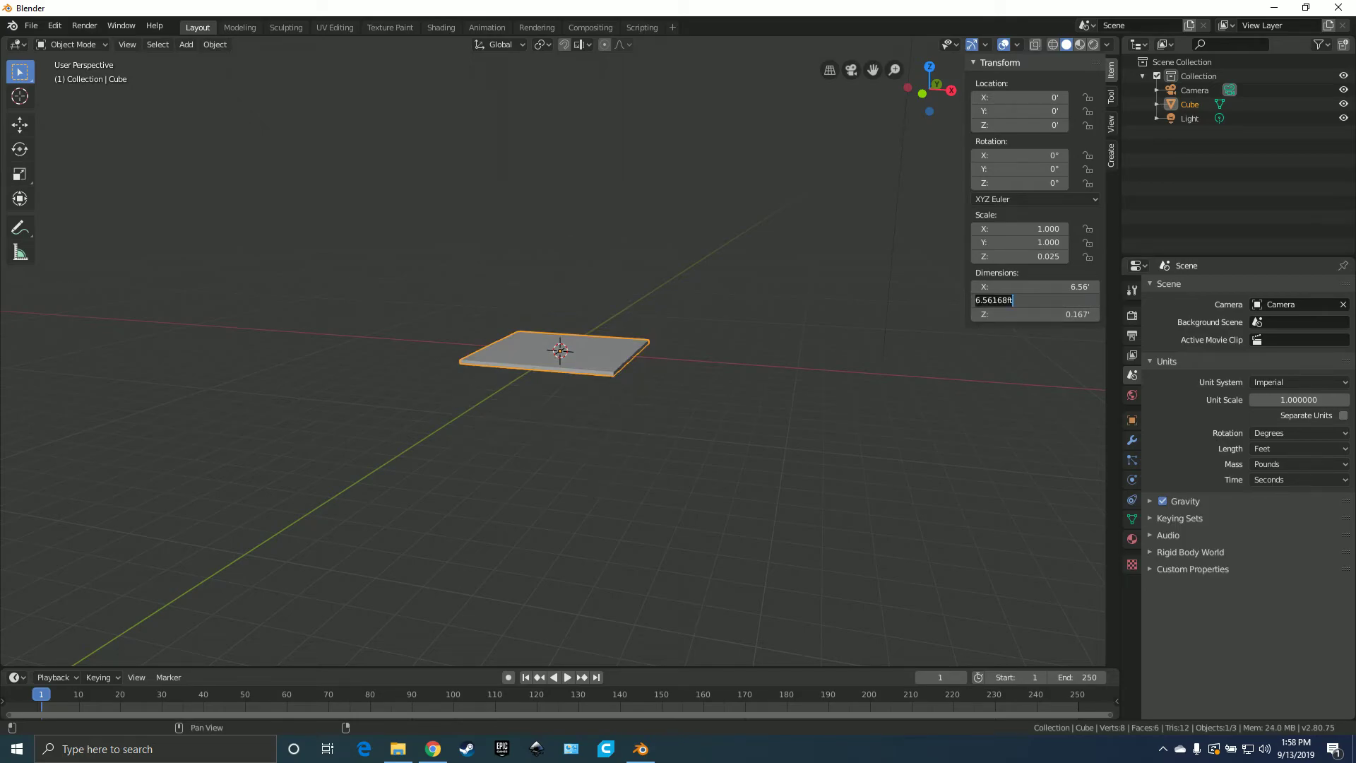
pyautogui.write("8'")
pyautogui.press('Return')
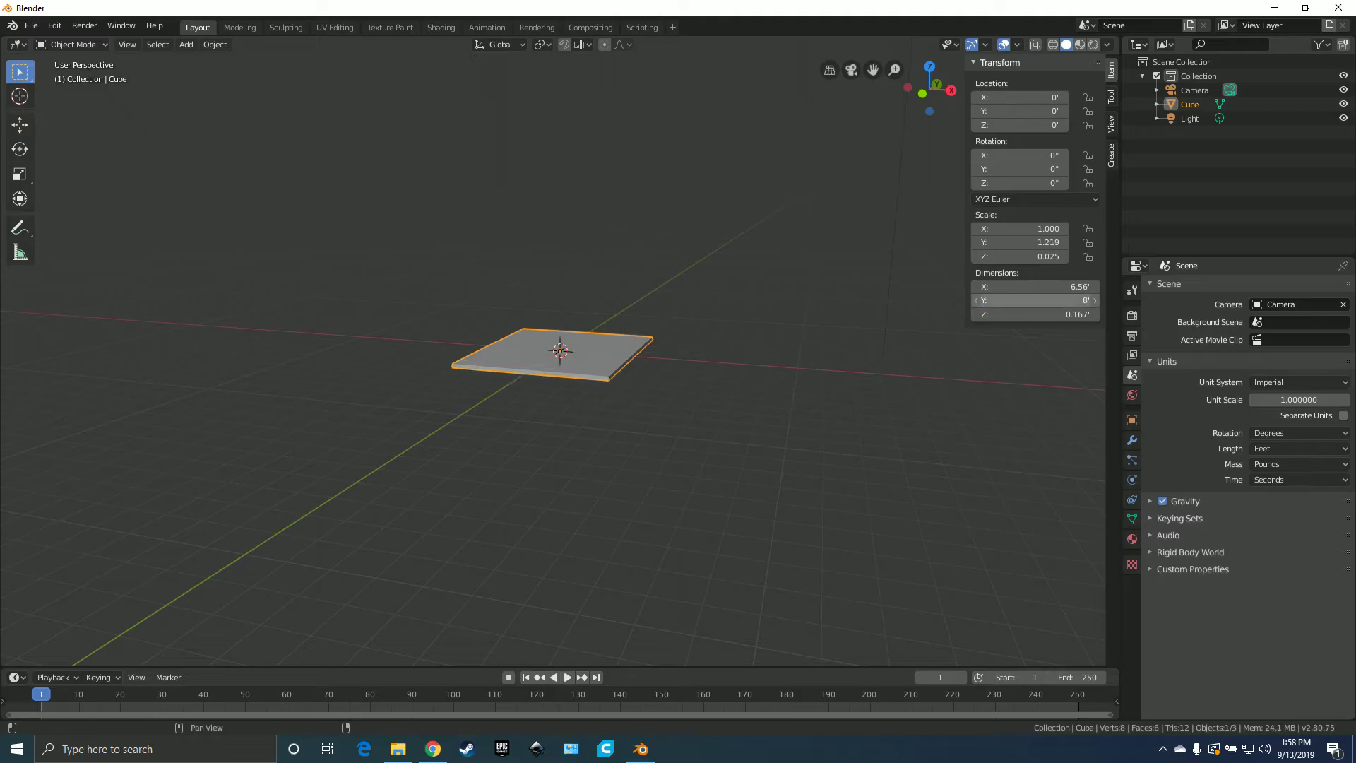
pyautogui.click(1035, 286)
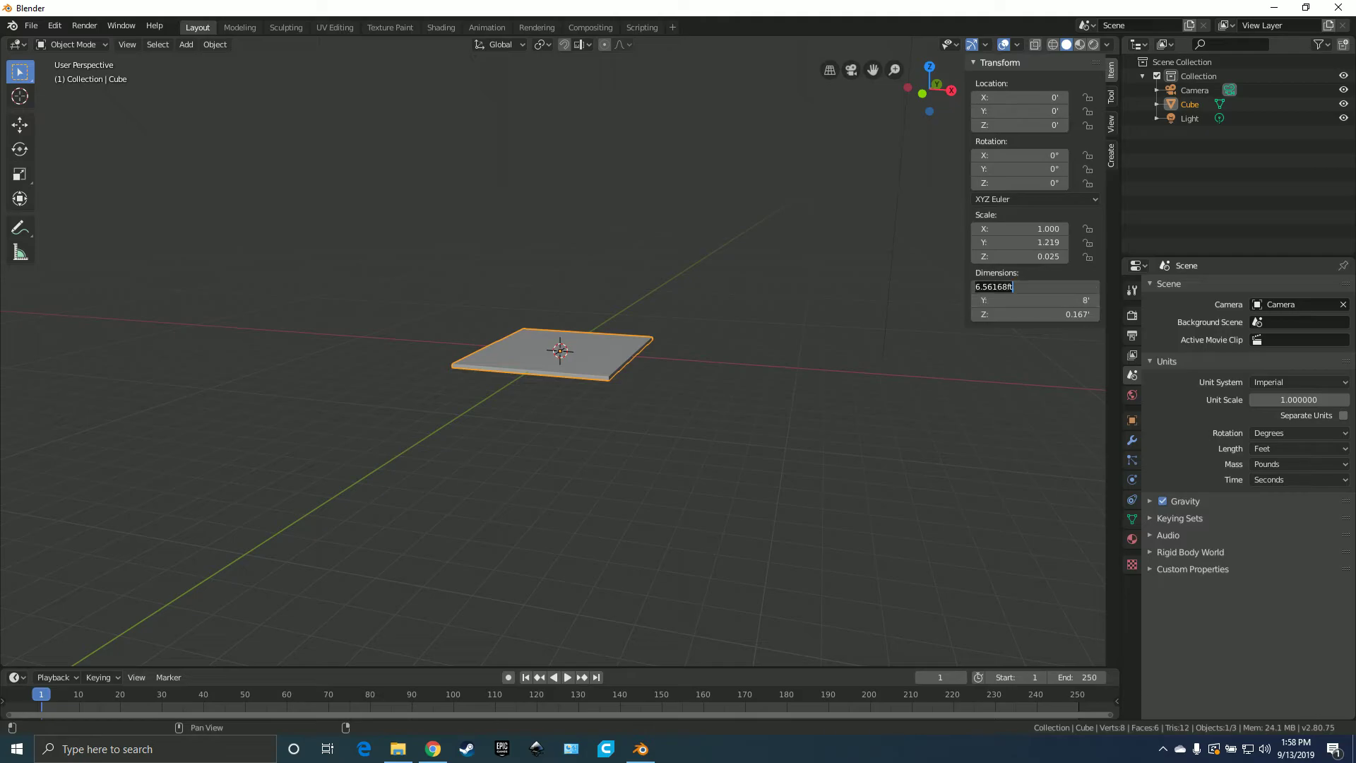
pyautogui.write('4"')
pyautogui.press('Return')
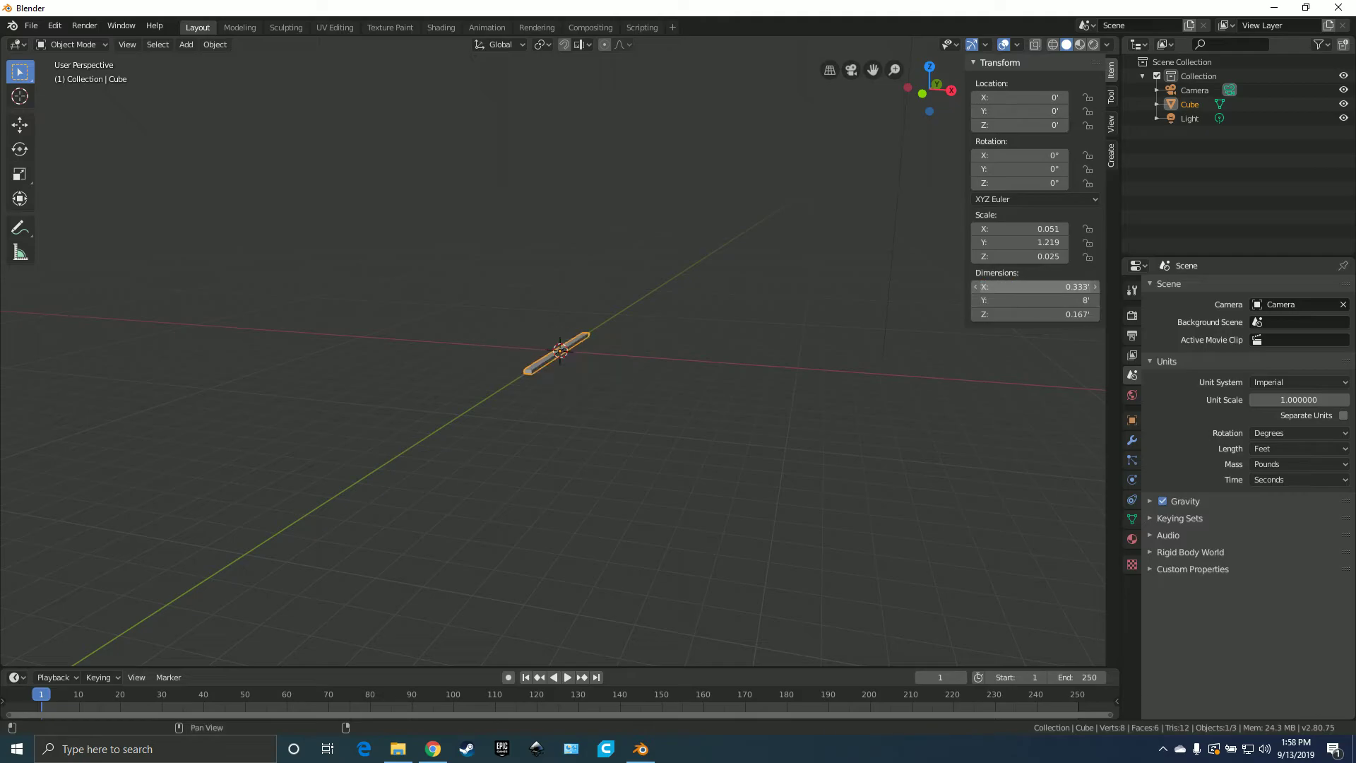
# - Add an Array modifier to the 8-foot board
pyautogui.moveTo(706, 382)
pyautogui.mouseDown(button='middle')
pyautogui.moveTo(789, 365)
pyautogui.moveTo(727, 425)
pyautogui.moveTo(625, 342)
pyautogui.moveTo(644, 403)
pyautogui.moveTo(621, 353)
pyautogui.moveTo(678, 395)
pyautogui.moveTo(720, 384)
pyautogui.moveTo(706, 367)
pyautogui.mouseUp(button='middle')
pyautogui.scroll(6, 790, 365)
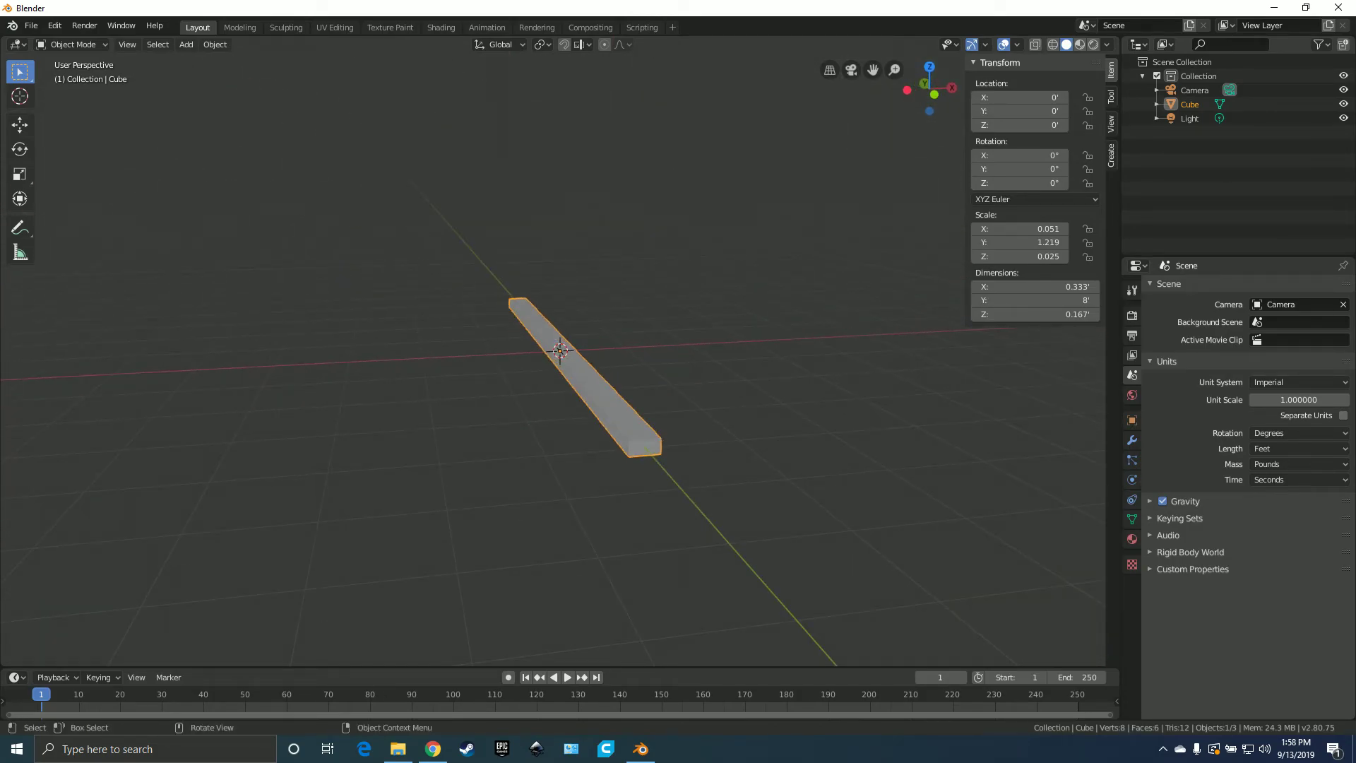
pyautogui.moveTo(706, 367); pyautogui.dragTo(565, 374, button='middle')
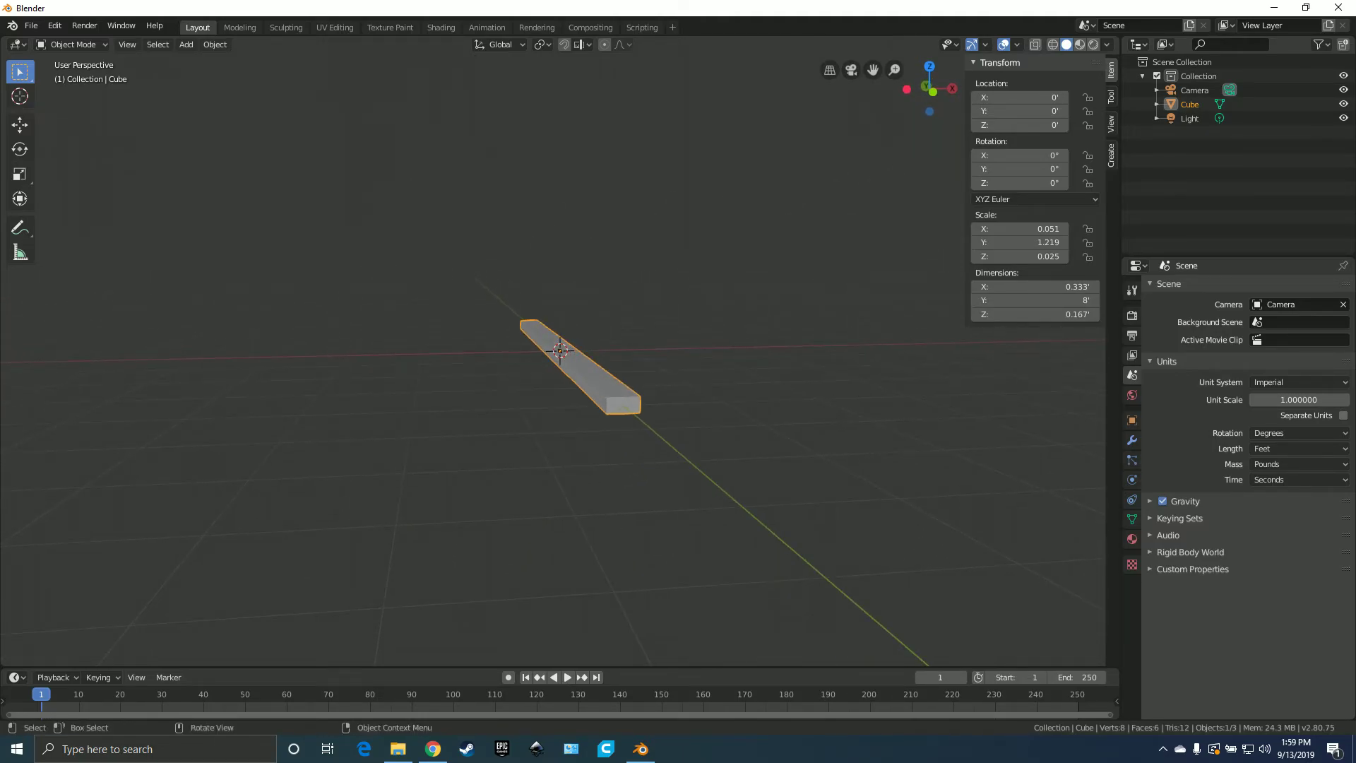
pyautogui.click(1189, 103)
pyautogui.scroll(3, 560, 351)
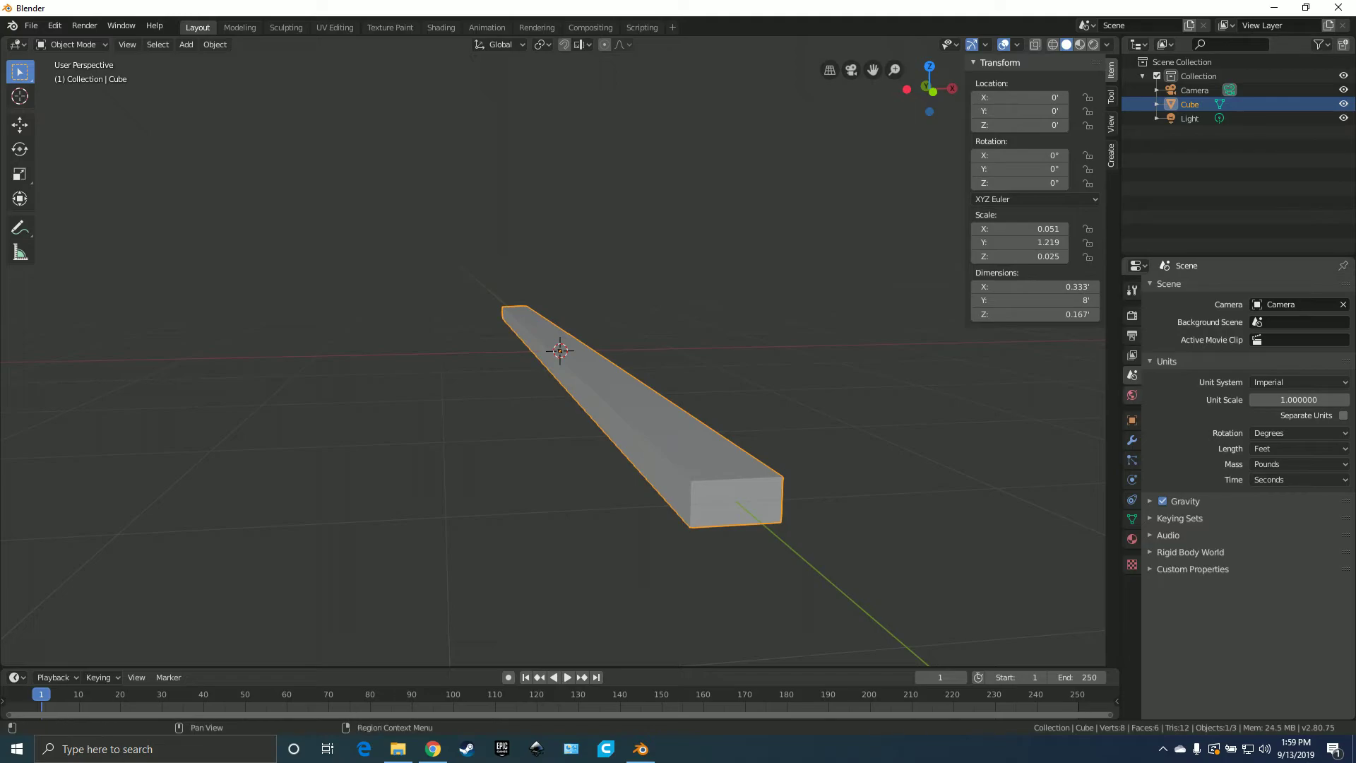
pyautogui.click(1132, 439)
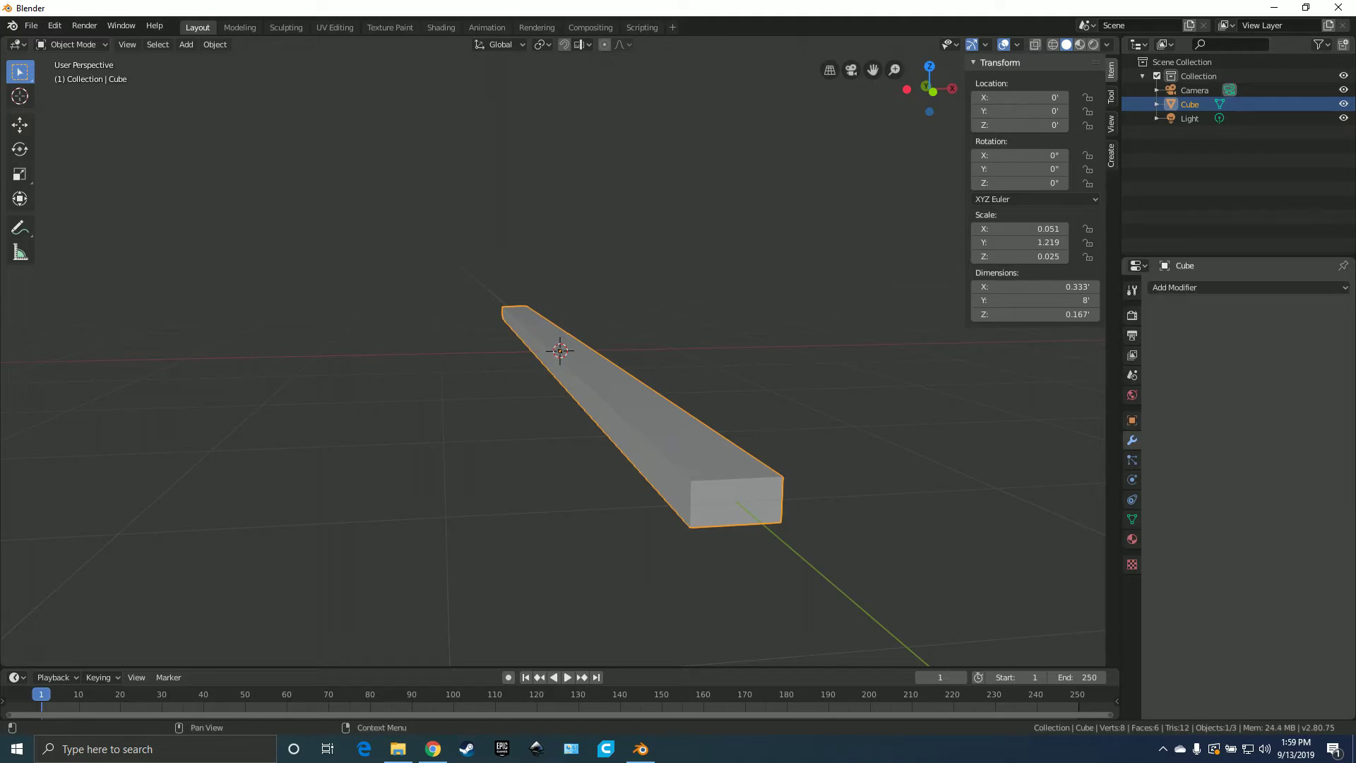
pyautogui.click(1187, 288)
pyautogui.click(1086, 319)
pyautogui.scroll(-1, 819, 395)
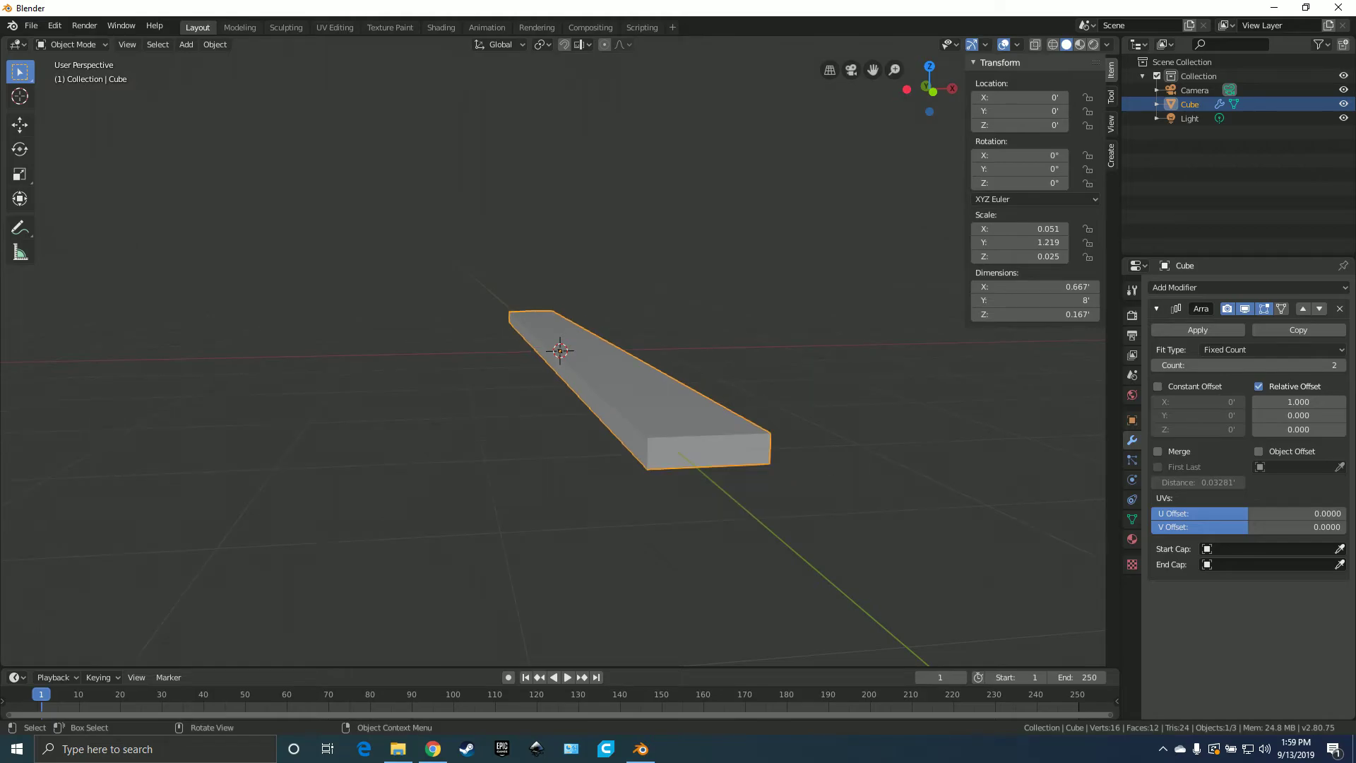
# - Set the array's relative X offset to 1.25 and check the gap between the boards from the front
pyautogui.moveTo(819, 396); pyautogui.dragTo(796, 399, button='middle')
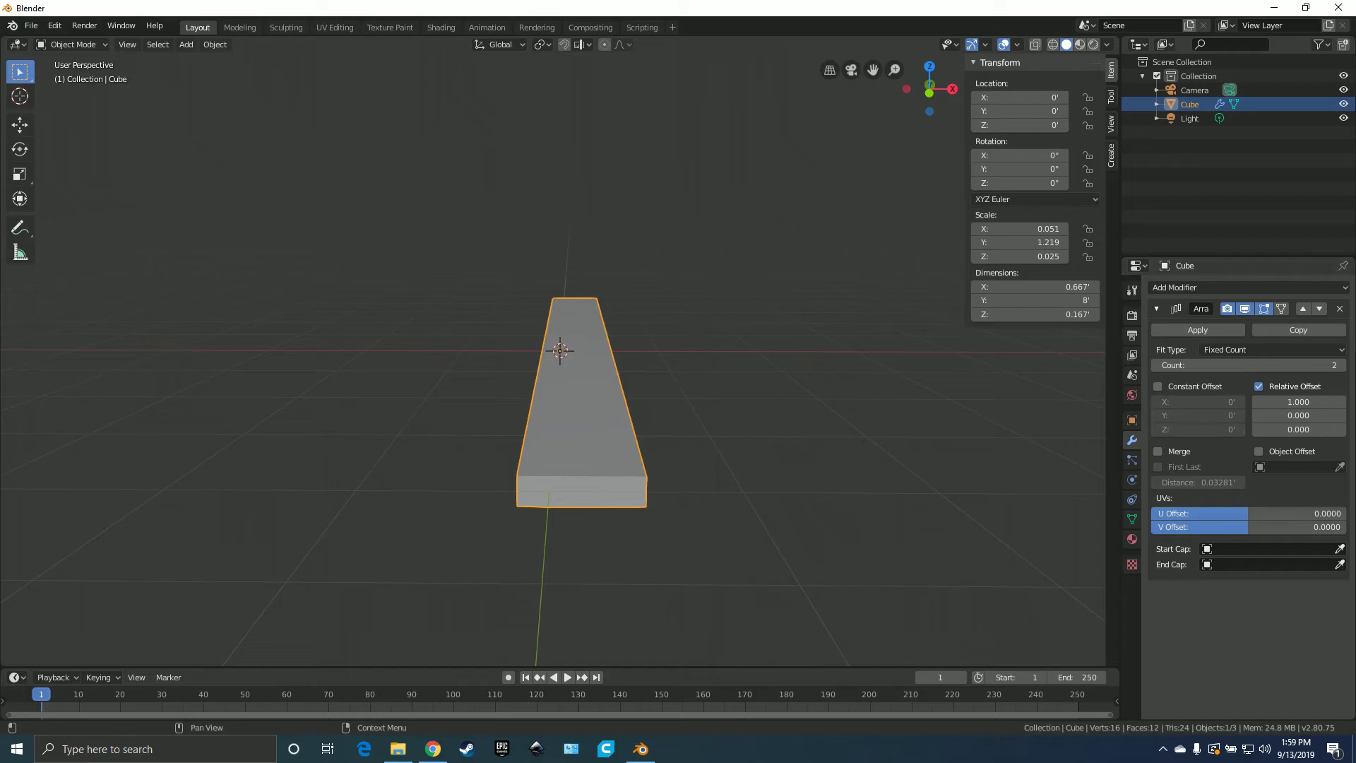
pyautogui.click(1298, 401)
pyautogui.write('1.2')
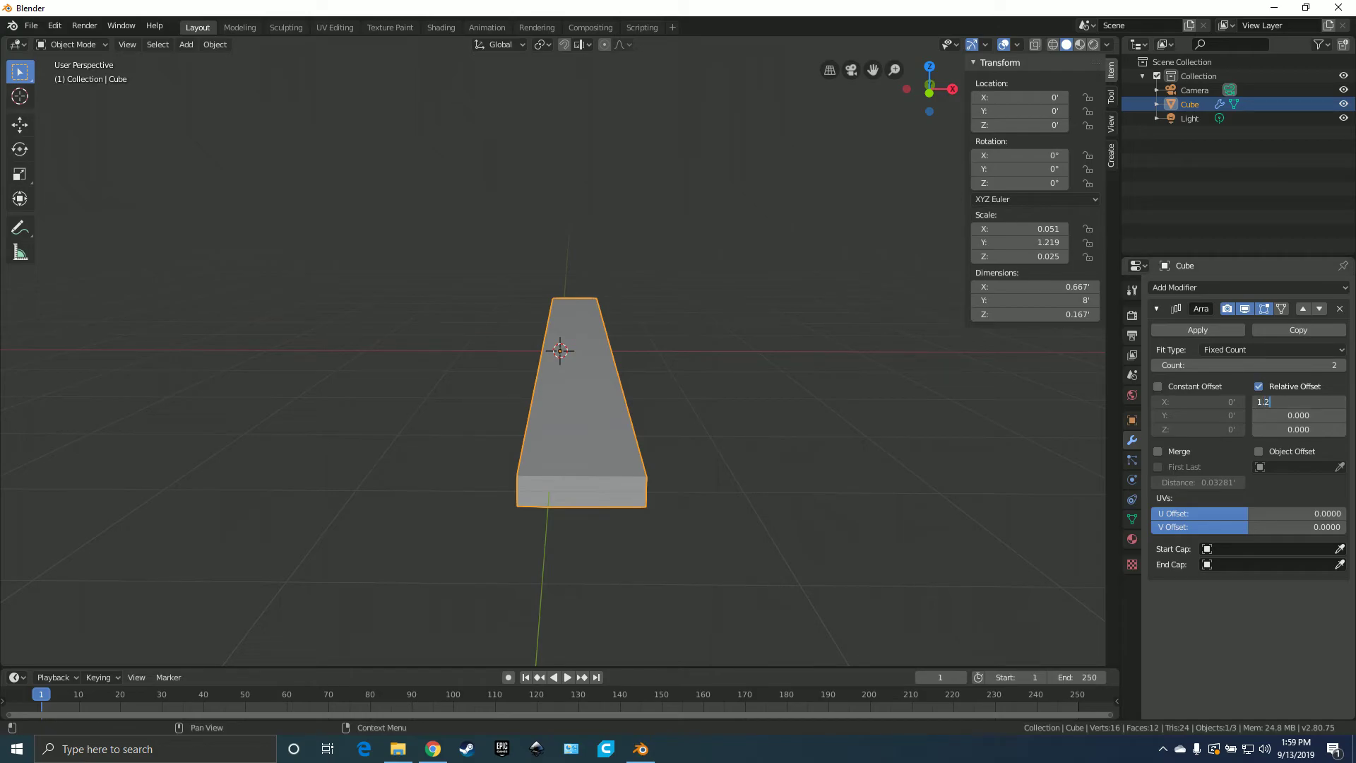
pyautogui.write('5')
pyautogui.press('Return')
pyautogui.moveTo(560, 351)
pyautogui.mouseDown(button='middle')
pyautogui.moveTo(494, 367)
pyautogui.moveTo(537, 360)
pyautogui.mouseUp(button='middle')
pyautogui.press('KP_1')
pyautogui.press('KP_5')
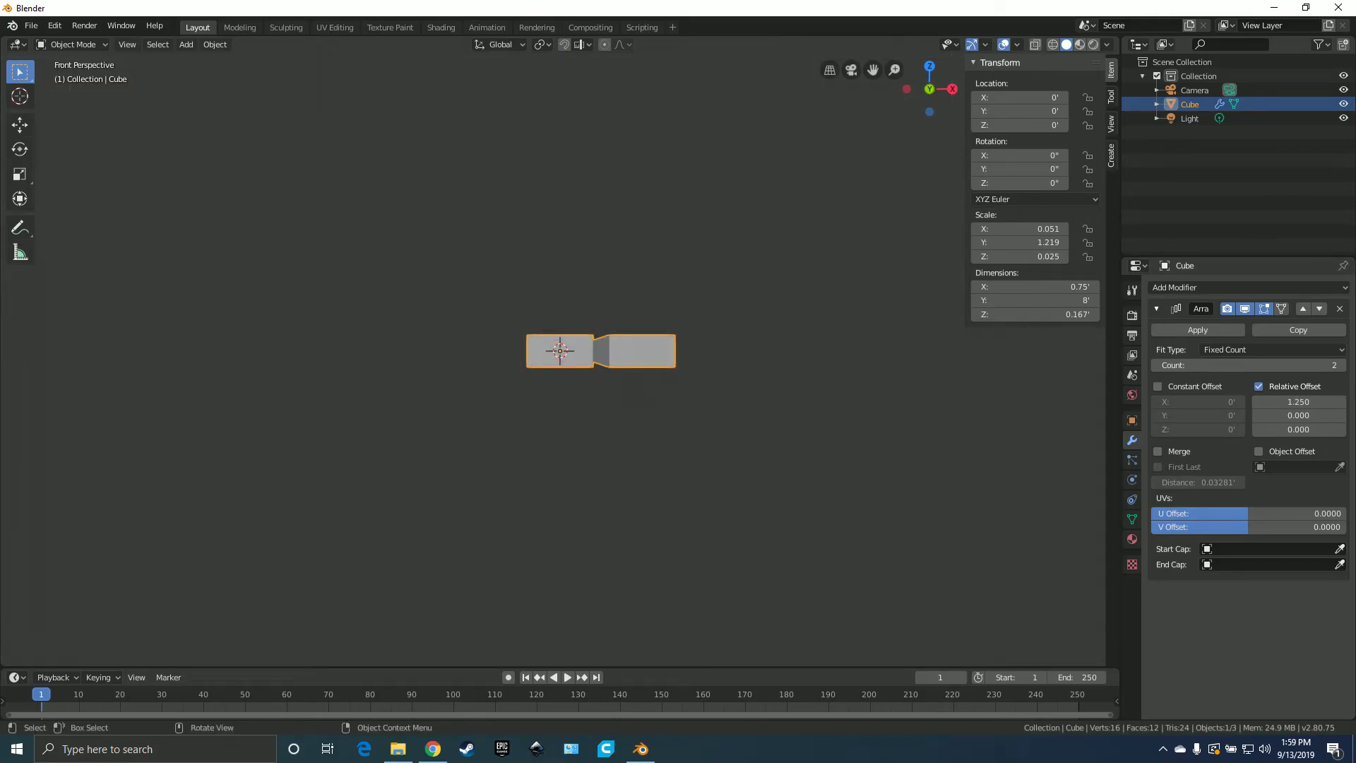
pyautogui.press('KP_5')
pyautogui.scroll(11, 560, 351)
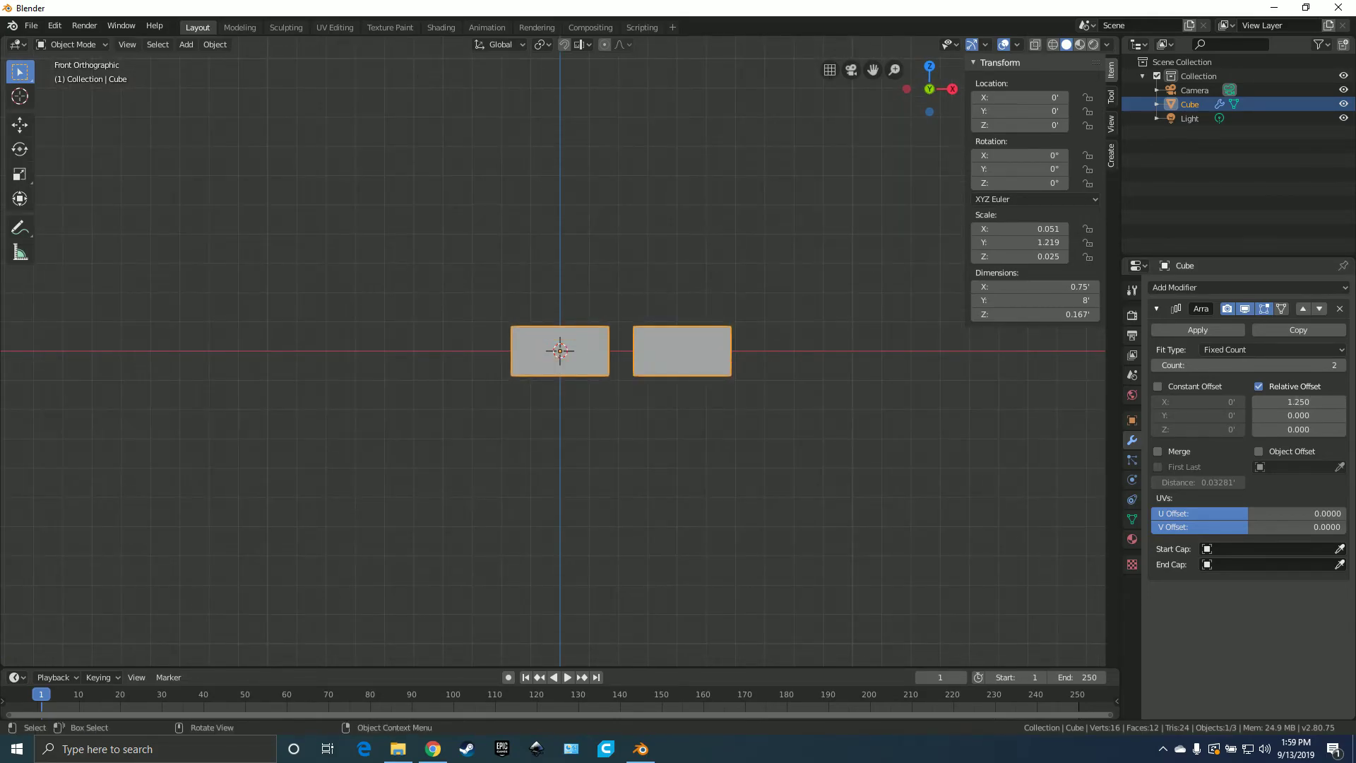
pyautogui.moveTo(560, 351); pyautogui.dragTo(494, 335, button='middle')
pyautogui.scroll(-5, 560, 351)
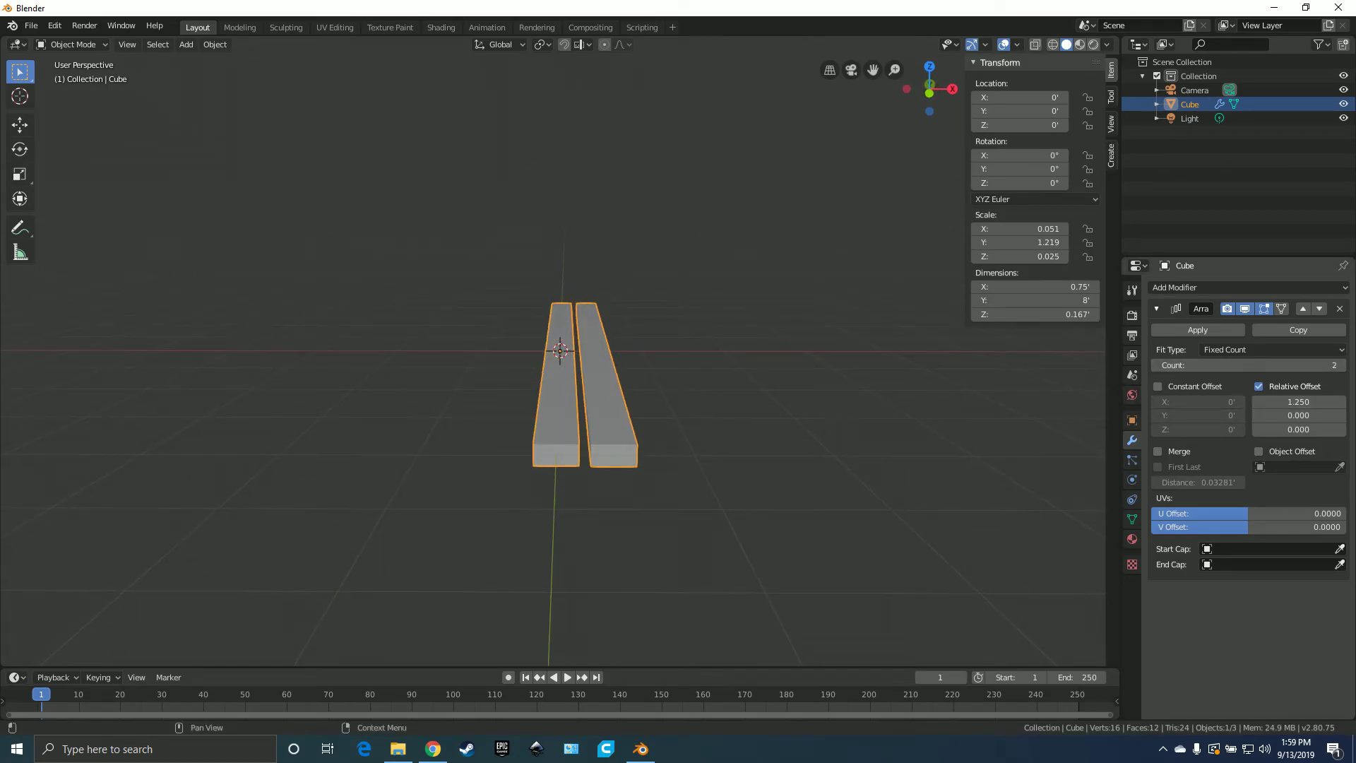
# - Increase the array's count to 6 boards
pyautogui.click(1341, 365)
pyautogui.click(1341, 365)
pyautogui.click(1341, 365)
pyautogui.click(1341, 366)
pyautogui.moveTo(495, 339); pyautogui.dragTo(455, 291, button='middle')
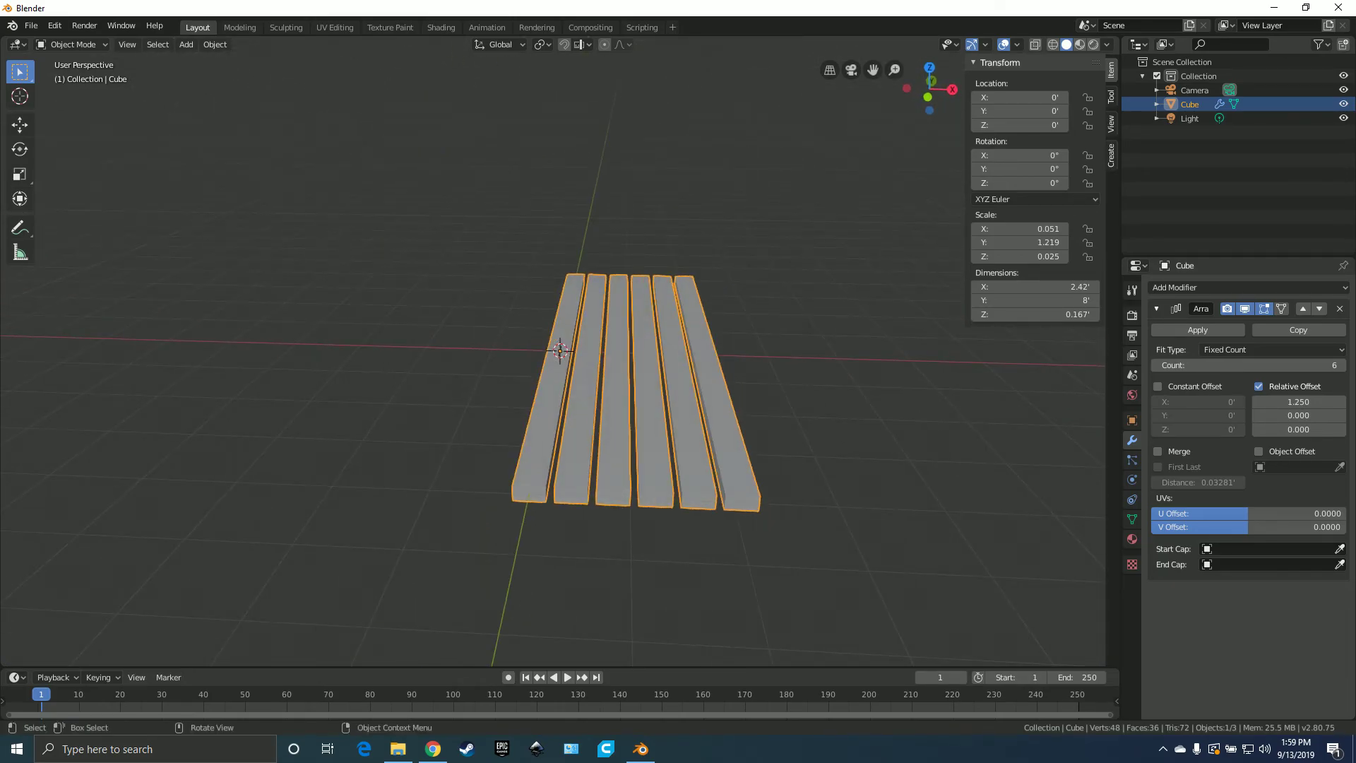
# - Reduce the array's relative X offset to 1.1 and inspect the gaps up close
pyautogui.click(1298, 401)
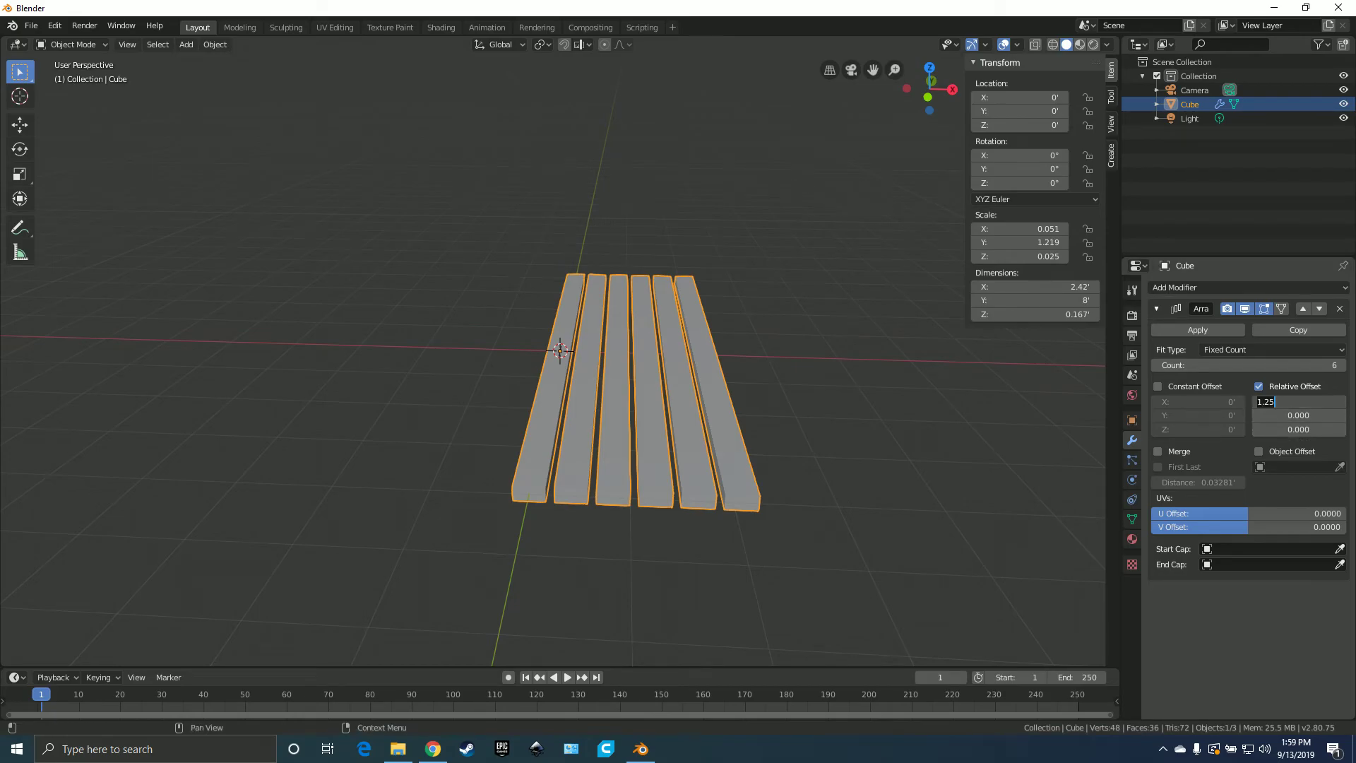
pyautogui.write('1.1')
pyautogui.press('Return')
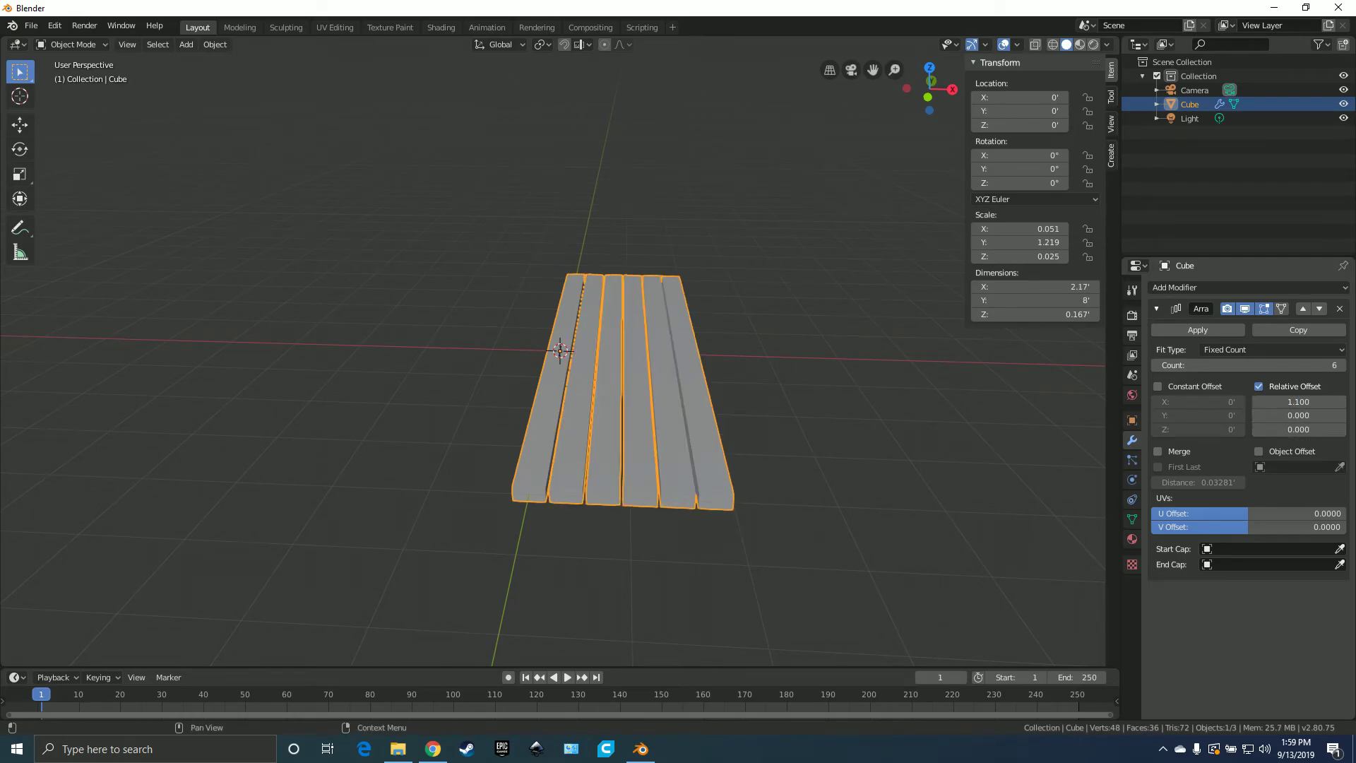
pyautogui.scroll(3, 706, 424)
pyautogui.moveTo(706, 424); pyautogui.dragTo(695, 377, button='middle')
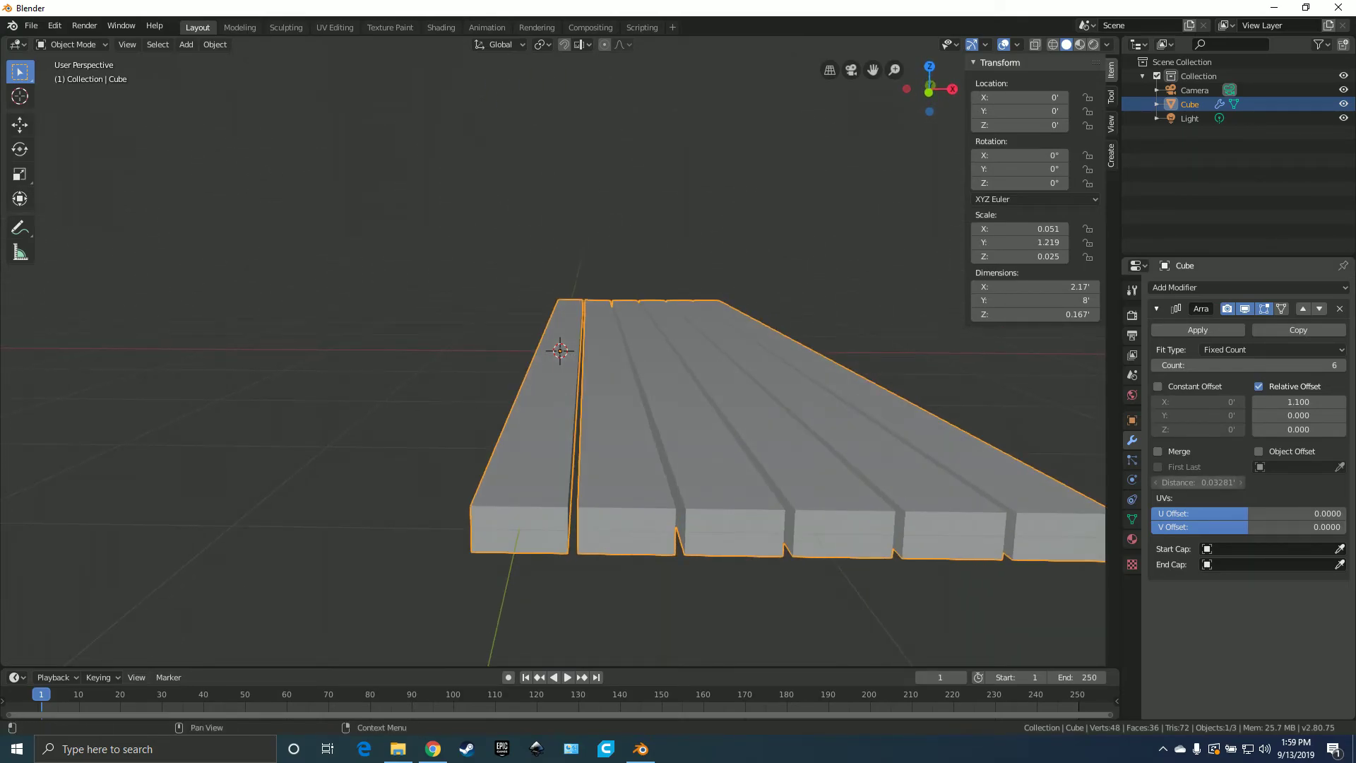
# - Tighten the board spacing by setting the array's relative X offset to 1.05
pyautogui.click(1298, 401)
pyautogui.write('1.1')
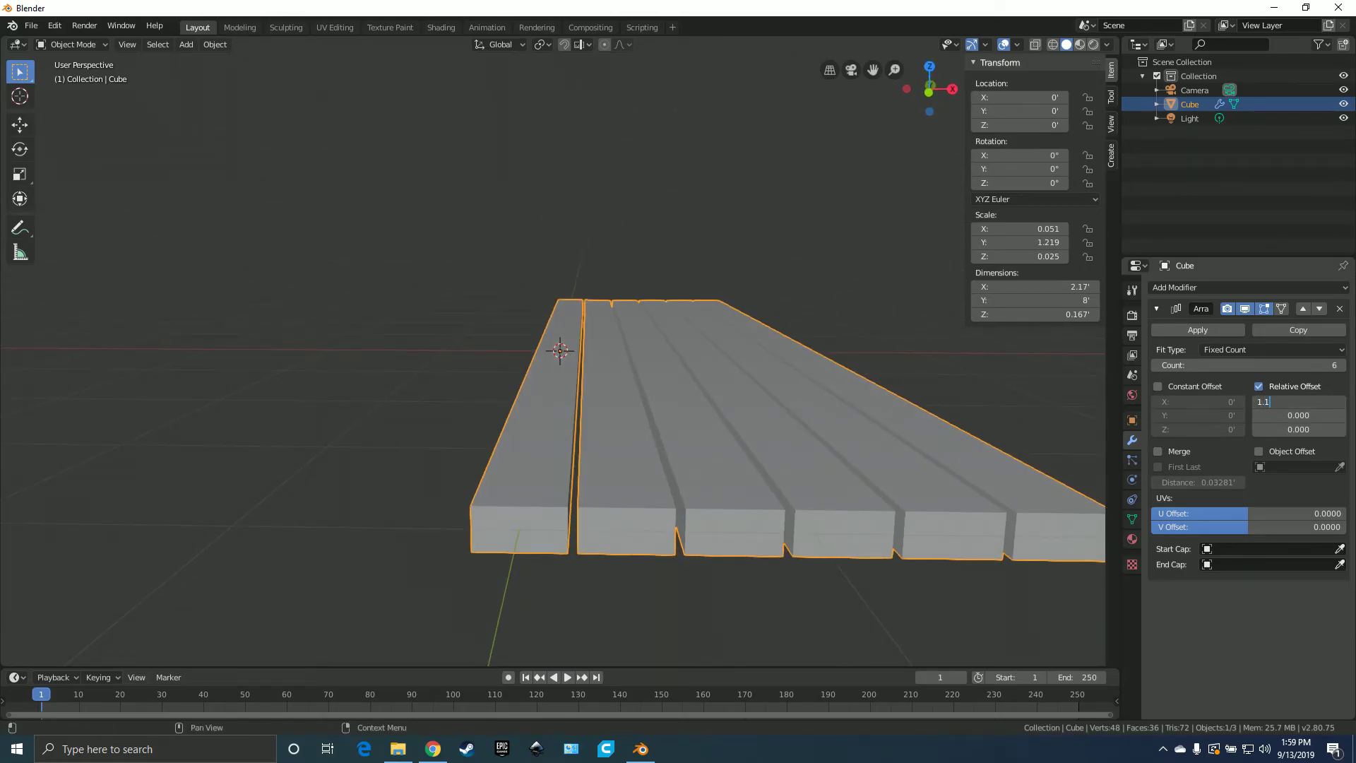
pyautogui.write('05')
pyautogui.press('Return')
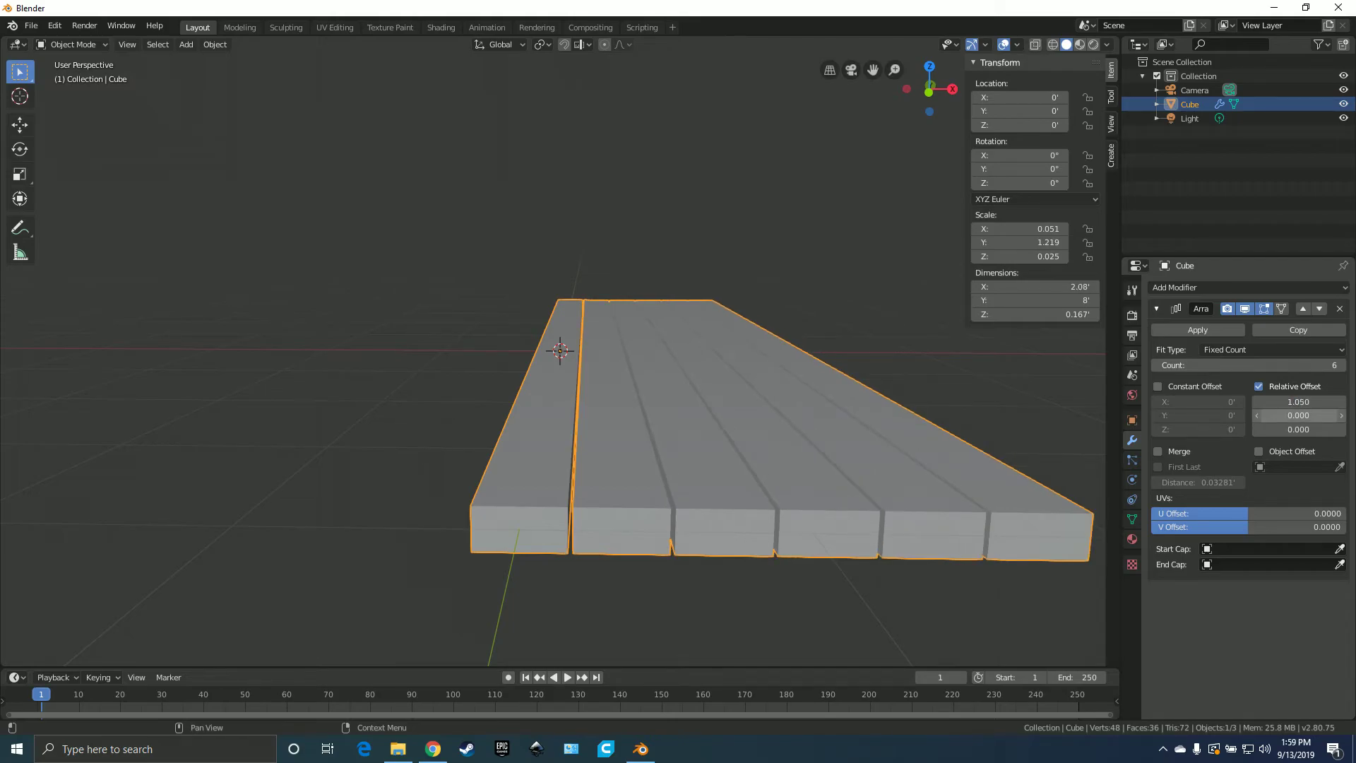
pyautogui.moveTo(696, 377); pyautogui.dragTo(660, 360, button='middle')
pyautogui.scroll(-5, 644, 356)
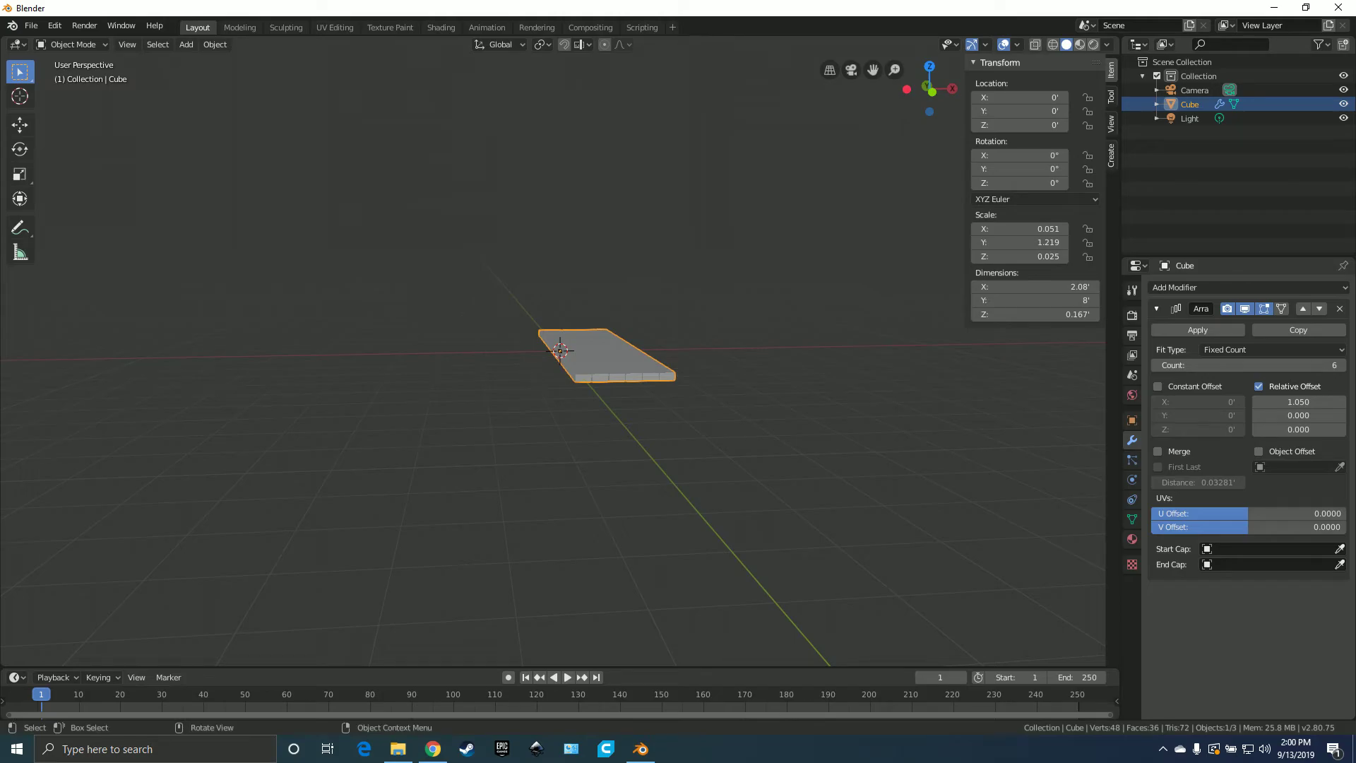
# - Duplicate the six-board array in front view and place the copy at about X -1.63 ft, Z -1.17 ft
pyautogui.press('KP_1')
pyautogui.scroll(4, 560, 351)
pyautogui.moveTo(560, 351); pyautogui.dragTo(560, 351, button='middle')
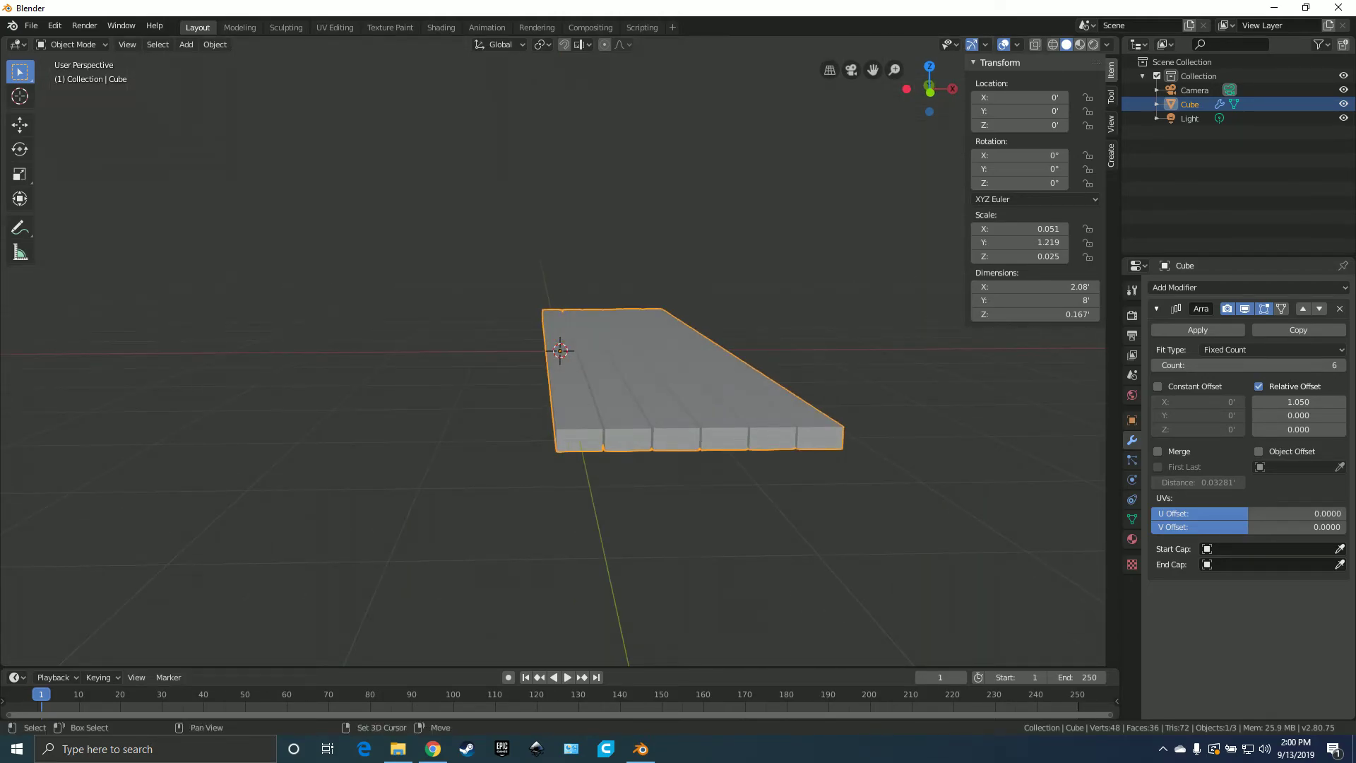
pyautogui.press('KP_1')
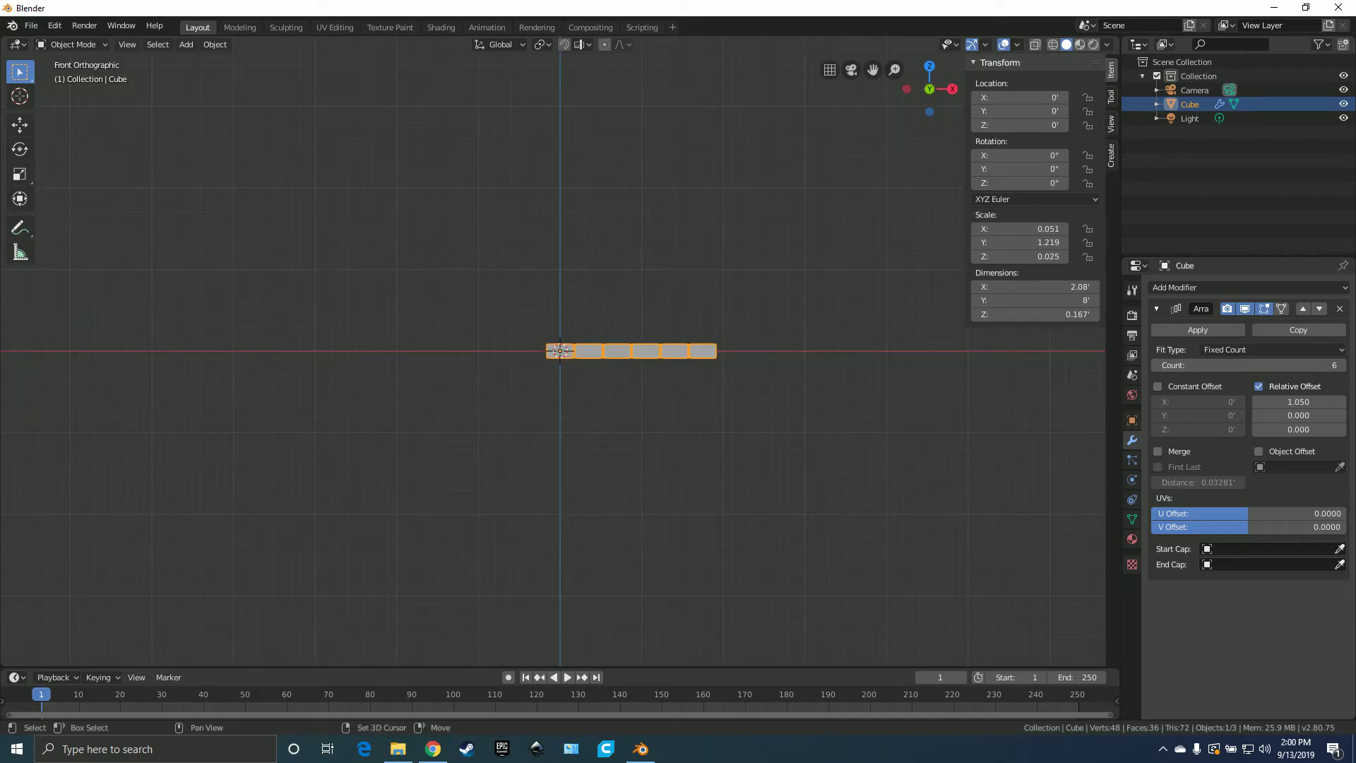
pyautogui.hotkey('shift', 'd')
pyautogui.press('Return')
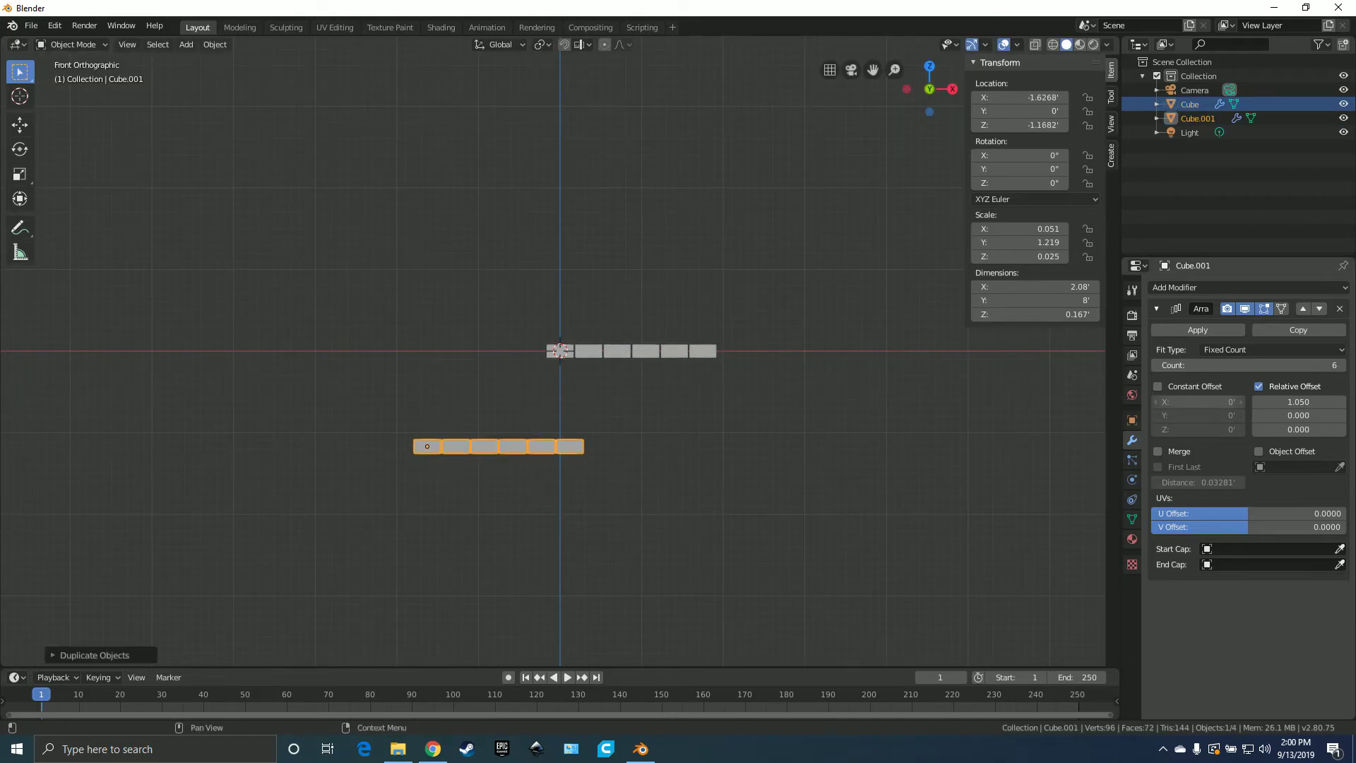
# - Reduce the lower array's count to 3 boards, and duplicate it along X to about X 2.8 ft
pyautogui.moveTo(1257, 365); pyautogui.dragTo(1200, 365)
pyautogui.click(1341, 365)
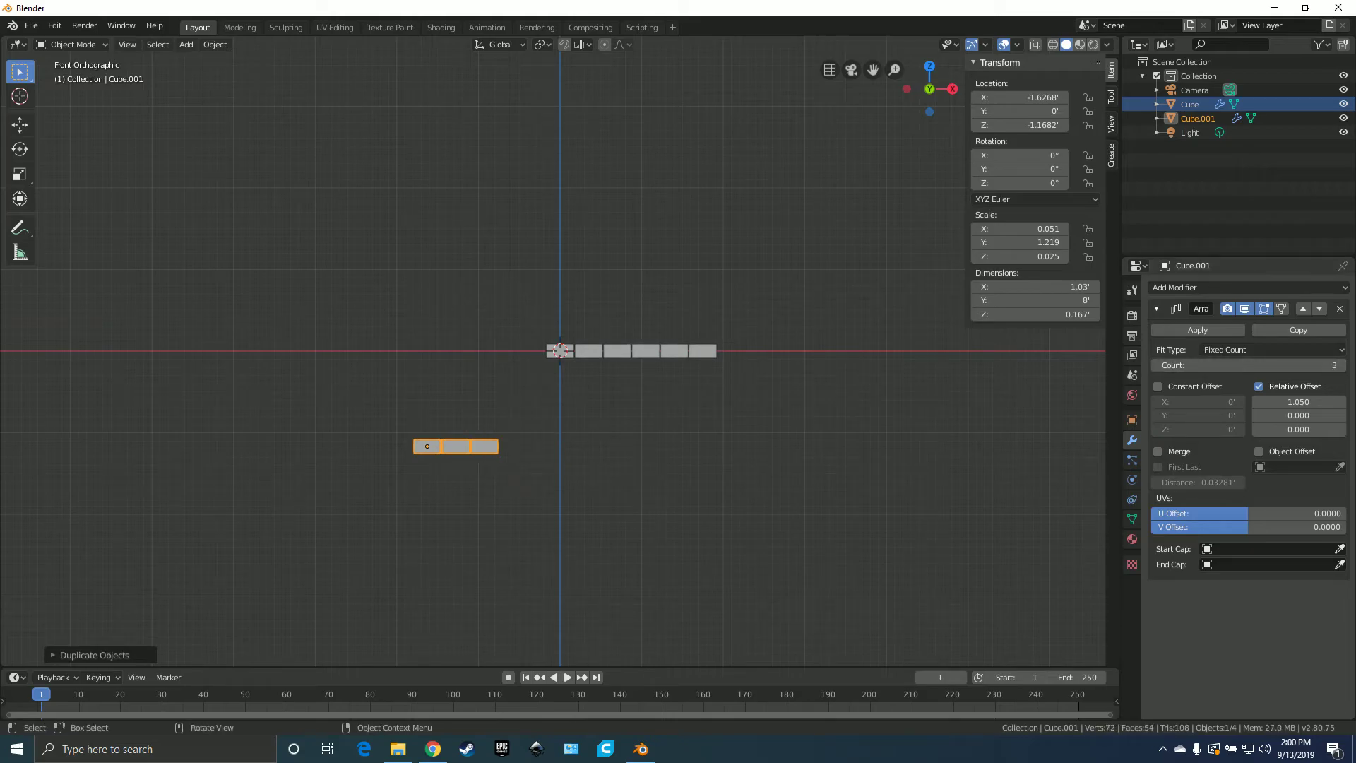
pyautogui.hotkey('shift', 'd')
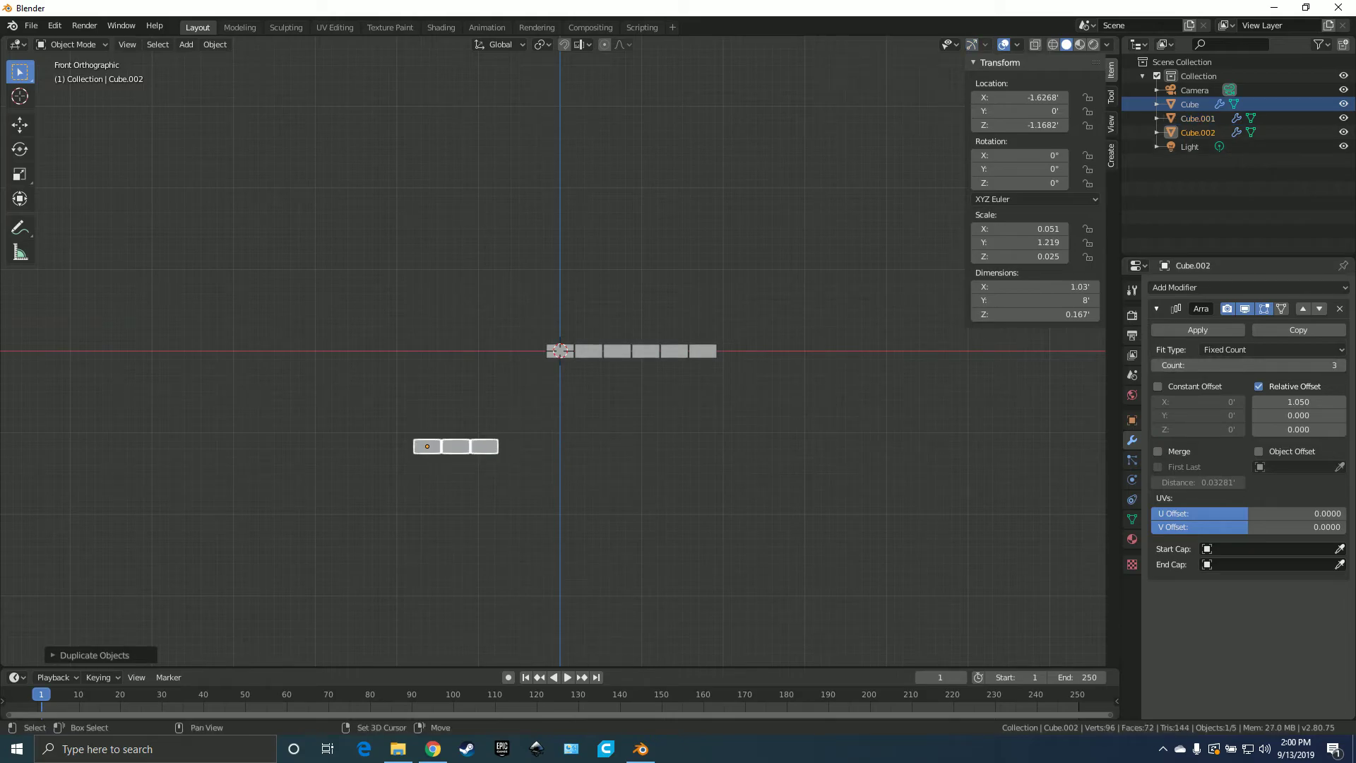
pyautogui.press('x')
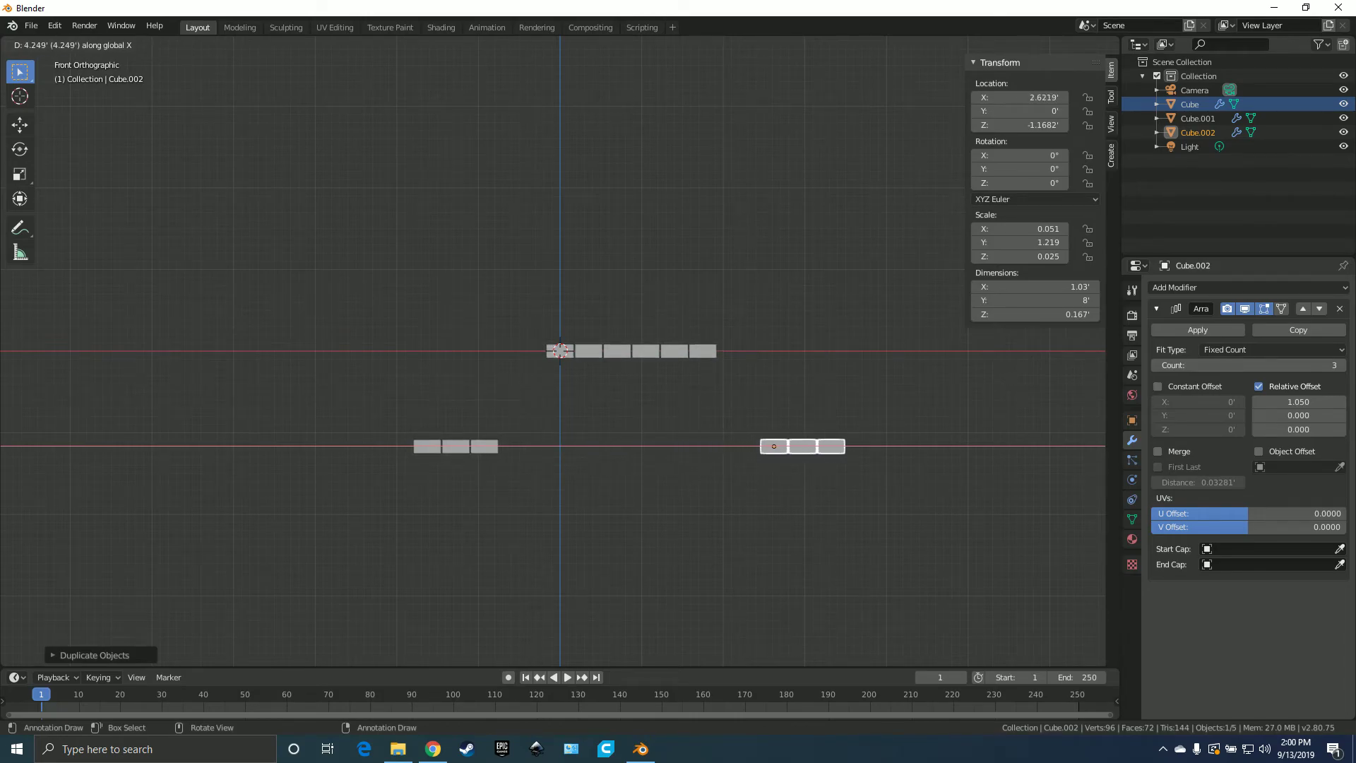
pyautogui.press('Return')
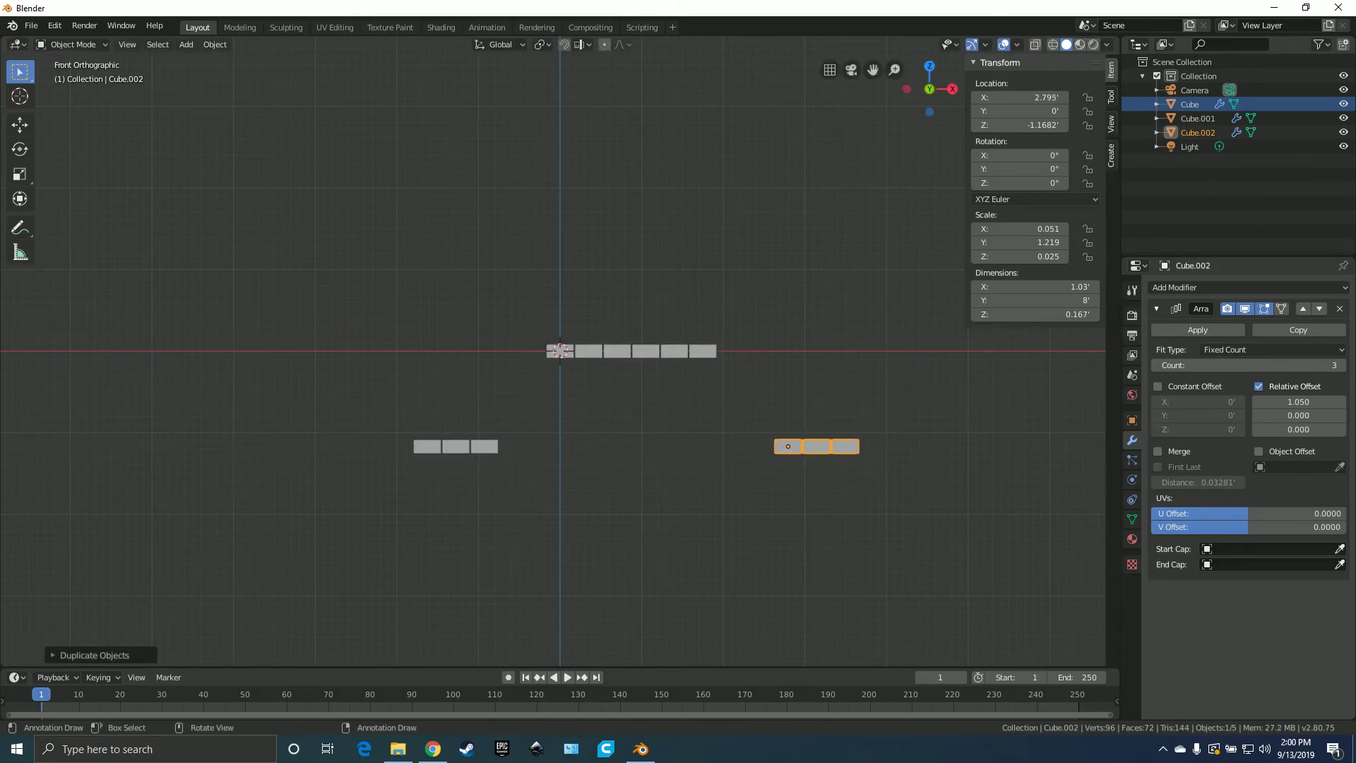
# - Duplicate the three-board set along X to about X 0.7 ft, and remove the copy's Array modifier
pyautogui.moveTo(635, 424); pyautogui.dragTo(511, 494, button='middle')
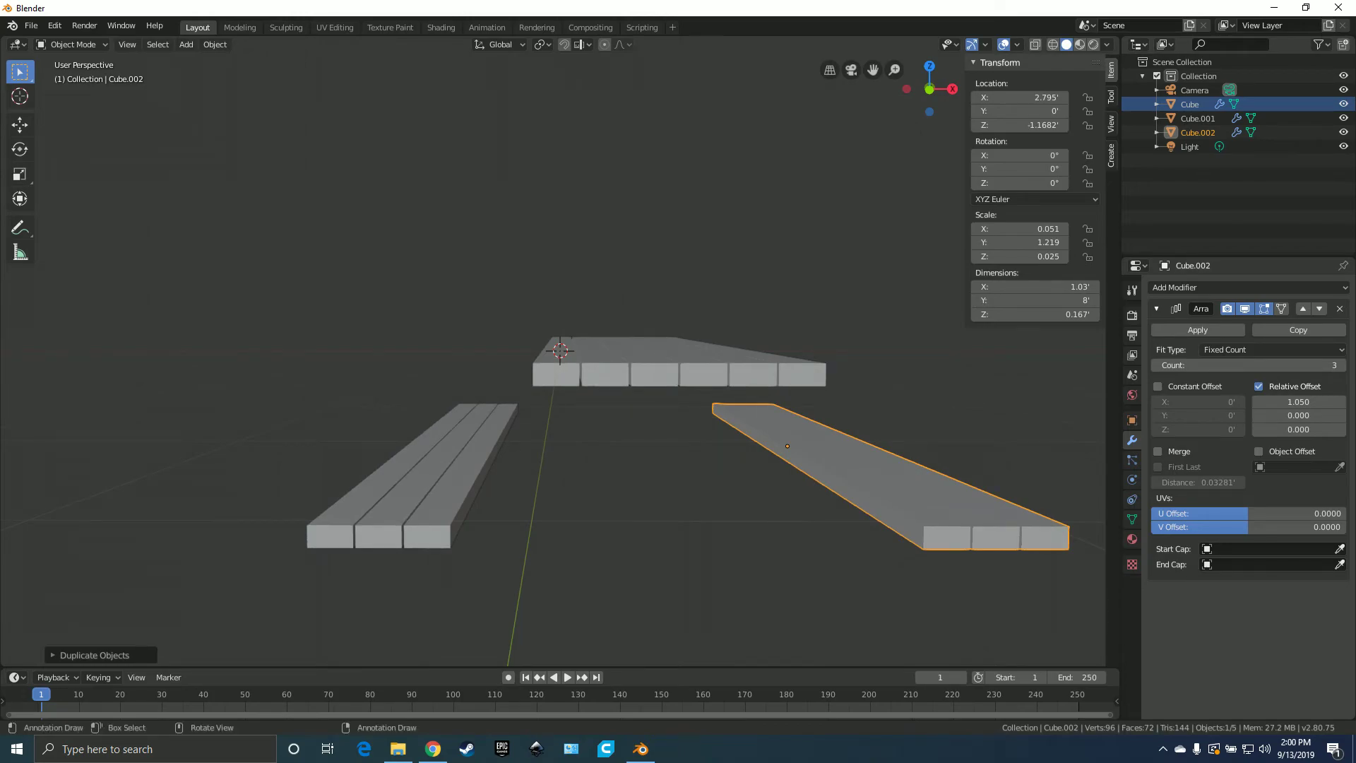
pyautogui.moveTo(565, 438)
pyautogui.mouseDown(button='middle')
pyautogui.moveTo(526, 448)
pyautogui.moveTo(565, 439)
pyautogui.moveTo(551, 434)
pyautogui.moveTo(557, 452)
pyautogui.mouseUp(button='middle')
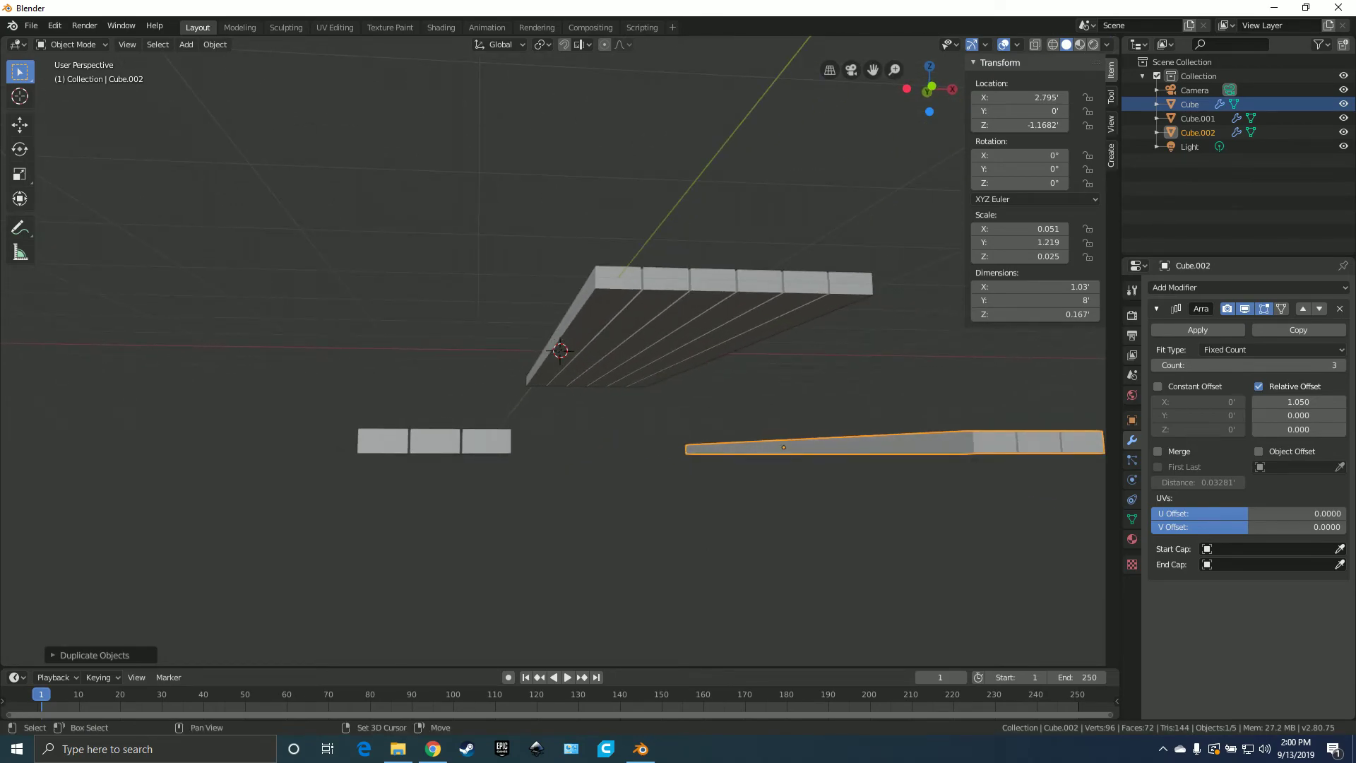
pyautogui.hotkey('shift', 'd')
pyautogui.press('x')
pyautogui.click(616, 447)
pyautogui.moveTo(616, 447); pyautogui.dragTo(586, 466, button='middle')
pyautogui.click(1340, 309)
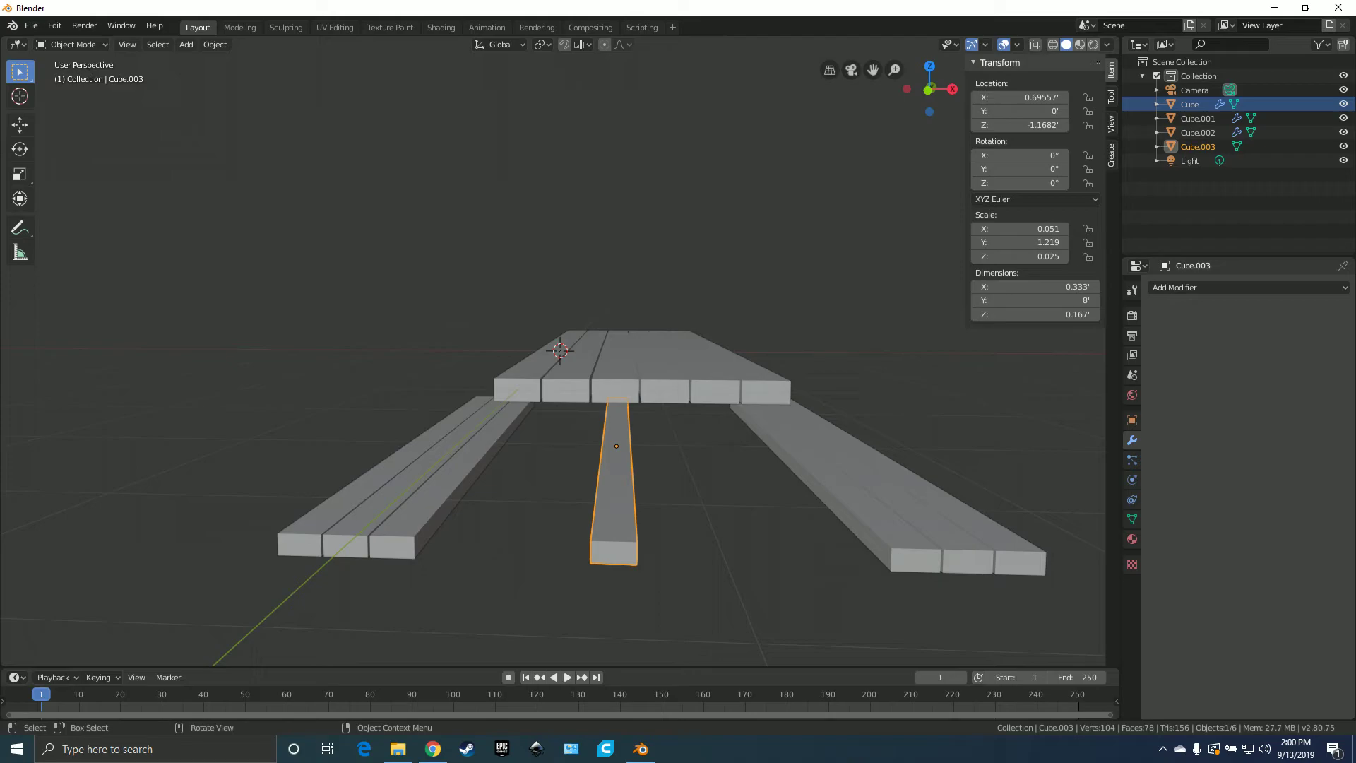
# - In front view, rotate the single board 90° about the X axis to stand it upright
pyautogui.press('KP_1')
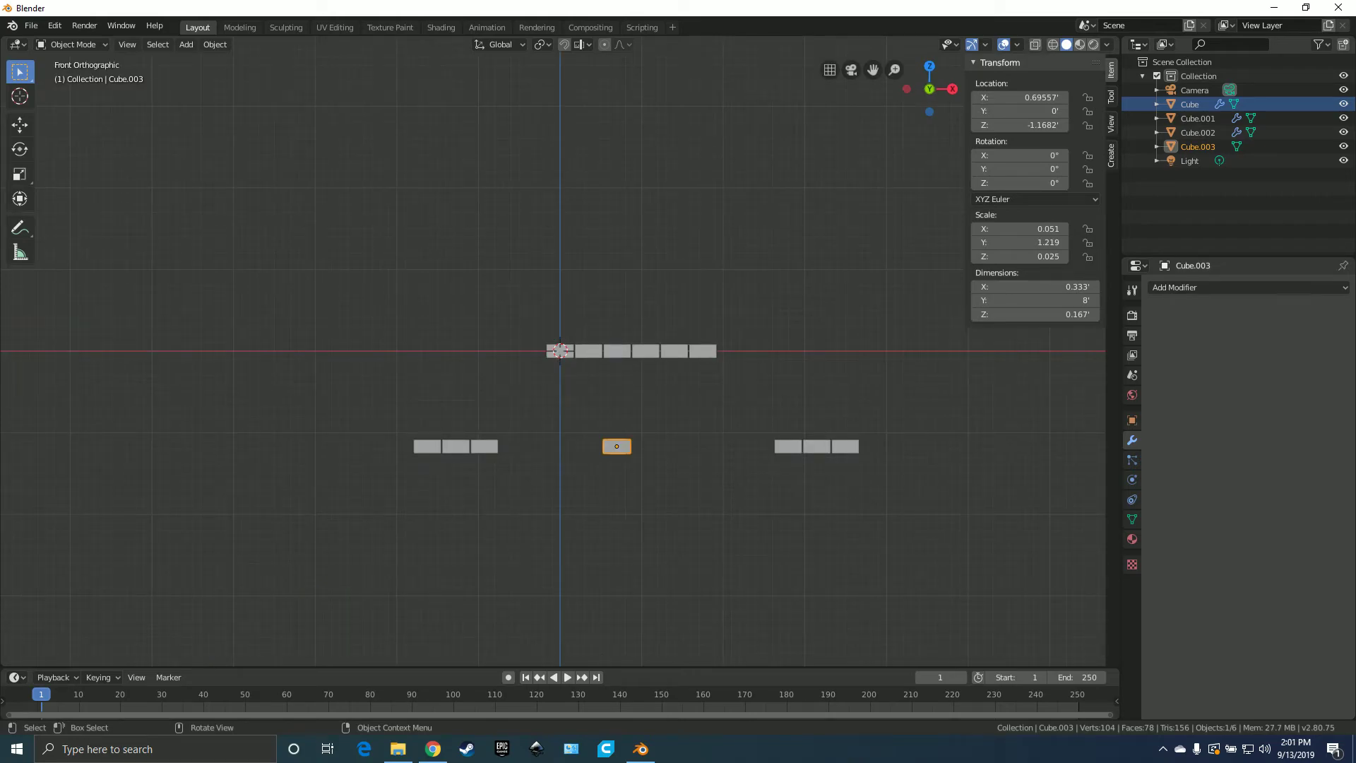
pyautogui.scroll(1, 559, 351)
pyautogui.write('rx')
pyautogui.write('90')
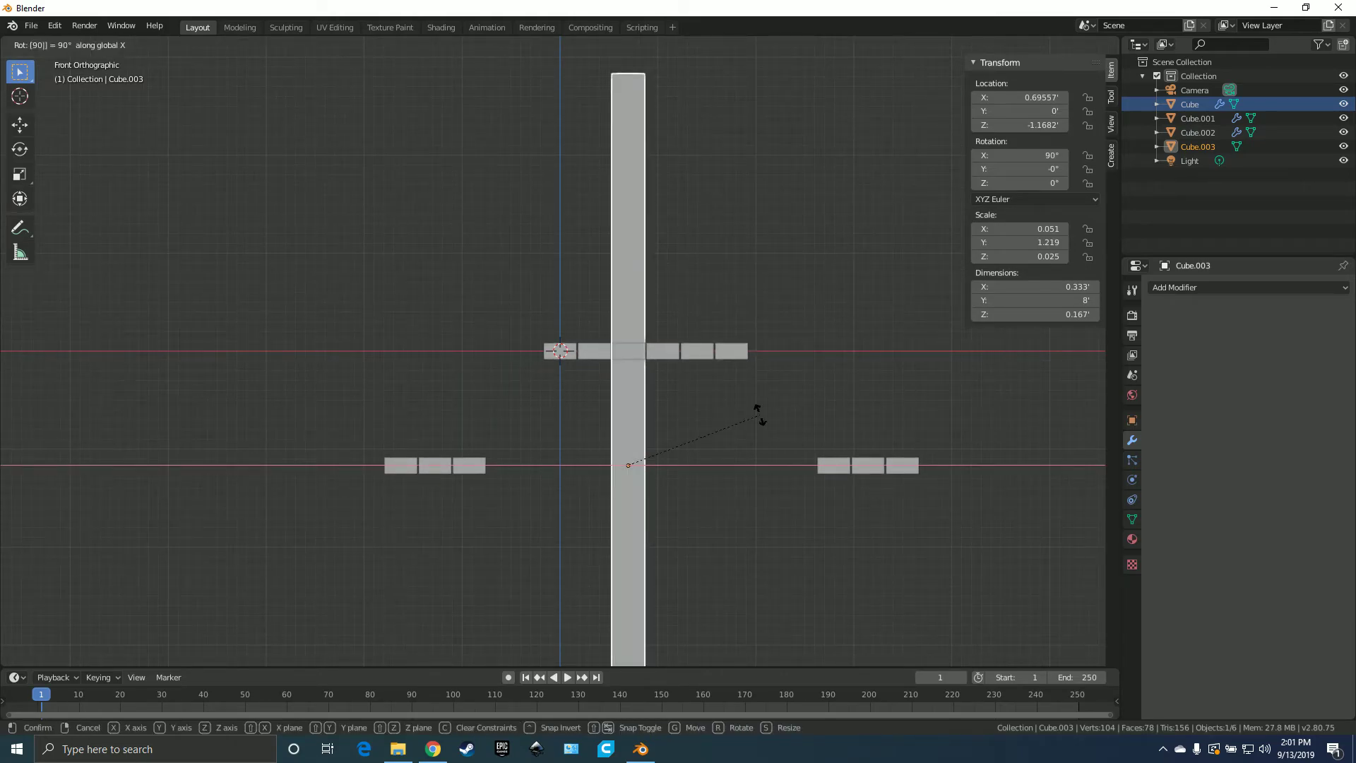
pyautogui.press('Return')
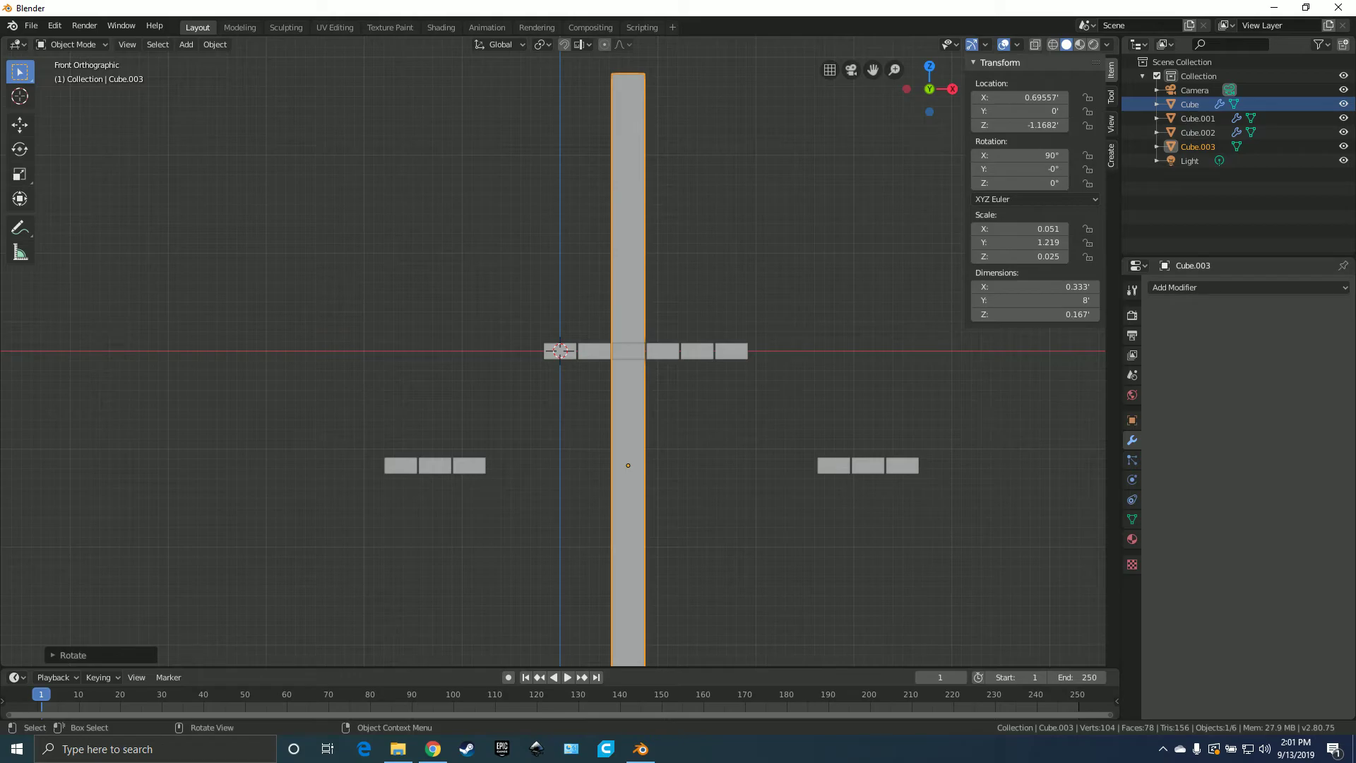
# - Try tilting the upright board freehand by about 34° in front view, and undo the rotation
pyautogui.press('r')
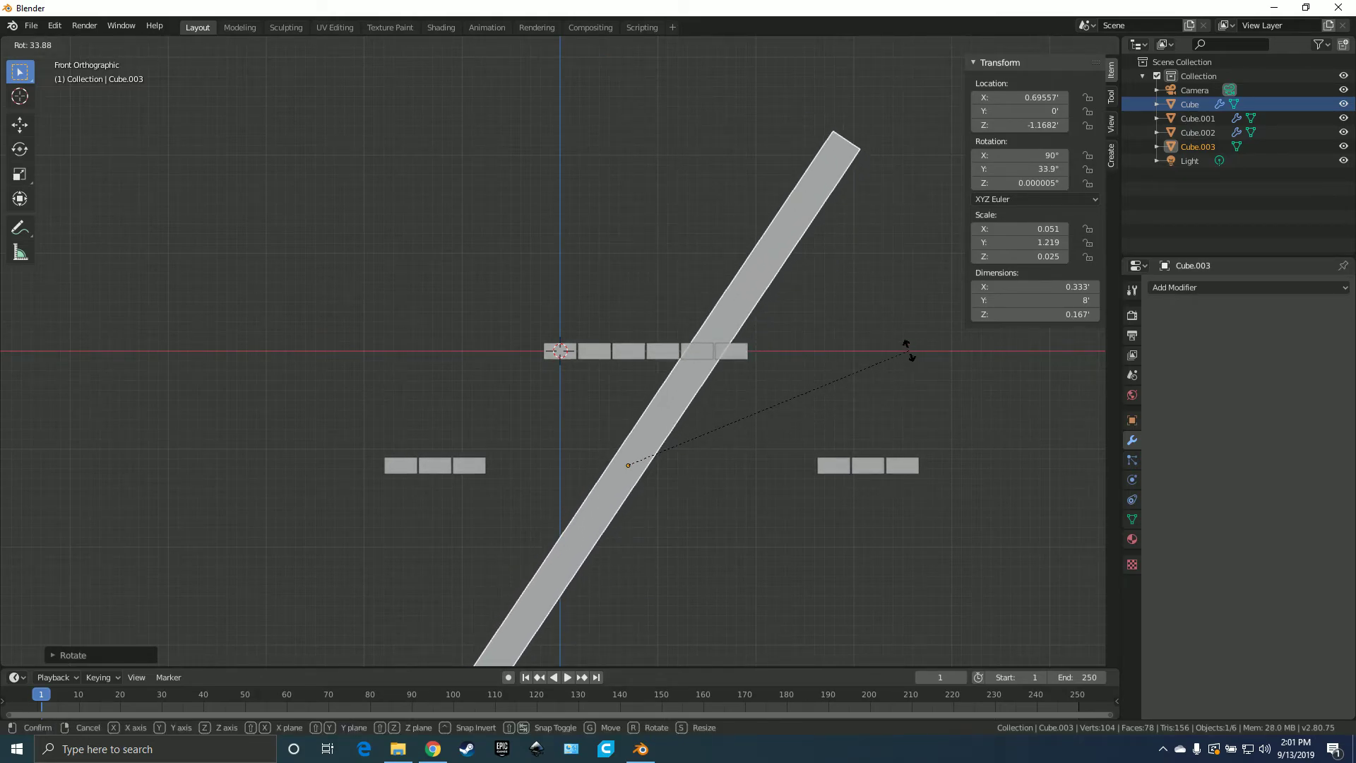
pyautogui.click(908, 350)
pyautogui.scroll(-1, 907, 350)
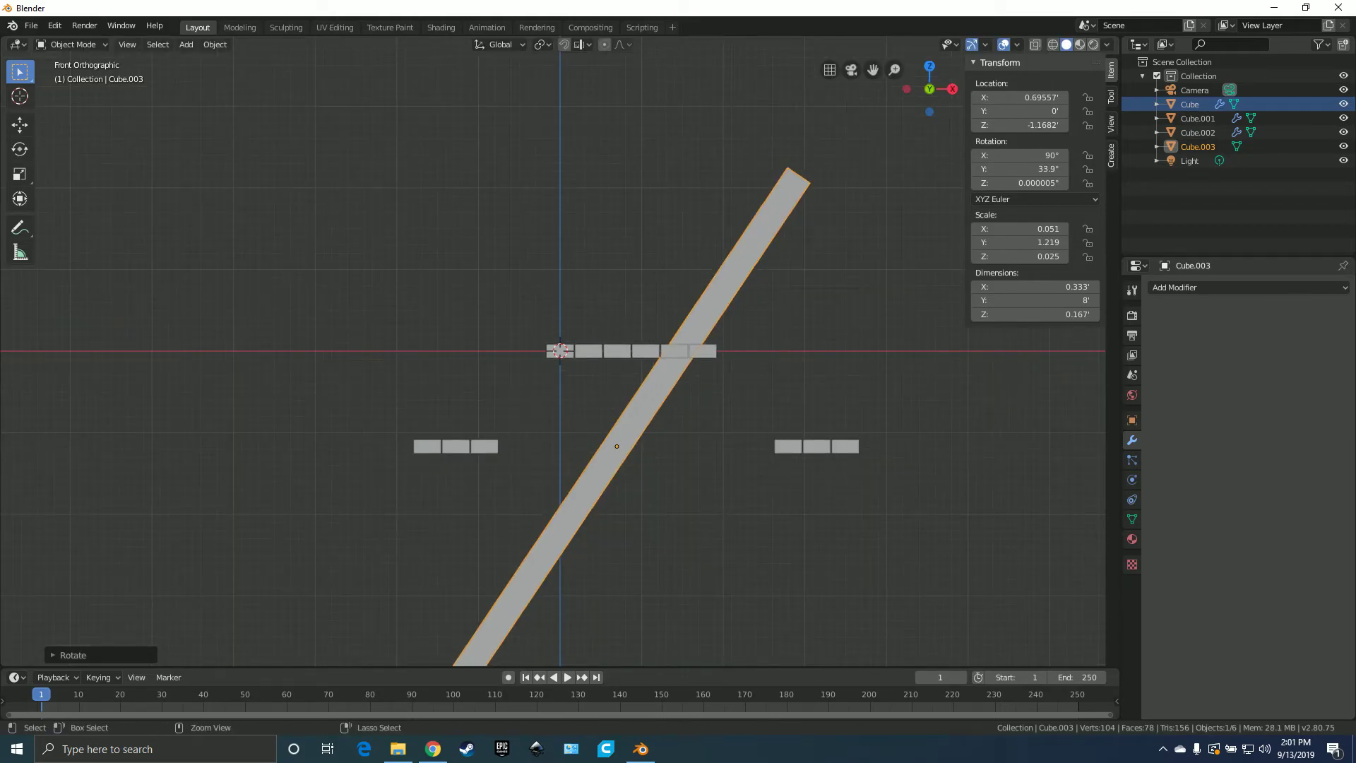
pyautogui.hotkey('ctrl', 'z')
pyautogui.scroll(-1, 558, 353)
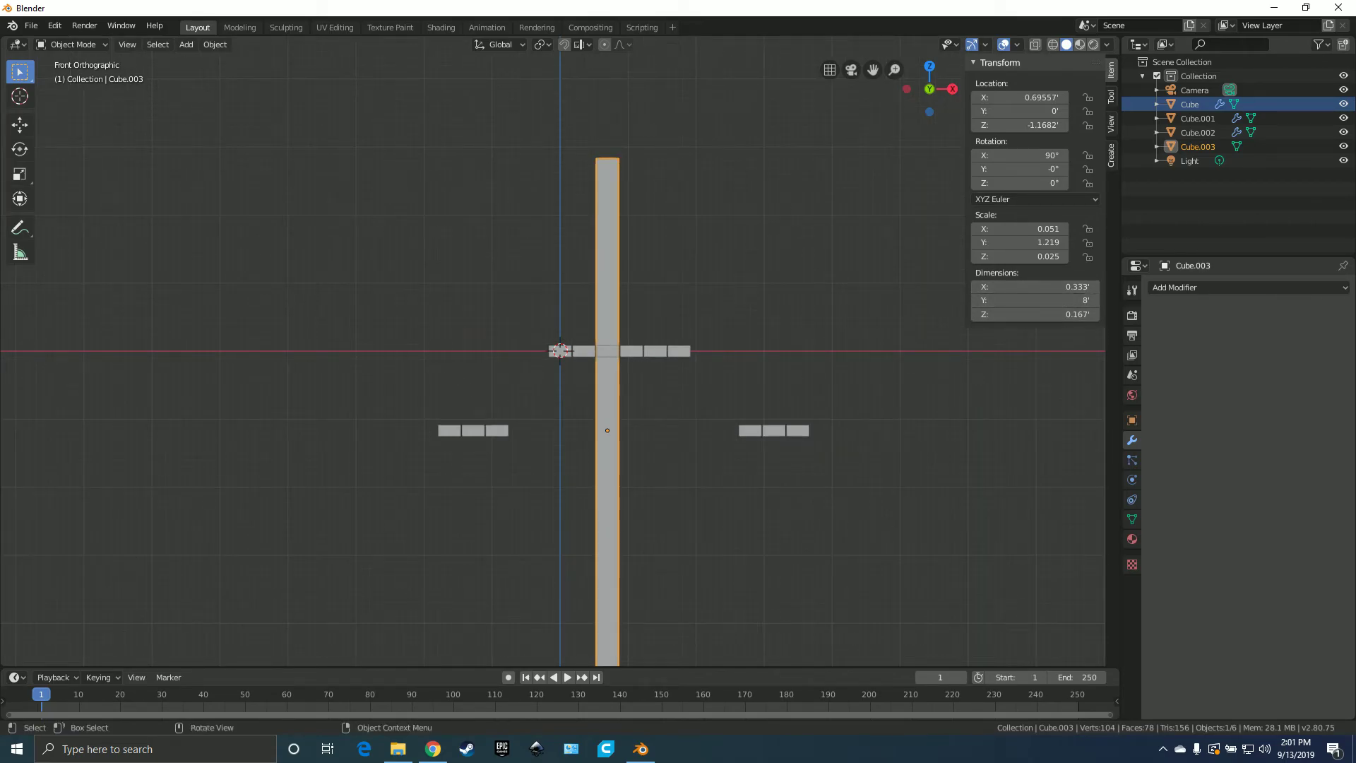
# - Scale the upright board down along Z to a length of about 3.63 ft
pyautogui.click(1035, 300)
pyautogui.press('Return')
pyautogui.scroll(-4, 560, 351)
pyautogui.scroll(3, 560, 351)
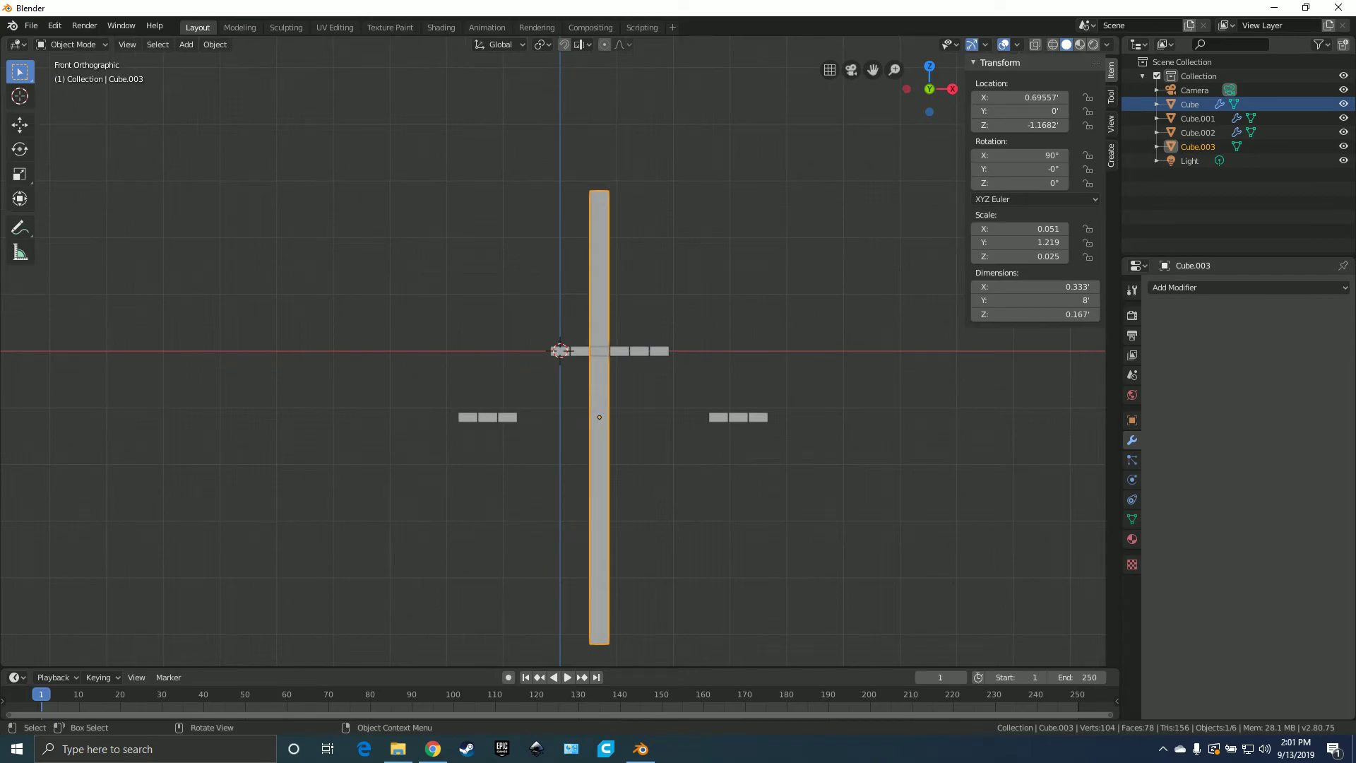
pyautogui.press('s')
pyautogui.press('z')
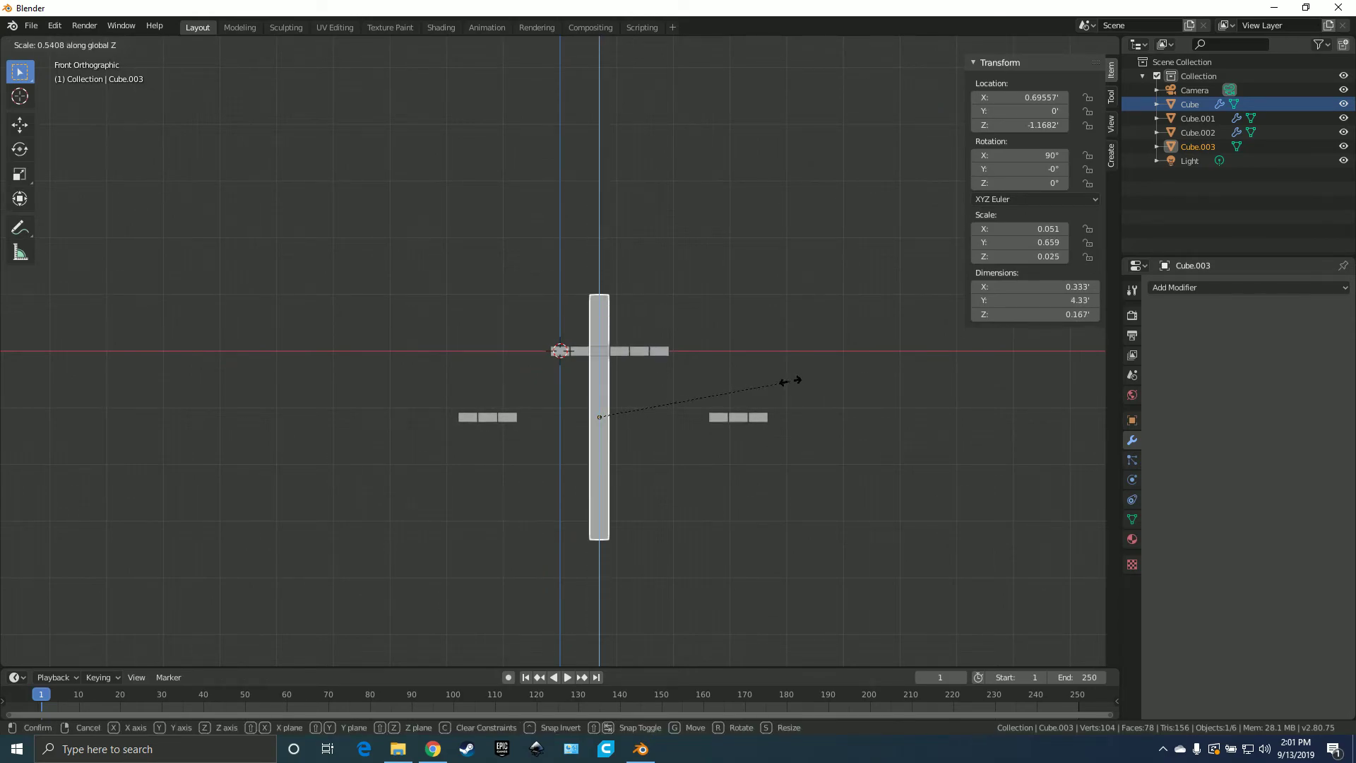
pyautogui.press('z')
pyautogui.press('z')
pyautogui.press('z')
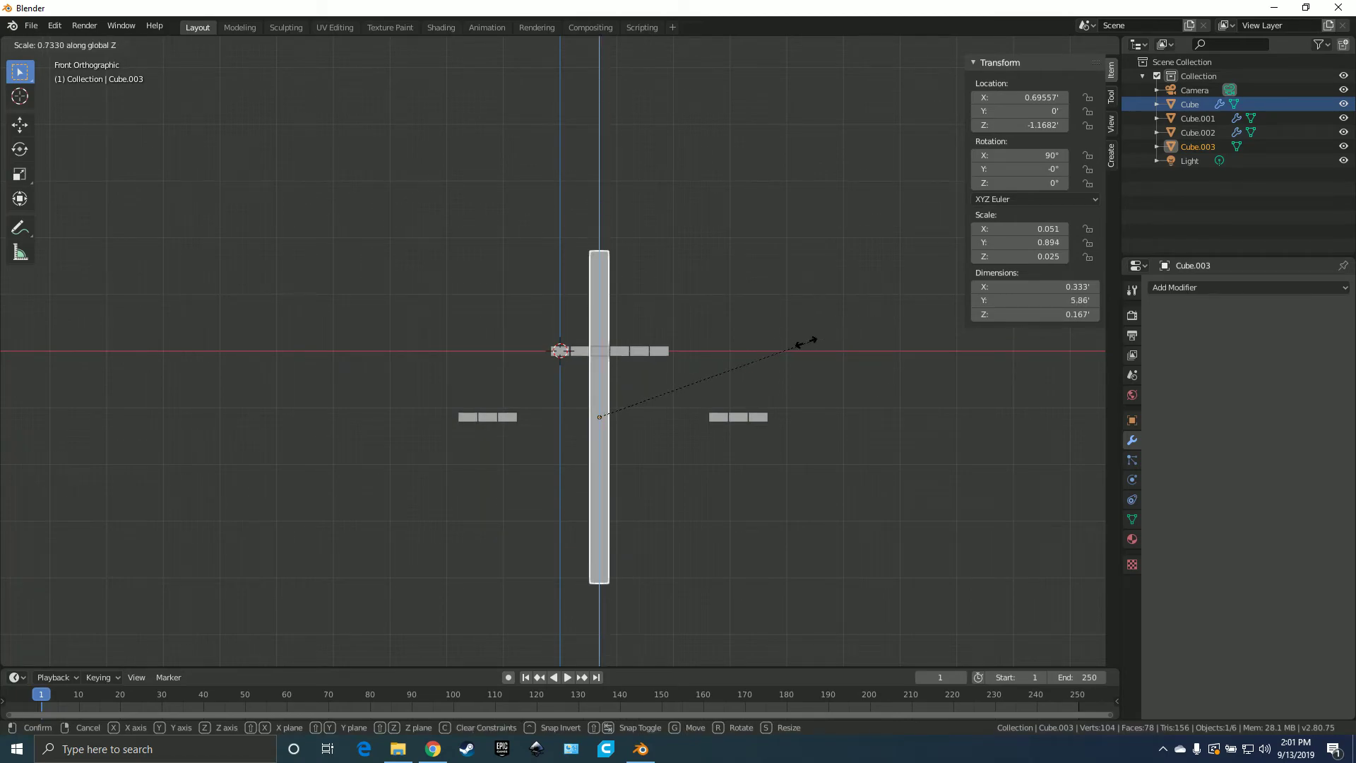
pyautogui.click(729, 369)
pyautogui.scroll(3, 728, 369)
pyautogui.keyDown('shift'); pyautogui.moveTo(729, 369); pyautogui.dragTo(728, 277, button='middle'); pyautogui.keyUp('shift')
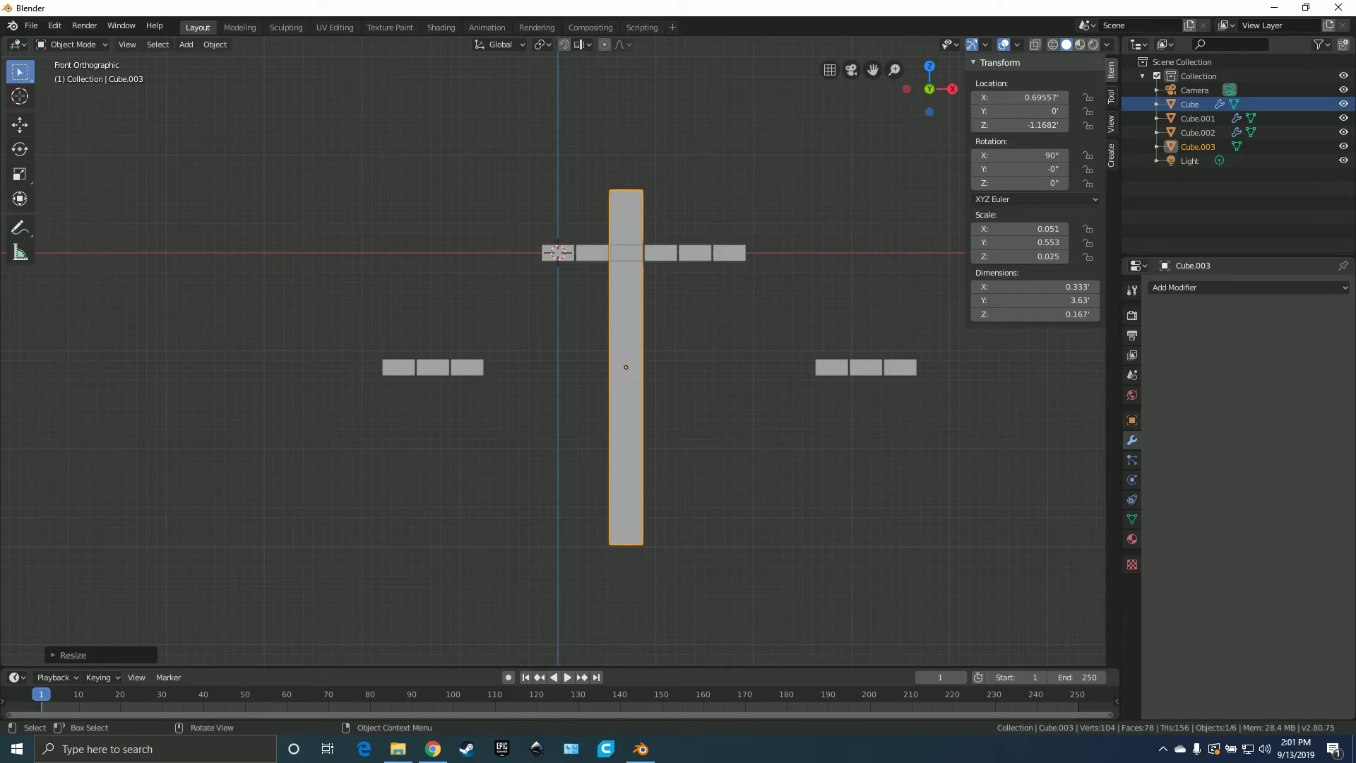
pyautogui.press('r')
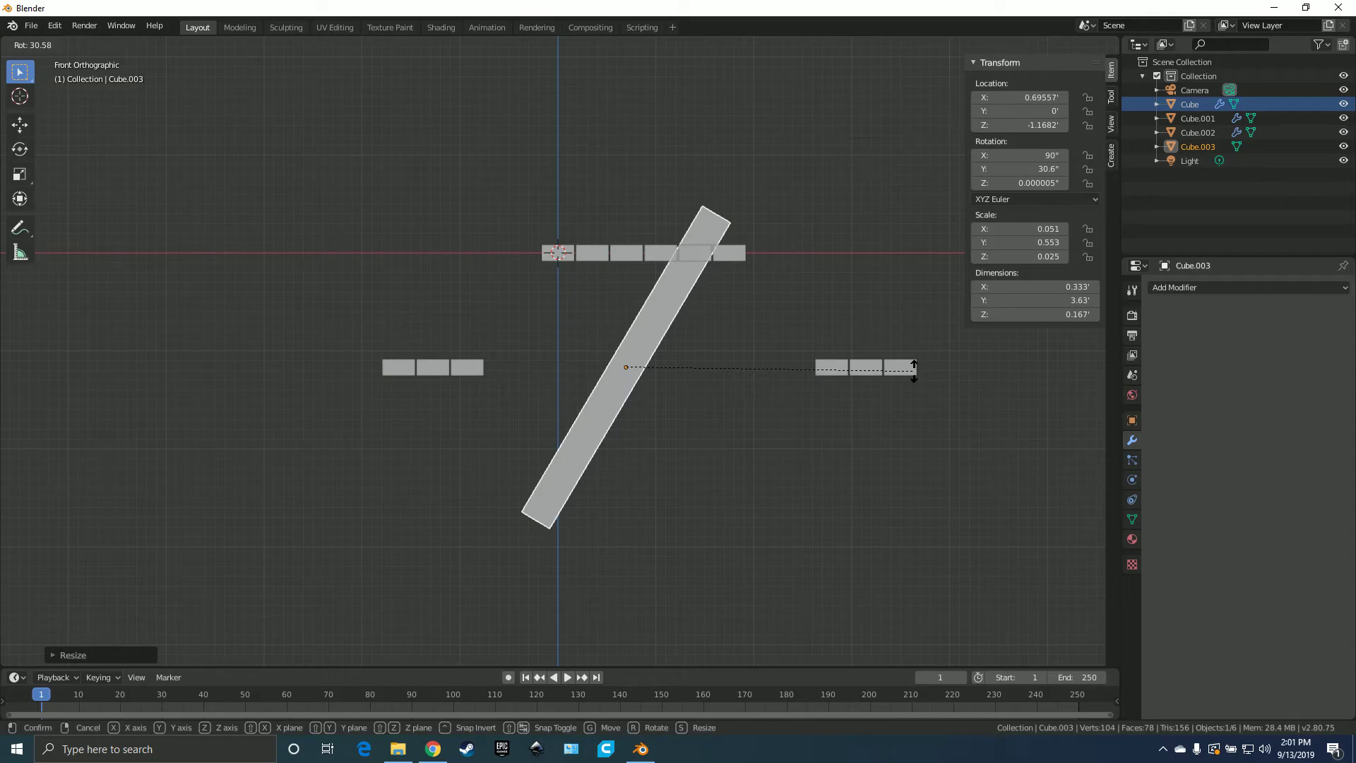
pyautogui.write('45')
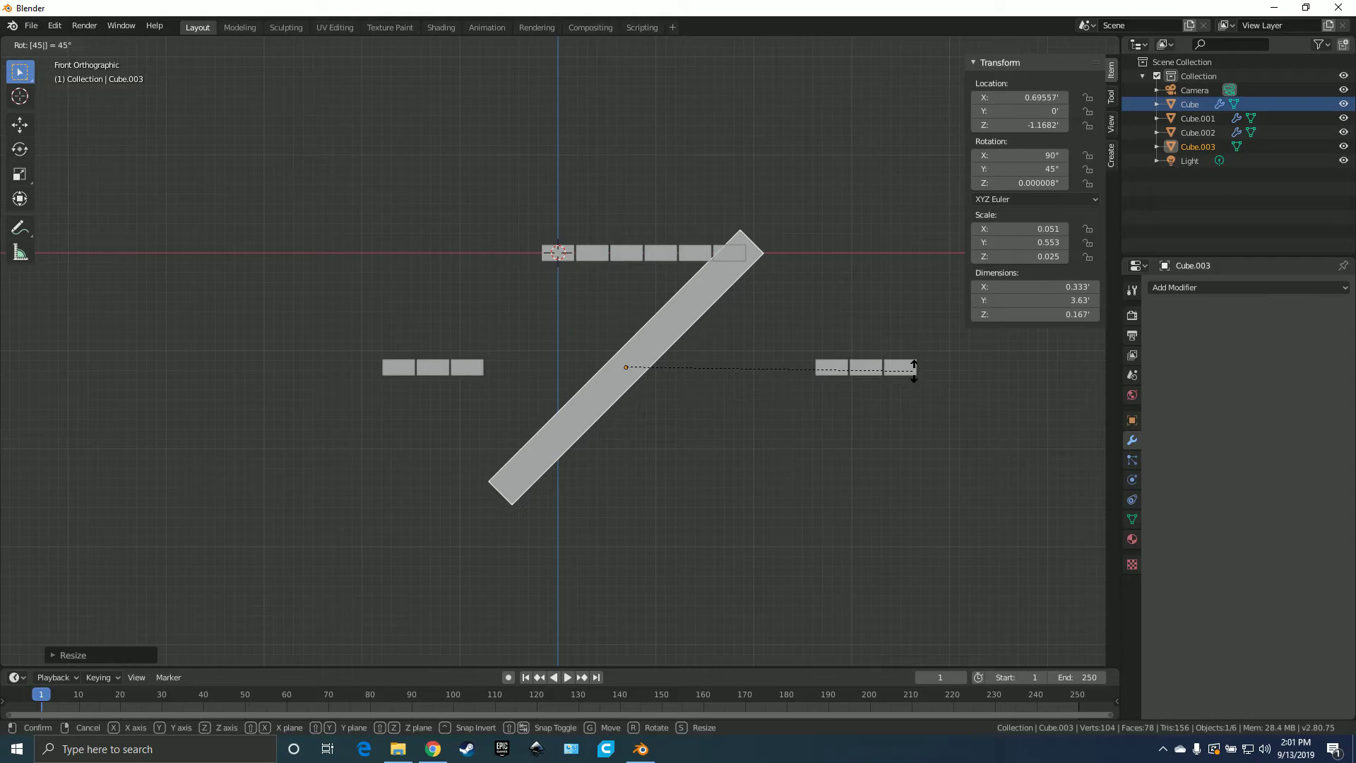
pyautogui.press('Escape')
pyautogui.write('r')
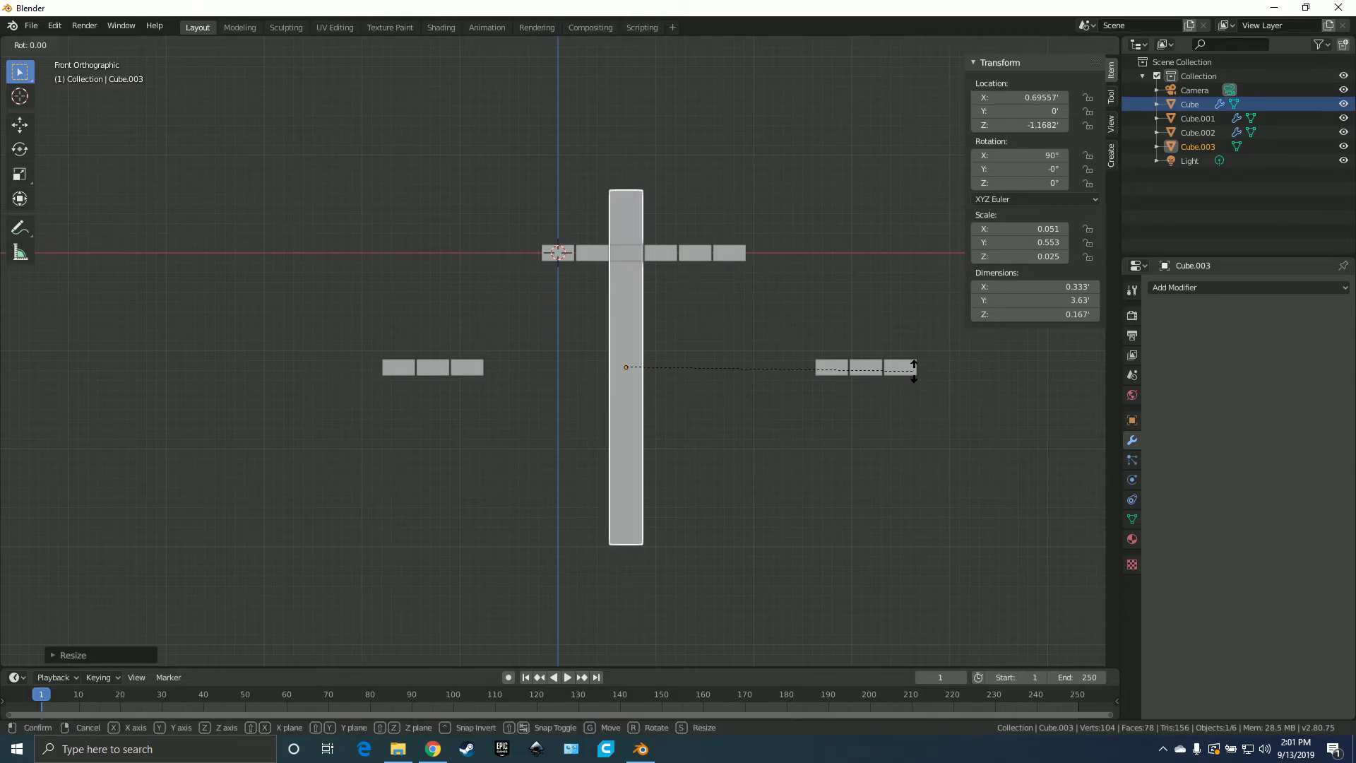
pyautogui.write('40')
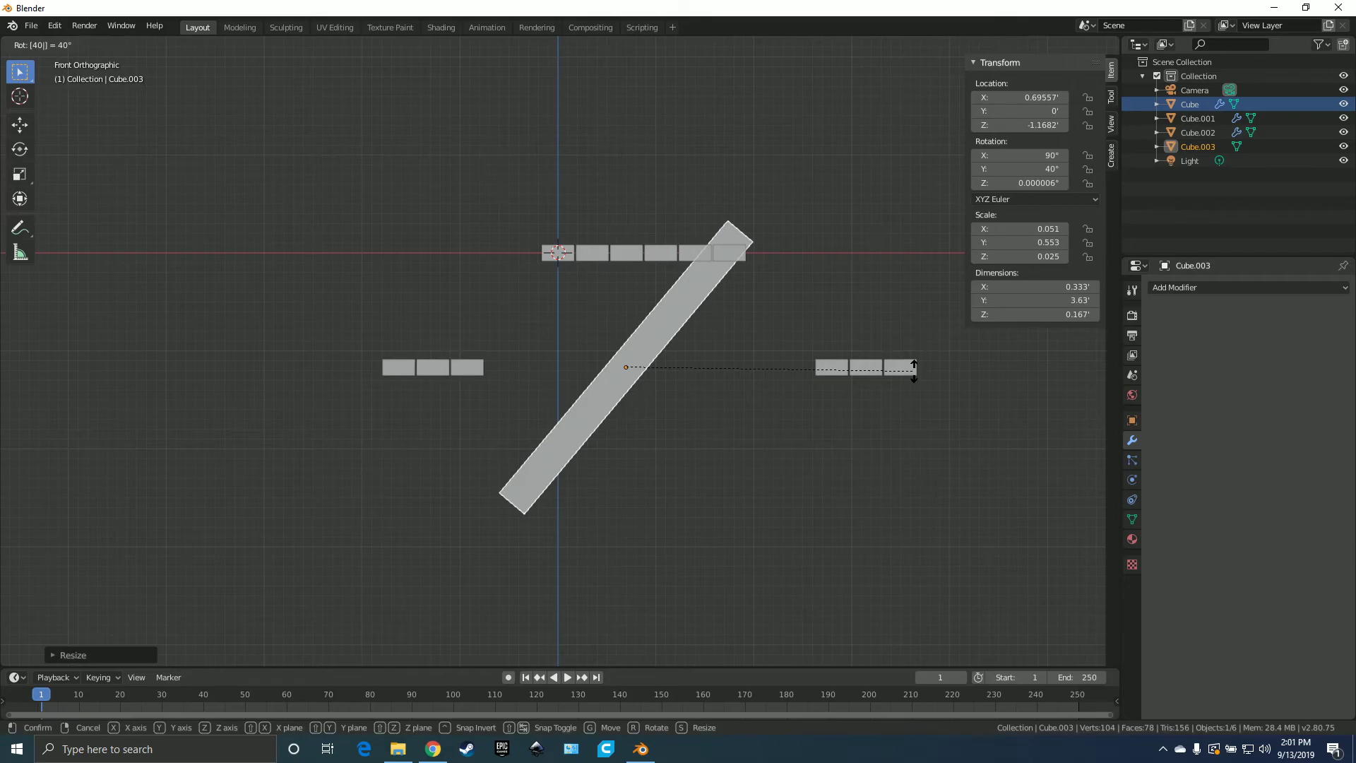
pyautogui.press('Escape')
# - Tilt the shortened board 35° in front view, and move it along X to about X -0.32 ft
pyautogui.write('r')
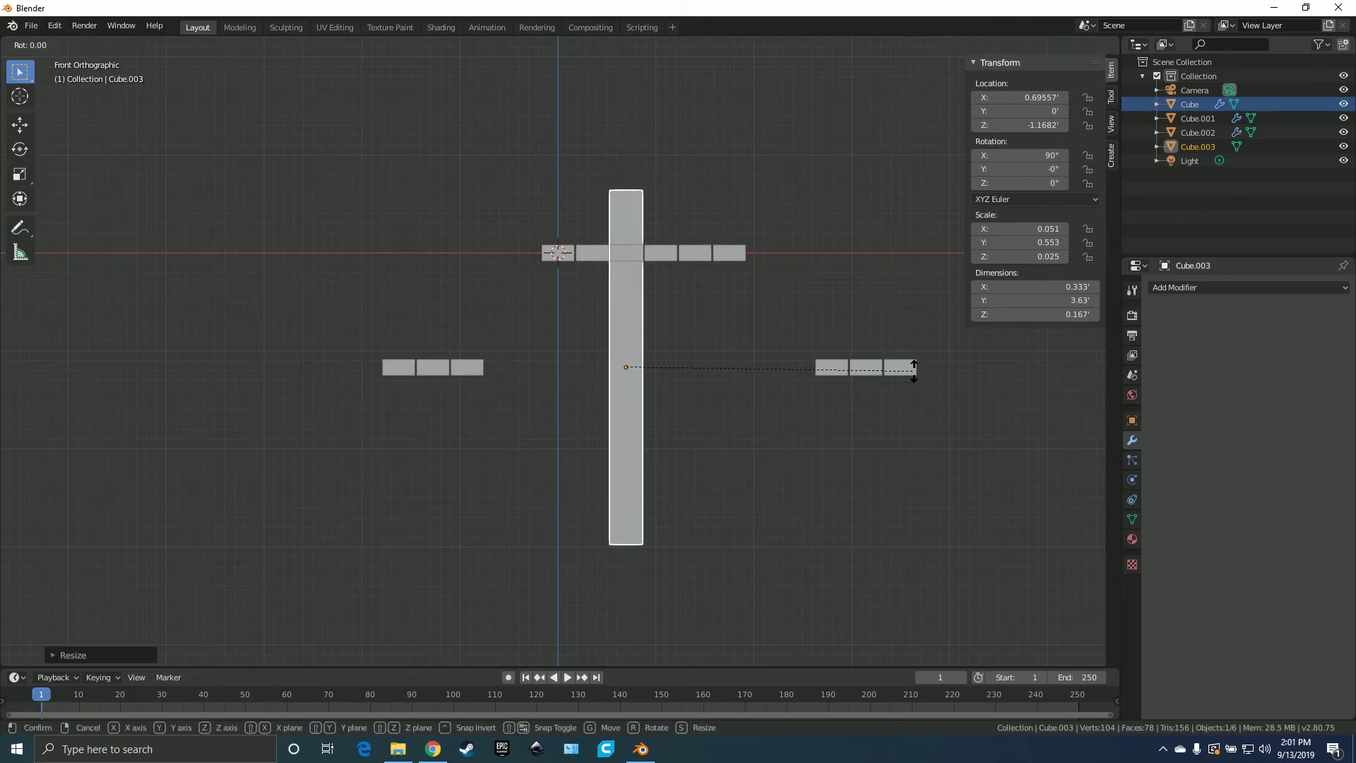
pyautogui.write('35')
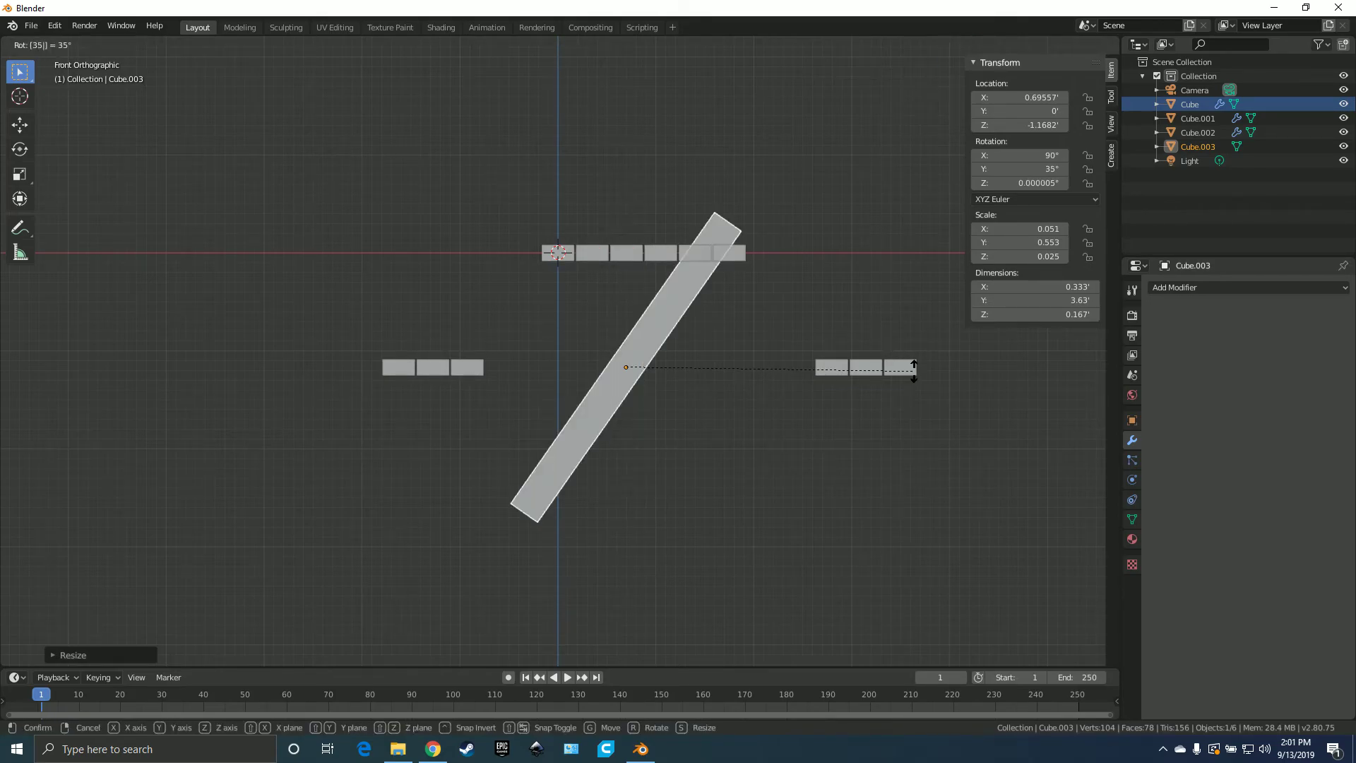
pyautogui.press('Return')
pyautogui.press('g')
pyautogui.press('x')
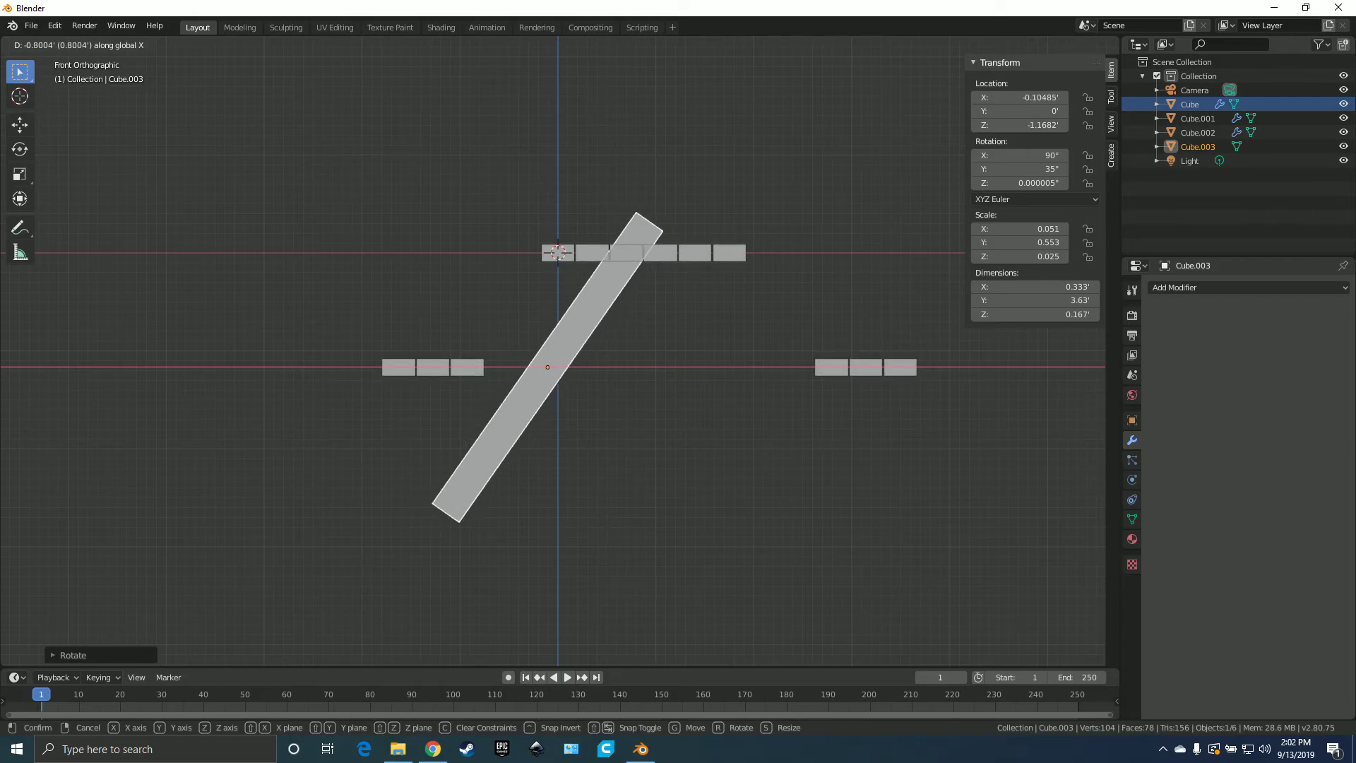
pyautogui.press('Return')
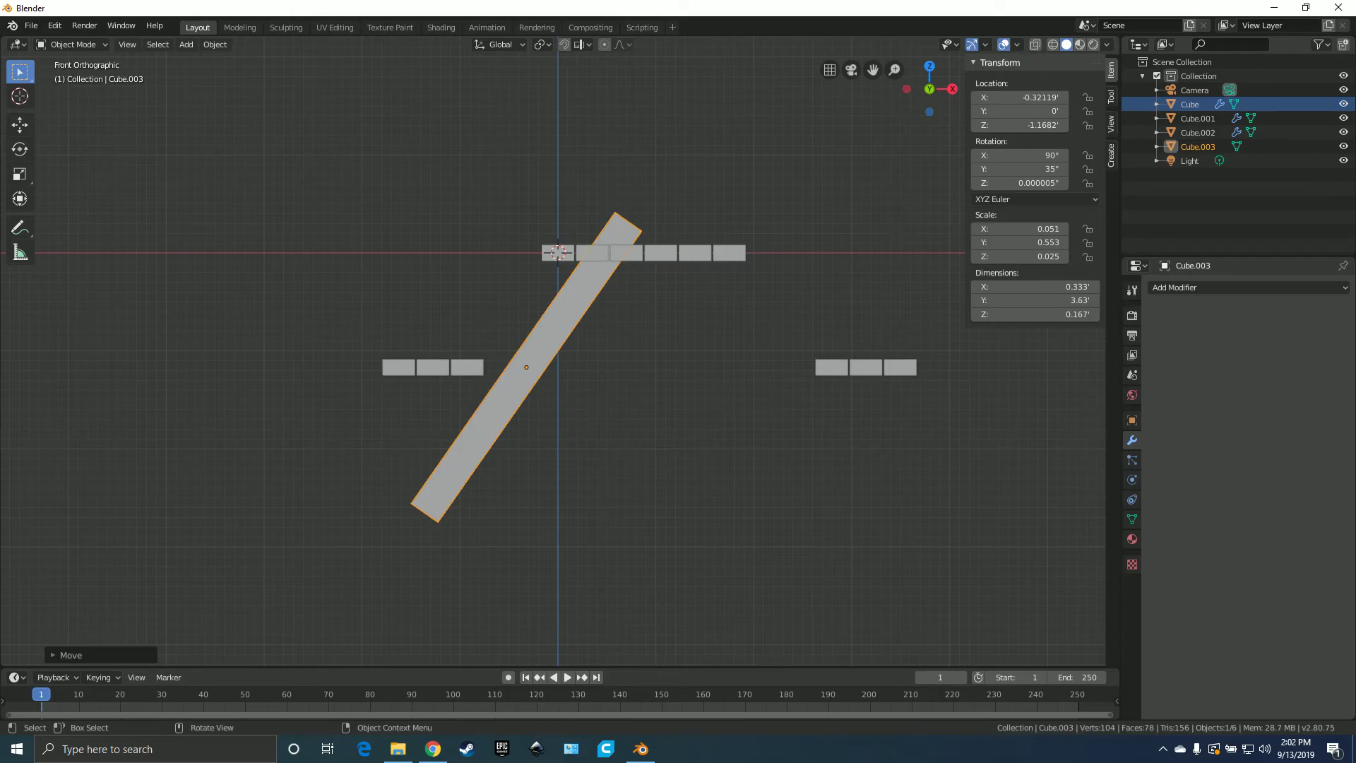
# - Try duplicating the slanted board to about X 1.25 ft and rotating the copy 180° about Z, and delete the copy
pyautogui.hotkey('shift', 'd')
pyautogui.press('x')
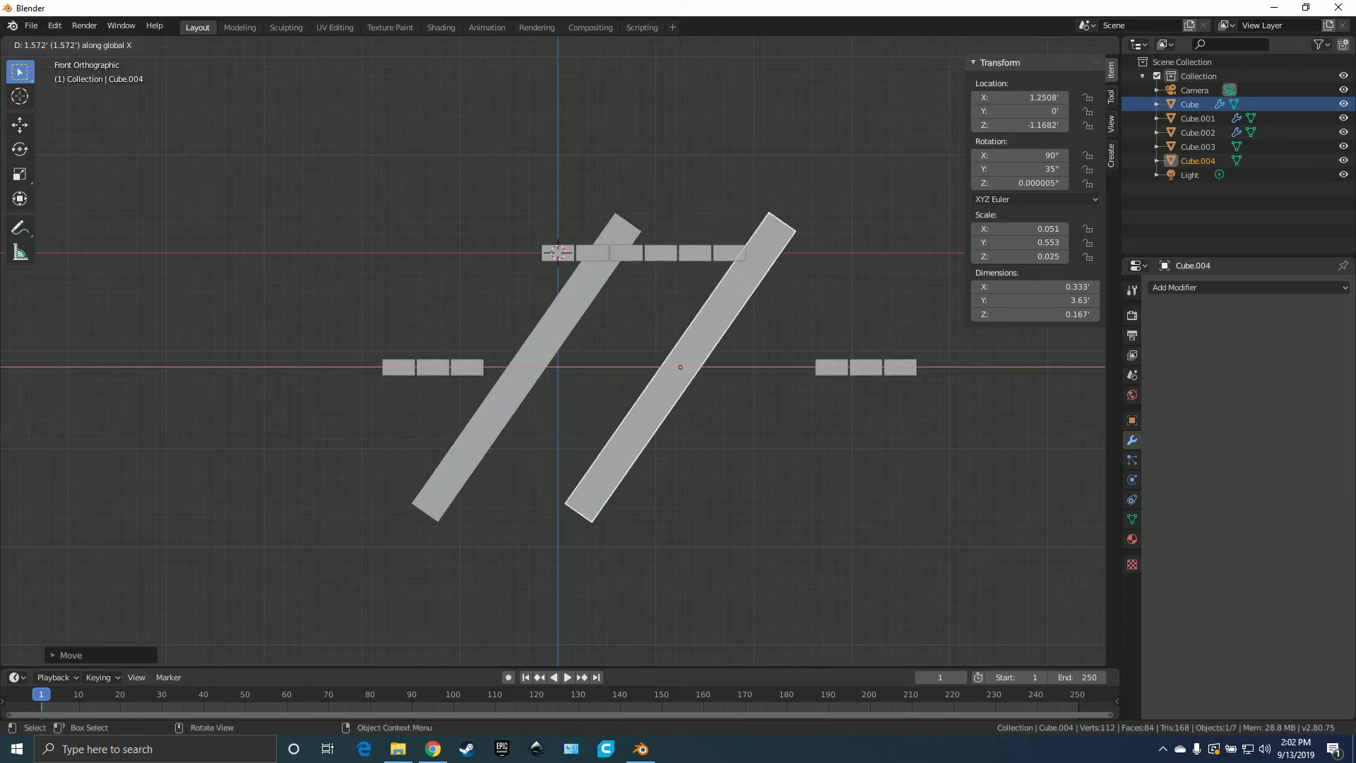
pyautogui.press('Return')
pyautogui.write('rz180')
pyautogui.press('Return')
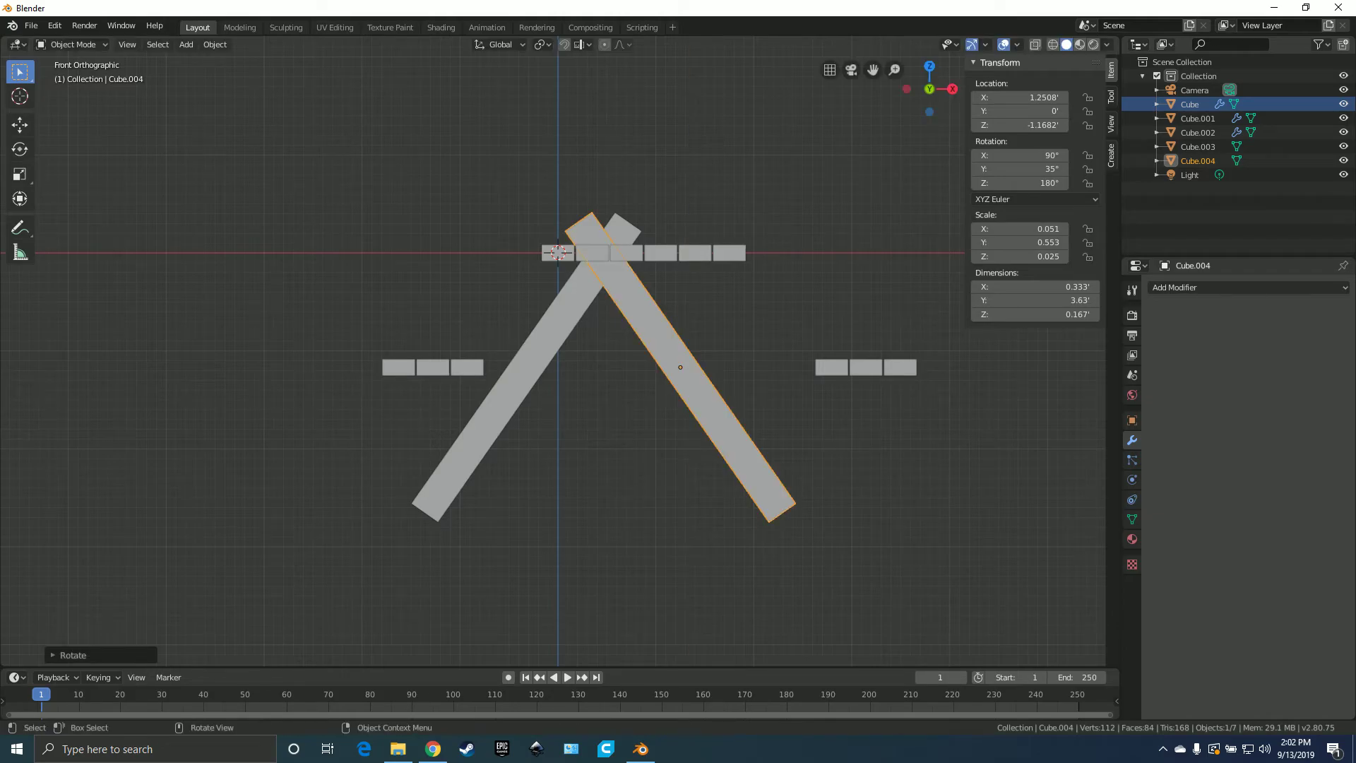
pyautogui.press('Delete')
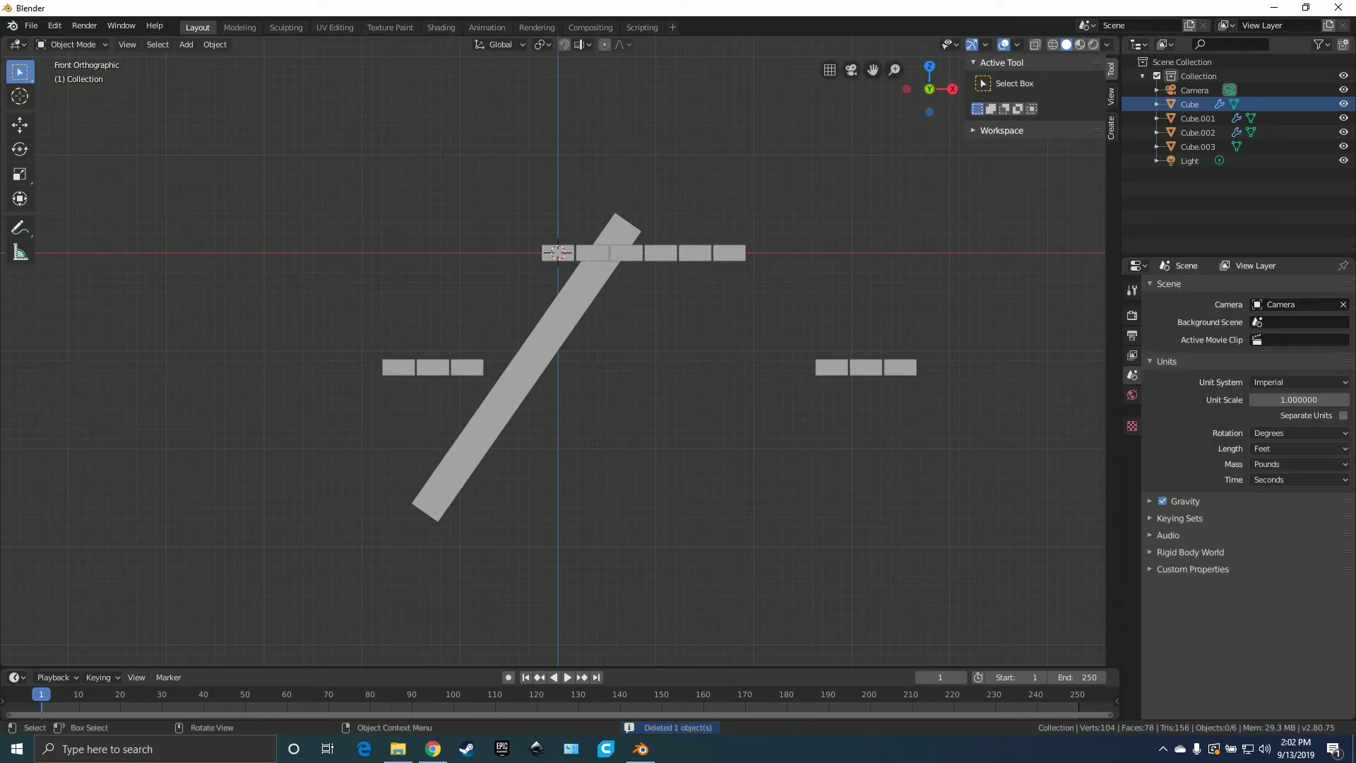
# - Select the slanted board and add a Mirror modifier to it
pyautogui.rightClick(567, 296)
pyautogui.click(567, 311)
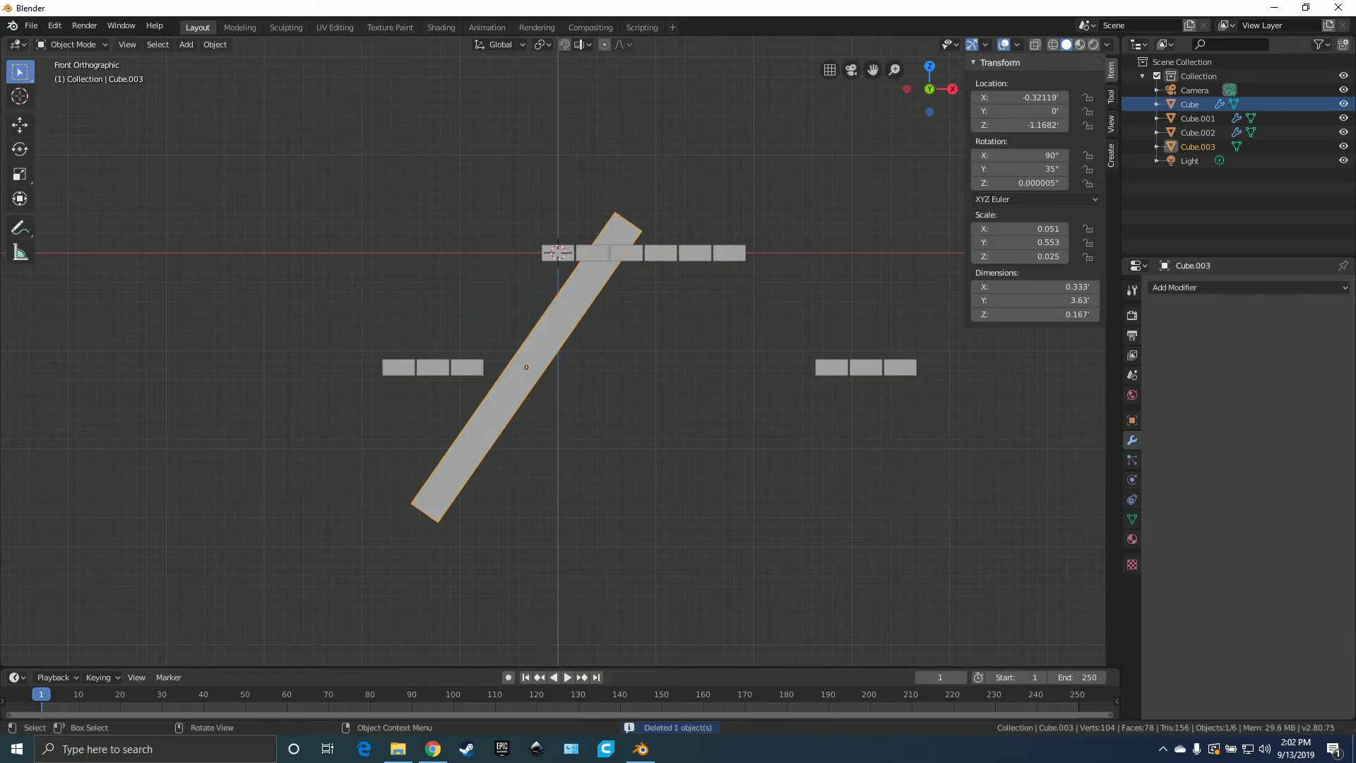
pyautogui.click(1172, 287)
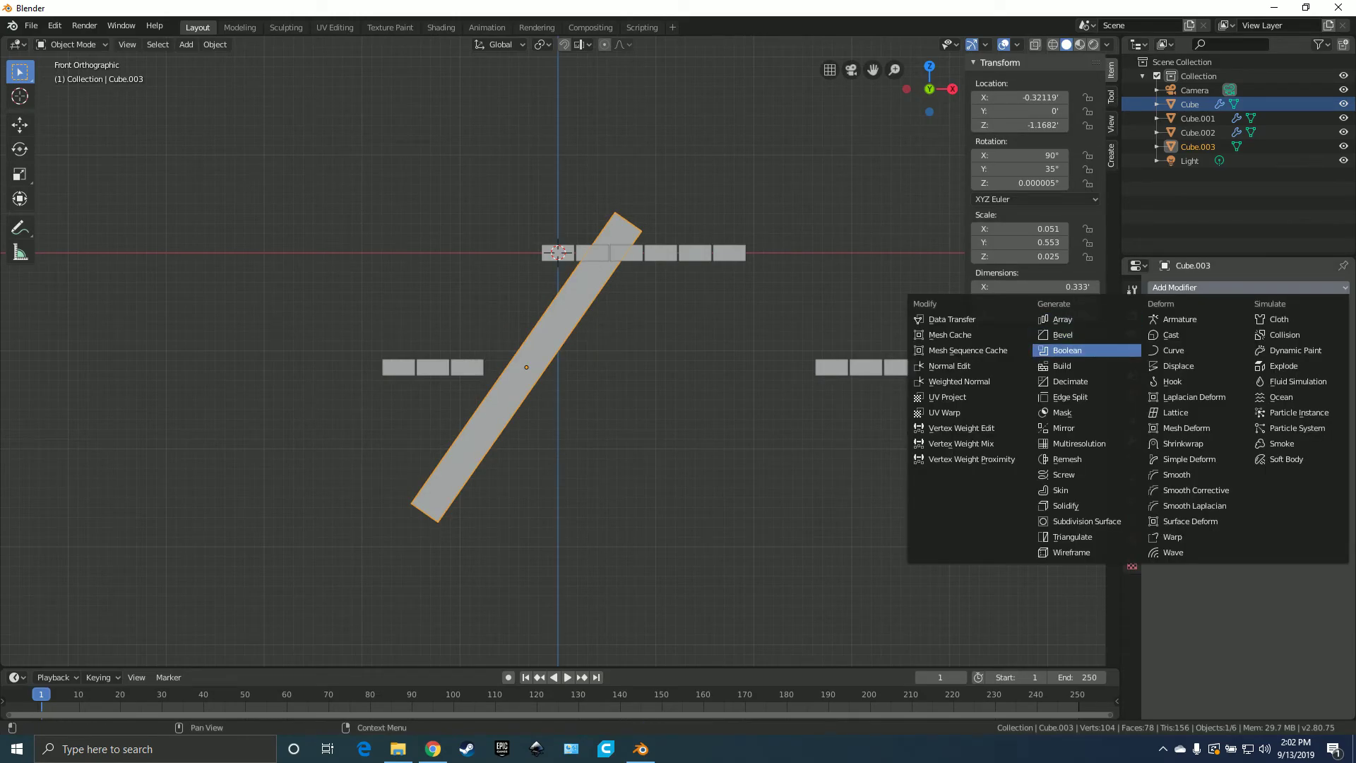
pyautogui.click(1063, 428)
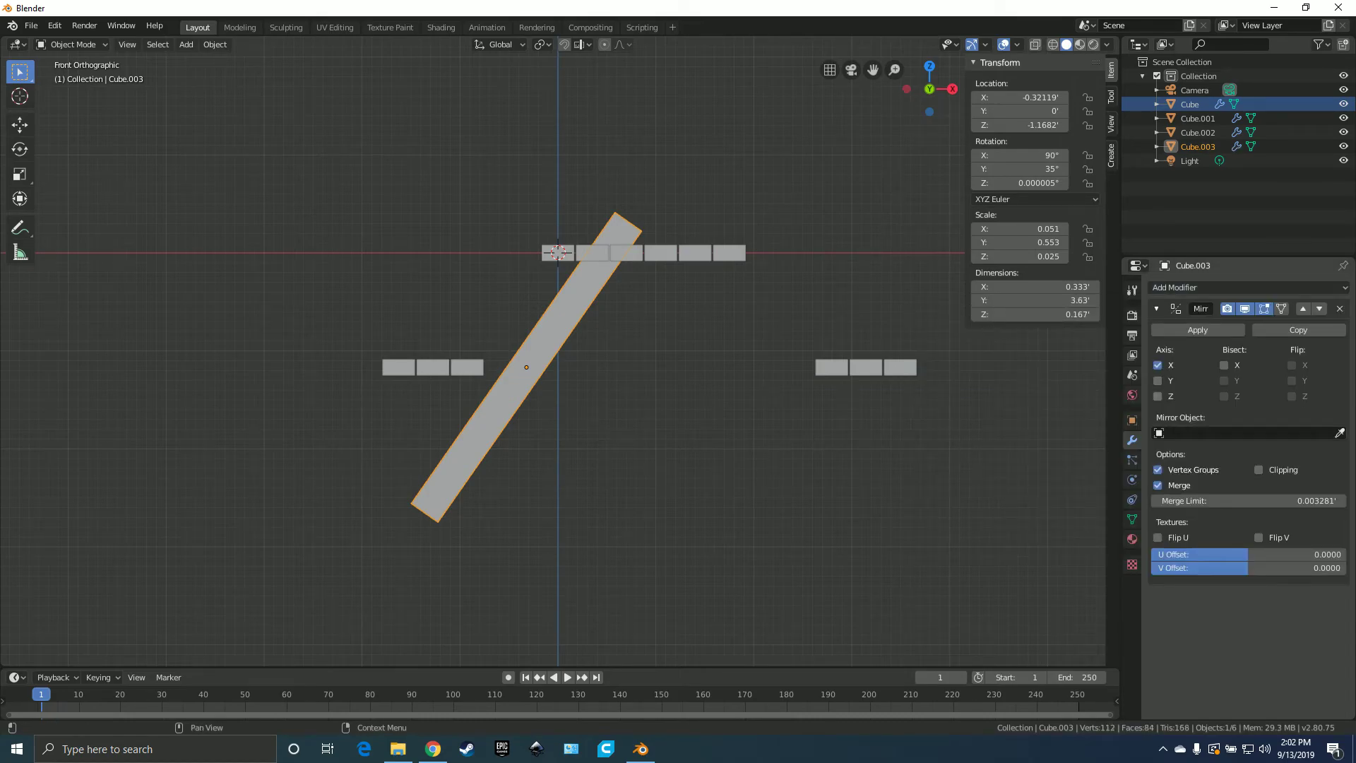
# - Select all of the slanted board's geometry in Edit Mode, and try moving it to test the X-axis mirror
pyautogui.press('Tab')
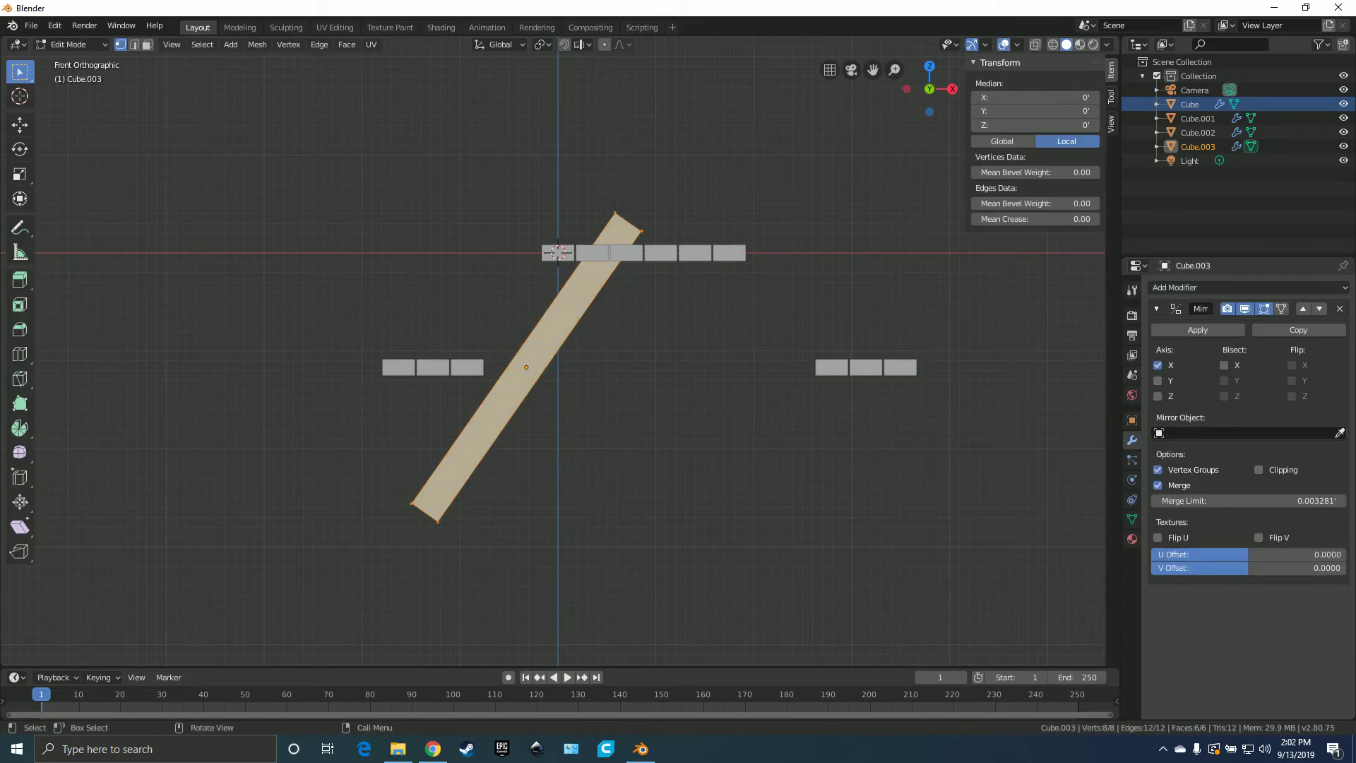
pyautogui.hotkey('alt', 'a')
pyautogui.press('a')
pyautogui.press('g')
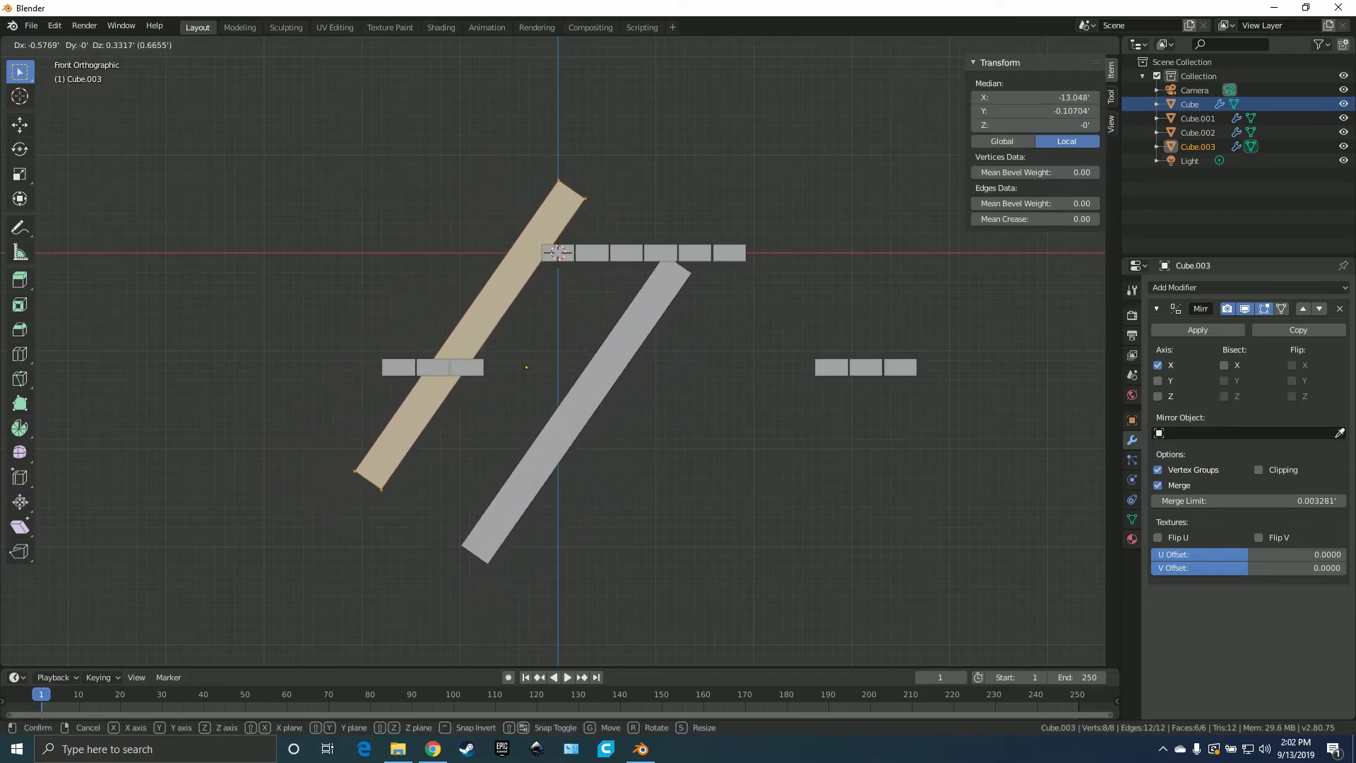
pyautogui.press('Escape')
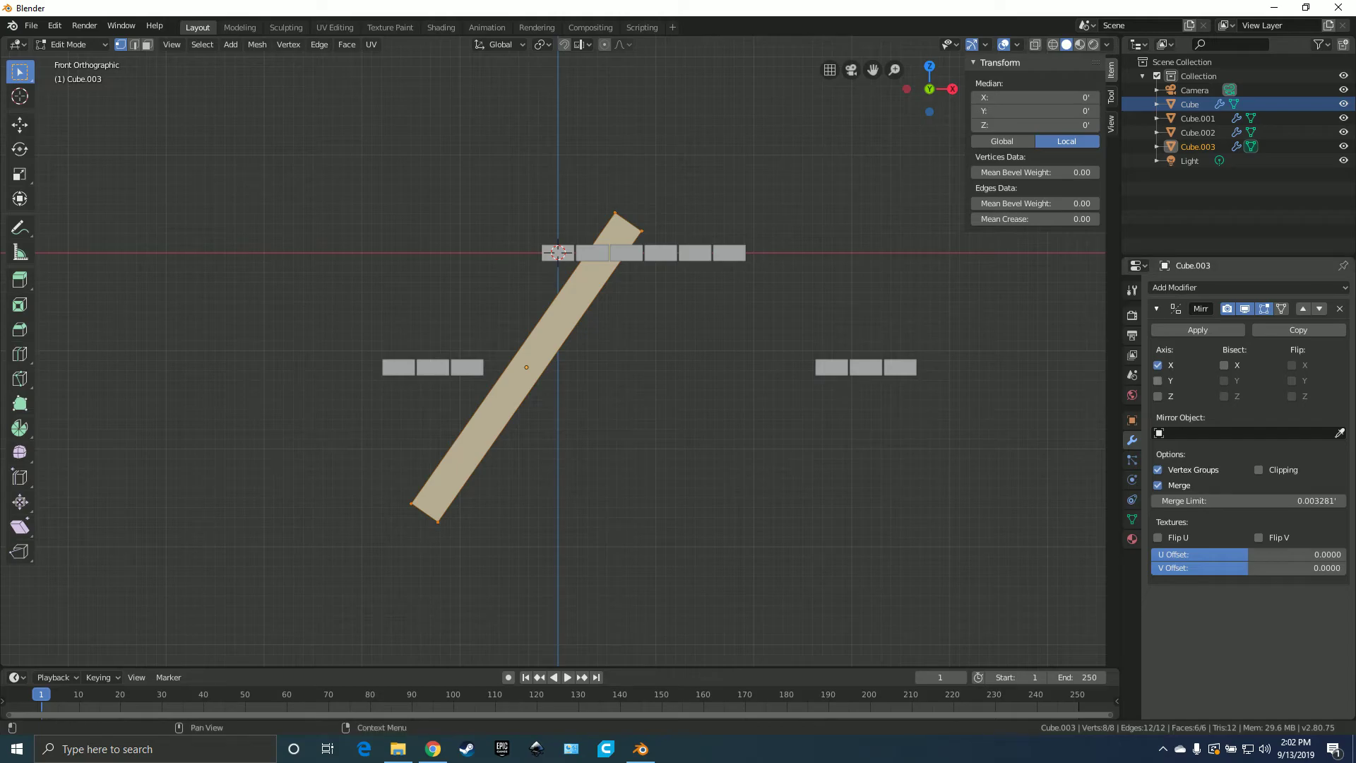
# - Try switching the slanted board's mirror axis from X to Y, and test it by moving the geometry along X
pyautogui.click(1158, 380)
pyautogui.click(1157, 365)
pyautogui.press('g')
pyautogui.press('x')
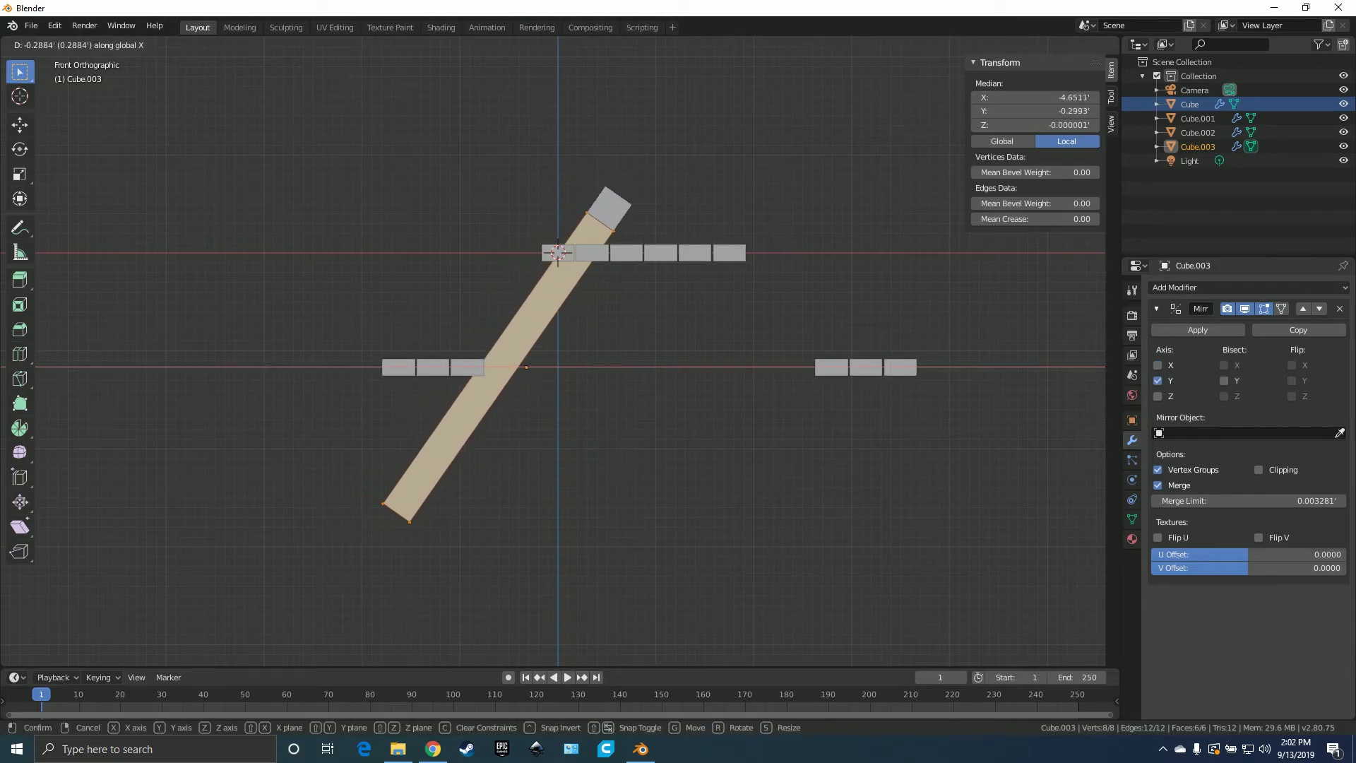
pyautogui.press('Escape')
# - Try mirroring on Z alone, and on X and Z together, testing each by moving the board's geometry along X
pyautogui.click(1157, 381)
pyautogui.click(1157, 396)
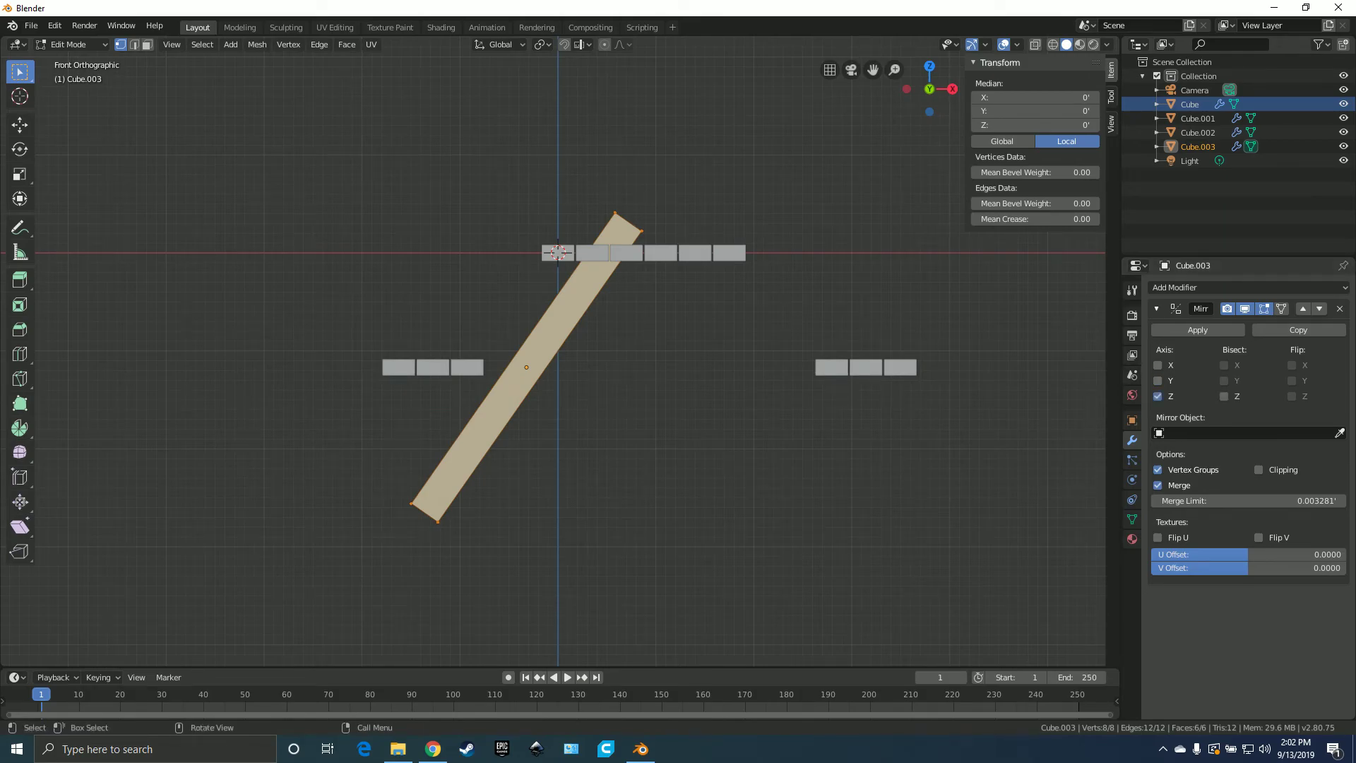
pyautogui.press('g')
pyautogui.press('x')
pyautogui.press('Escape')
pyautogui.click(1158, 365)
pyautogui.press('g')
pyautogui.press('x')
pyautogui.press('Escape')
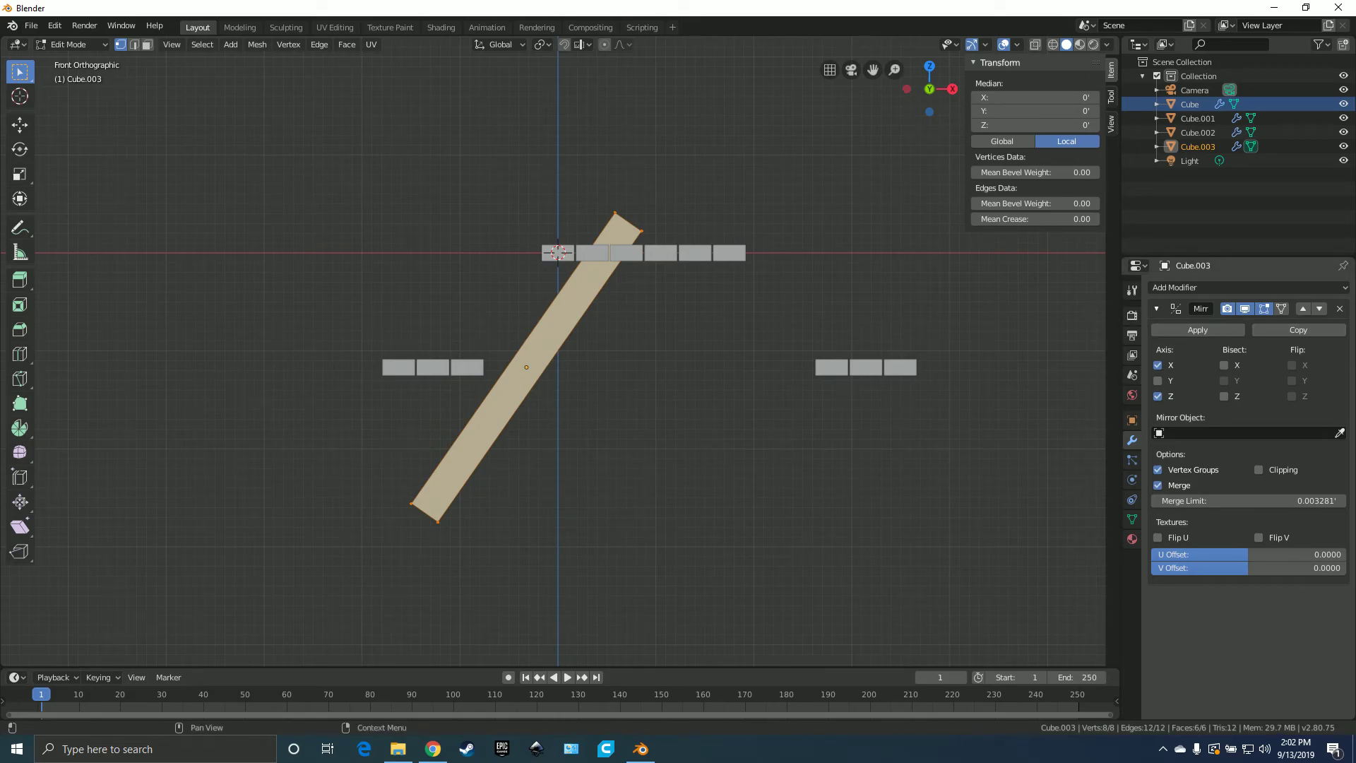
# - Apply the slanted board's rotation in Object Mode
pyautogui.press('Tab')
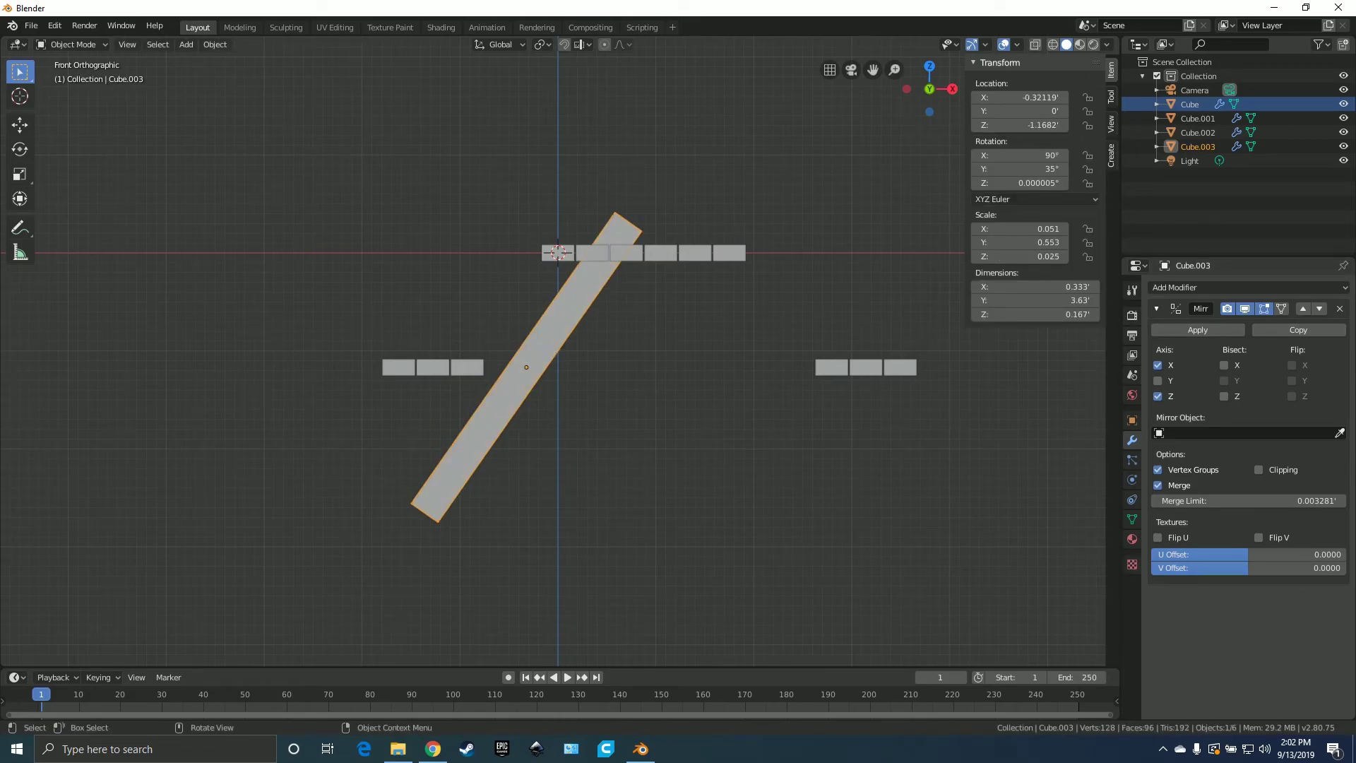
pyautogui.hotkey('ctrl', 'a')
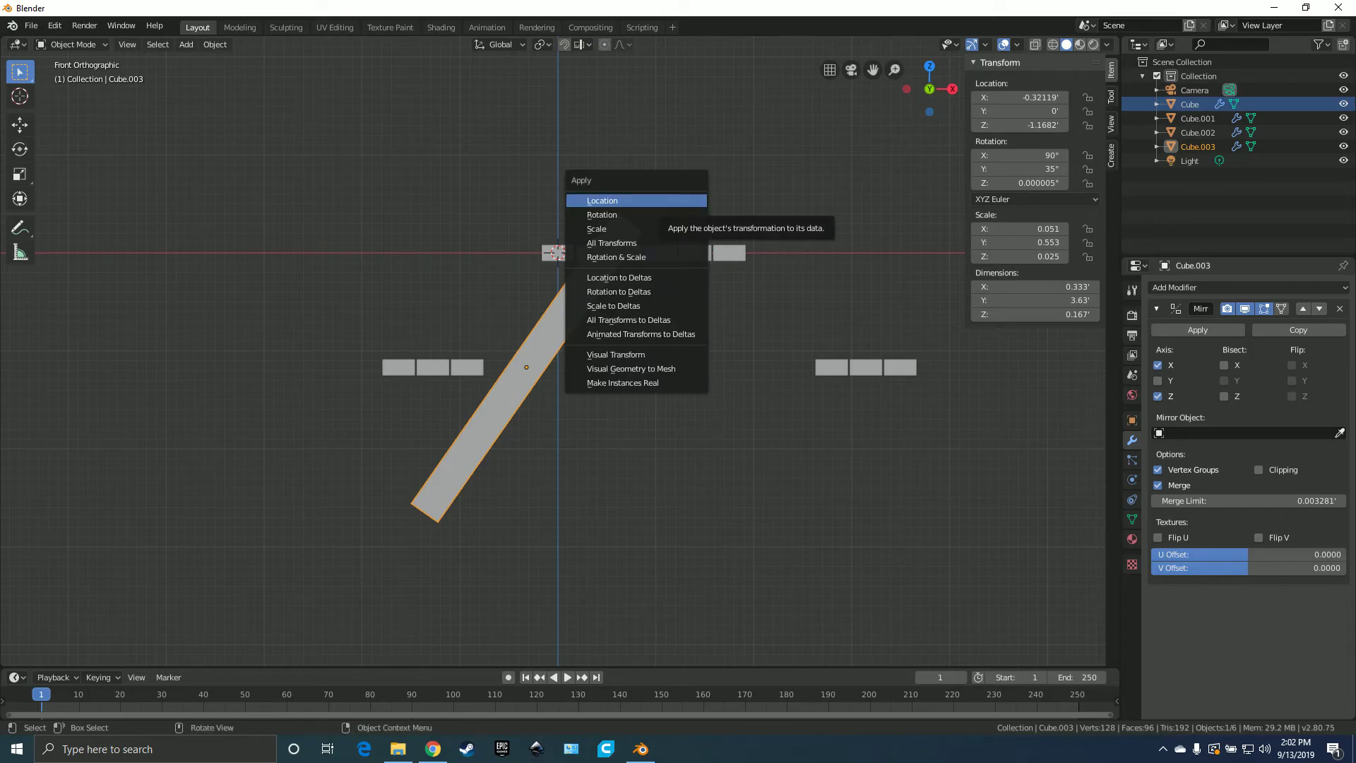
pyautogui.press('Return')
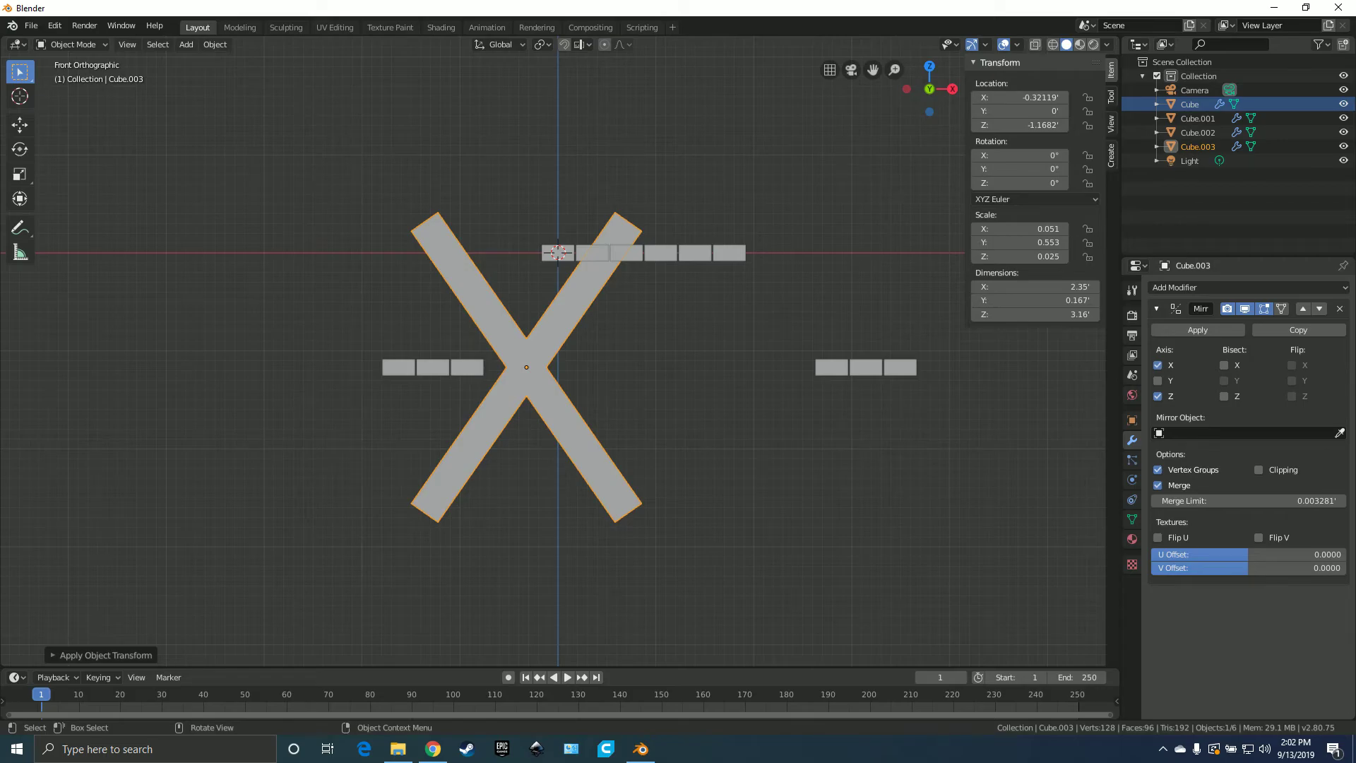
pyautogui.press('Tab')
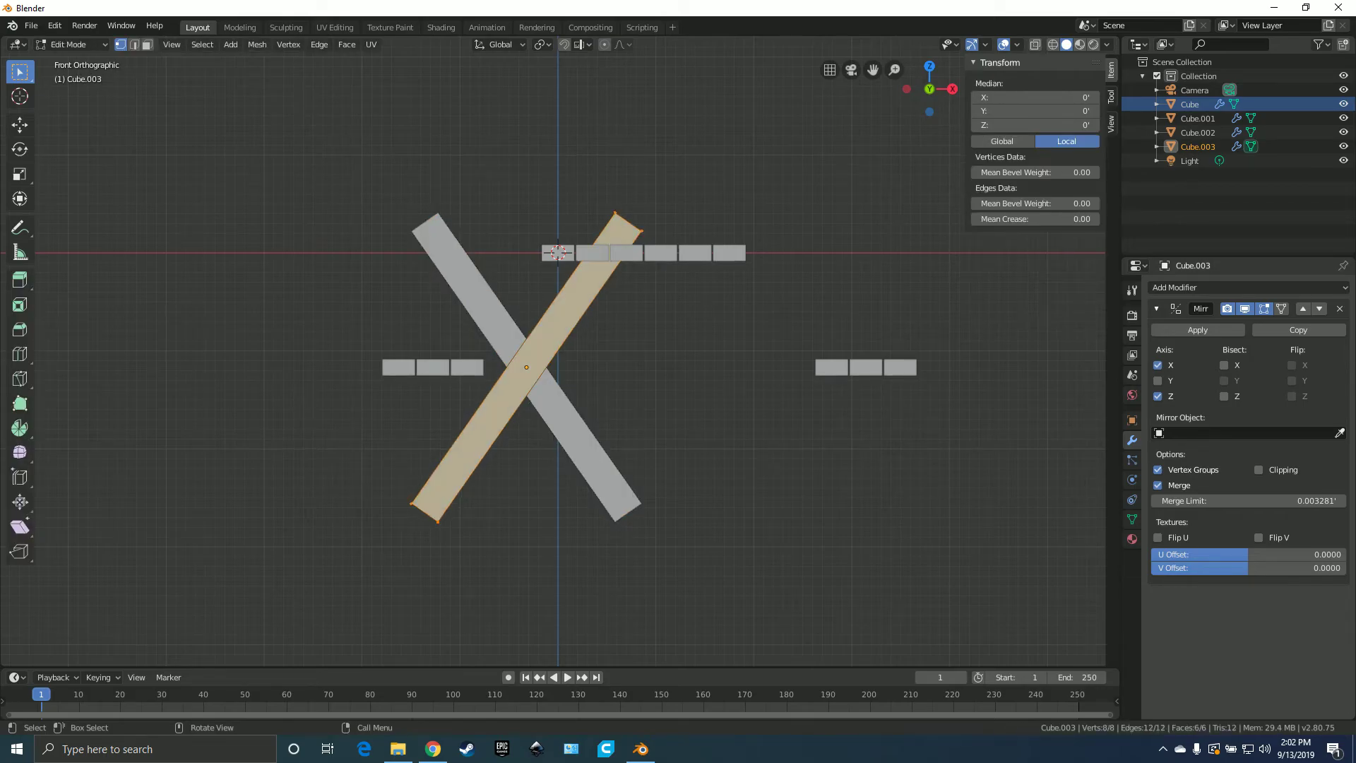
pyautogui.press('Tab')
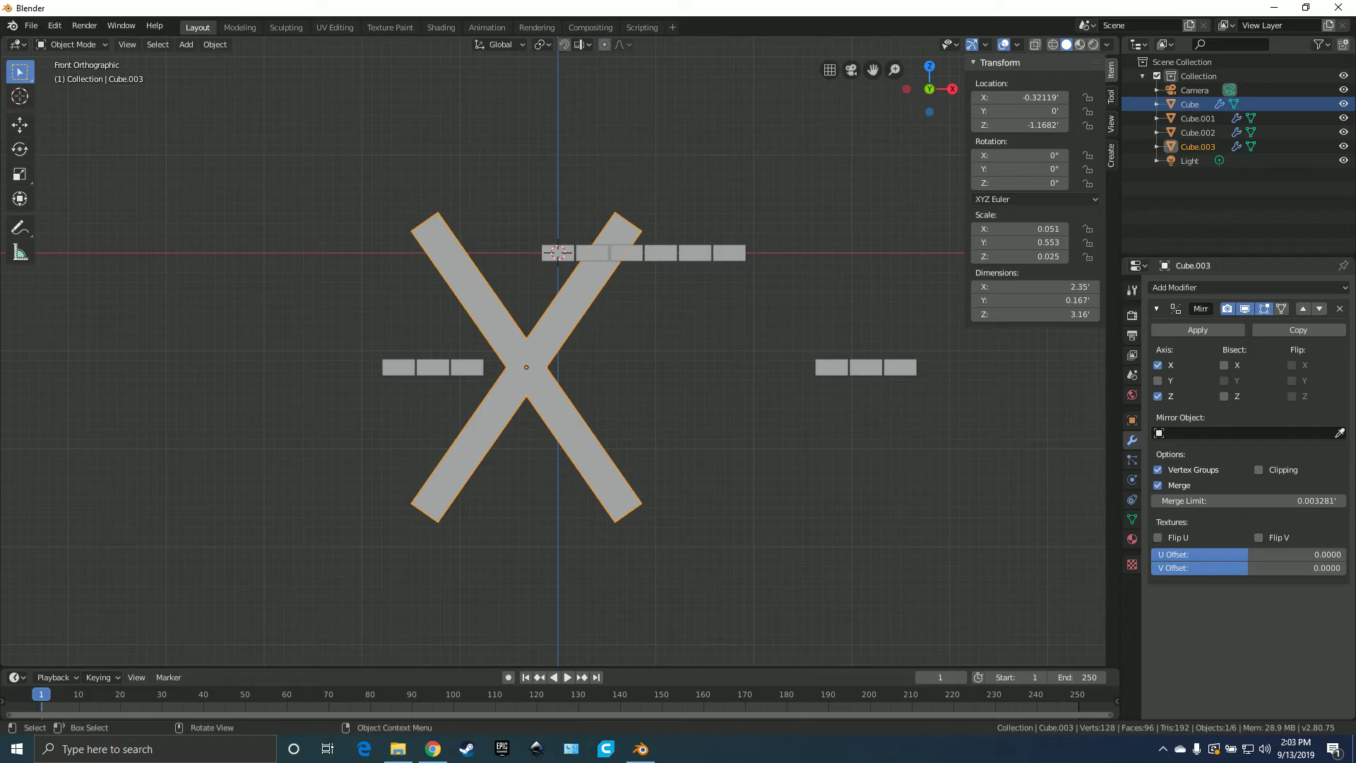
# - In Edit Mode, move the slanted board's geometry about 1.23 ft in negative X from its origin, and return to Object Mode
pyautogui.press('Tab')
pyautogui.press('g')
pyautogui.press('x')
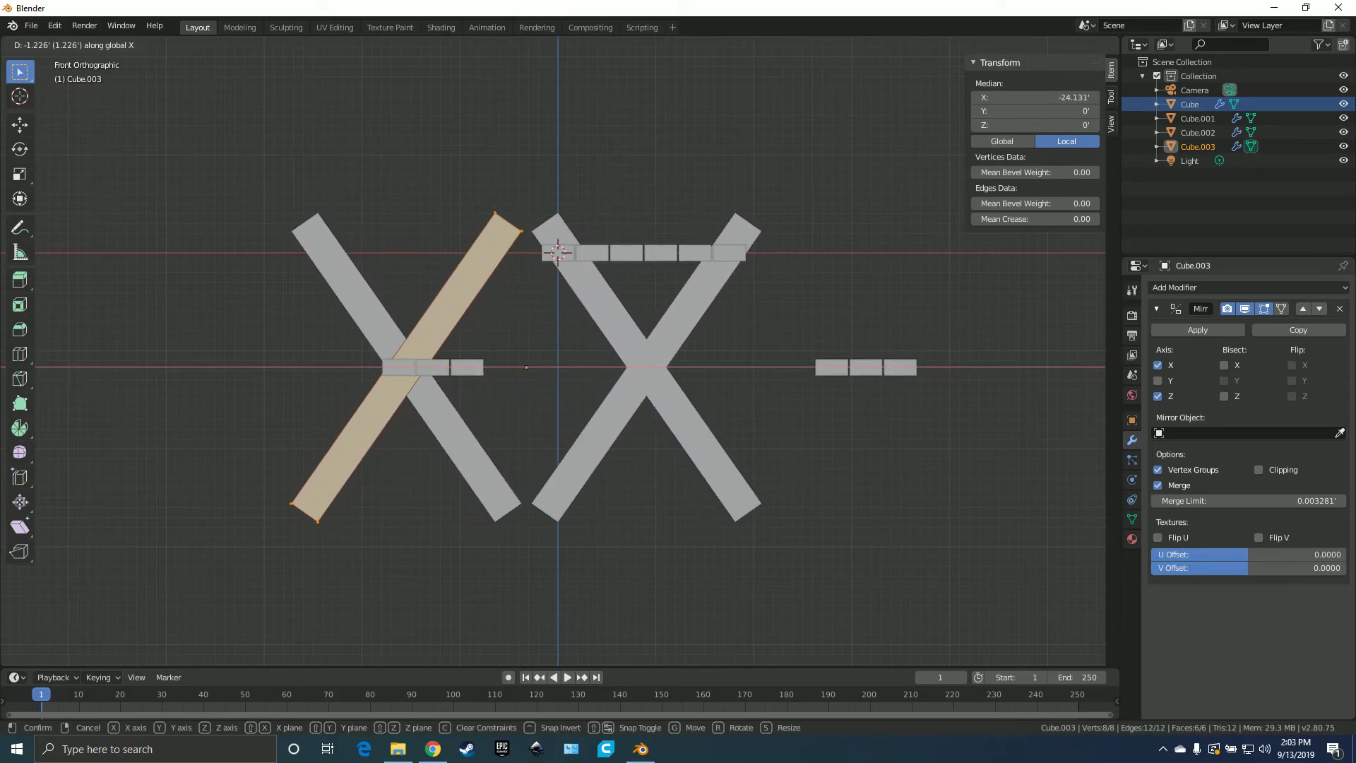
pyautogui.press('Return')
pyautogui.press('g')
pyautogui.press('x')
pyautogui.press('Escape')
pyautogui.press('Tab')
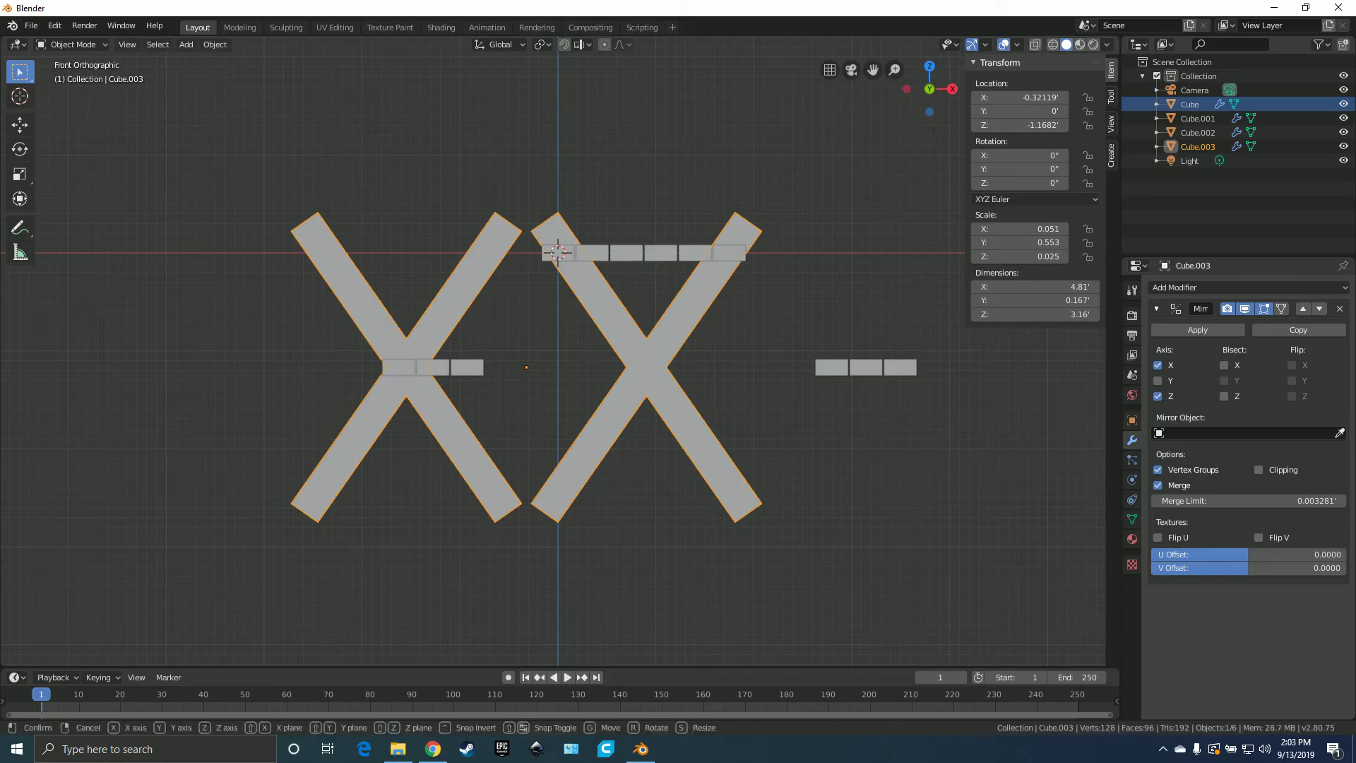
# - Move the mirrored boards along X to about 2.04 ft, and restrict the mirror to the X axis without bisecting
pyautogui.press('g')
pyautogui.press('x')
pyautogui.press('Return')
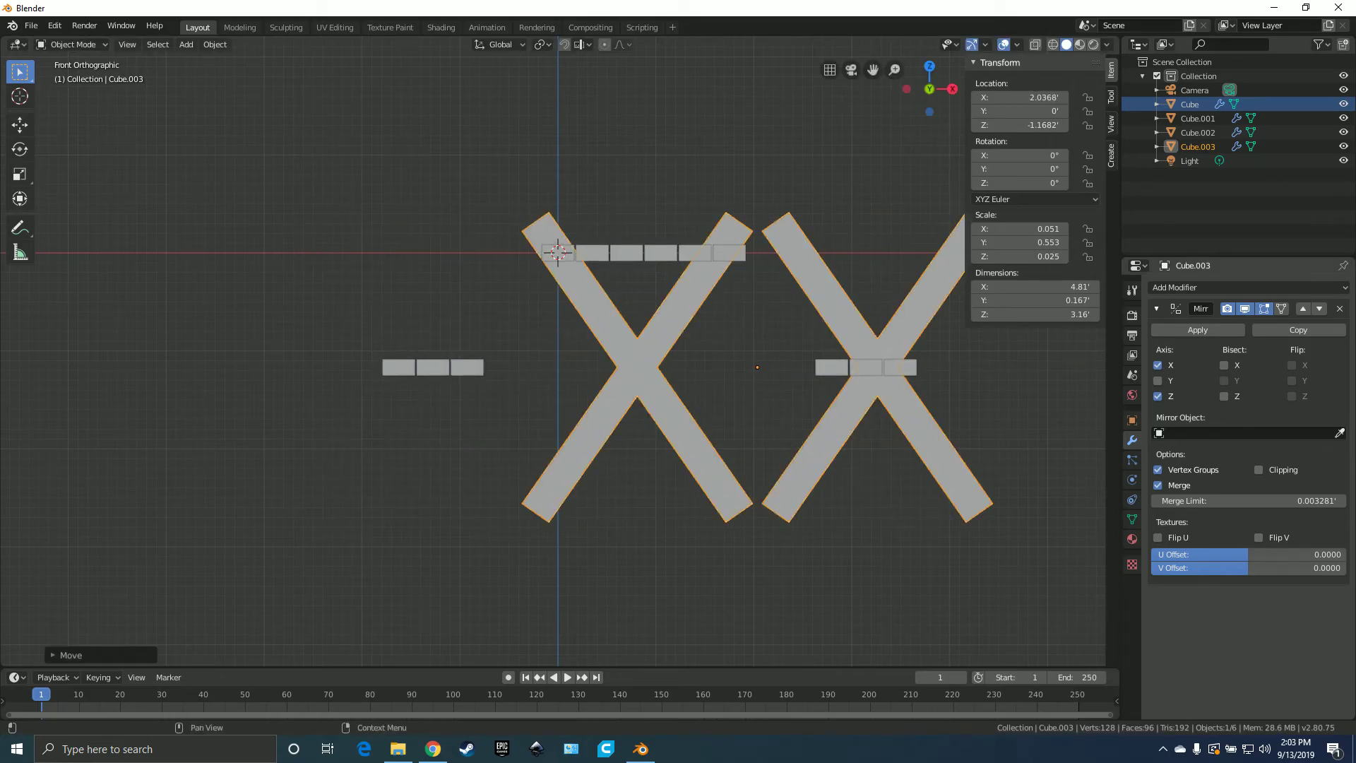
pyautogui.click(1157, 396)
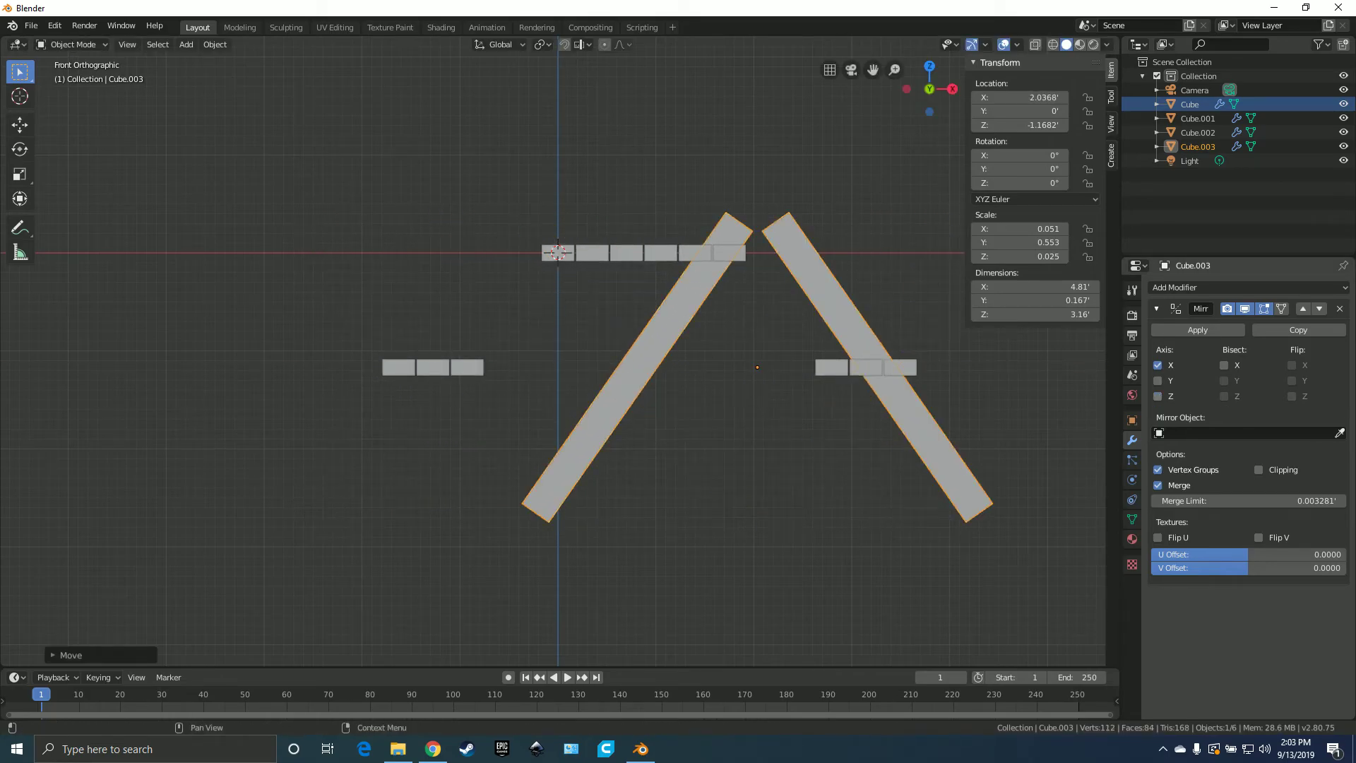
pyautogui.click(1157, 397)
pyautogui.click(1224, 365)
pyautogui.click(1223, 365)
pyautogui.click(1158, 396)
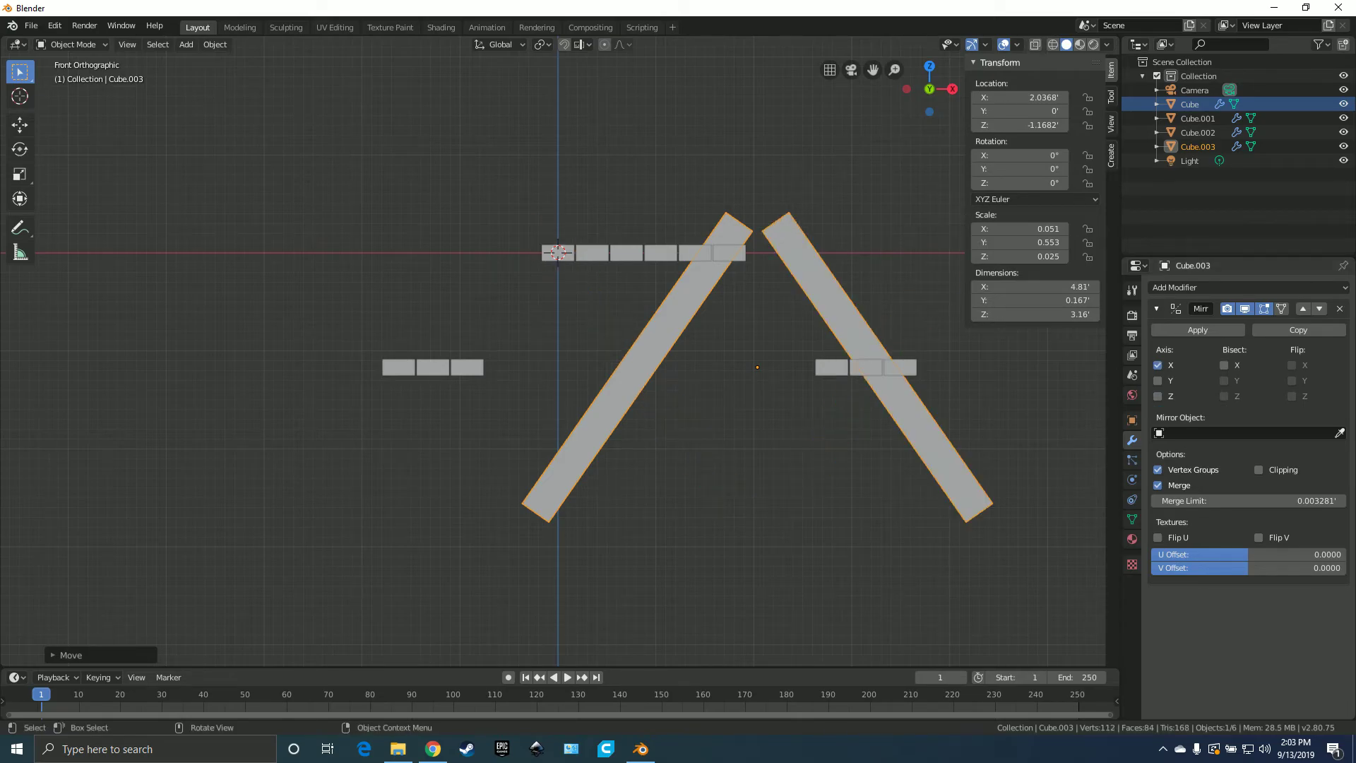
# - Center the mirrored leg pair under the tabletop by moving it along X to about 0.89 ft
pyautogui.press('g')
pyautogui.press('x')
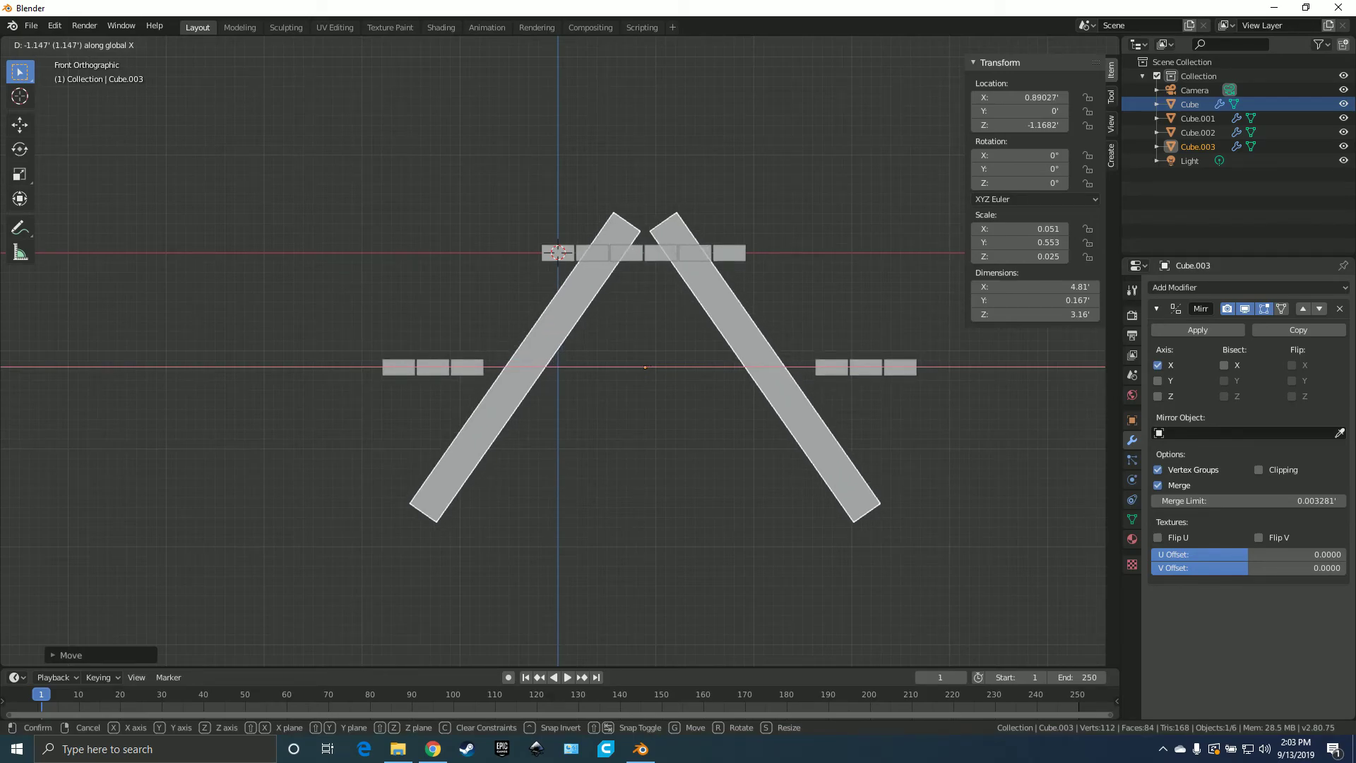
pyautogui.press('Return')
pyautogui.moveTo(550, 367); pyautogui.dragTo(654, 395, button='middle')
pyautogui.press('g')
pyautogui.press('x')
pyautogui.press('Return')
# - Add a second Mirror modifier to the legs in Edit Mode, and set it to mirror on Y only
pyautogui.press('Tab')
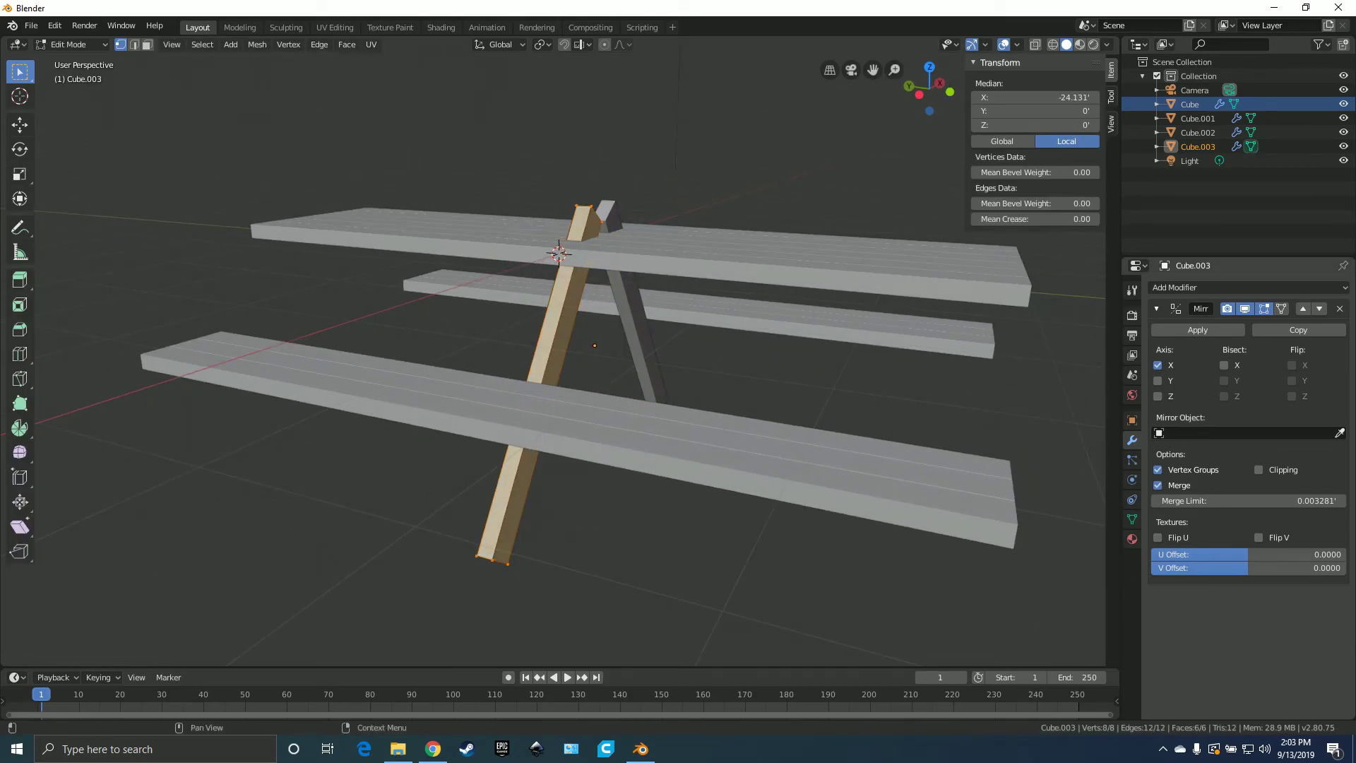
pyautogui.click(1201, 288)
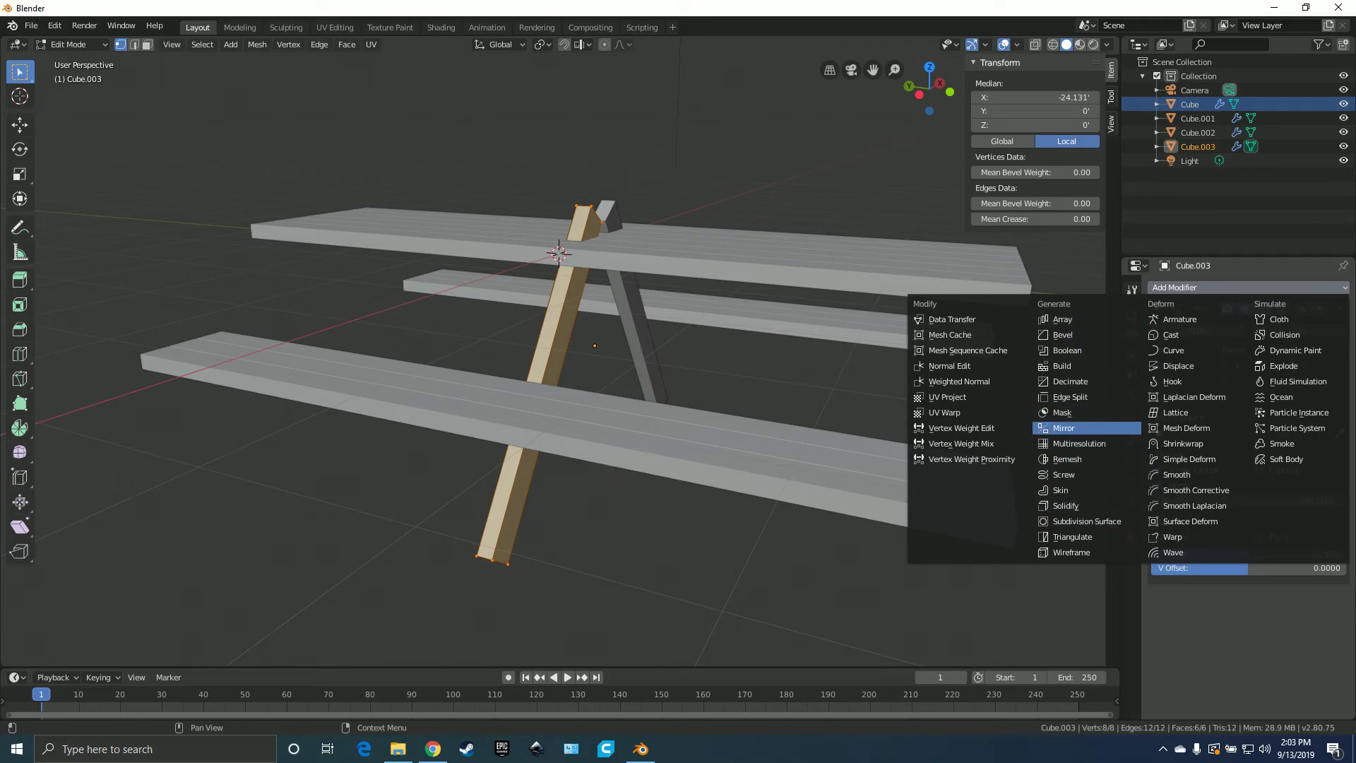
pyautogui.click(1063, 427)
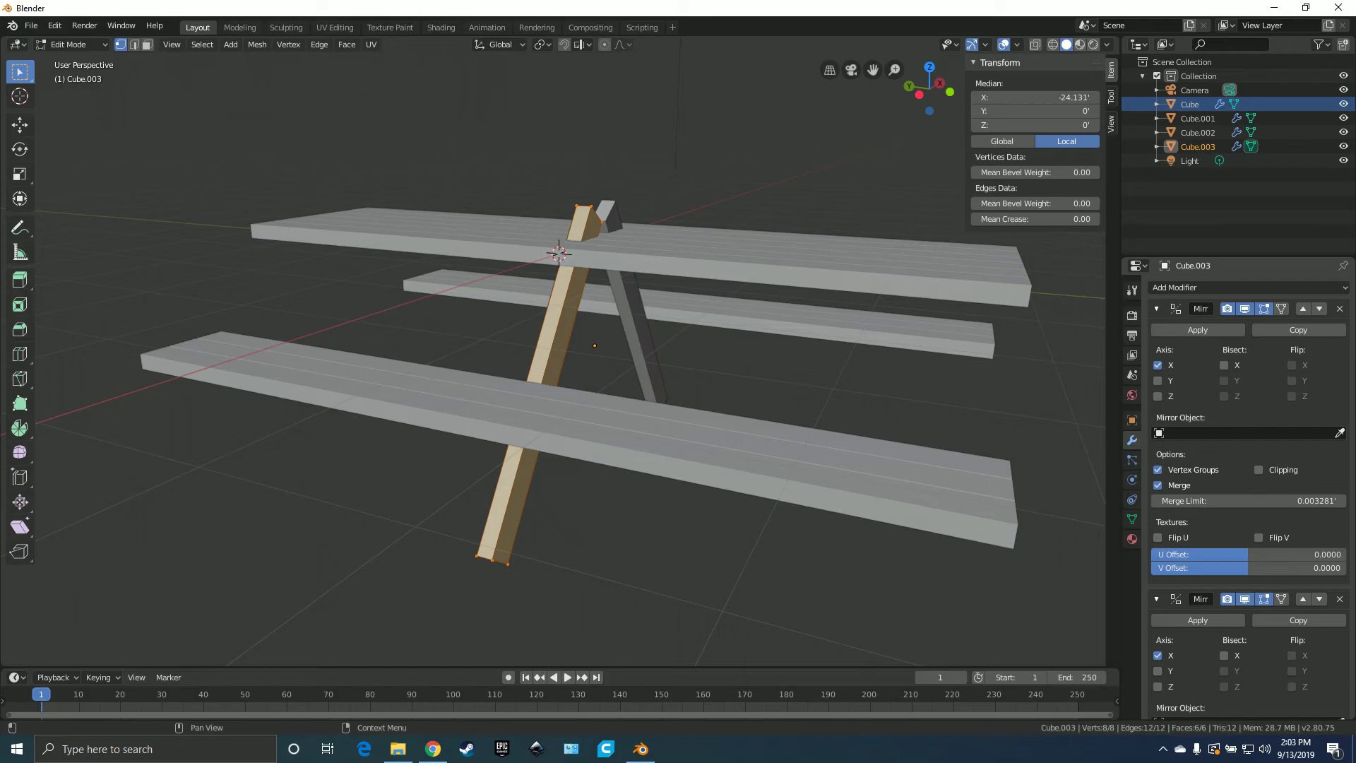
pyautogui.scroll(-1, 1271, 555)
pyautogui.scroll(-2, 1246, 494)
pyautogui.click(1157, 586)
pyautogui.click(1157, 571)
# - Move the leg geometry about 3.6 ft along Y so a leg pair stands near each end of the table
pyautogui.press('g')
pyautogui.press('y')
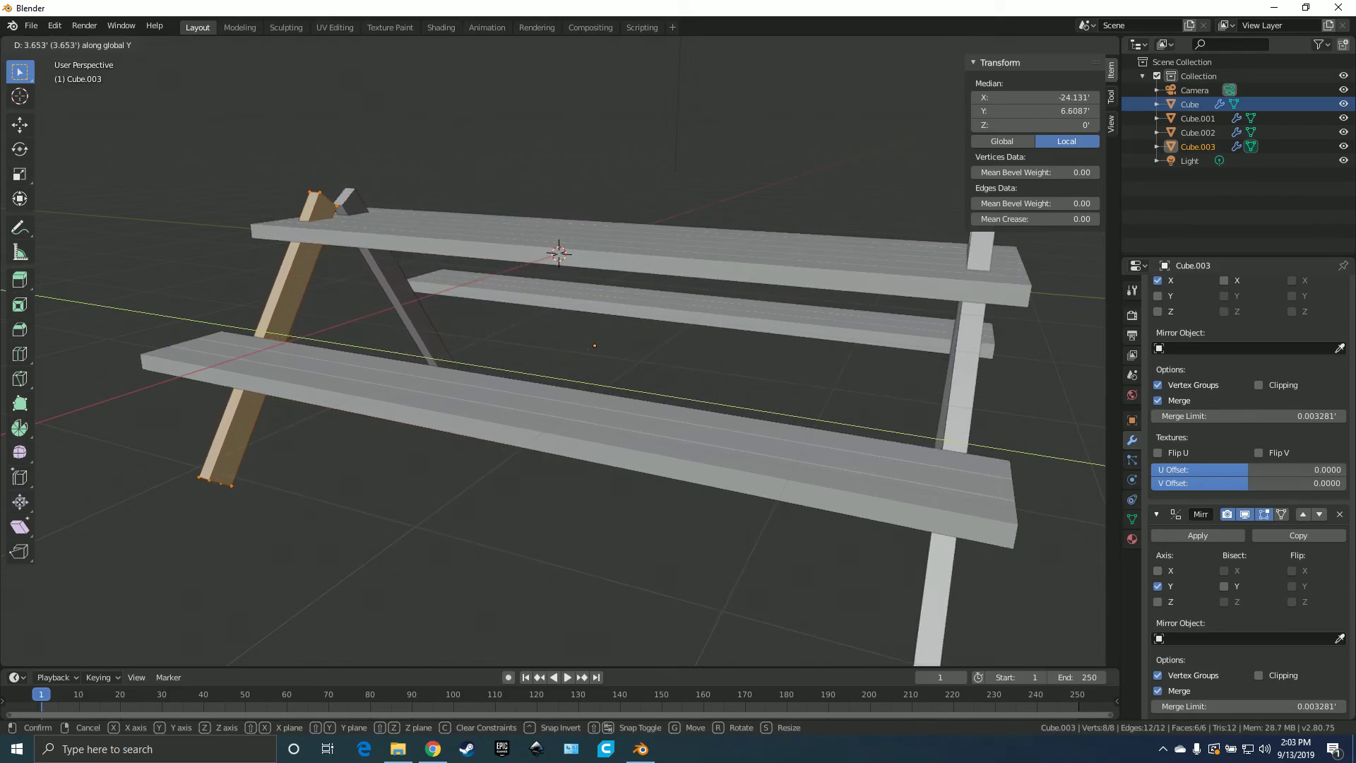
pyautogui.click(377, 256)
pyautogui.moveTo(378, 255); pyautogui.dragTo(317, 276, button='middle')
pyautogui.scroll(-3, 558, 353)
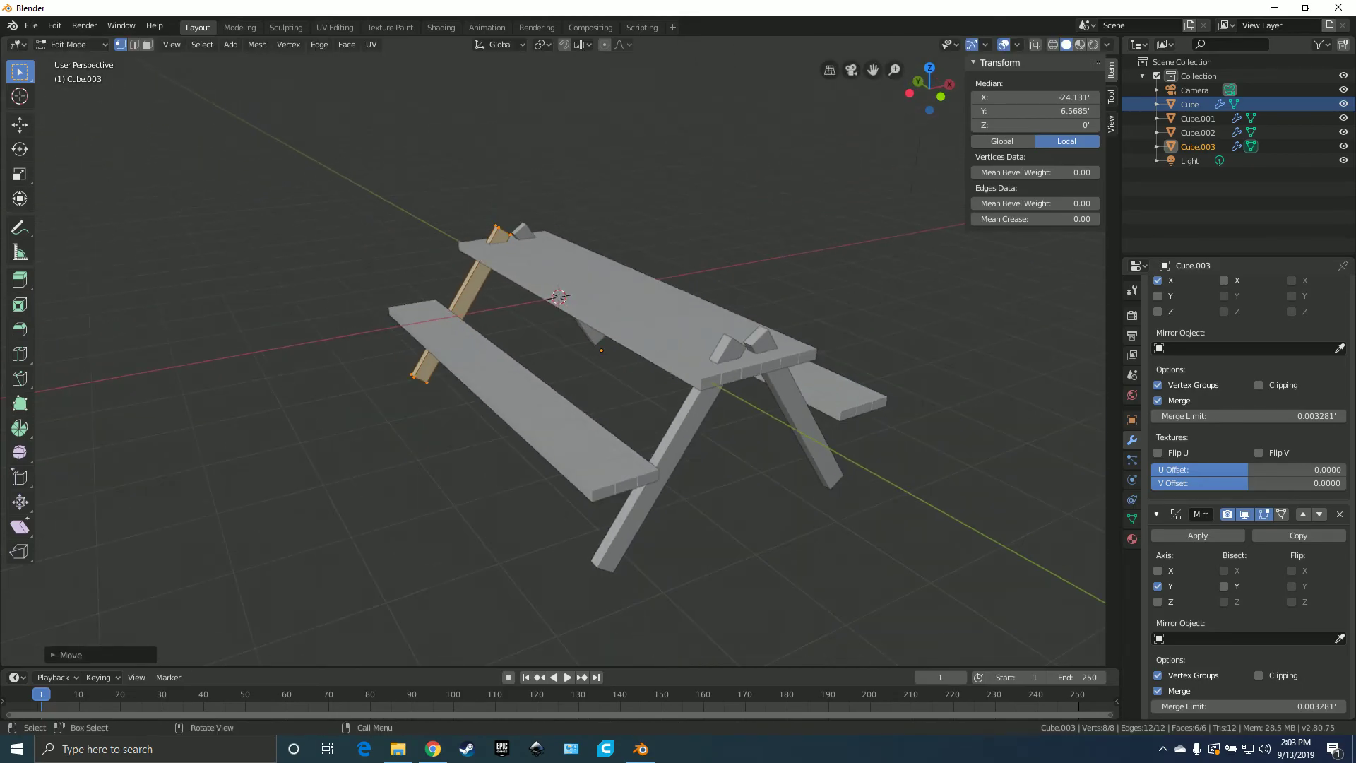
# - Show the model as wireframe in front view, and select the outer corner vertices at the upper end of the leg
pyautogui.moveTo(558, 353)
pyautogui.mouseDown(button='middle')
pyautogui.moveTo(552, 427)
pyautogui.moveTo(508, 304)
pyautogui.moveTo(523, 339)
pyautogui.moveTo(558, 353)
pyautogui.moveTo(587, 331)
pyautogui.moveTo(536, 349)
pyautogui.moveTo(558, 360)
pyautogui.mouseUp(button='middle')
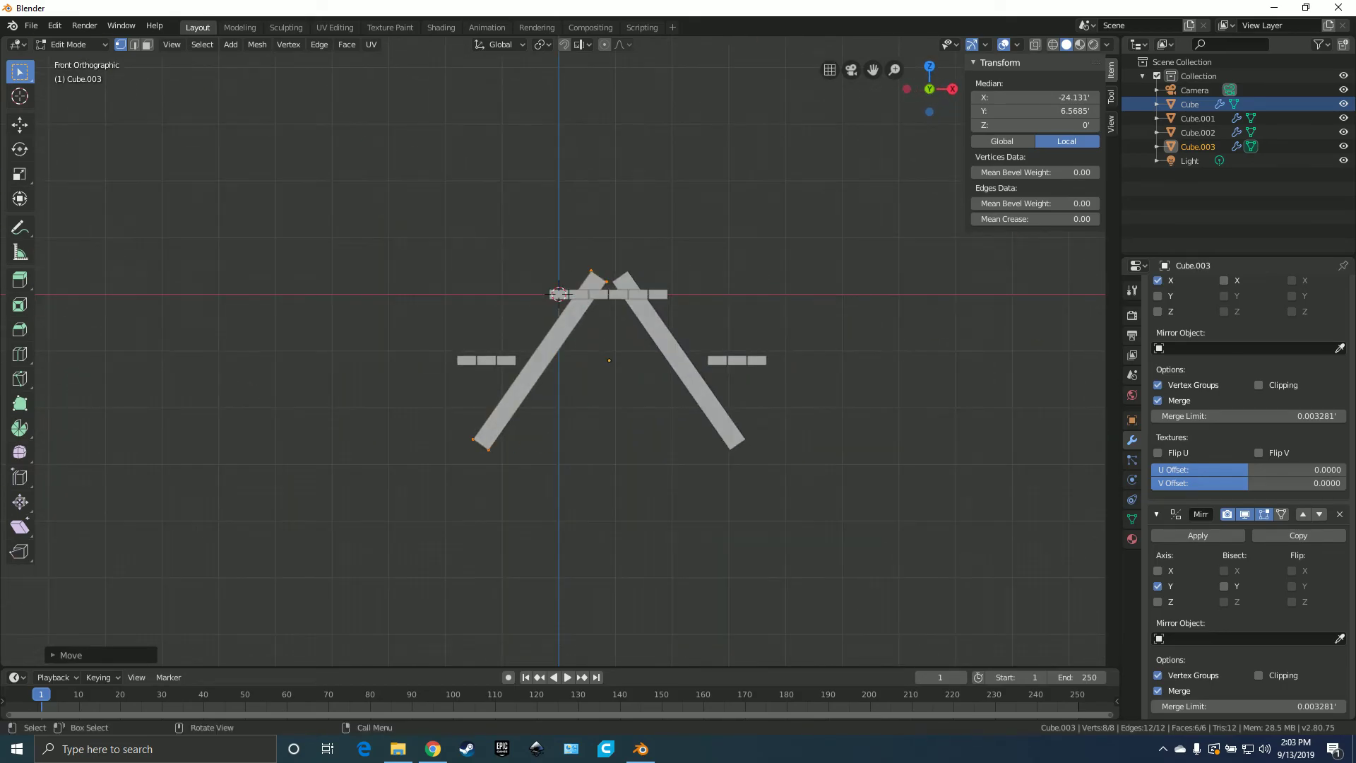
pyautogui.scroll(6, 714, 303)
pyautogui.press('z')
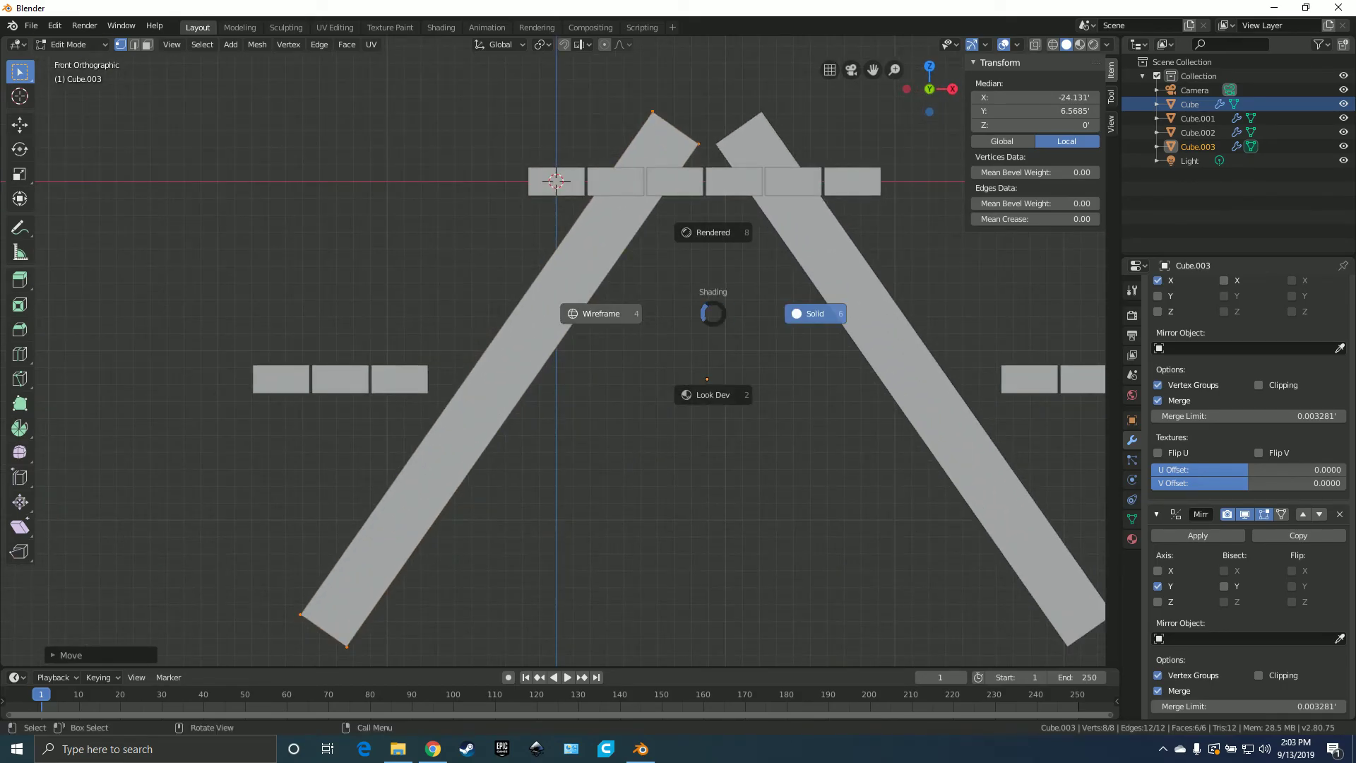
pyautogui.click(605, 312)
pyautogui.scroll(2, 561, 353)
pyautogui.keyDown('shift'); pyautogui.moveTo(597, 290); pyautogui.dragTo(560, 374, button='middle'); pyautogui.keyUp('shift')
pyautogui.press('a')
pyautogui.press('a')
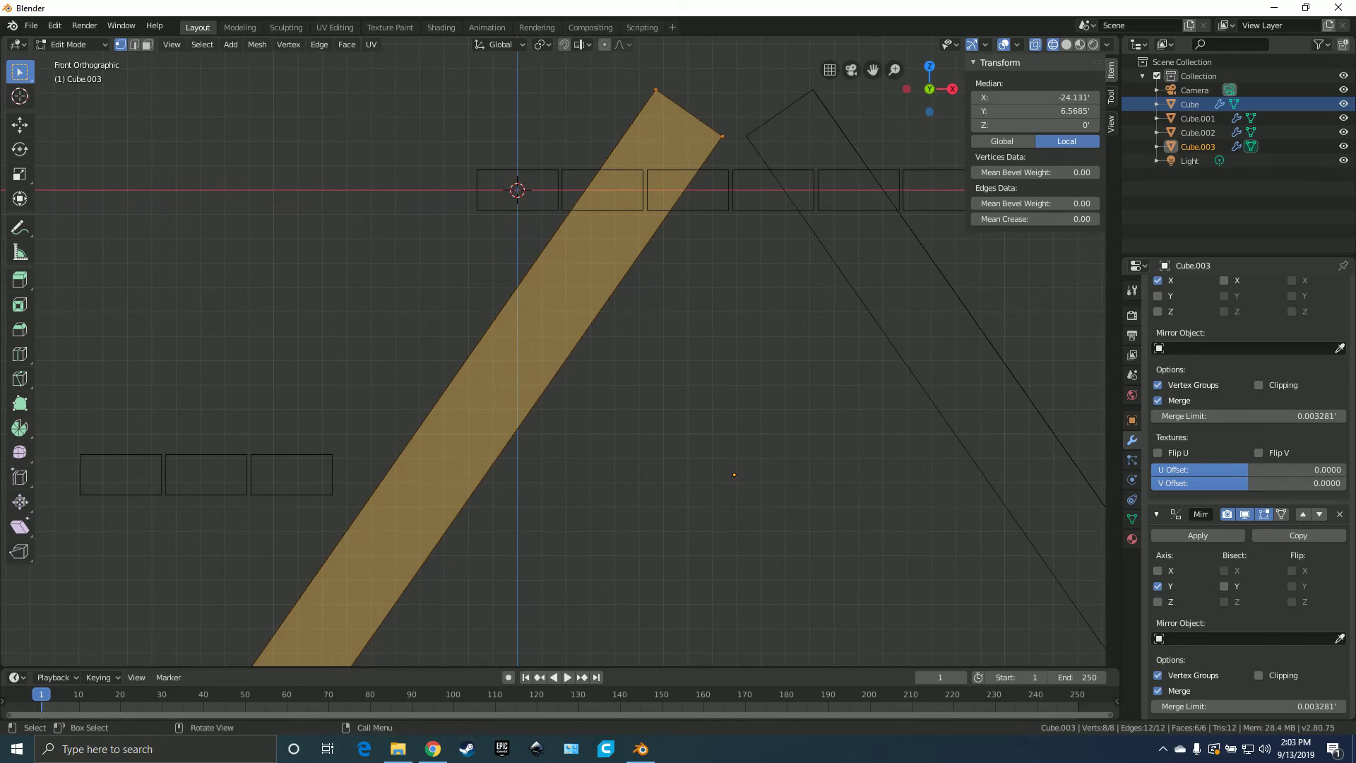
pyautogui.click(655, 91)
# - Try moving and edge-sliding the leg's outer upper corner down to the tabletop, and undo the slide
pyautogui.press('g')
pyautogui.press('g')
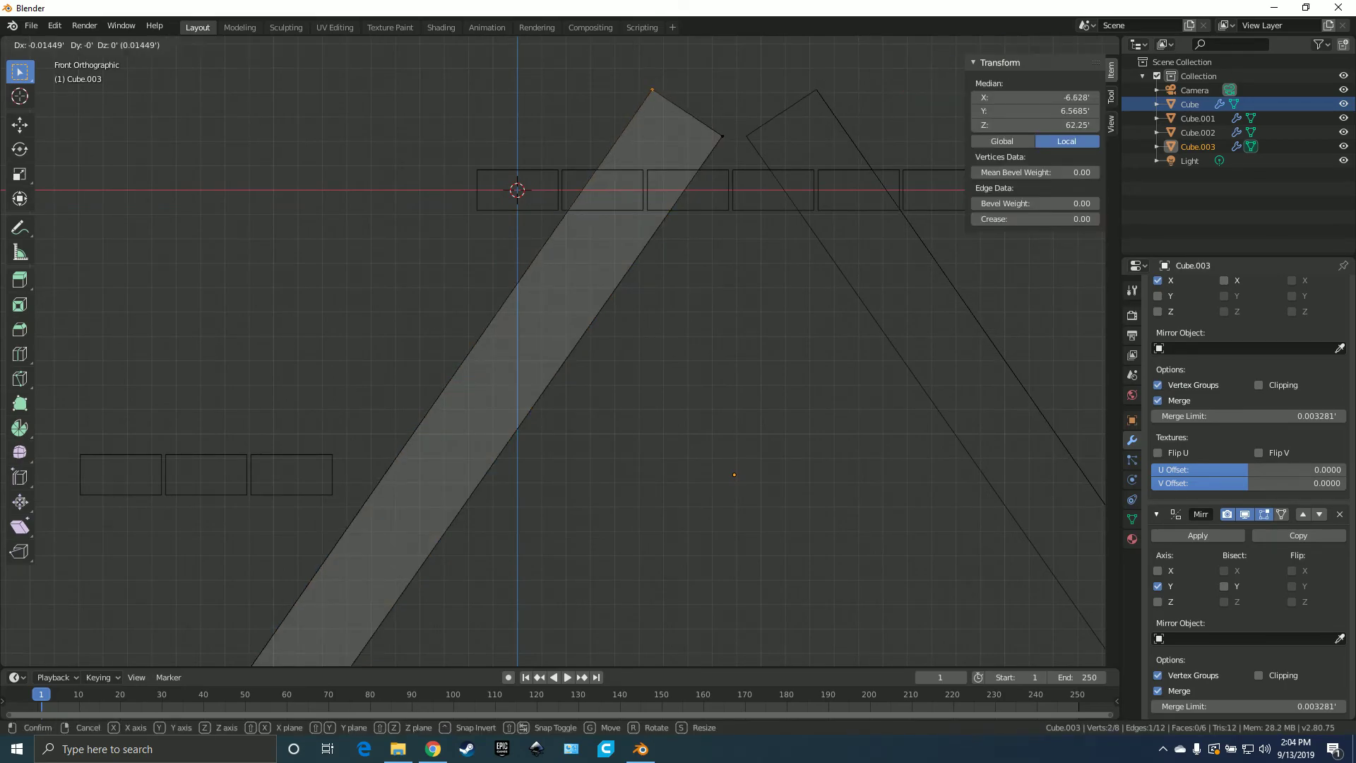
pyautogui.press('g')
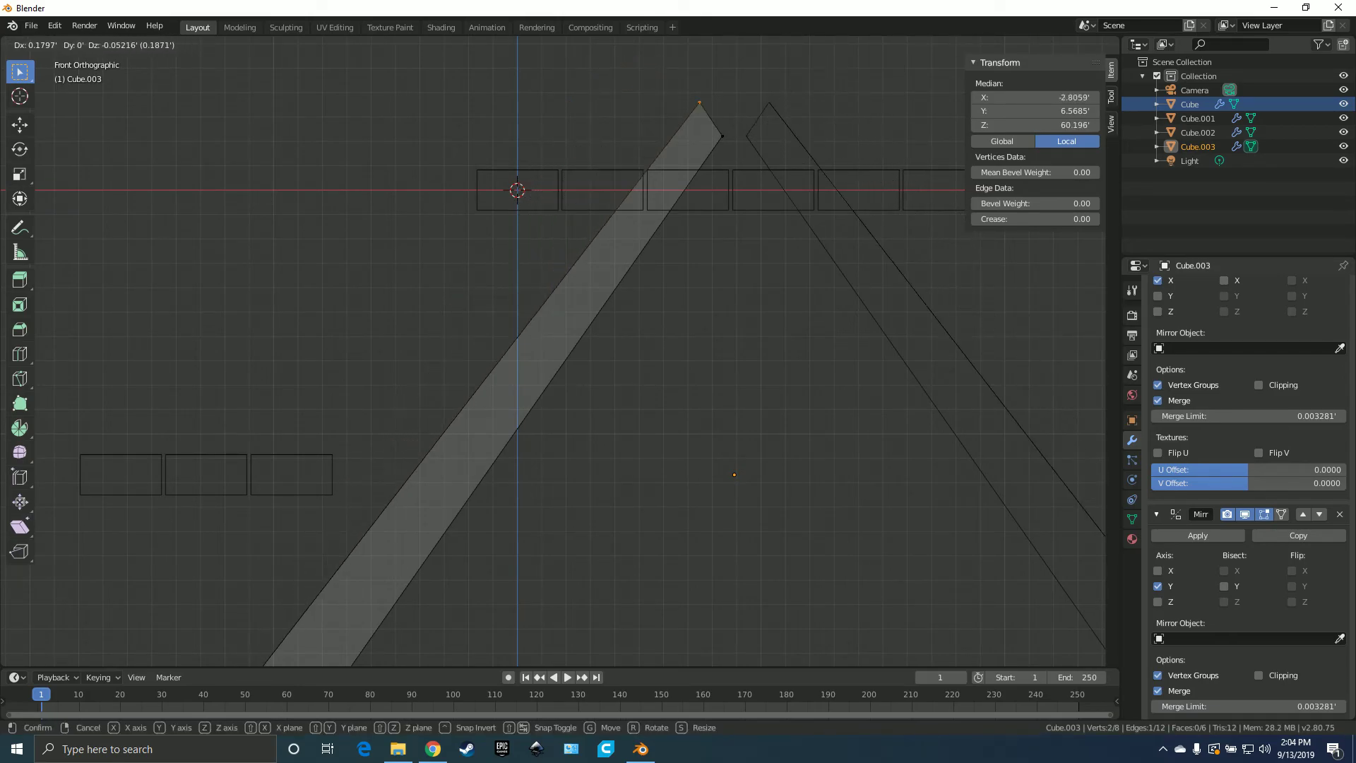
pyautogui.press('g')
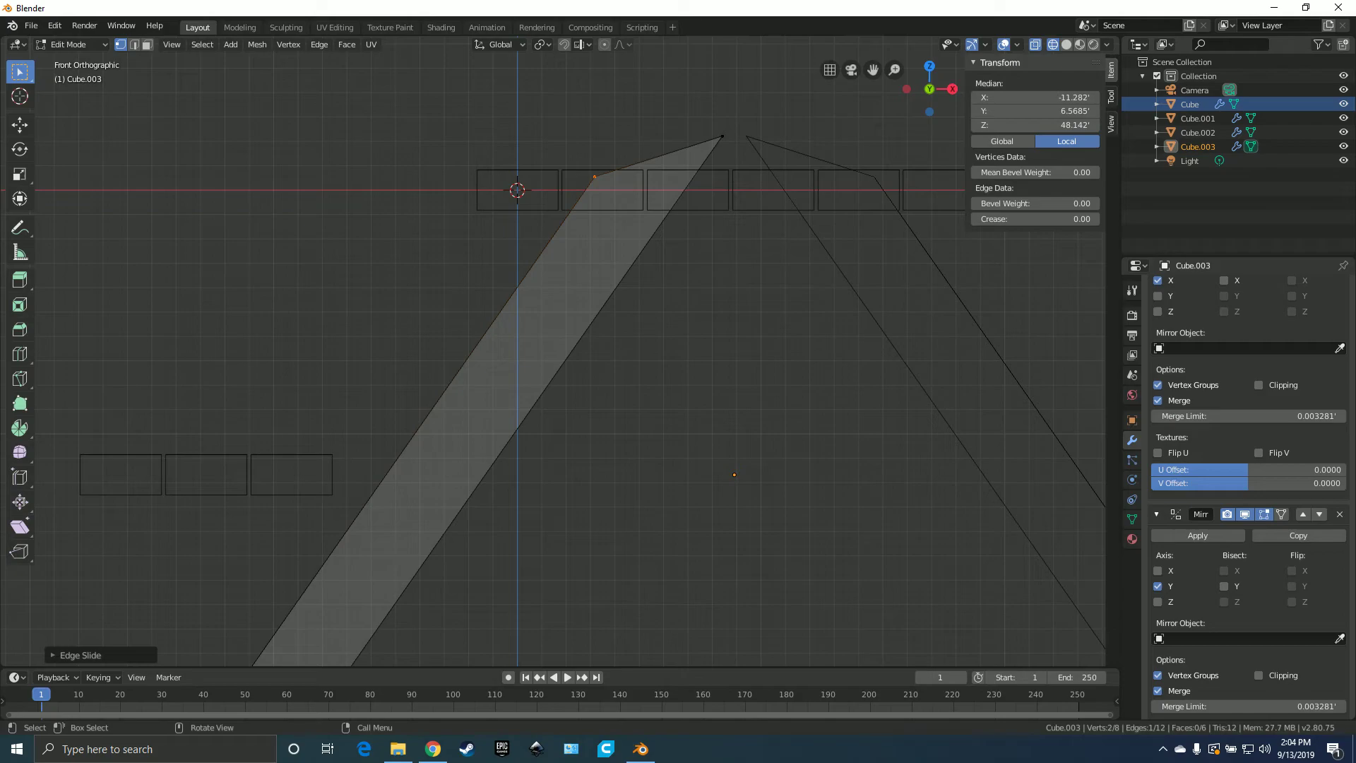
pyautogui.hotkey('ctrl', 'z')
# - Edge-slide the leg's outer and inner upper corners down to the tabletop's underside, making the end horizontal
pyautogui.press('g')
pyautogui.press('g')
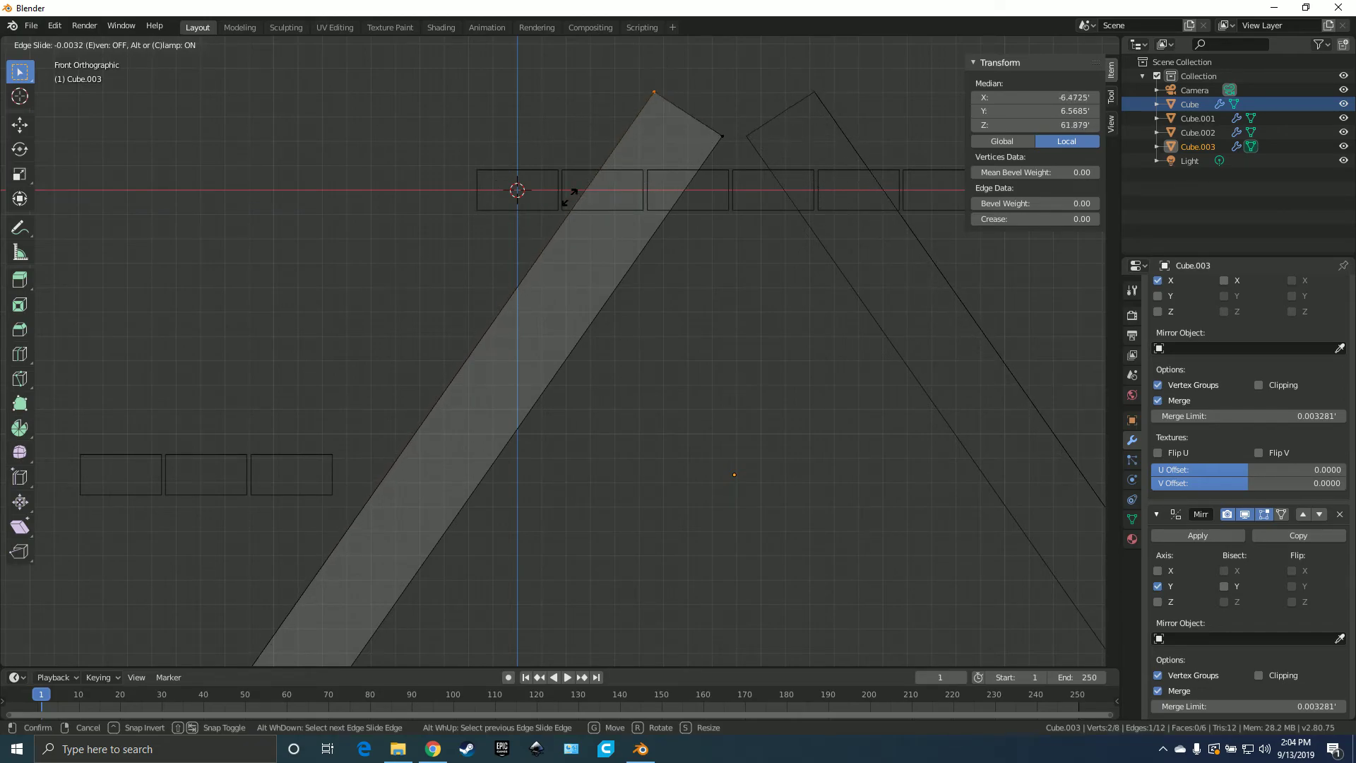
pyautogui.click(526, 250)
pyautogui.click(720, 137)
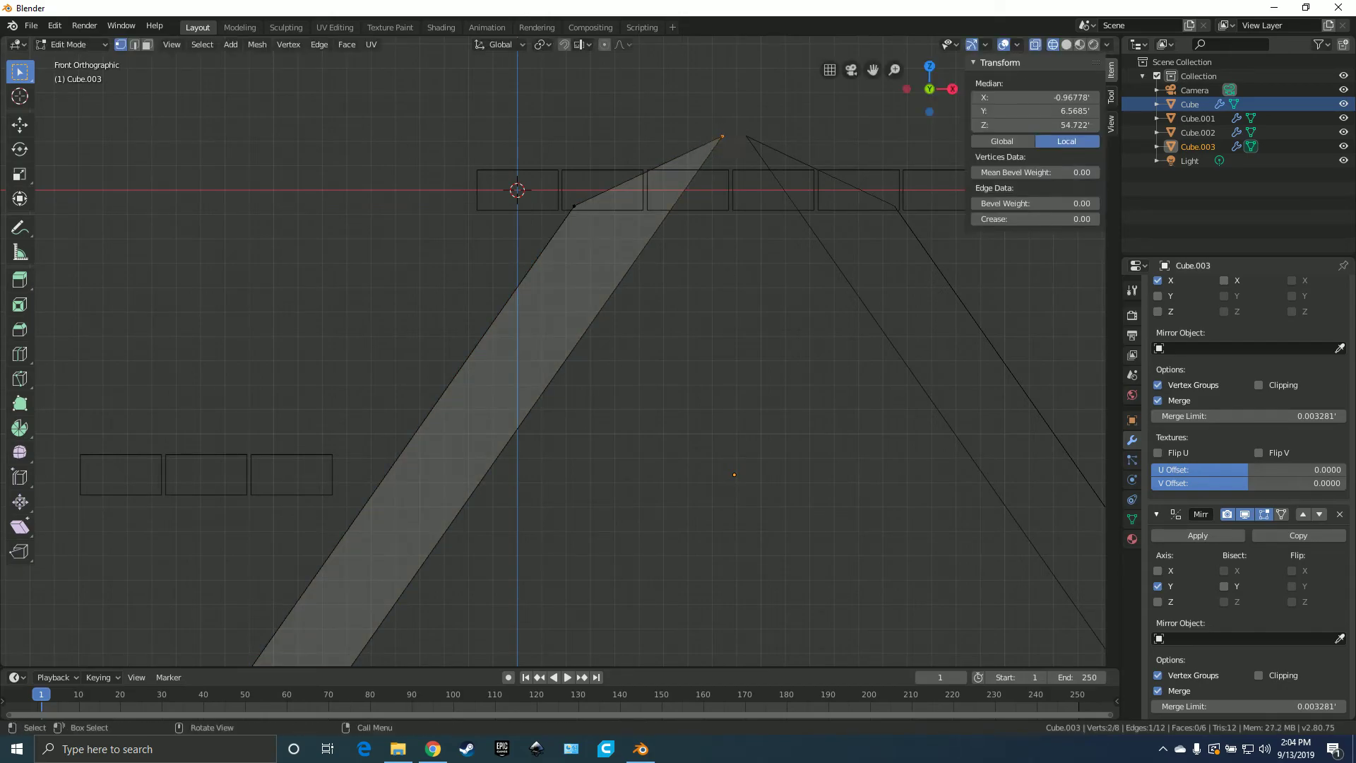
pyautogui.press('g')
pyautogui.press('g')
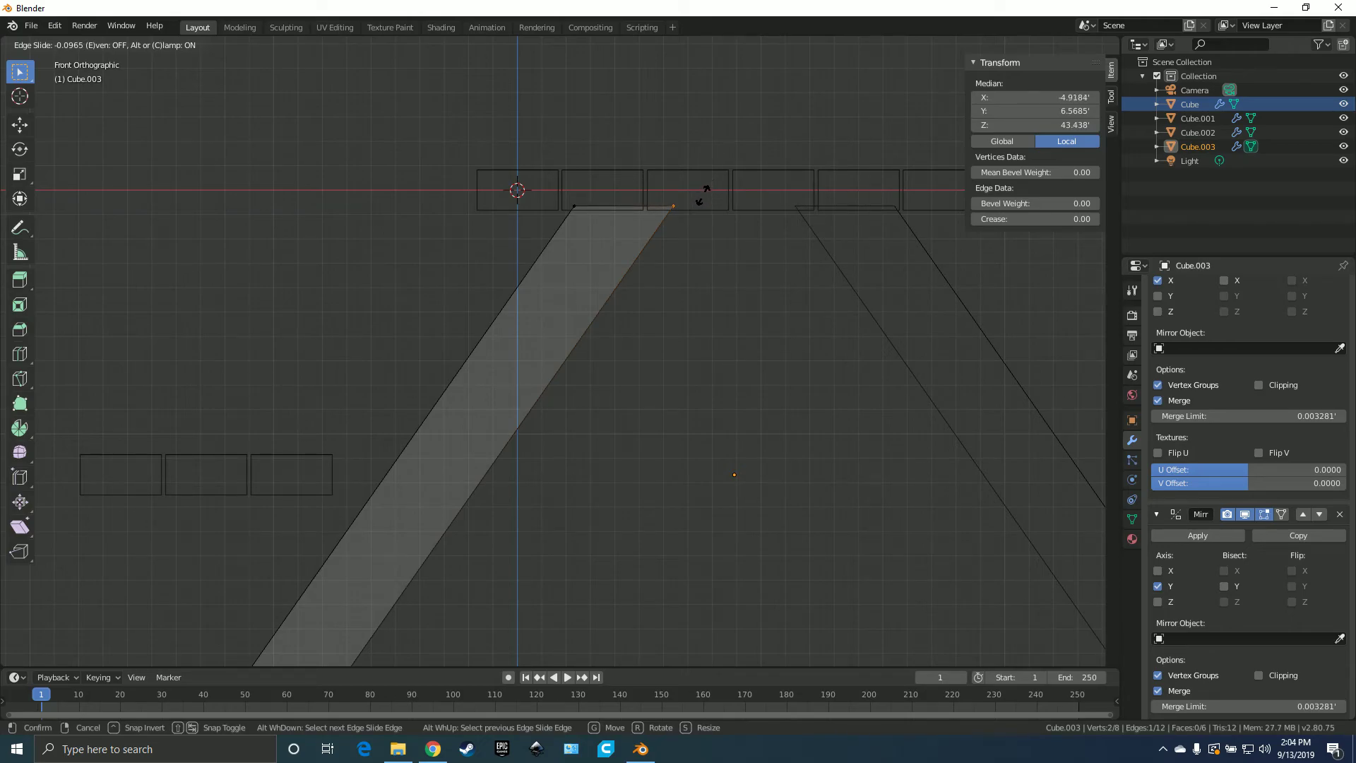
pyautogui.click(703, 192)
# - Circle-select the two inner corner vertices at the leg's lower end and check from an angle that both are selected
pyautogui.keyDown('shift'); pyautogui.moveTo(553, 424); pyautogui.dragTo(613, 187, button='middle'); pyautogui.keyUp('shift')
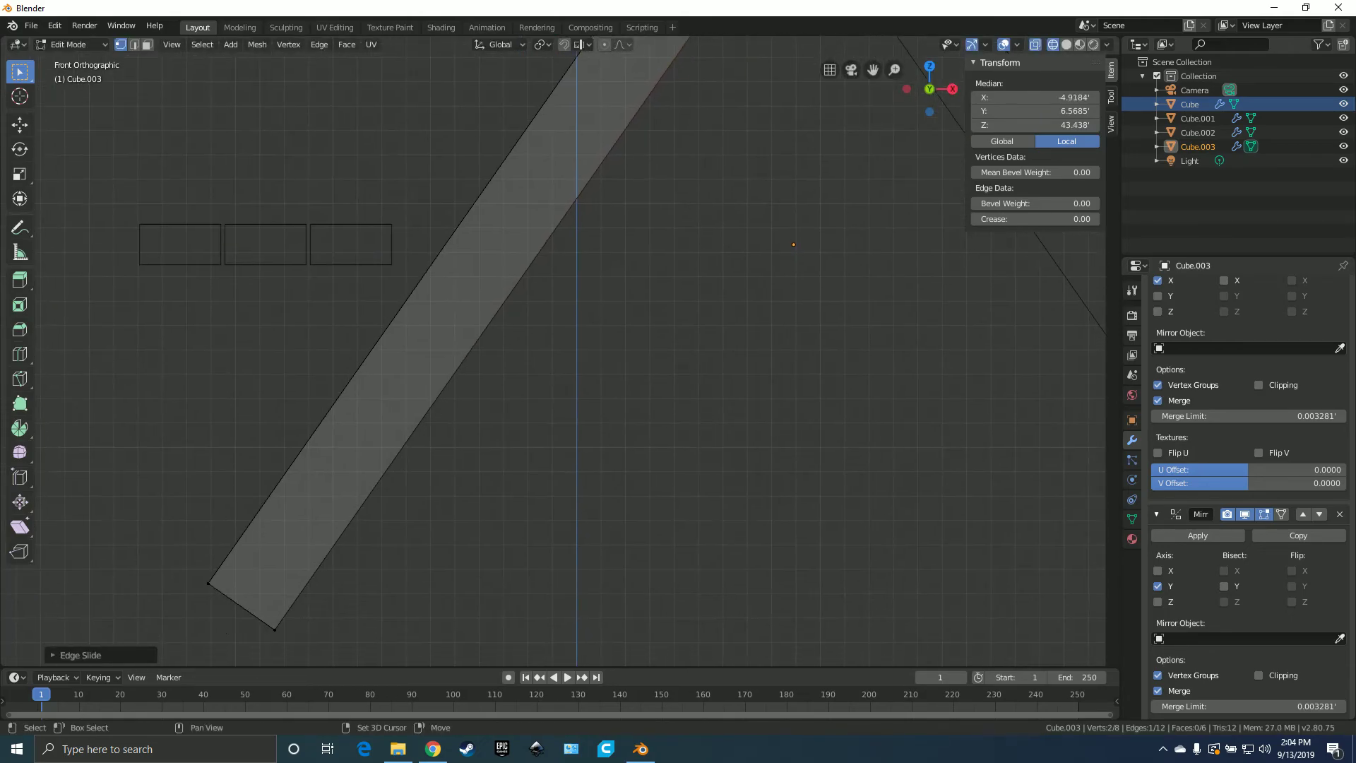
pyautogui.scroll(-4, 553, 351)
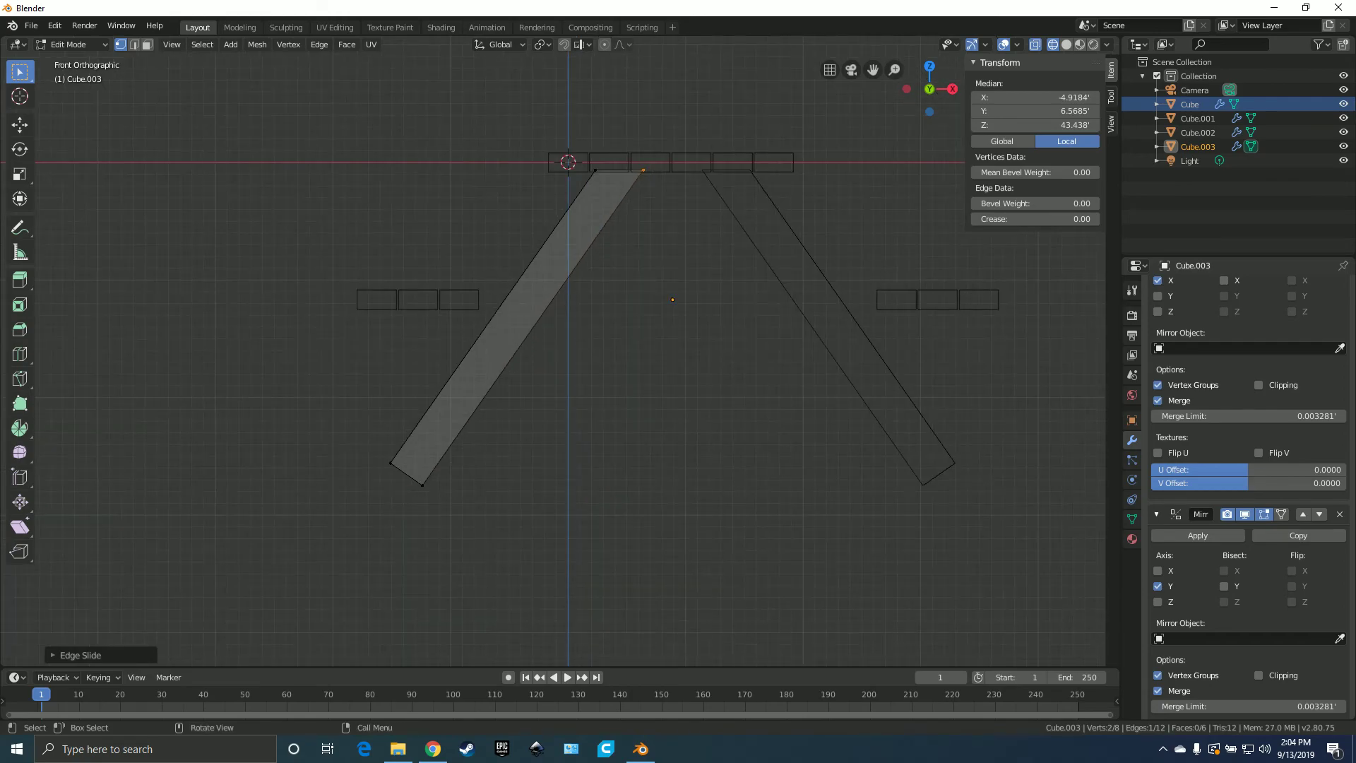
pyautogui.scroll(6, 553, 351)
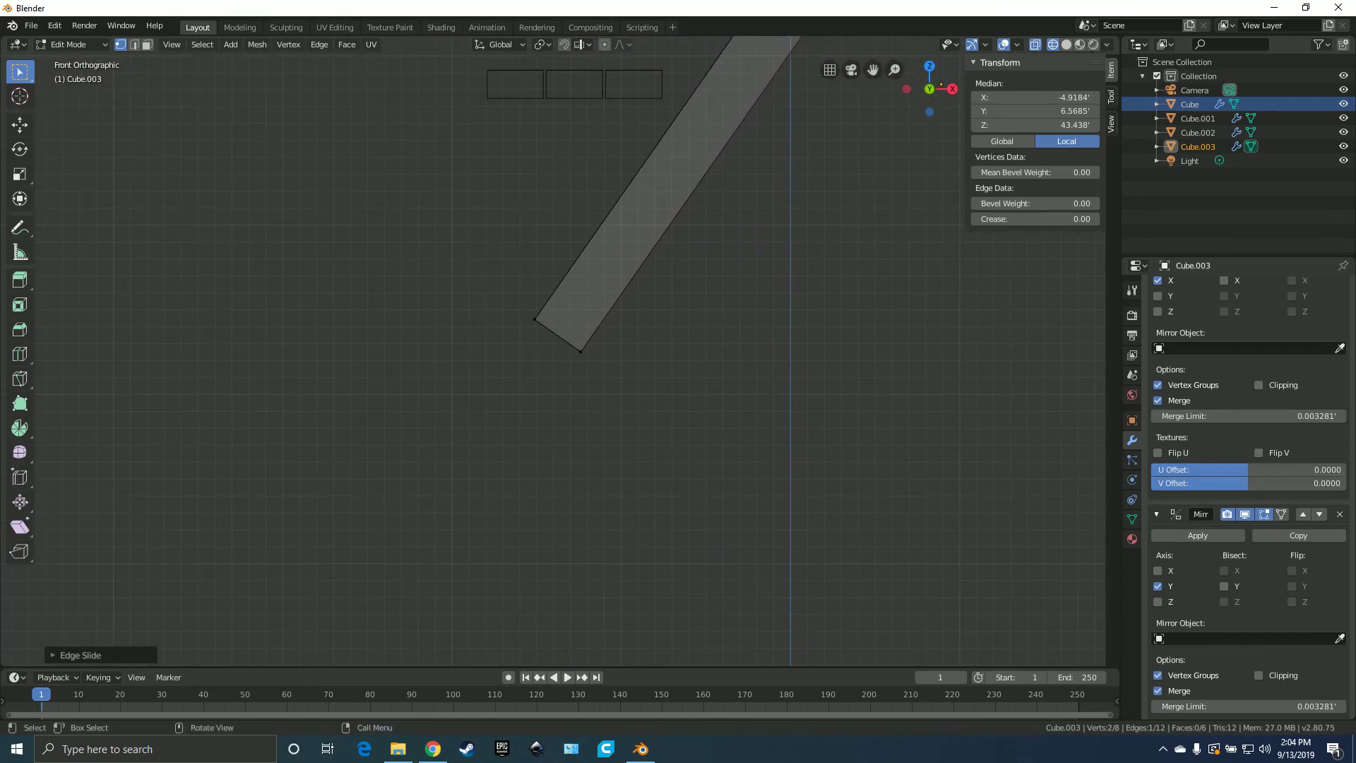
pyautogui.press('a')
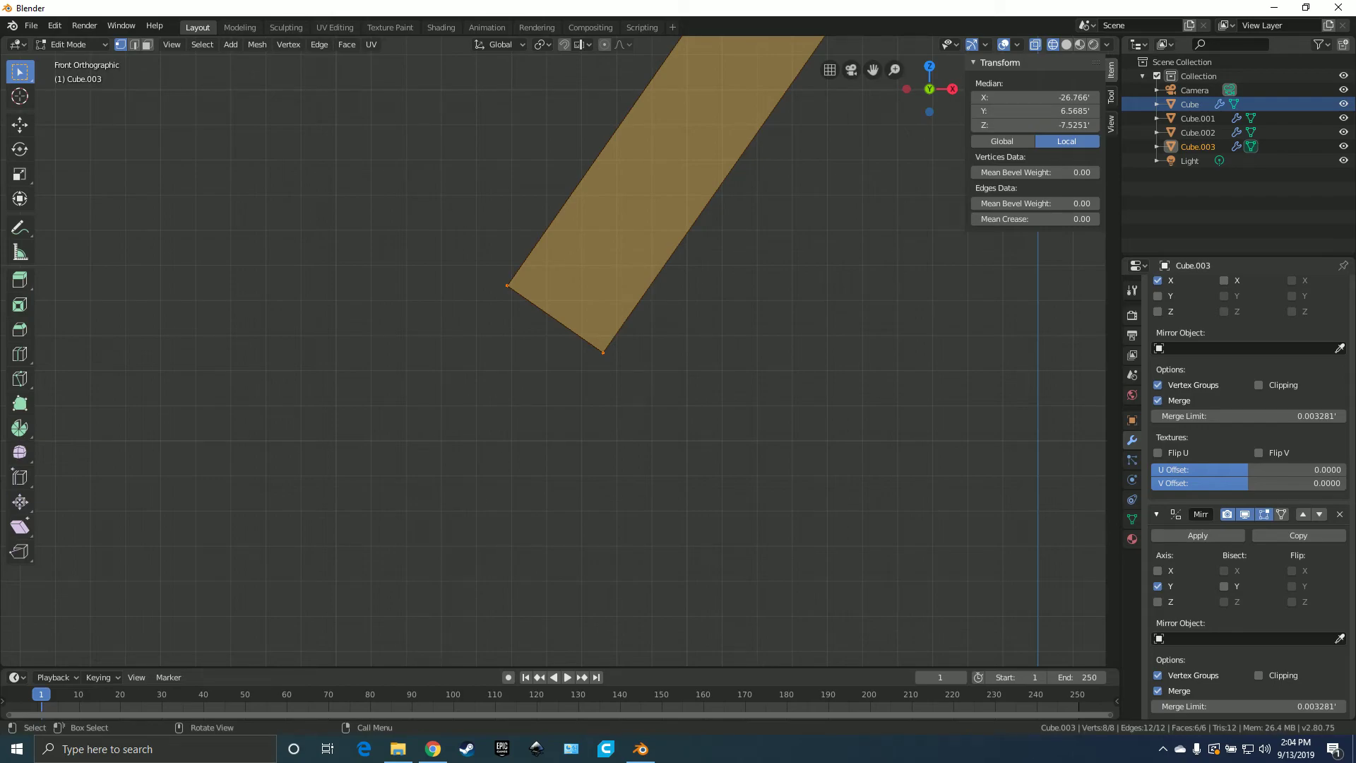
pyautogui.hotkey('alt', 'a')
pyautogui.press('c')
pyautogui.click(604, 346)
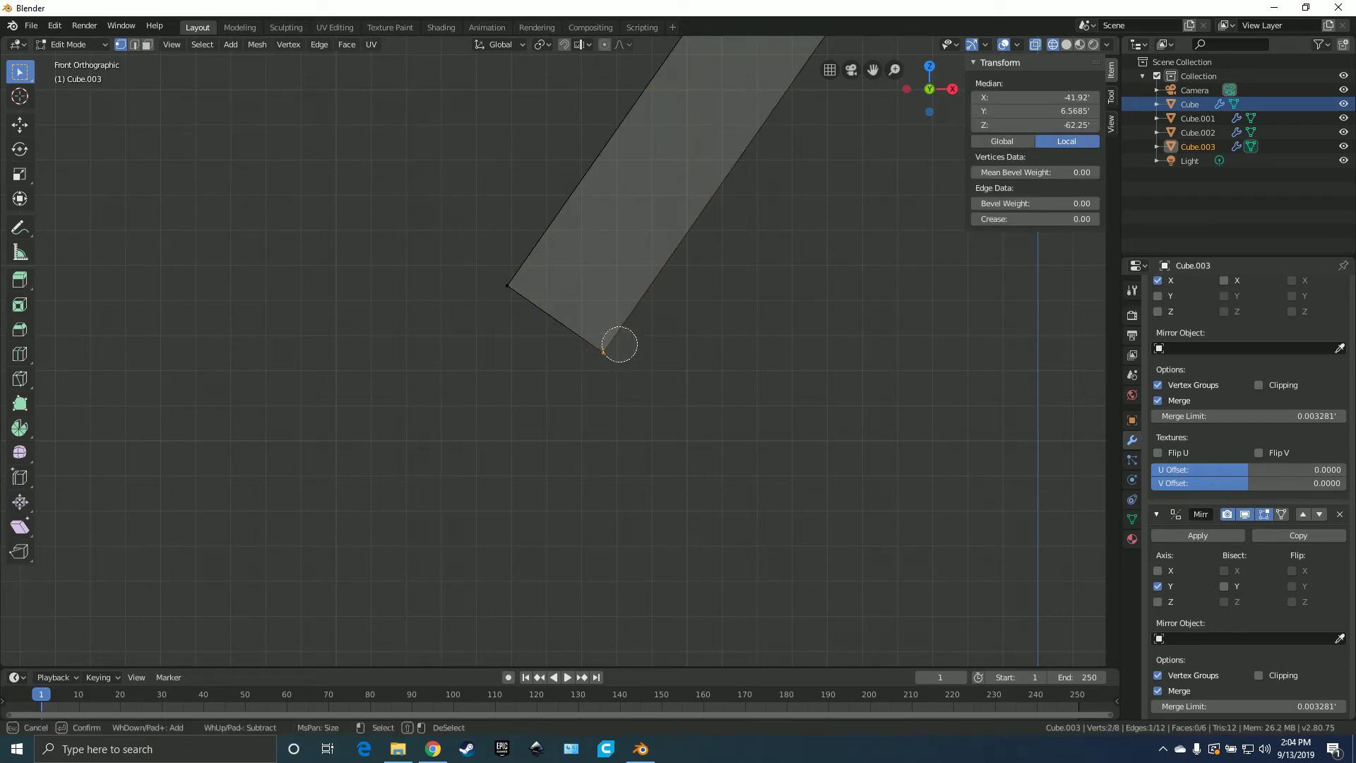
pyautogui.press('Escape')
pyautogui.moveTo(623, 344); pyautogui.dragTo(526, 300, button='middle')
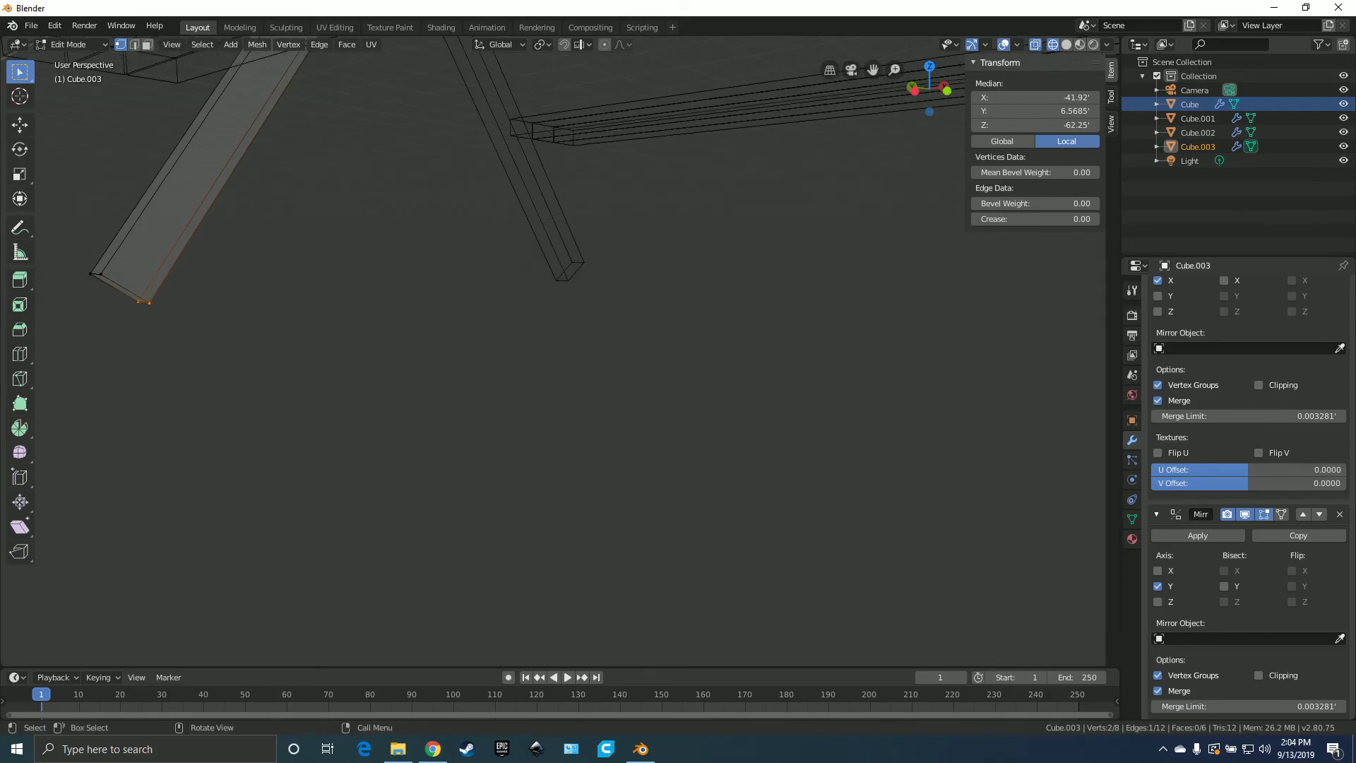
pyautogui.press('KP_1')
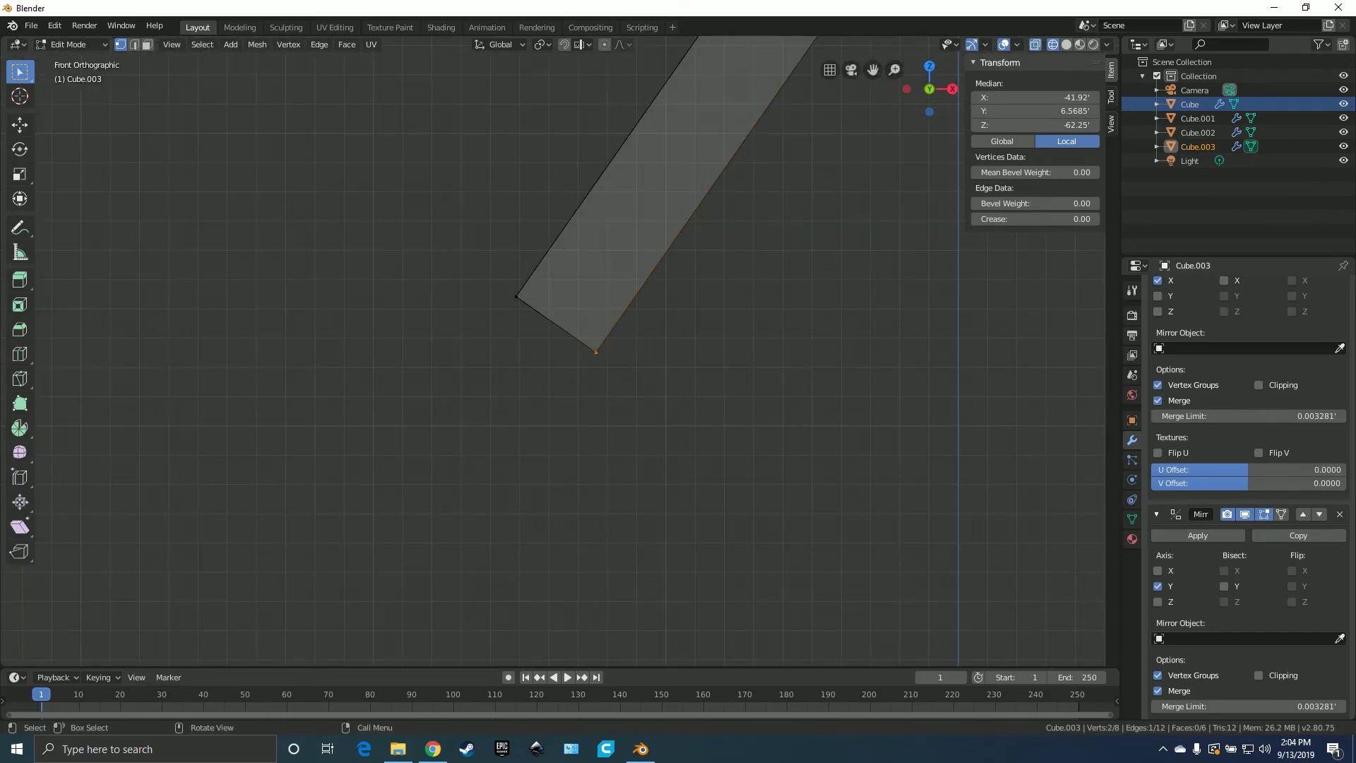
pyautogui.moveTo(565, 339); pyautogui.dragTo(594, 342, button='middle')
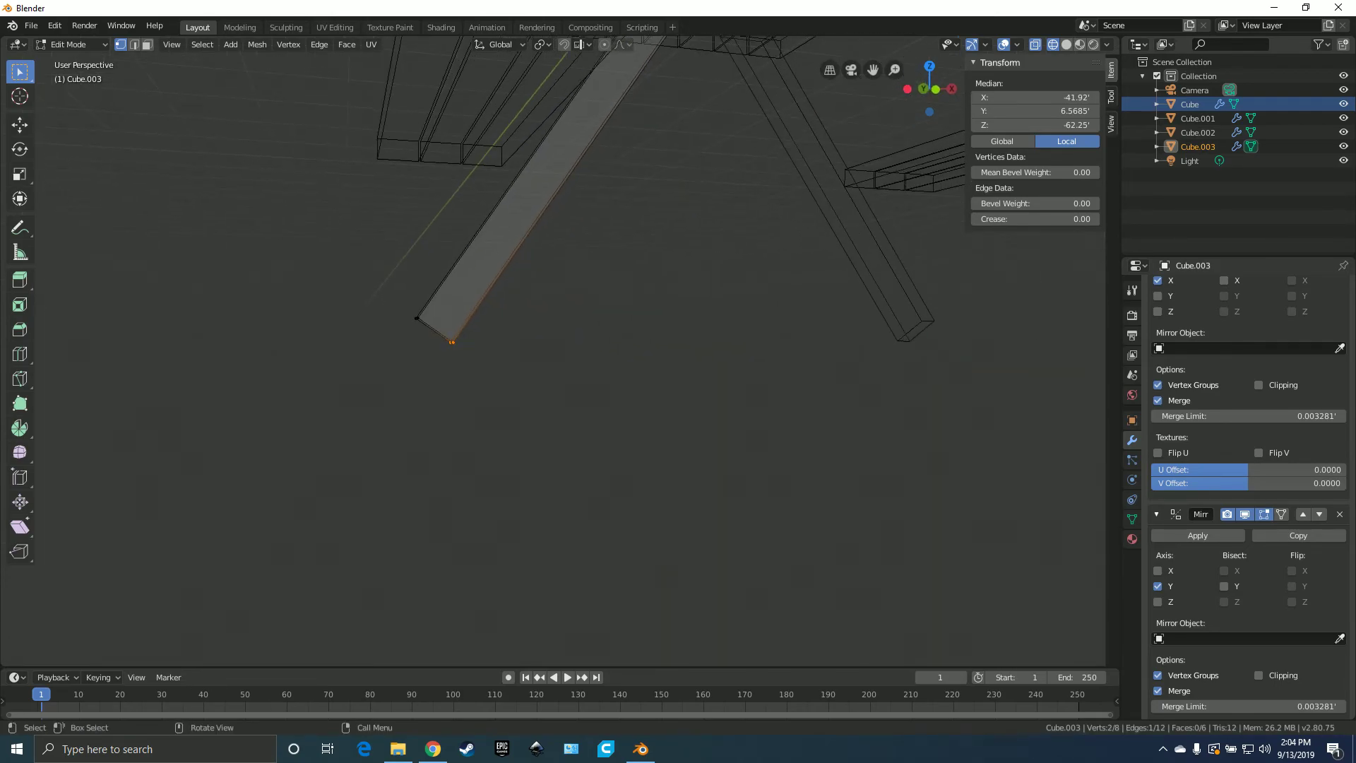
pyautogui.press('KP_1')
# - Switch to solid shading, select the same lower leg corner, and inspect from an angle which vertices are selected
pyautogui.press('z')
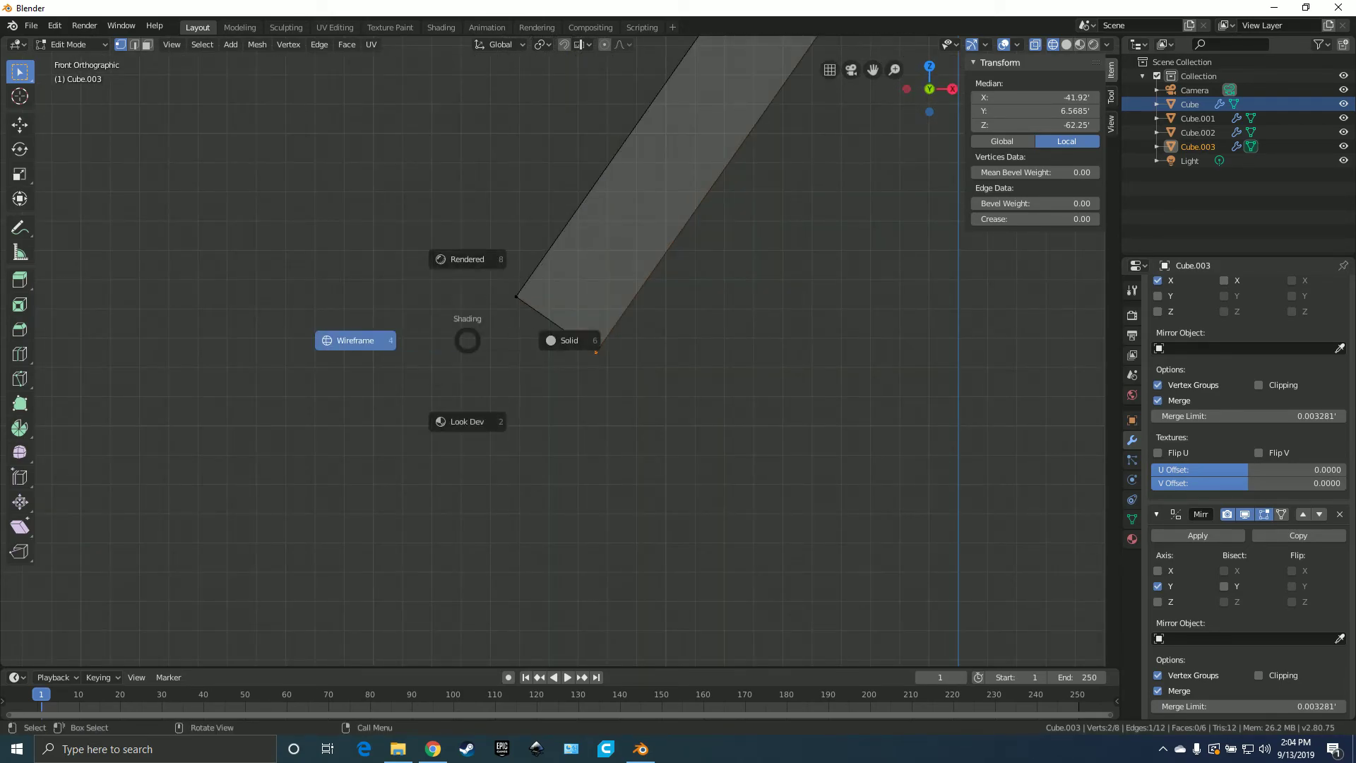
pyautogui.click(565, 339)
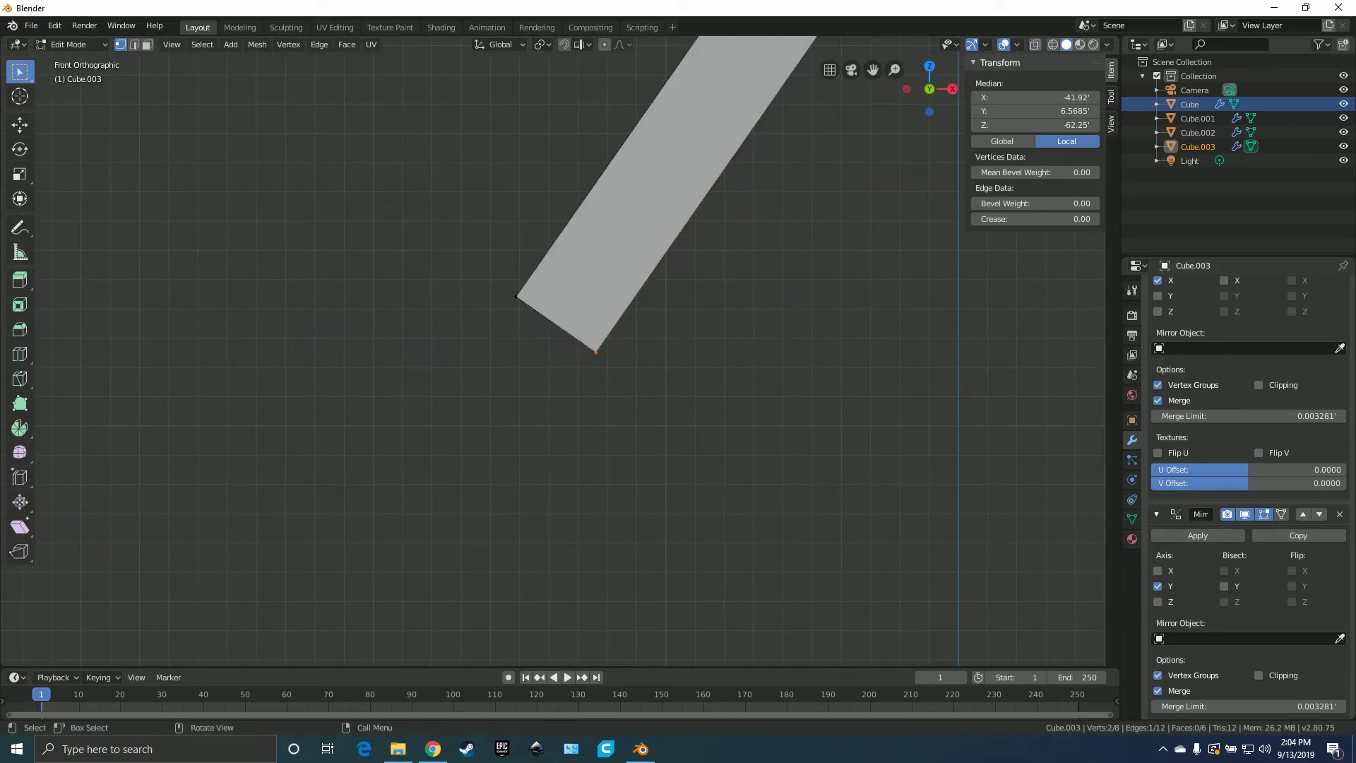
pyautogui.click(595, 351)
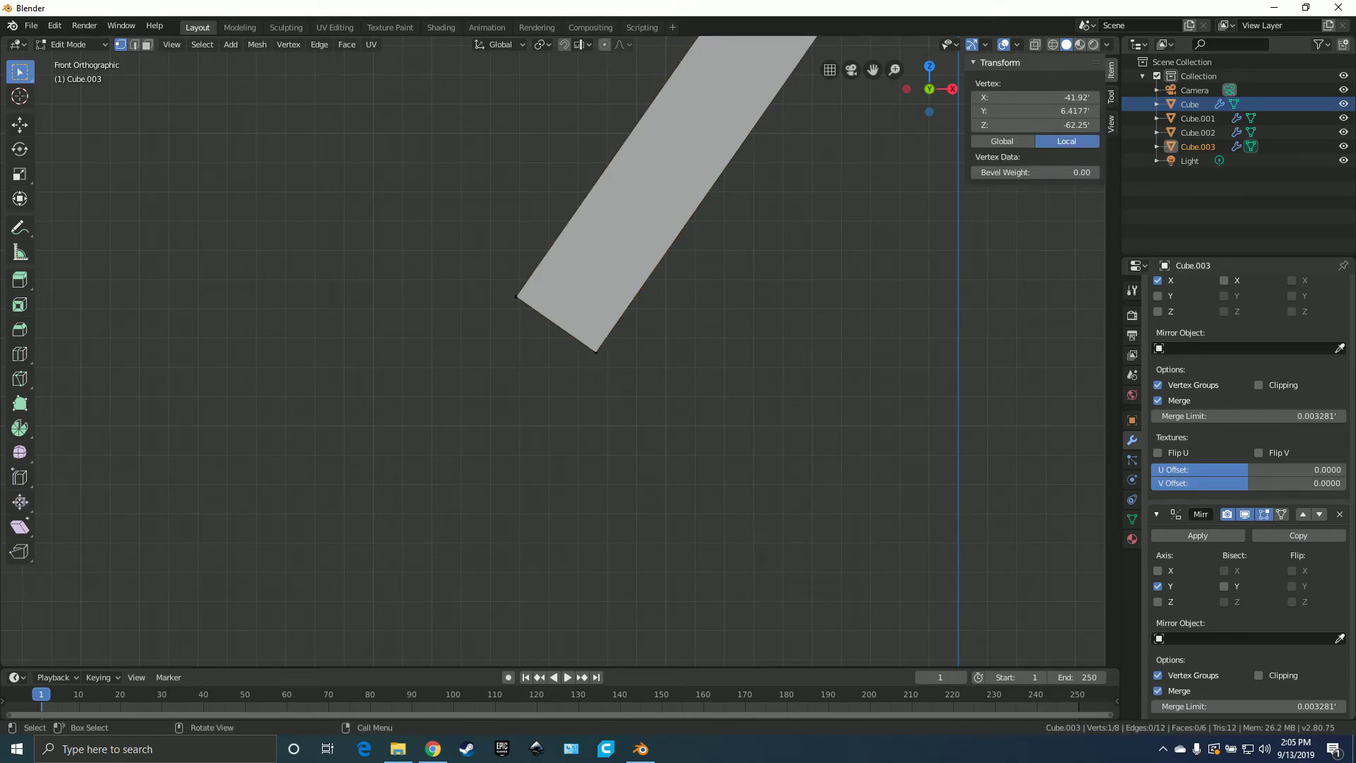
pyautogui.moveTo(626, 339); pyautogui.dragTo(663, 353, button='middle')
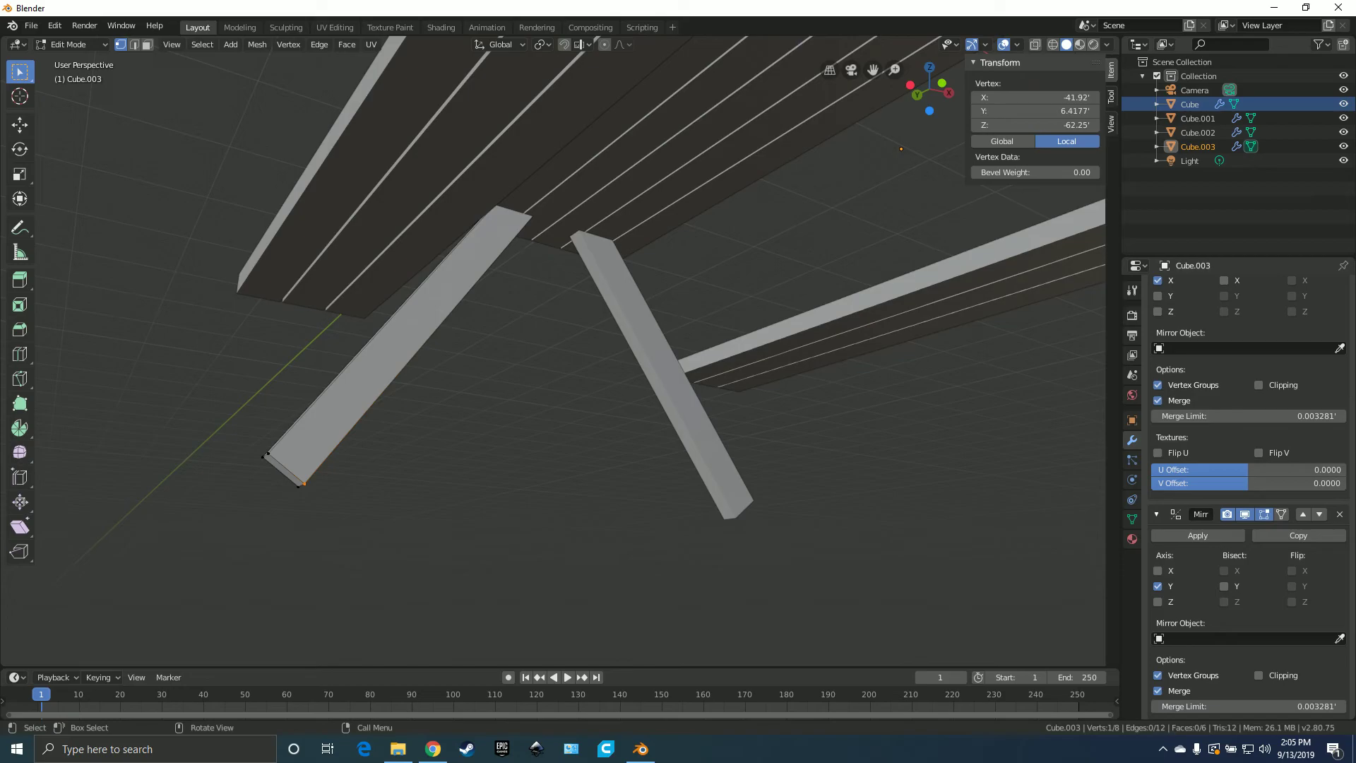
pyautogui.press('KP_1')
pyautogui.press('z')
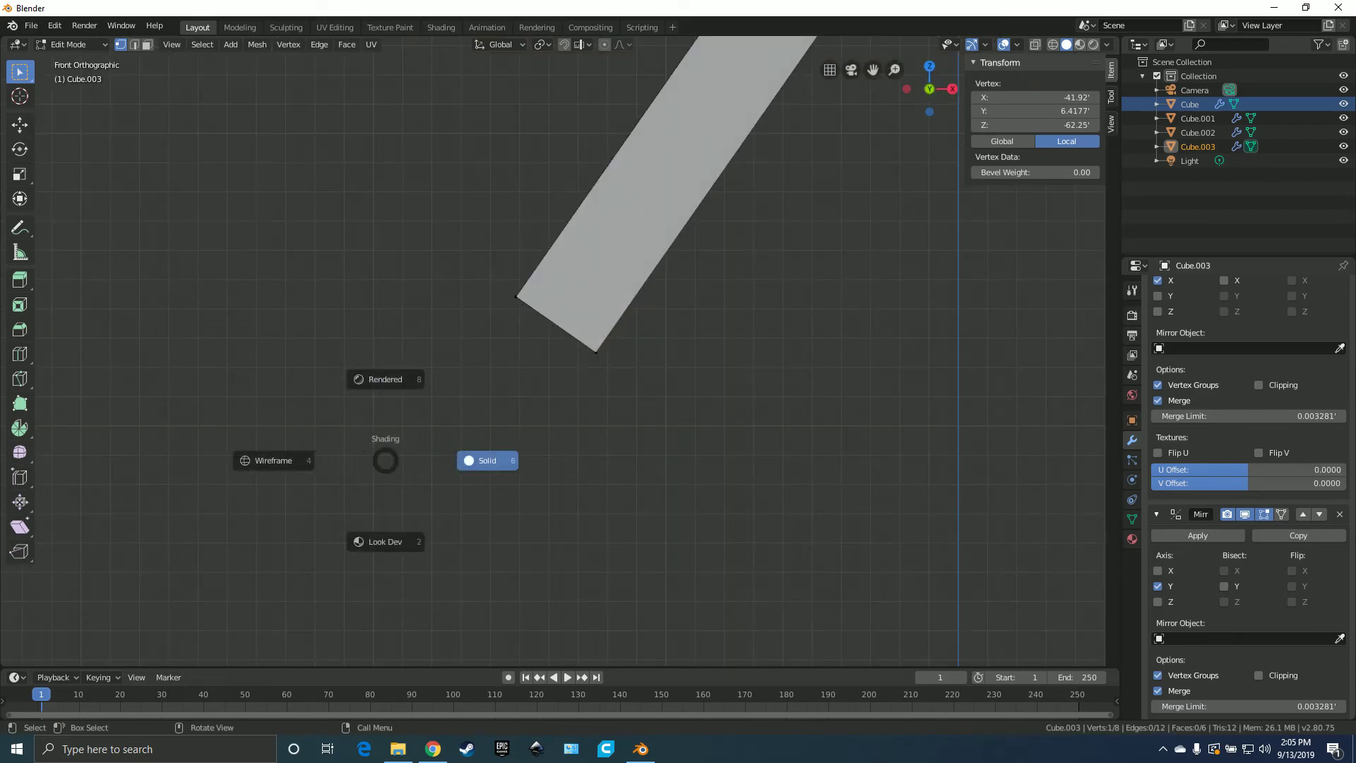
# - In wireframe, edge-slide both lower inner corner vertices up level with the outer ones so the foot is horizontal, and return to Object Mode
pyautogui.click(371, 457)
pyautogui.hotkey('alt', 'a')
pyautogui.keyDown('alt'); pyautogui.click(593, 353); pyautogui.keyUp('alt')
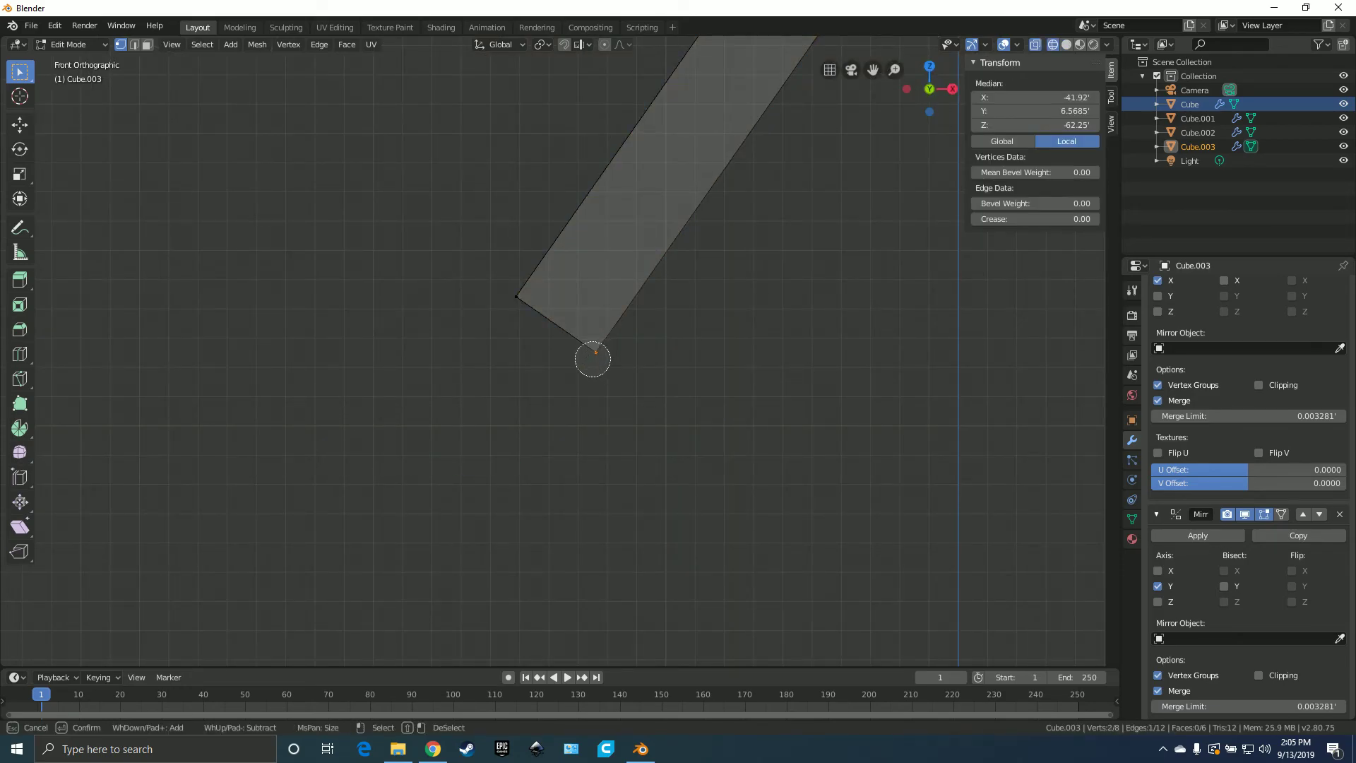
pyautogui.press('g')
pyautogui.press('g')
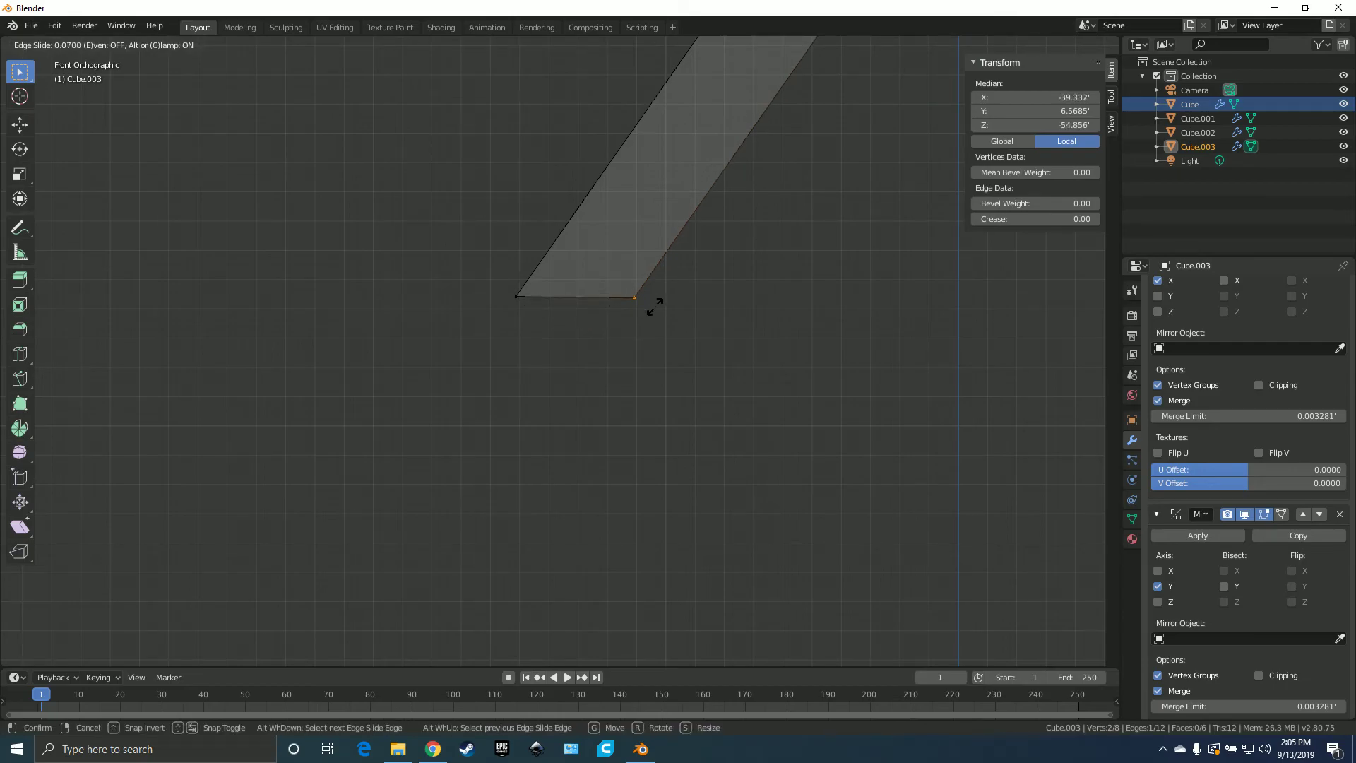
pyautogui.click(668, 297)
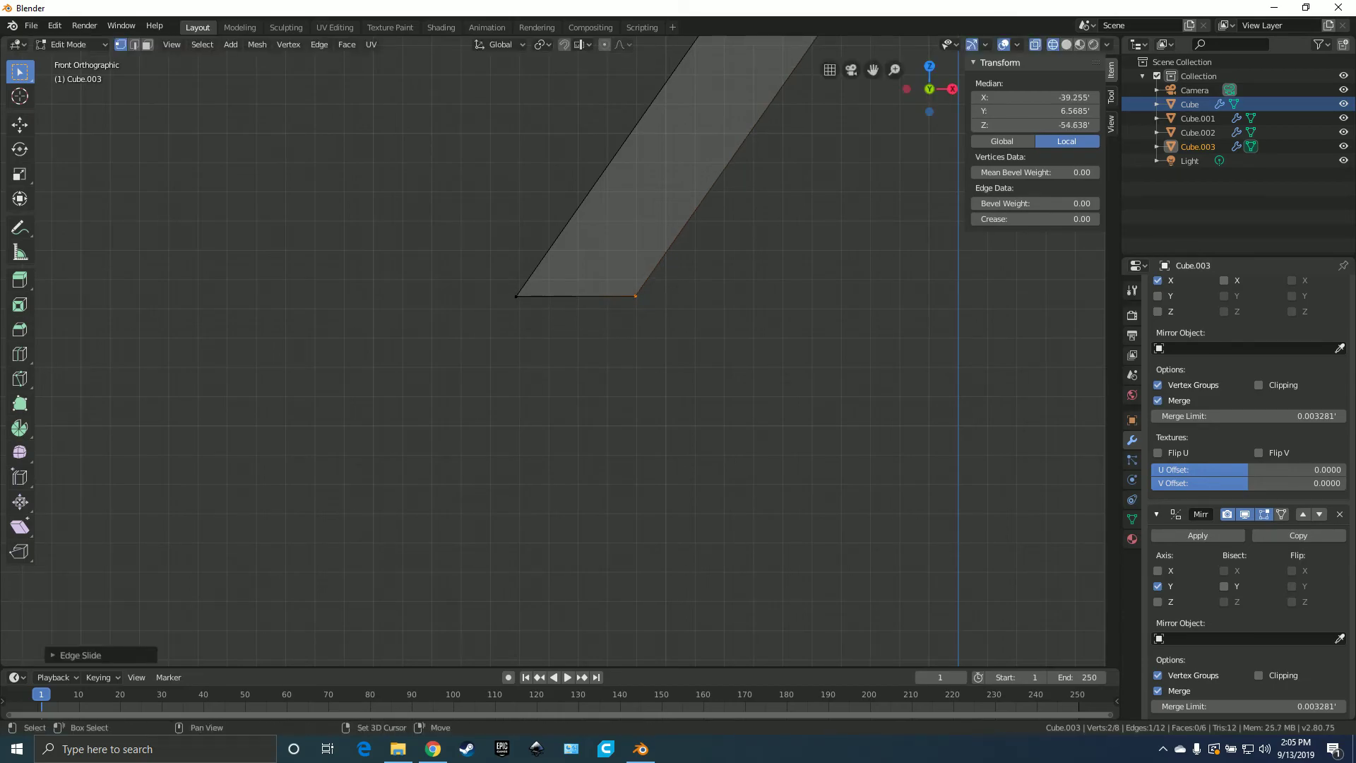
pyautogui.scroll(-6, 667, 297)
pyautogui.press('Tab')
pyautogui.scroll(1, 570, 357)
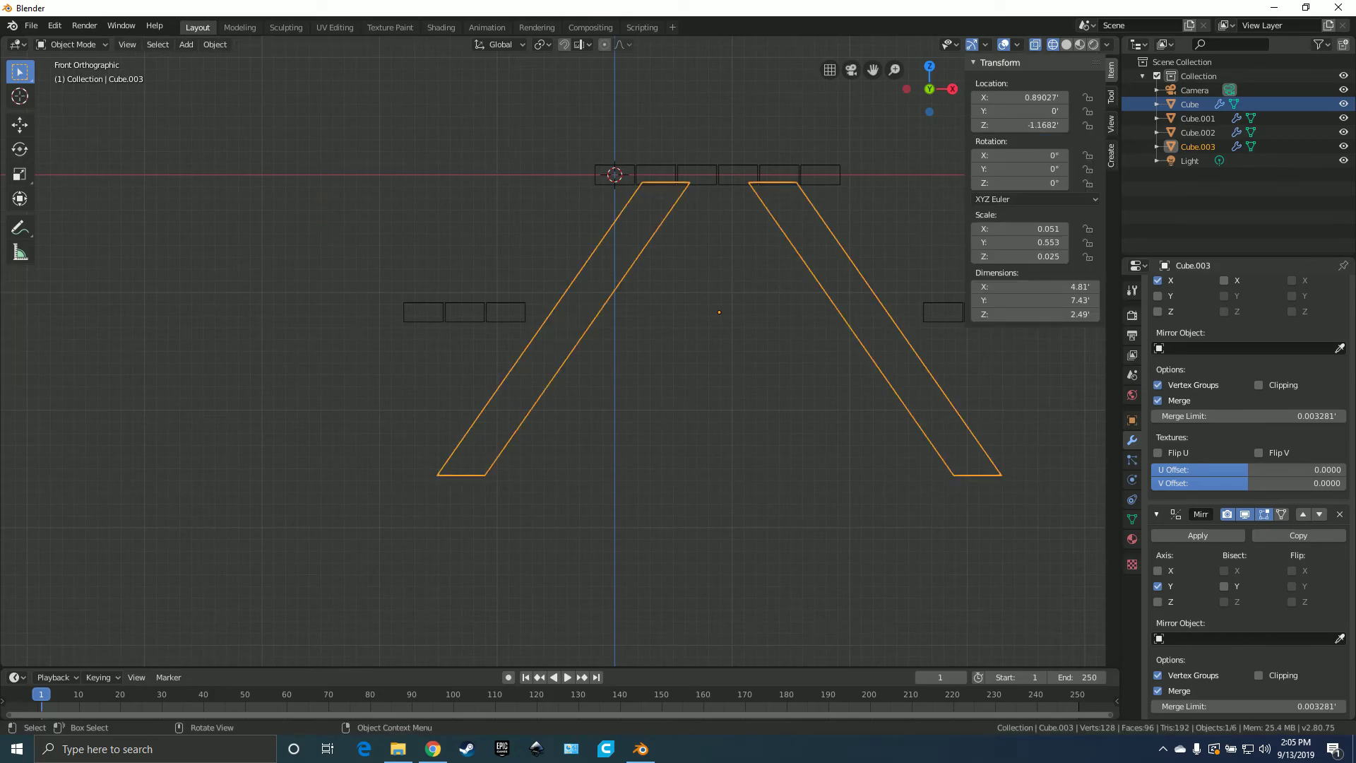
# - Show the table in solid shading and look over the trimmed legs from an angle
pyautogui.press('z')
pyautogui.click(780, 409)
pyautogui.moveTo(780, 409); pyautogui.dragTo(635, 332, button='middle')
pyautogui.rightClick(641, 314)
pyautogui.click(639, 327)
# - Duplicate the tabletop about 1.32 ft higher along Z and remove the copy's Array modifier to get a single board
pyautogui.click(675, 293)
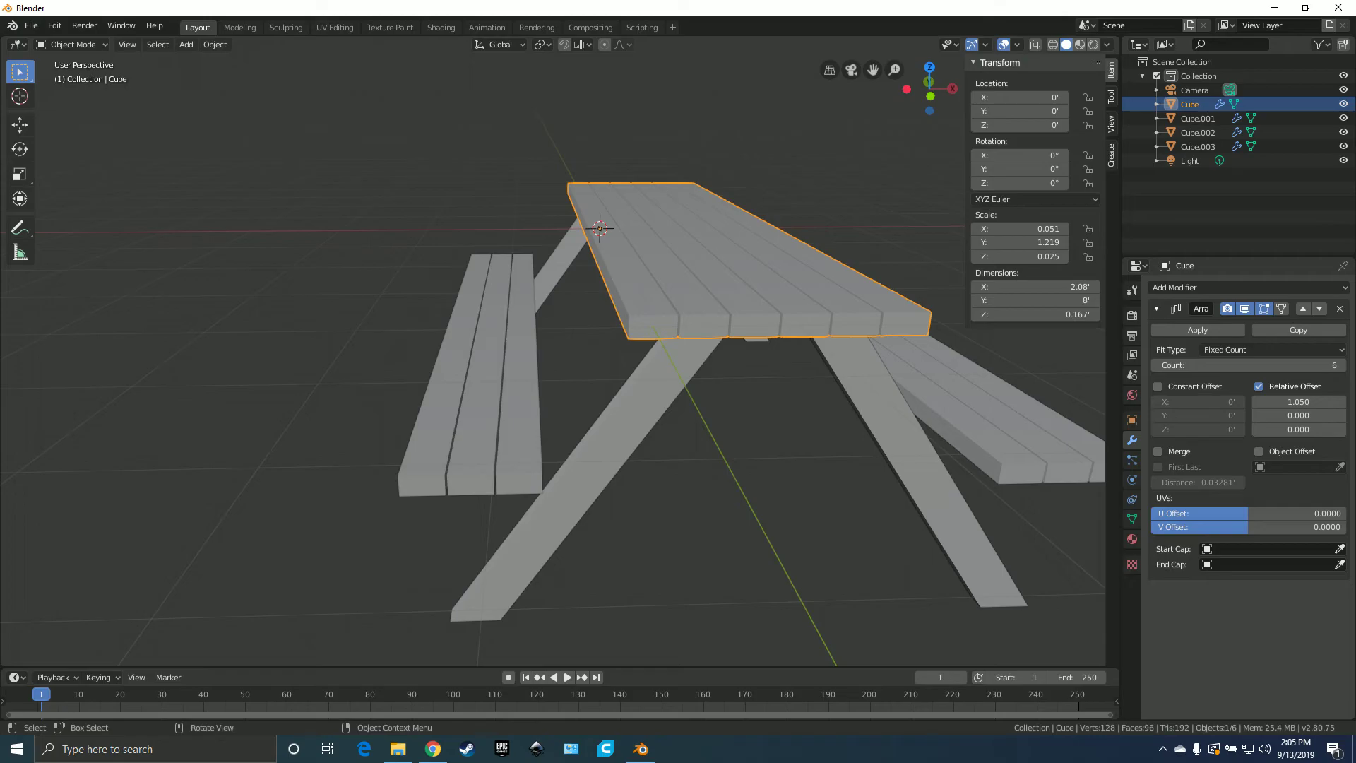
pyautogui.hotkey('shift', 'd')
pyautogui.press('Escape')
pyautogui.press('g')
pyautogui.press('z')
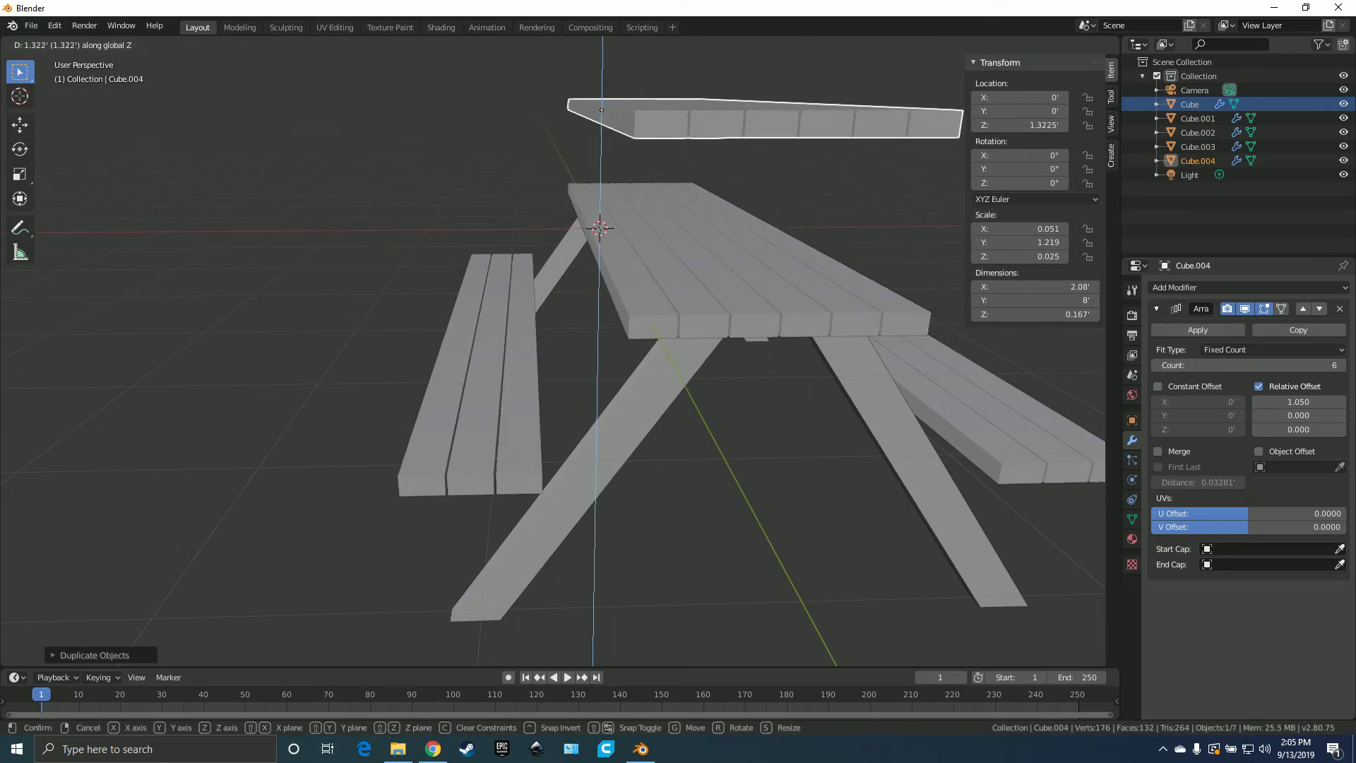
pyautogui.press('Return')
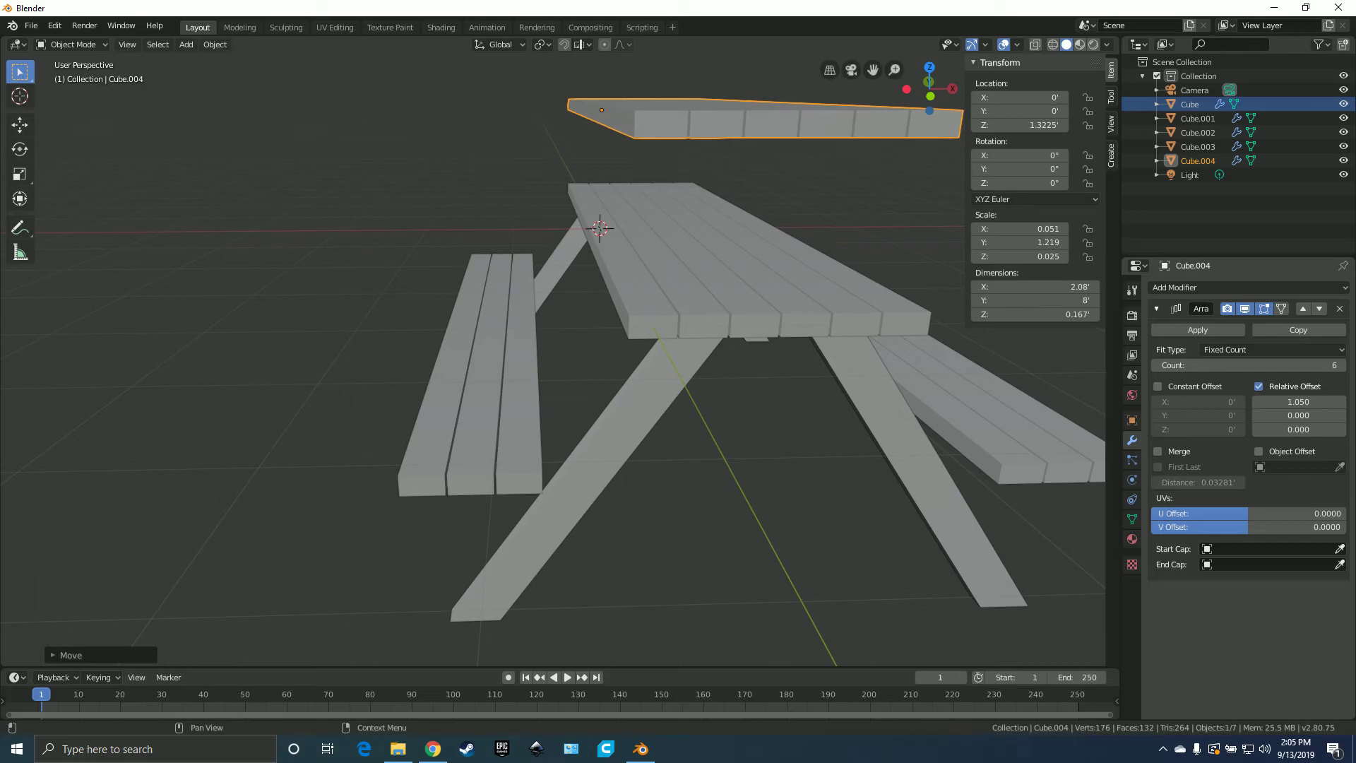
pyautogui.click(1340, 309)
# - Move the single board along X to about -5.37 ft, clear of the table
pyautogui.moveTo(565, 353); pyautogui.dragTo(636, 360, button='middle')
pyautogui.scroll(-3, 706, 353)
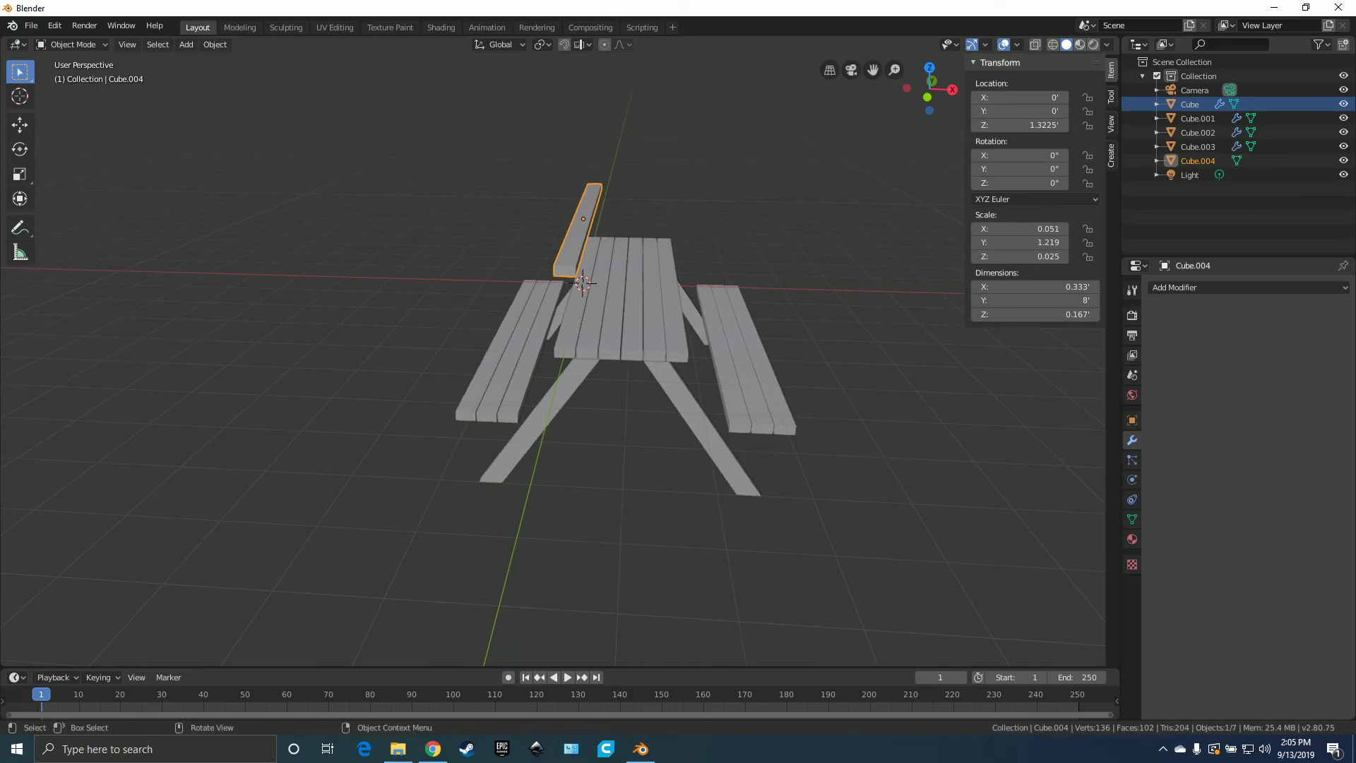
pyautogui.press('g')
pyautogui.press('x')
pyautogui.press('Return')
pyautogui.moveTo(635, 361); pyautogui.dragTo(734, 356, button='middle')
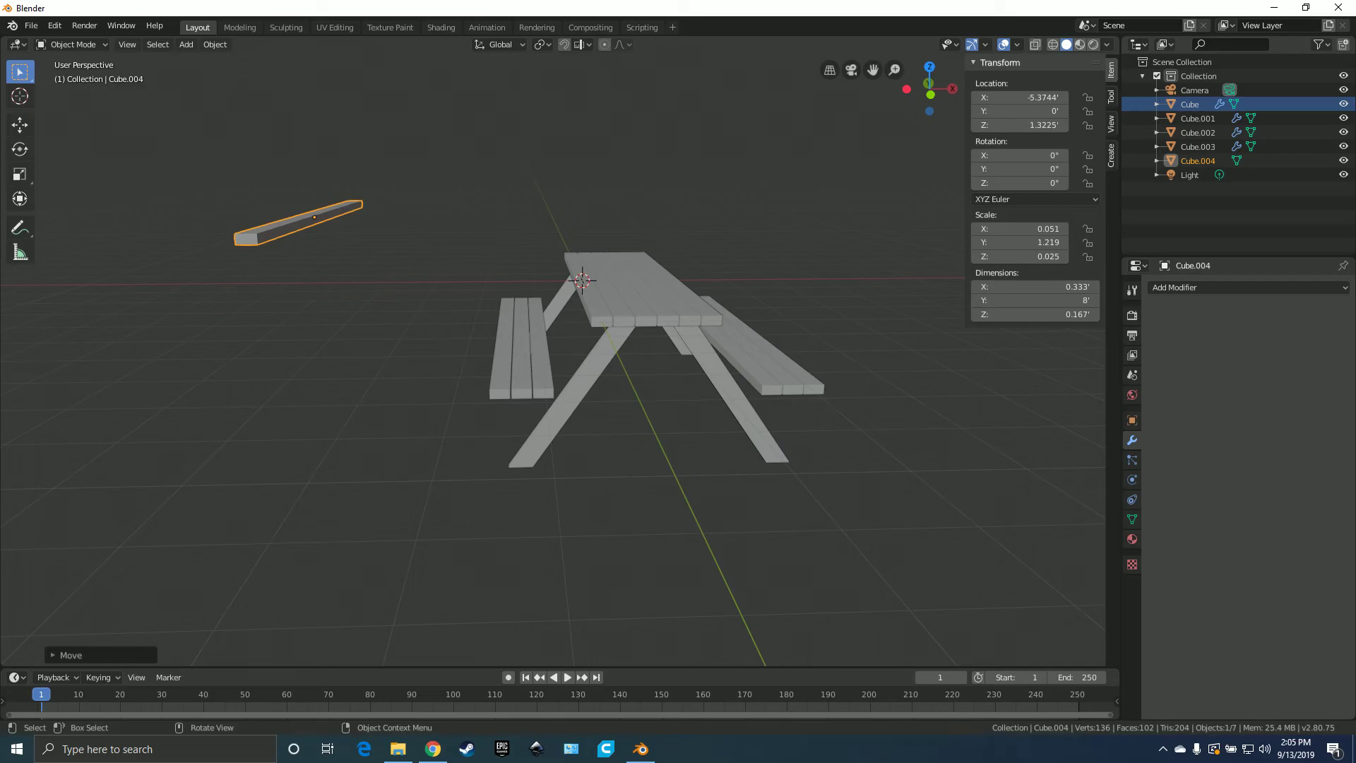
# - In front view, duplicate the spare board and place the copy between the legs at about X 0.89 ft, Z -1.38 ft
pyautogui.press('KP_1')
pyautogui.scroll(2, 560, 349)
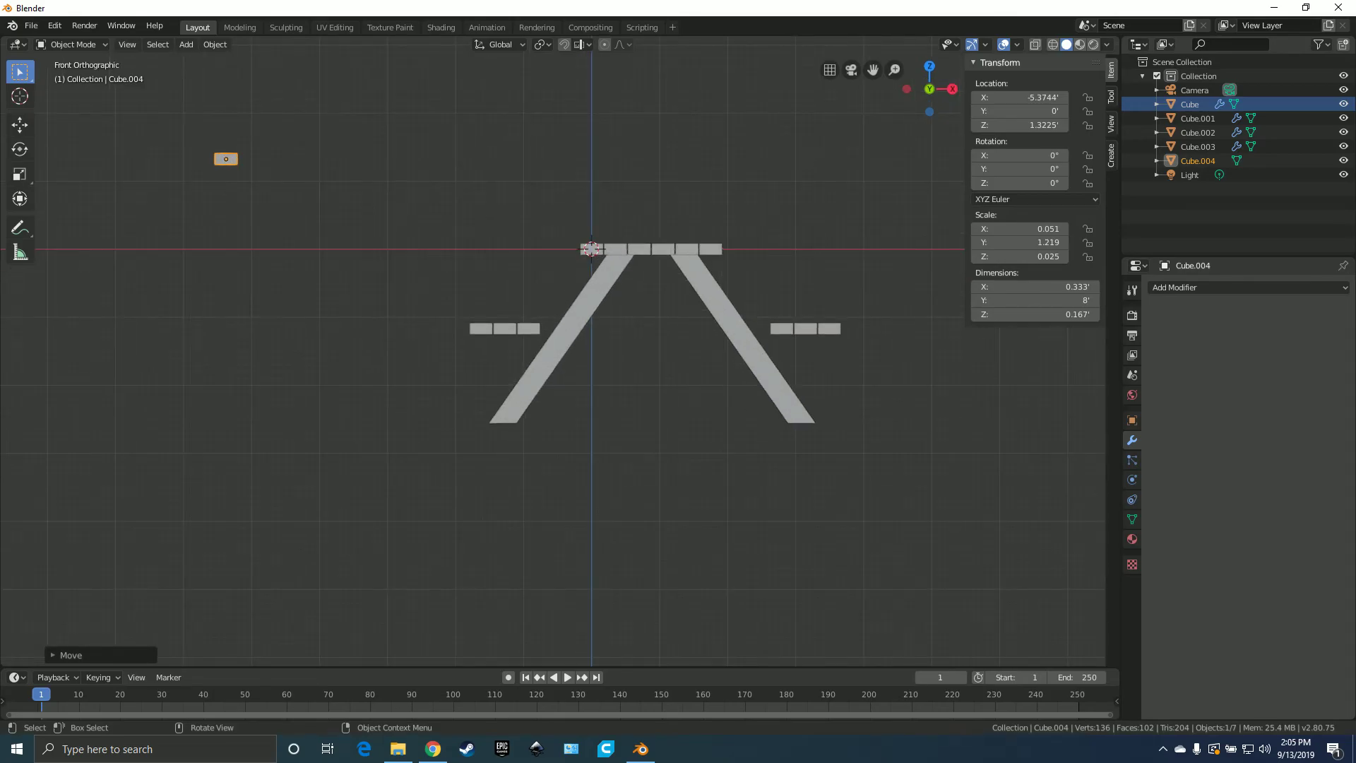
pyautogui.hotkey('shift', 'd')
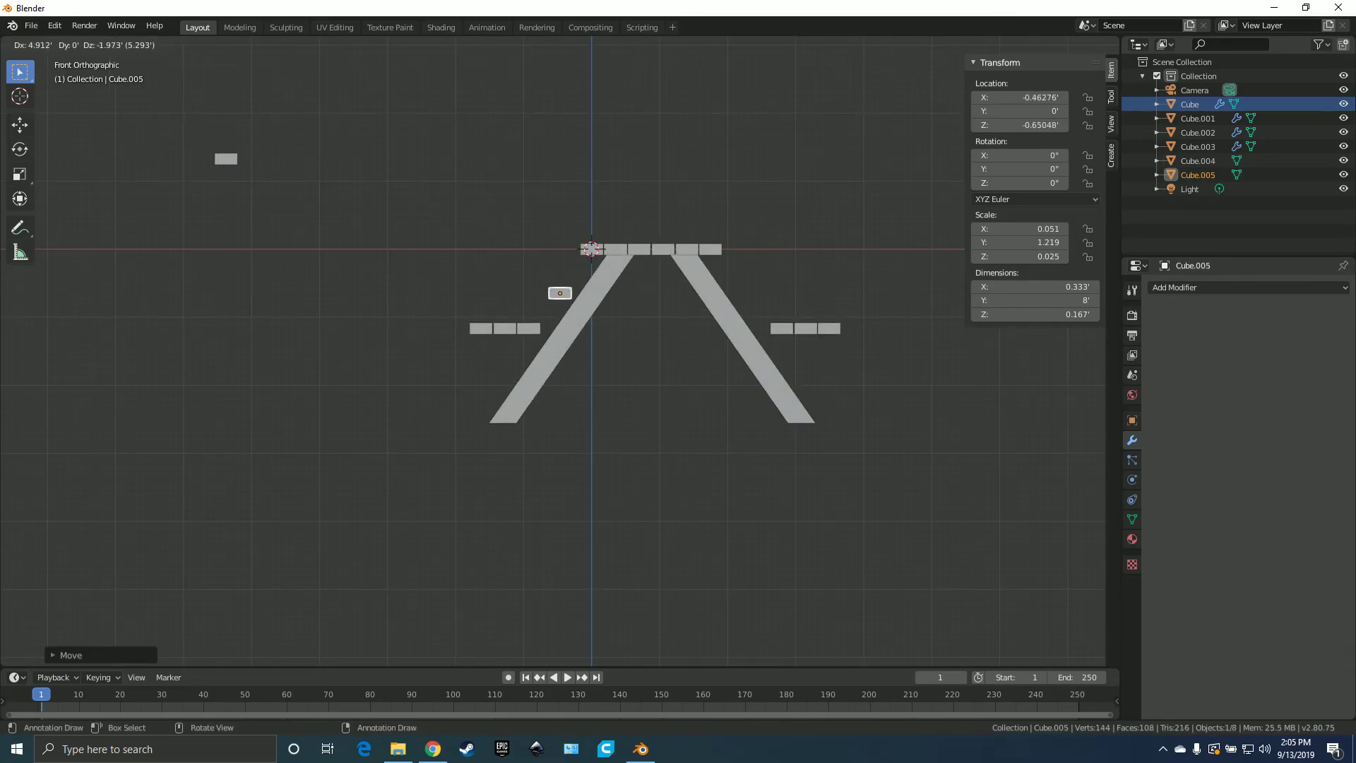
pyautogui.click(652, 343)
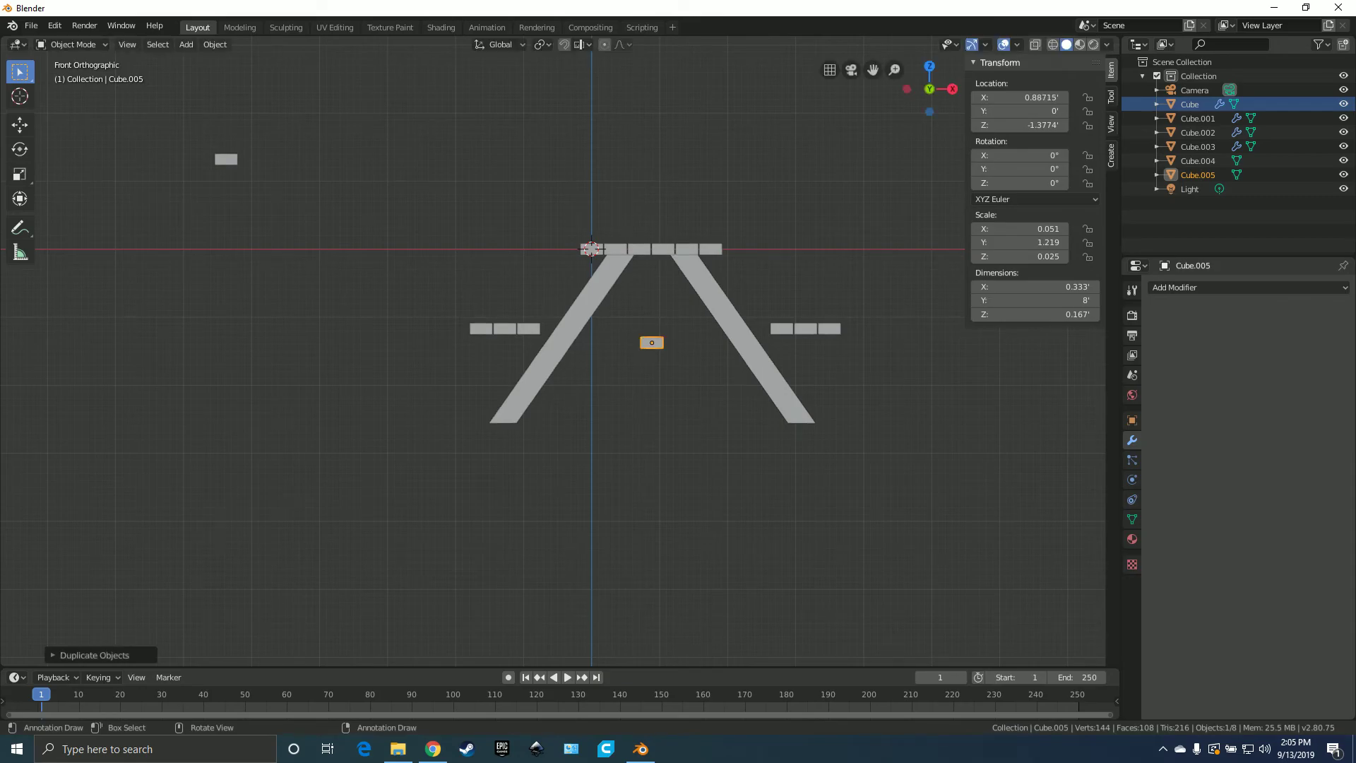
pyautogui.scroll(4, 652, 342)
pyautogui.moveTo(652, 342); pyautogui.dragTo(636, 372, button='middle')
pyautogui.scroll(-5, 553, 353)
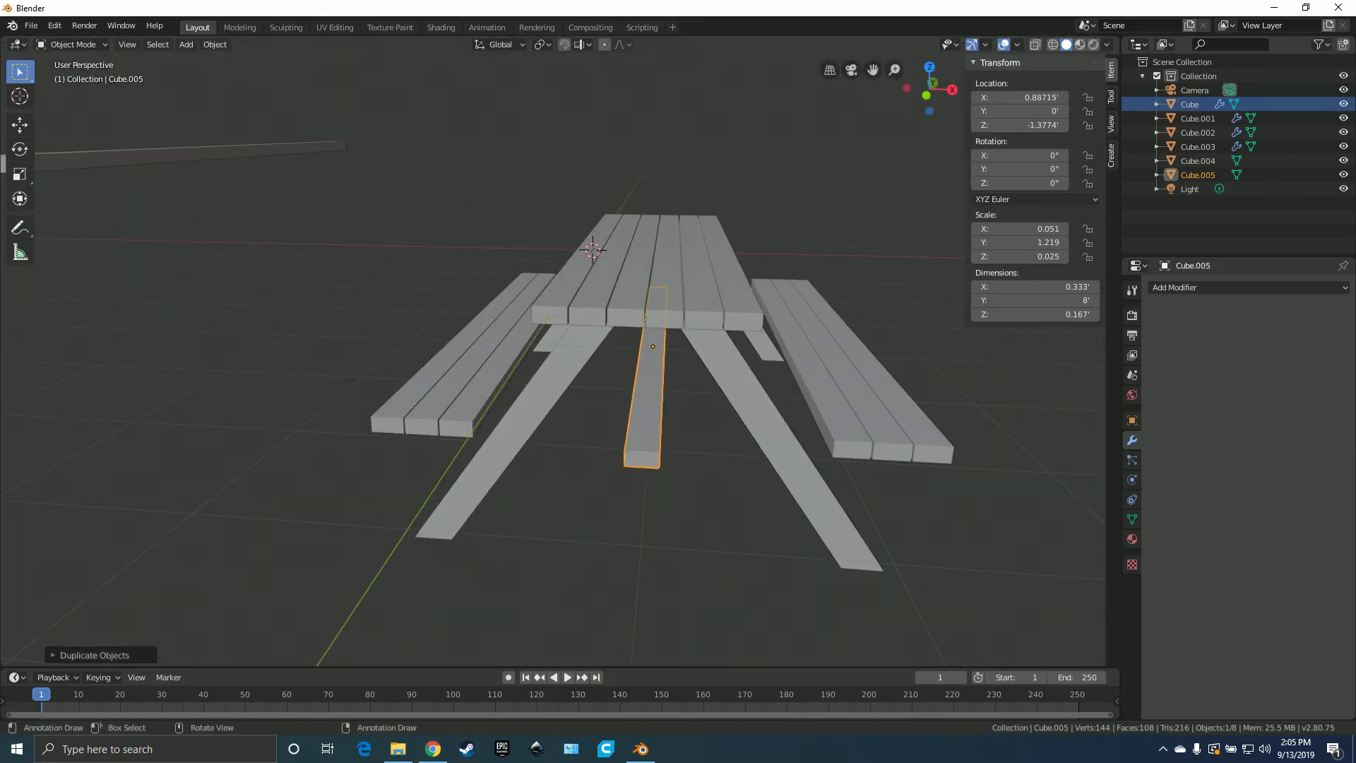
# - Duplicate the tabletop in place, cancelling its upward move, and hide the duplicate
pyautogui.rightClick(553, 288)
pyautogui.click(609, 288)
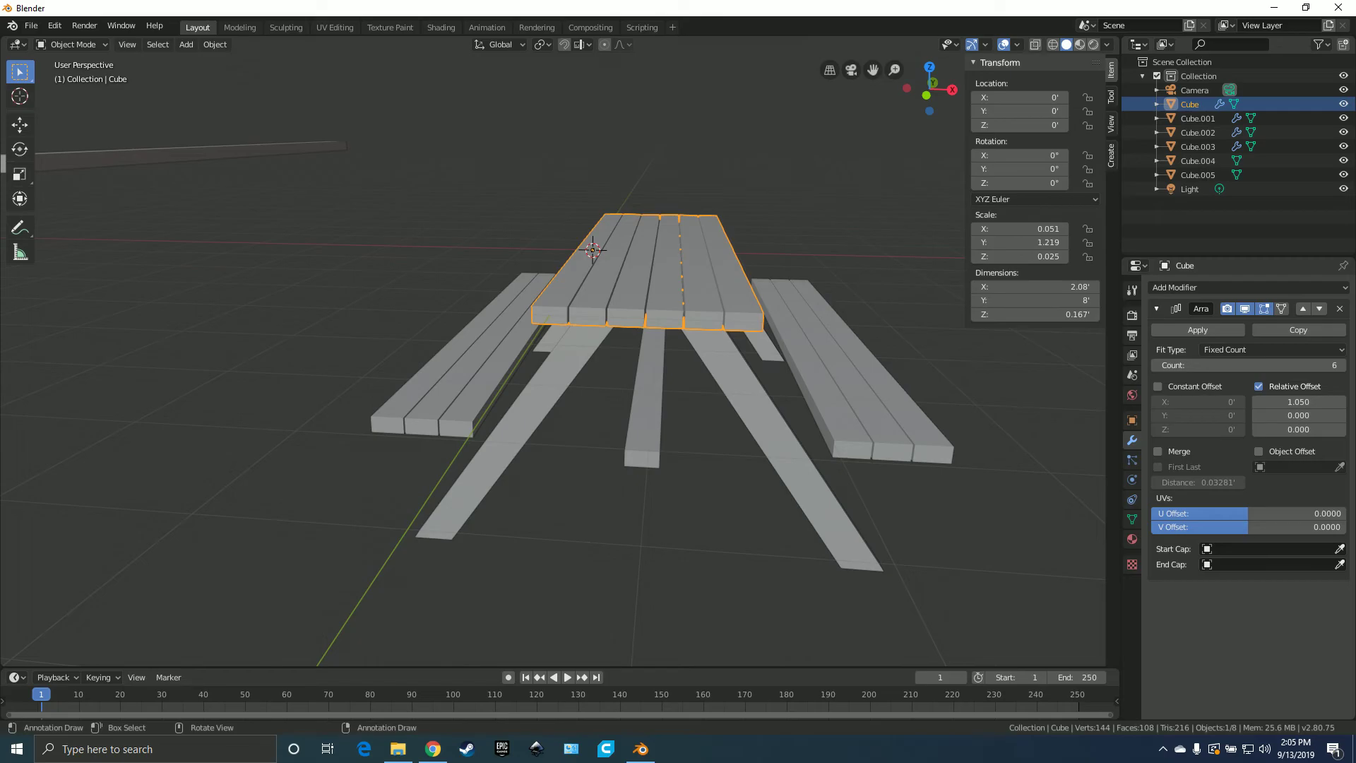
pyautogui.moveTo(564, 353); pyautogui.dragTo(671, 346, button='middle')
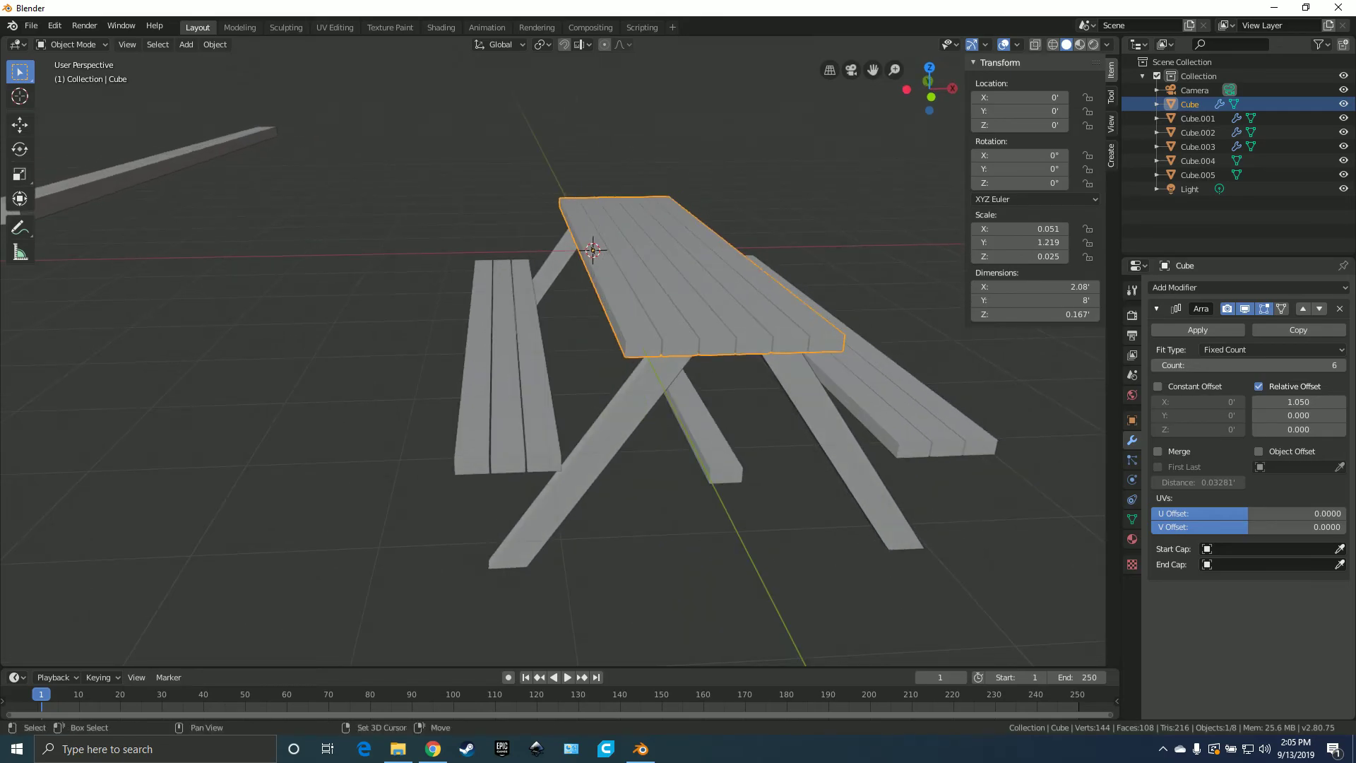
pyautogui.hotkey('shift', 'd')
pyautogui.press('z')
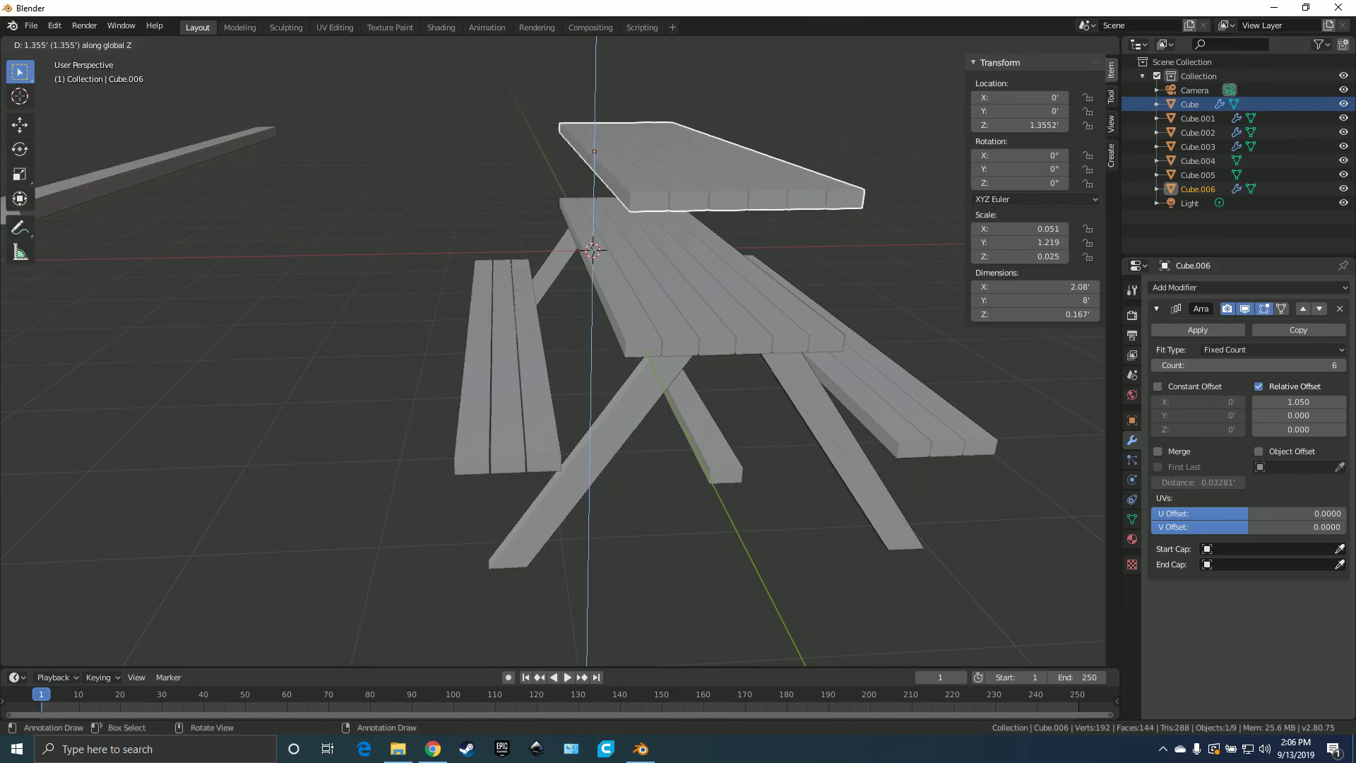
pyautogui.press('Escape')
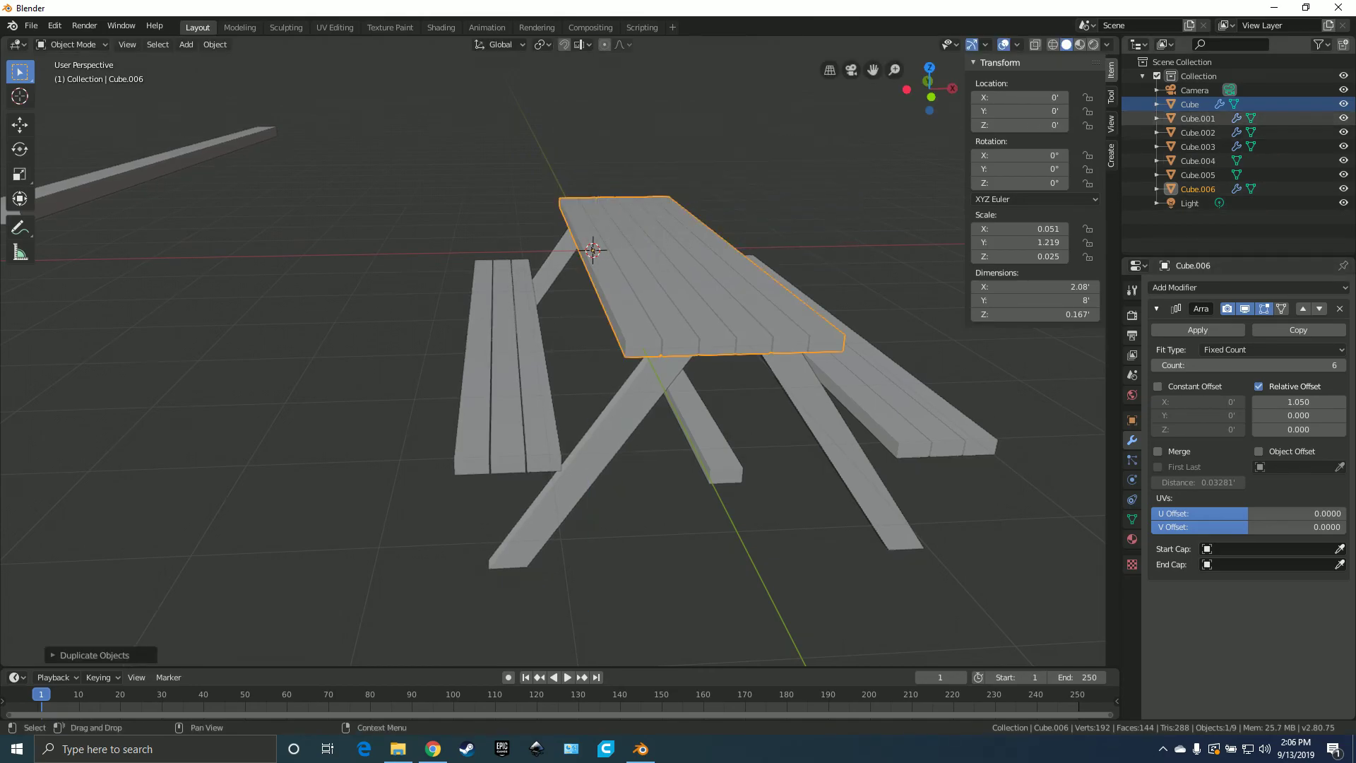
pyautogui.click(1343, 188)
pyautogui.moveTo(565, 353); pyautogui.dragTo(644, 300, button='middle')
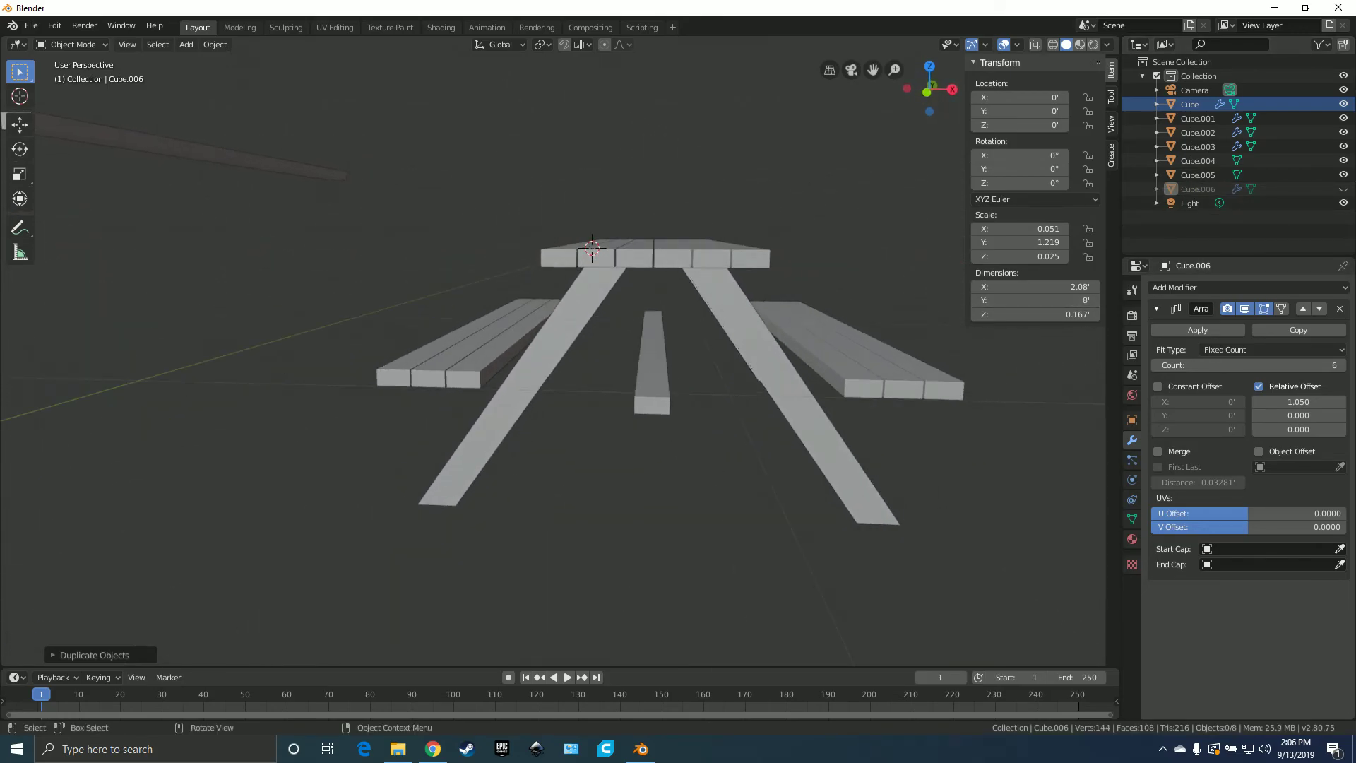
# - Move the original tabletop up off the legs to about X 0.66, Y 0.28, Z 1.28 ft
pyautogui.click(657, 256)
pyautogui.press('g')
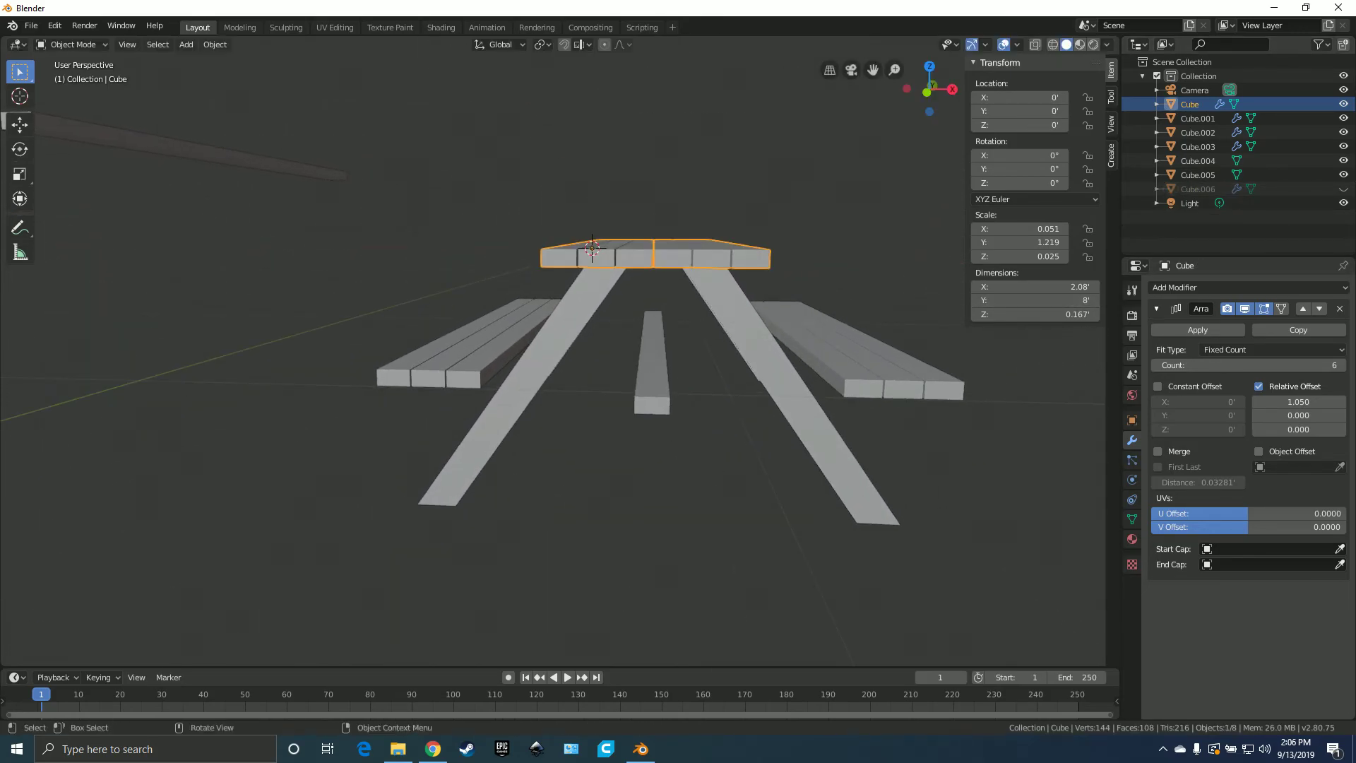
pyautogui.press('Return')
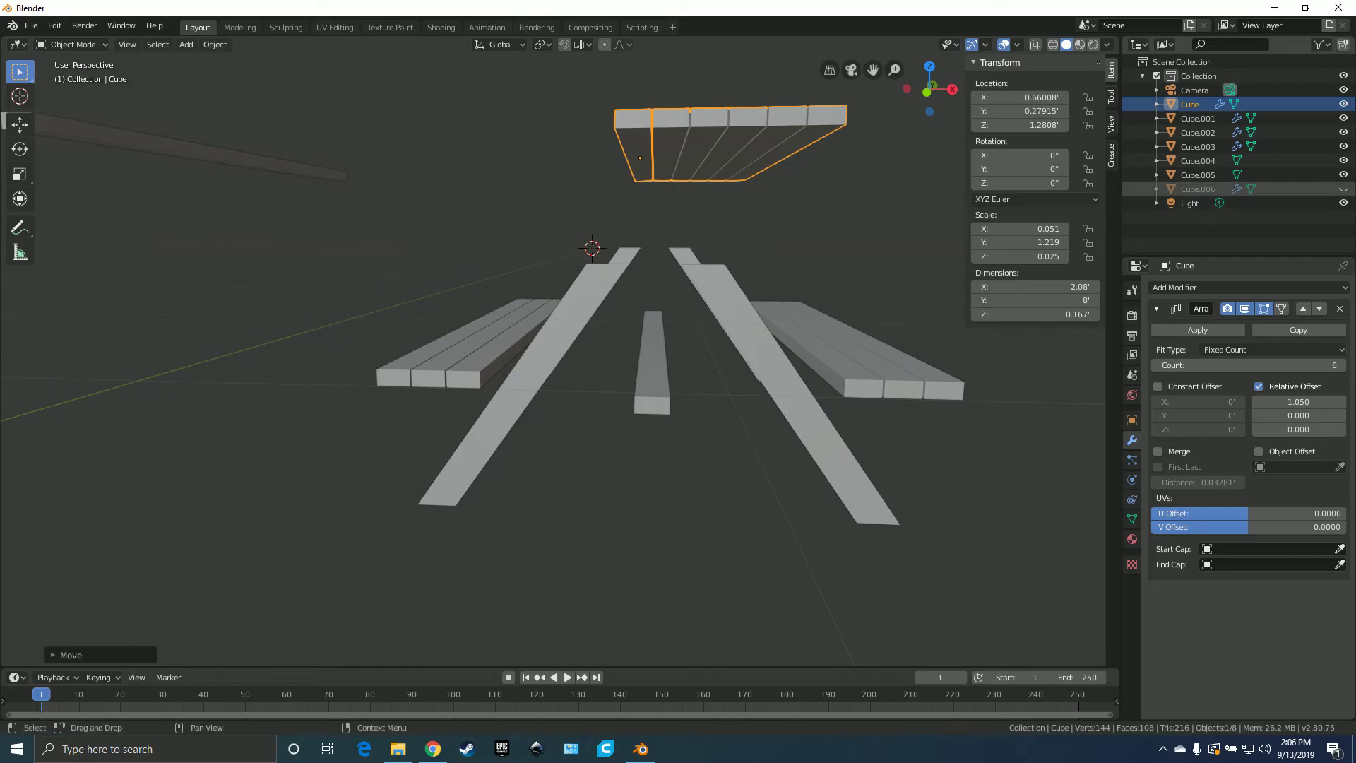
# - Toggle the duplicate tabletop's visibility on and off, and undo the last hide
pyautogui.click(1343, 189)
pyautogui.click(1343, 189)
pyautogui.click(1343, 188)
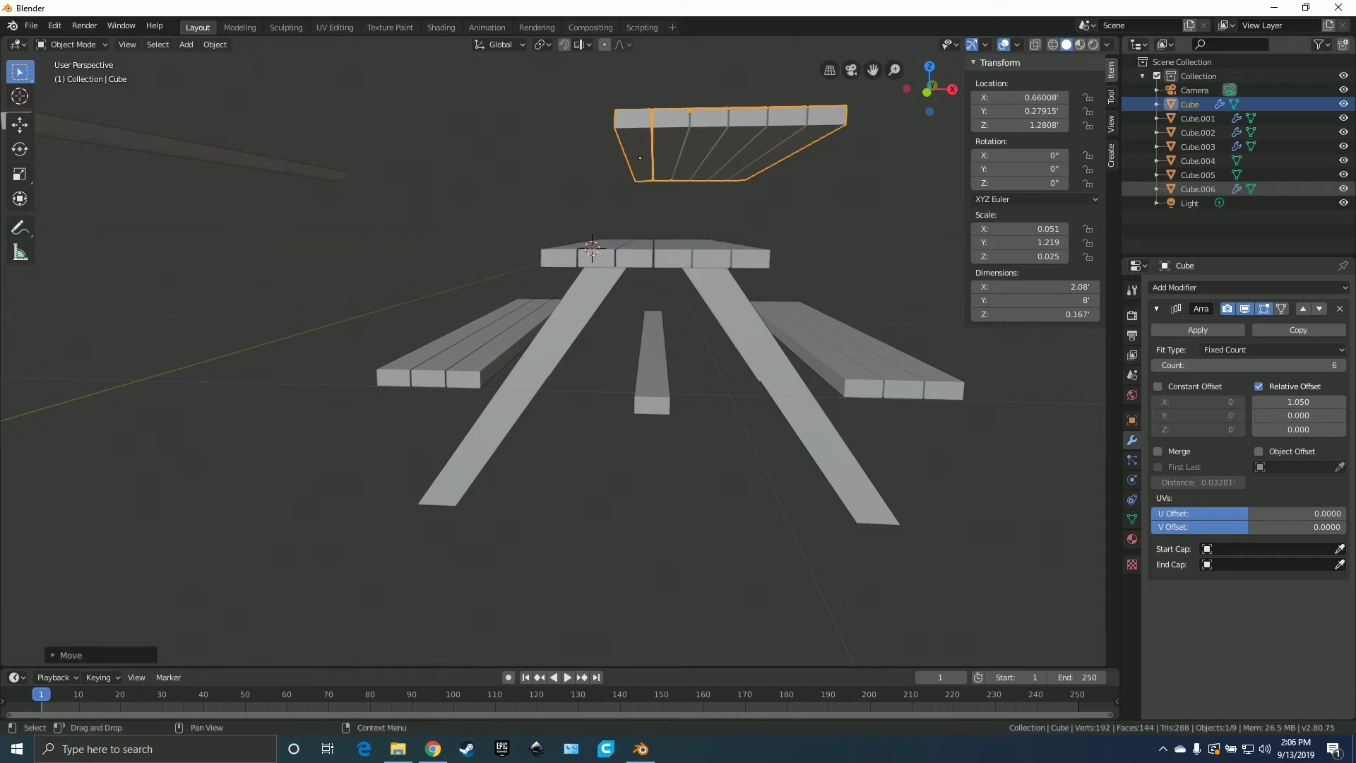
pyautogui.click(1343, 189)
pyautogui.hotkey('ctrl', 'z')
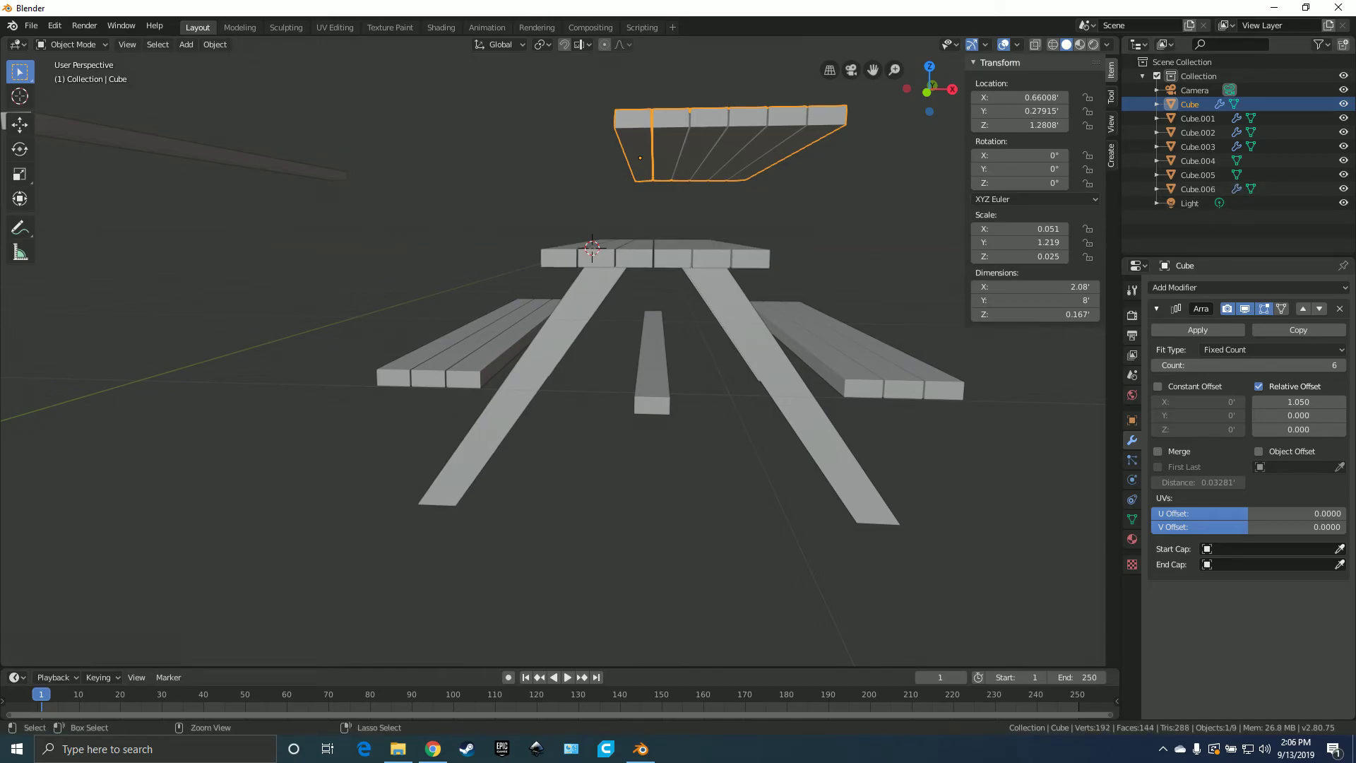
# - Undo the original tabletop's upward move and the duplicate tabletop's last visibility changes
pyautogui.hotkey('ctrl', 'z')
pyautogui.hotkey('ctrl', 'z')
pyautogui.hotkey('ctrl', 'z')
pyautogui.hotkey('ctrl', 'z')
pyautogui.moveTo(565, 424); pyautogui.dragTo(600, 403, button='middle')
# - Rotate the loose board between the legs 90° about global Y and 90° about global Z
pyautogui.click(681, 422)
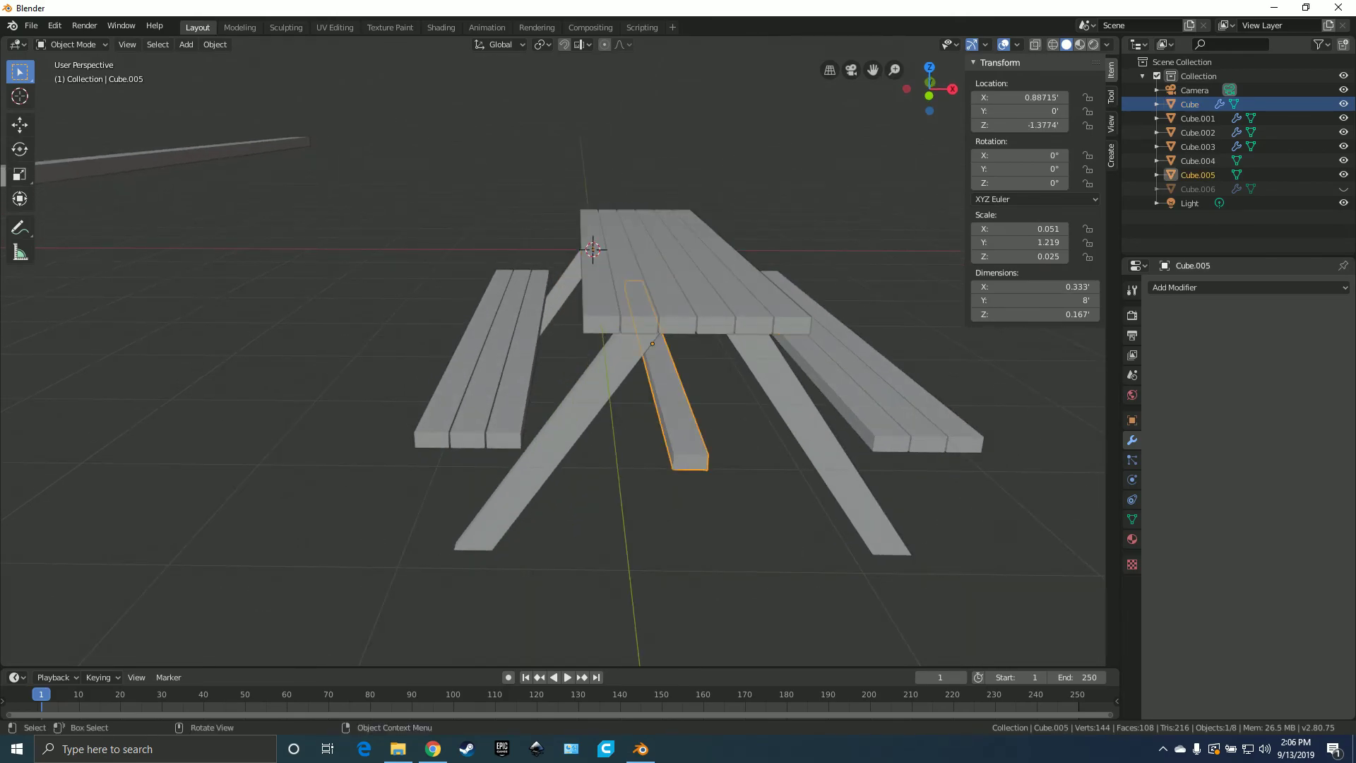
pyautogui.press('r')
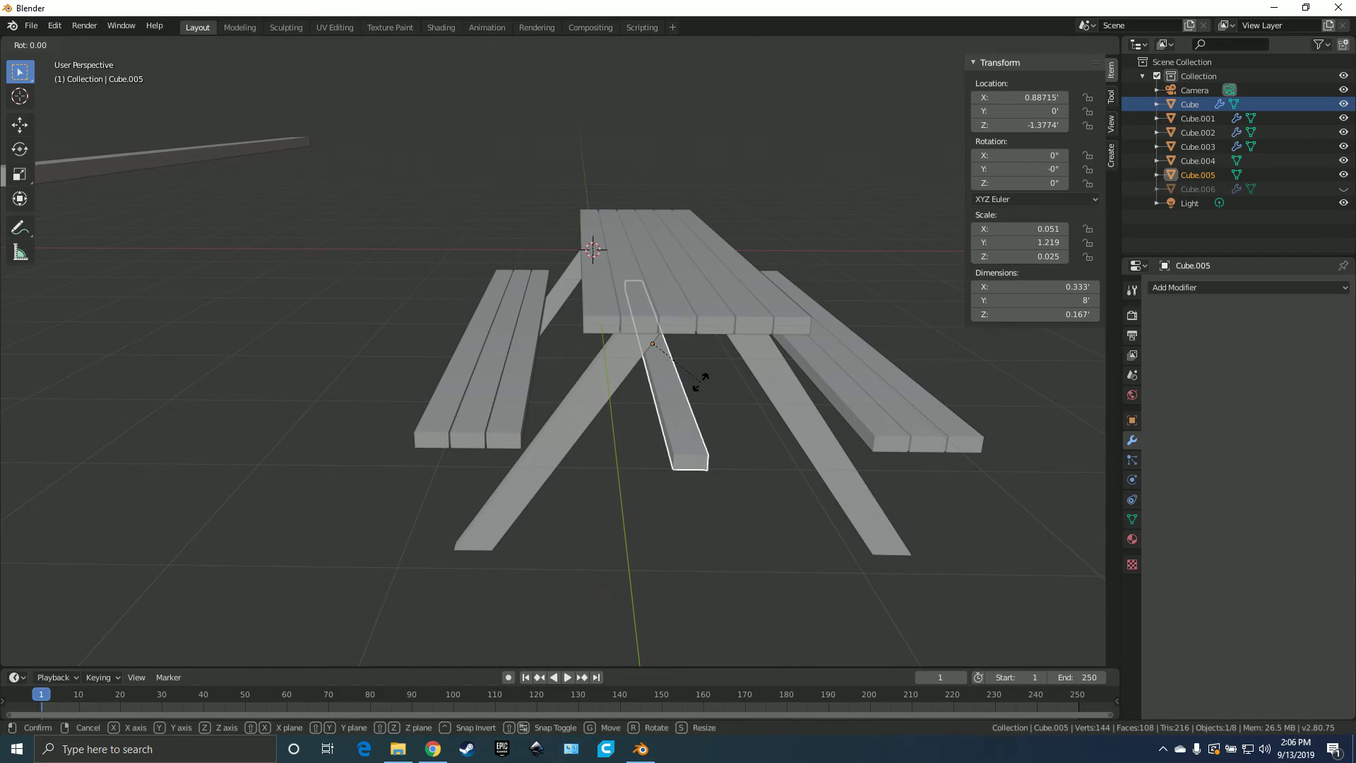
pyautogui.press('y')
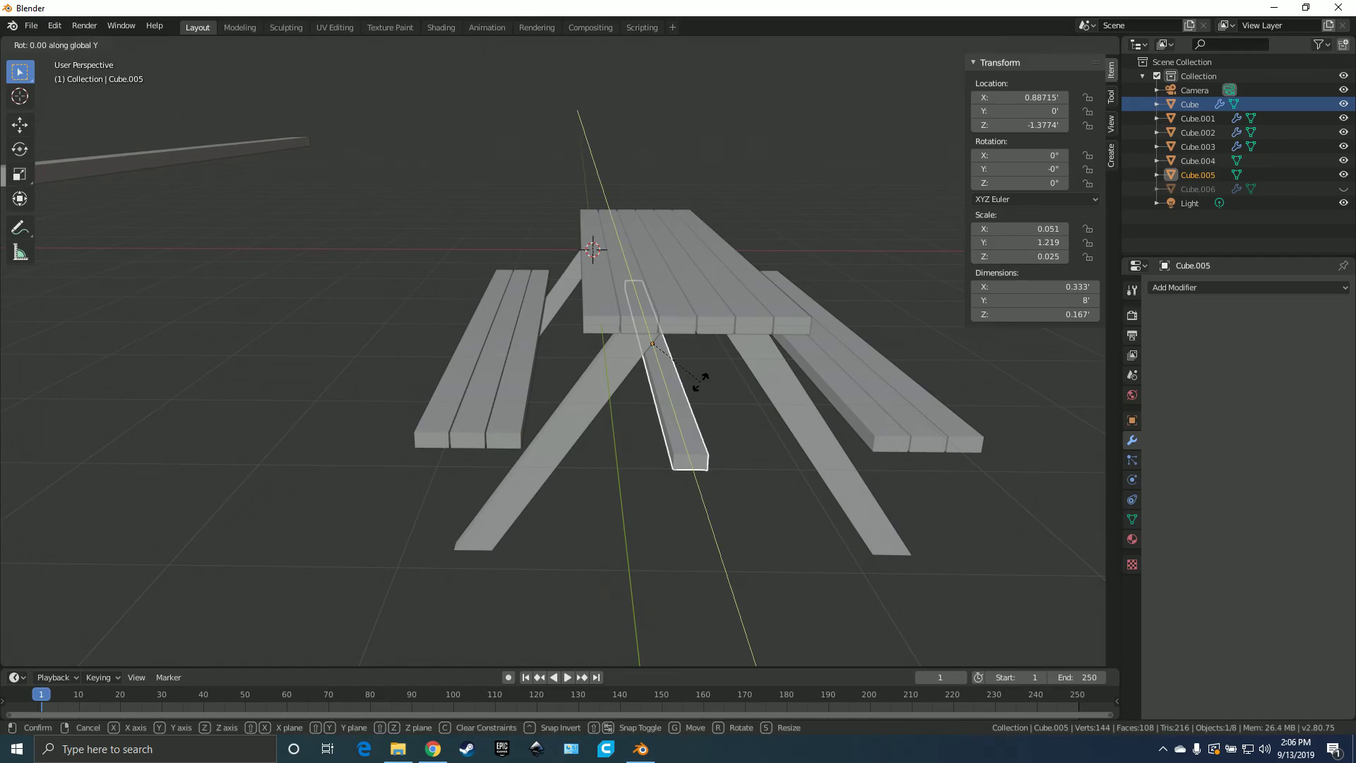
pyautogui.write('90')
pyautogui.press('Return')
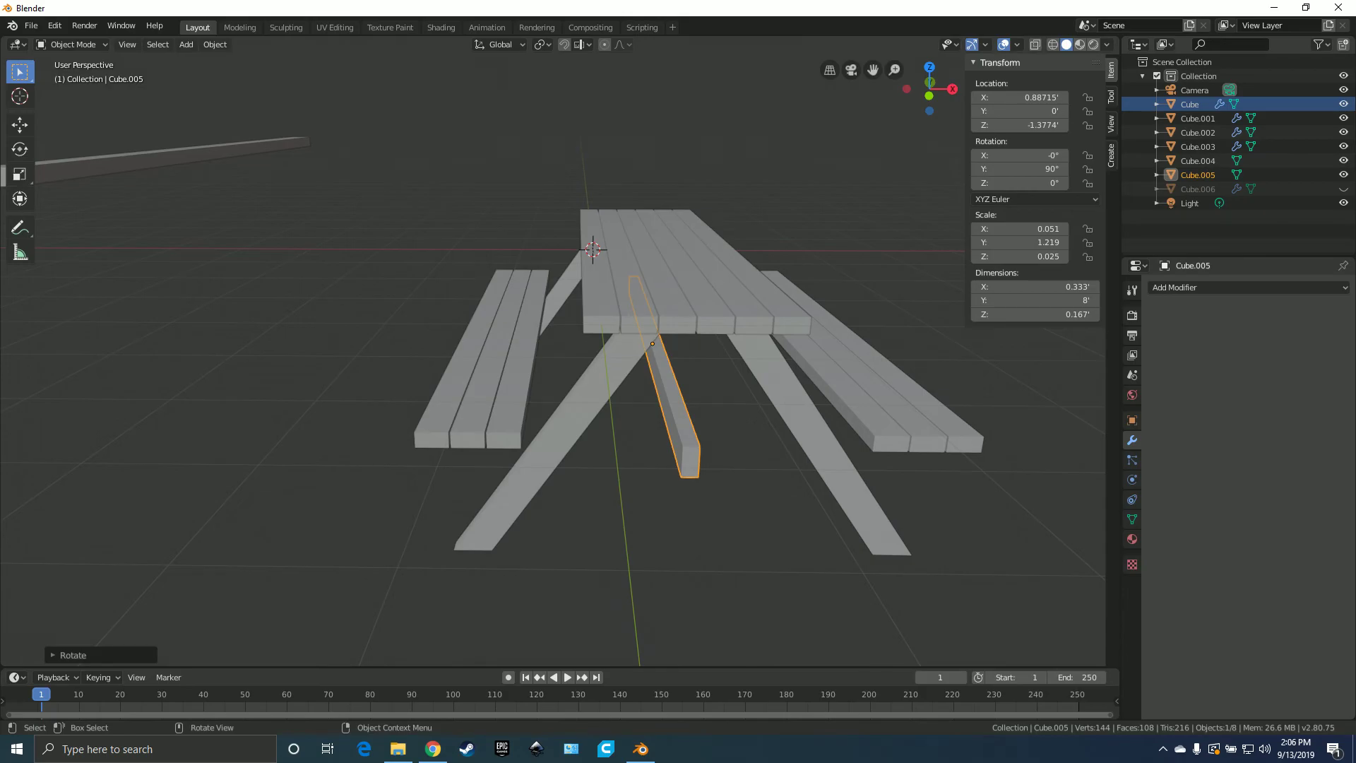
pyautogui.press('r')
pyautogui.press('z')
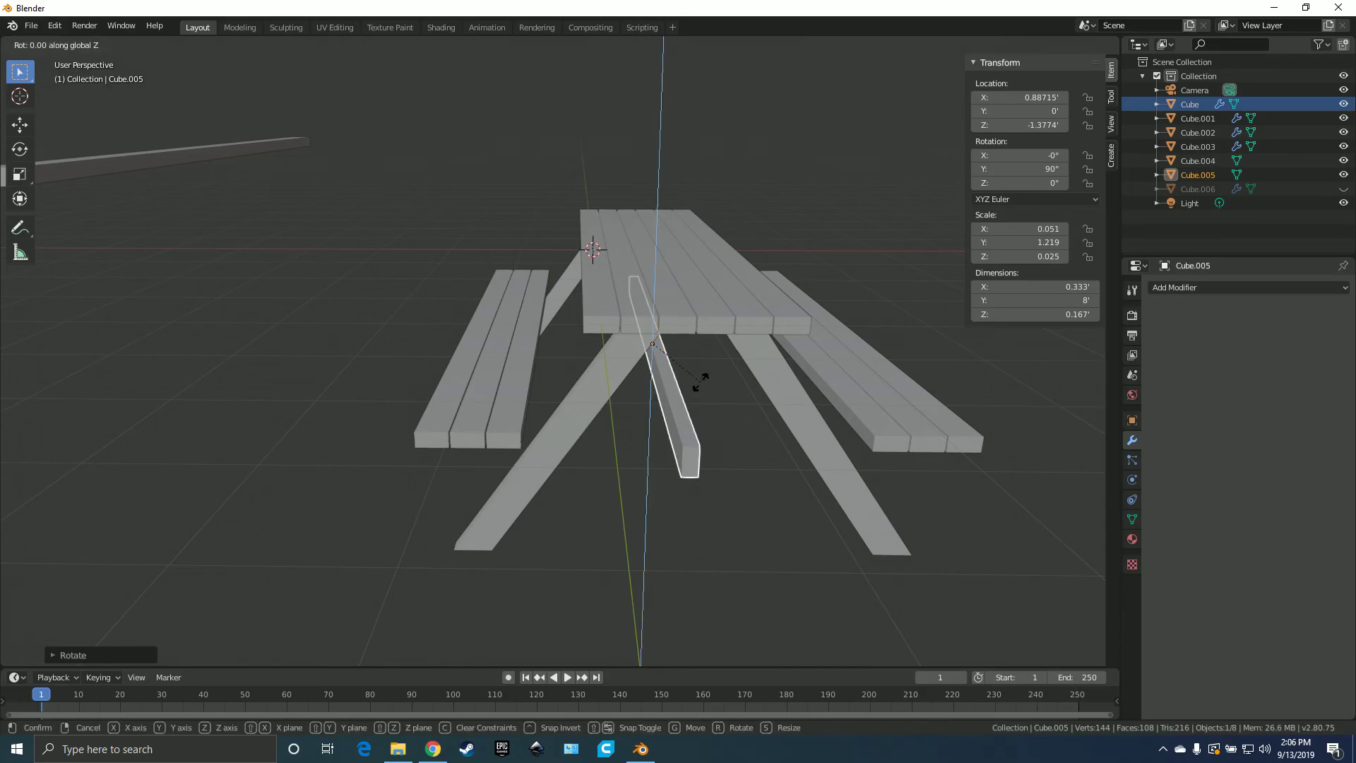
pyautogui.write('90')
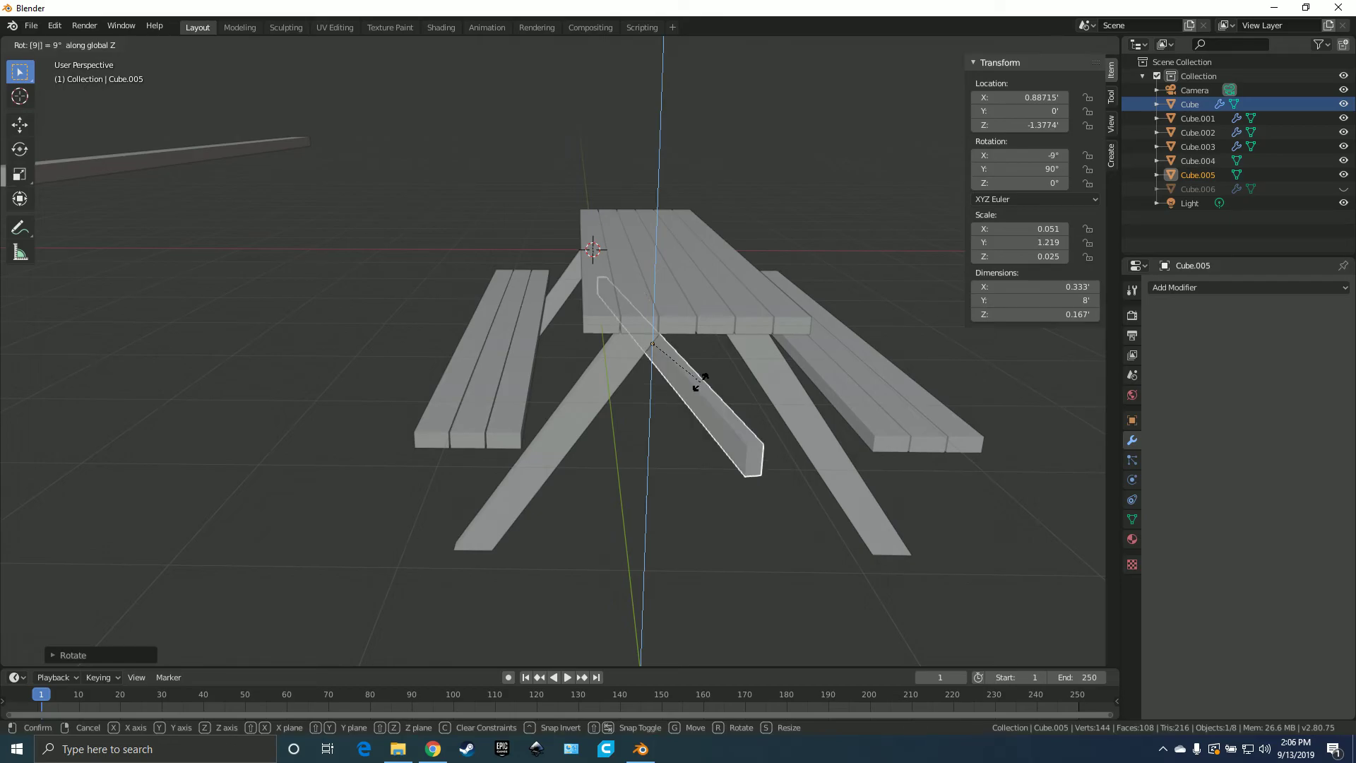
pyautogui.press('Return')
pyautogui.moveTo(551, 424); pyautogui.dragTo(691, 410, button='middle')
# - Add a Mirror modifier across Y only to the crosswise board and apply the board's rotation
pyautogui.click(1201, 287)
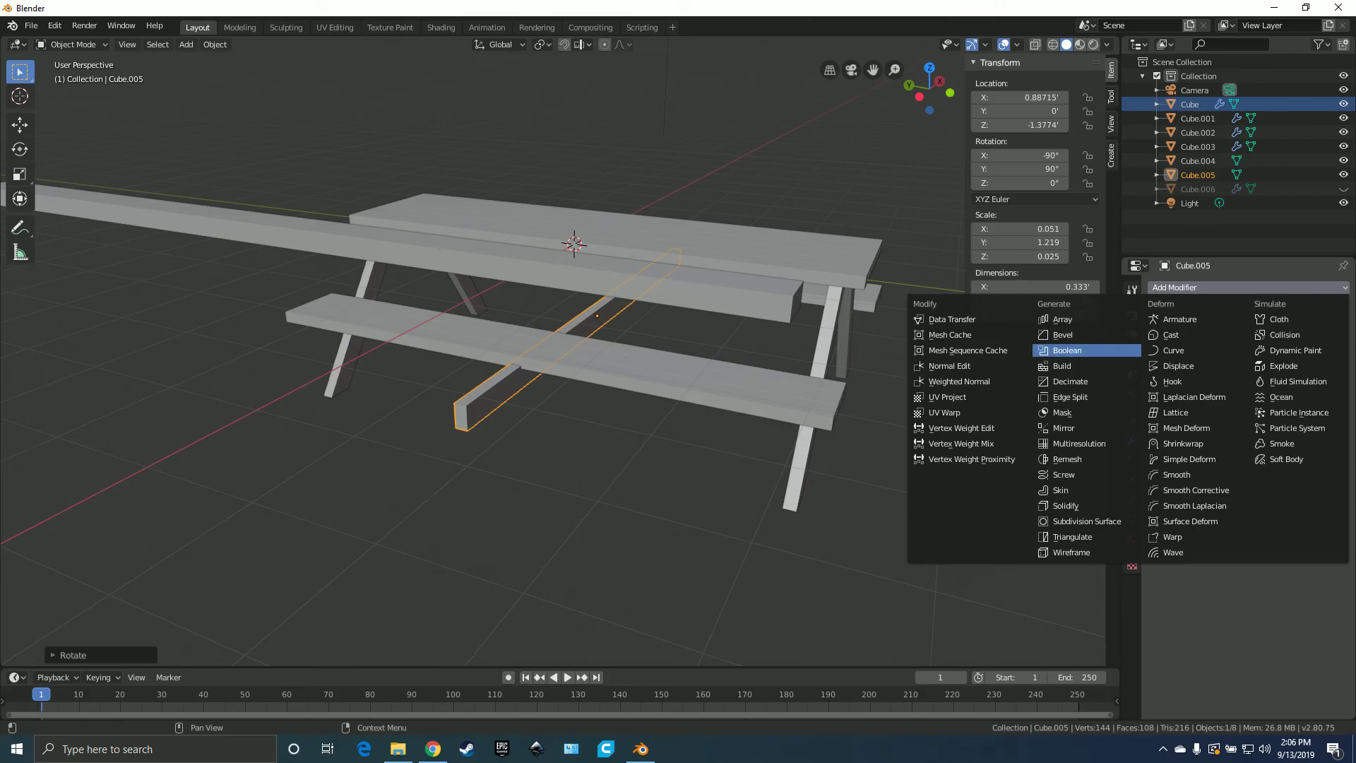
pyautogui.click(1080, 428)
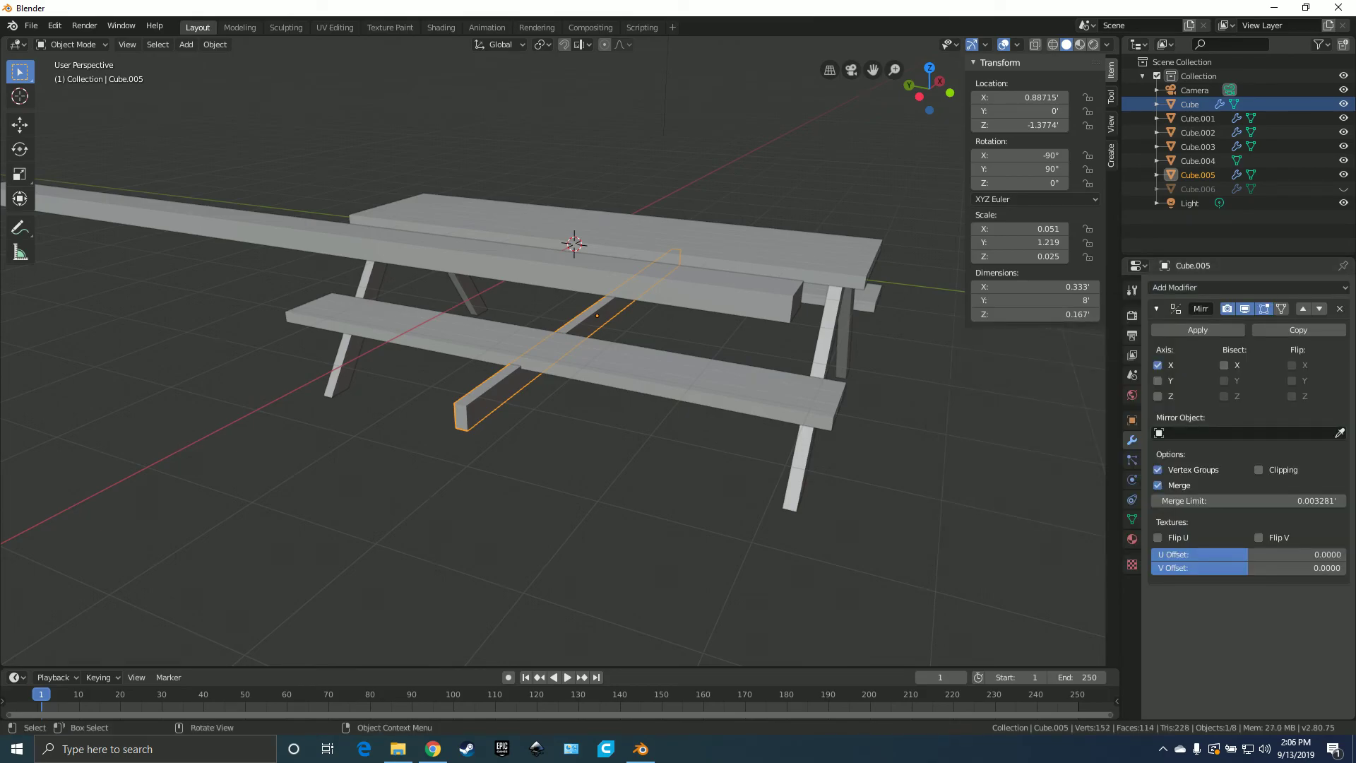
pyautogui.moveTo(565, 423); pyautogui.dragTo(528, 424, button='middle')
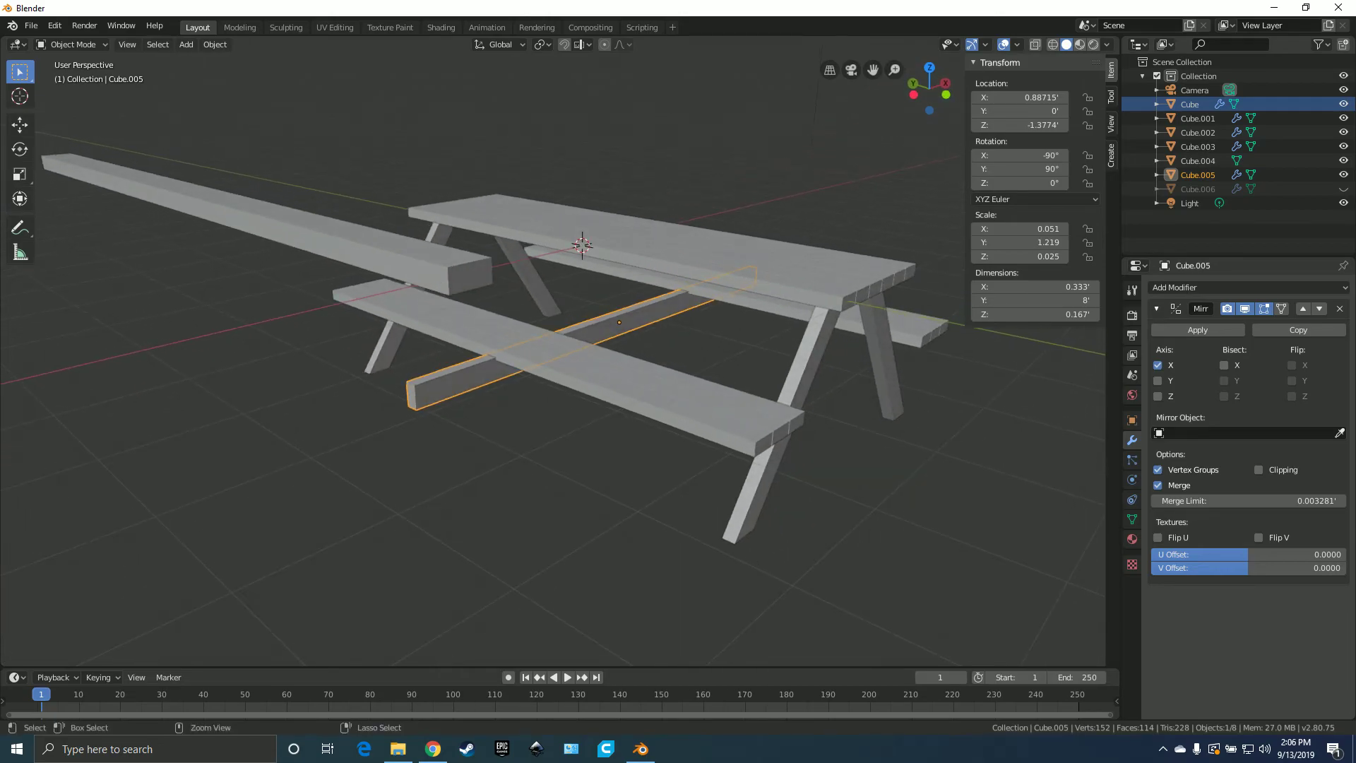
pyautogui.hotkey('ctrl', 'a')
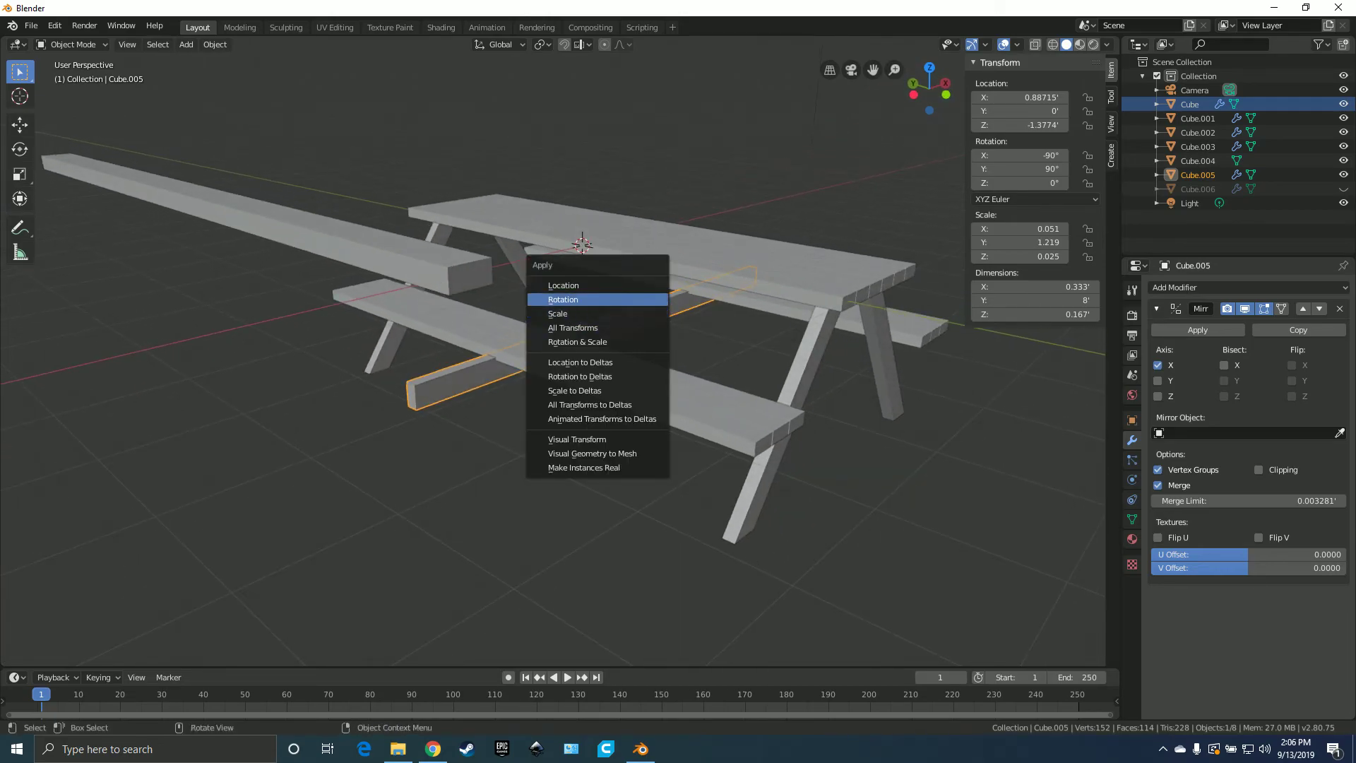
pyautogui.click(563, 299)
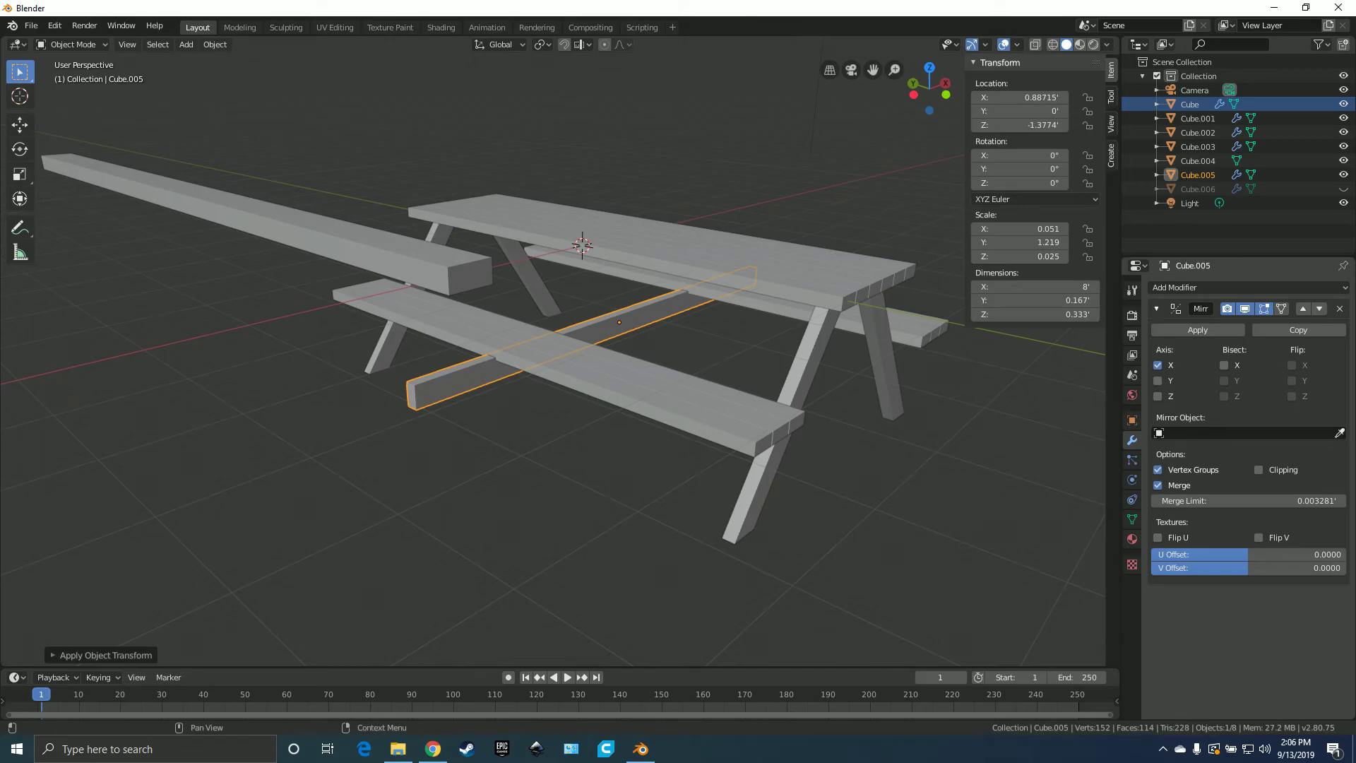
pyautogui.press('Tab')
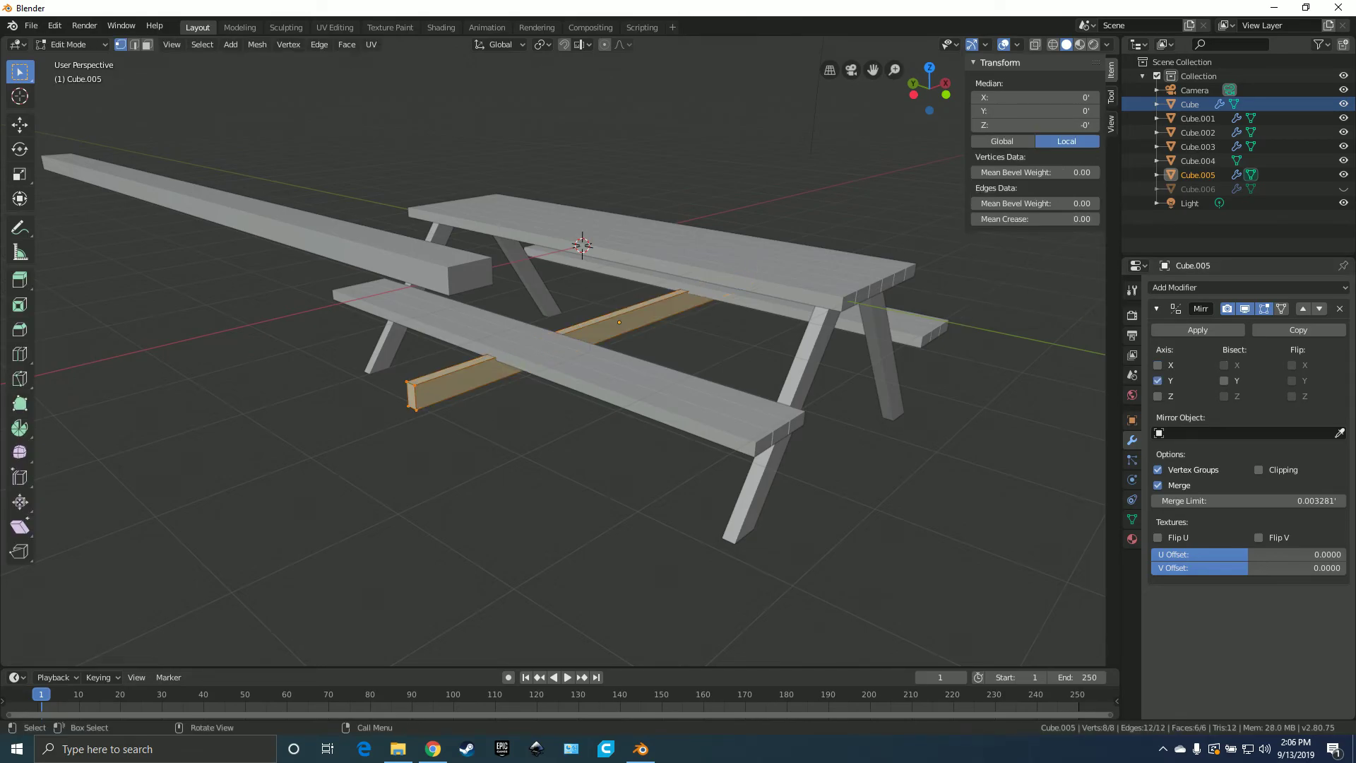
pyautogui.press('Tab')
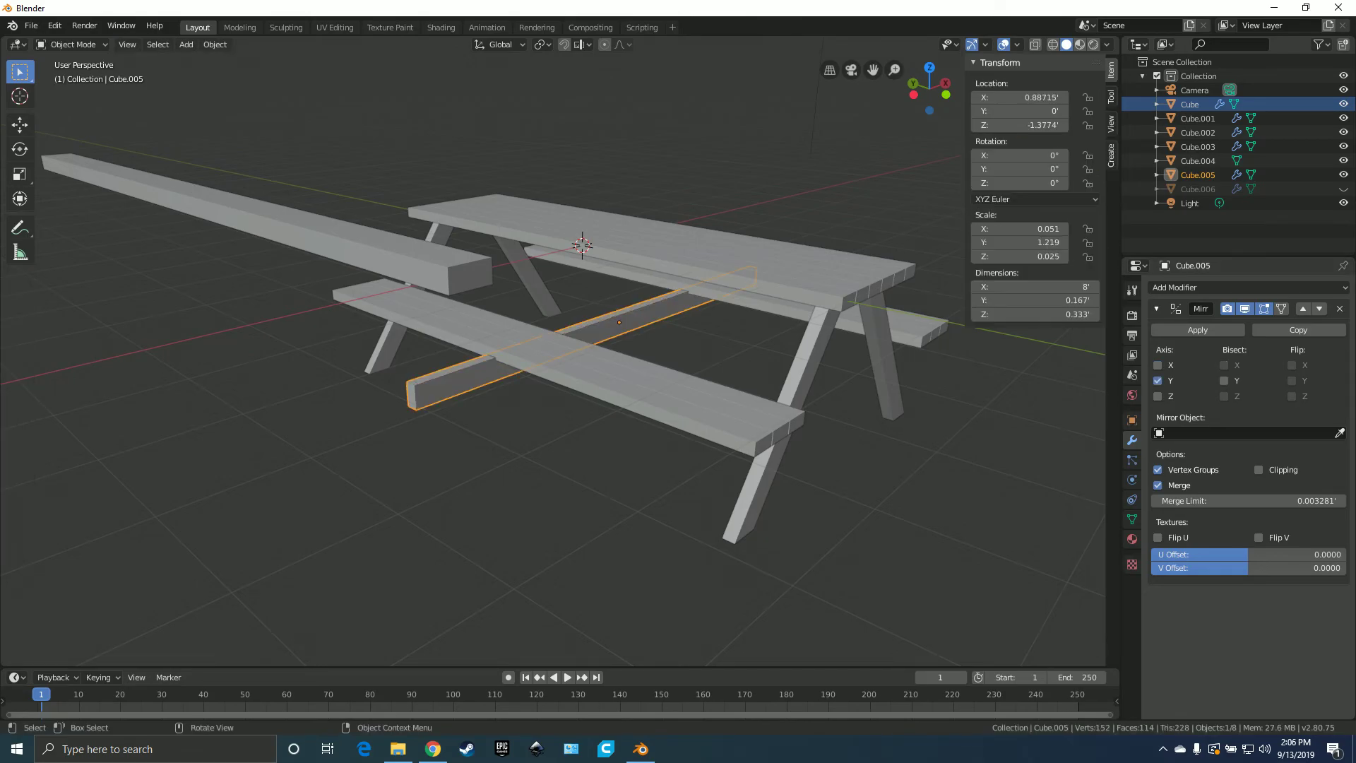
pyautogui.press('g')
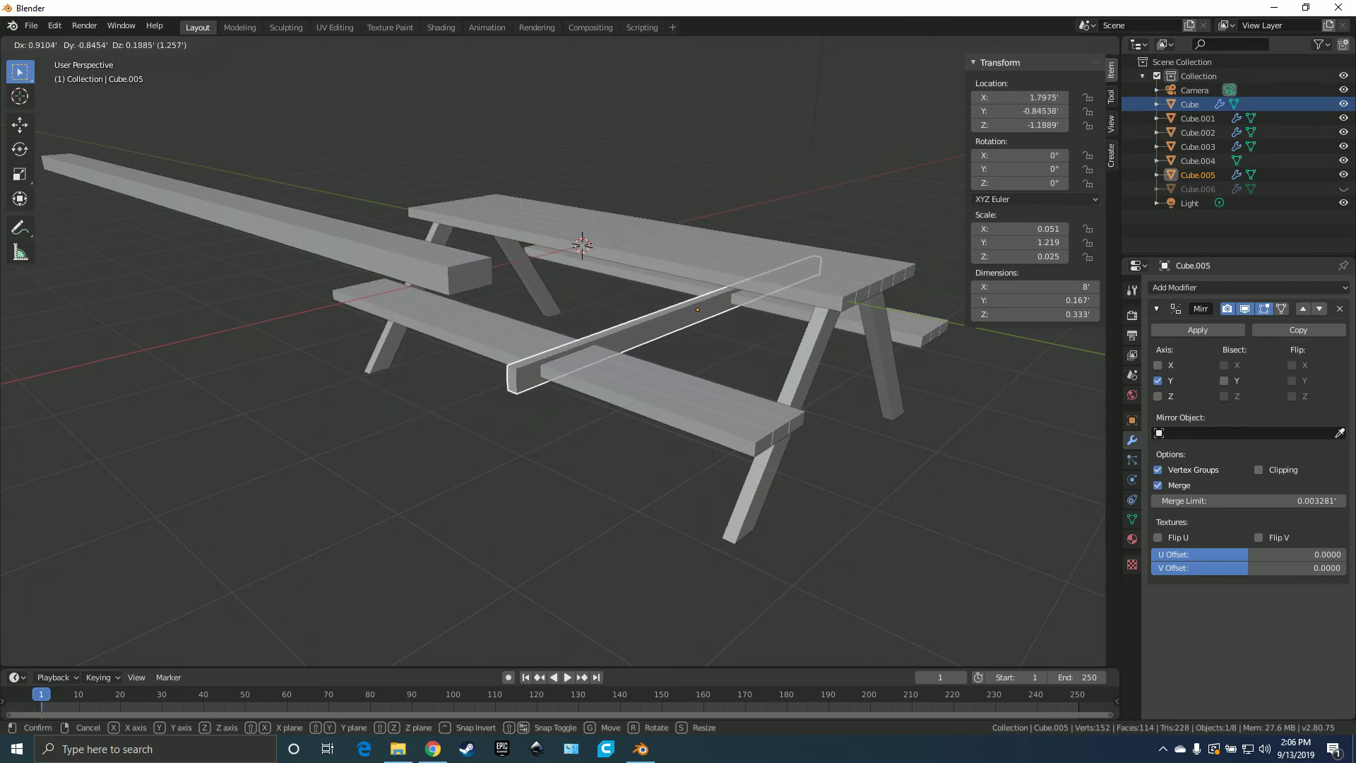
pyautogui.press('Escape')
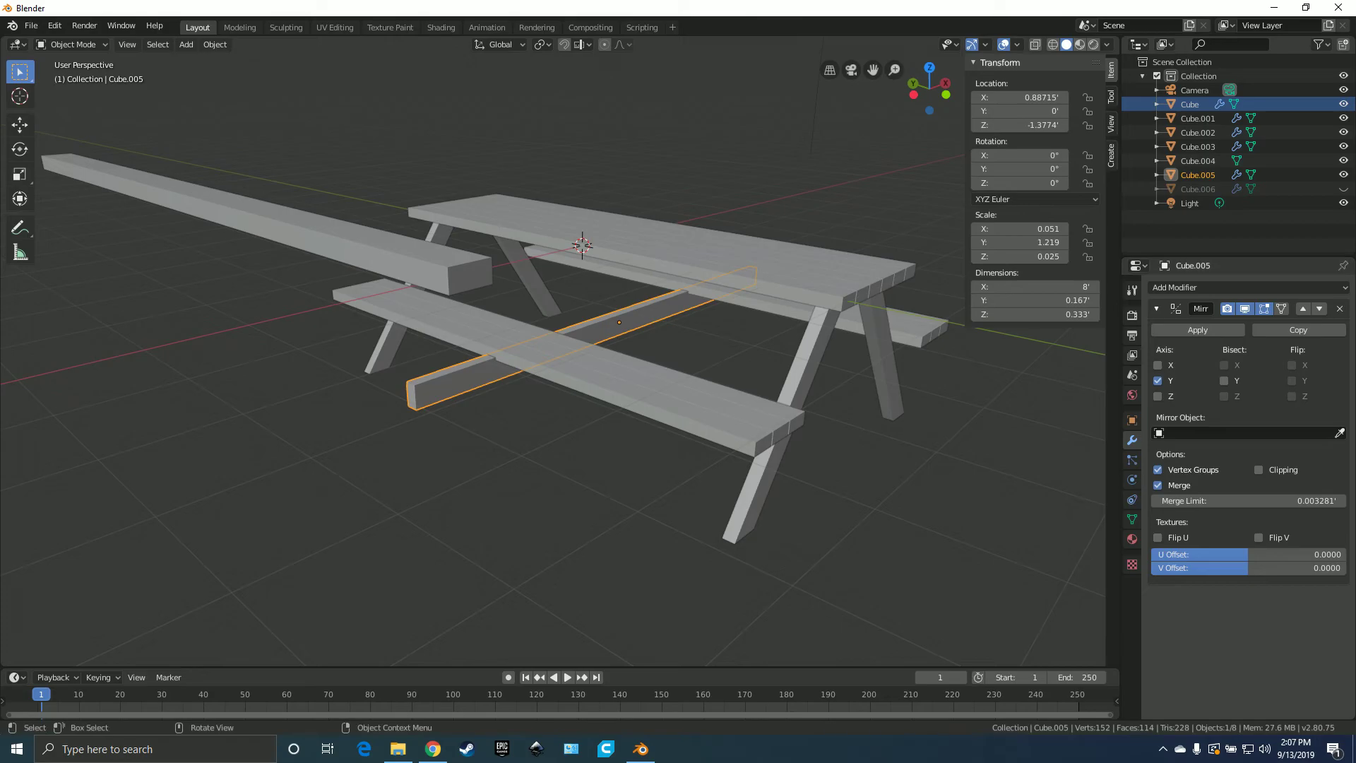
# - In Edit Mode, move the crosswise board's whole mesh along Y to about -2.74 ft local, near the legs
pyautogui.press('Tab')
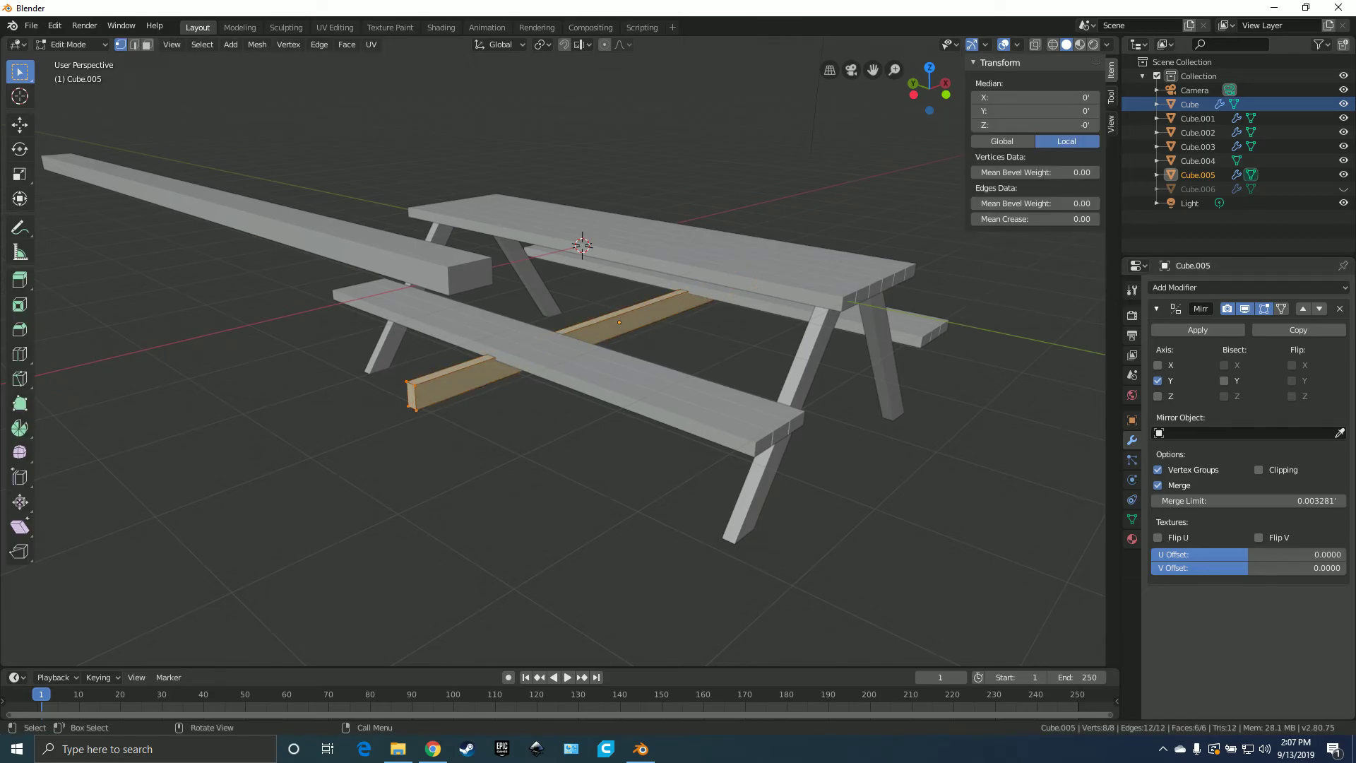
pyautogui.press('g')
pyautogui.press('y')
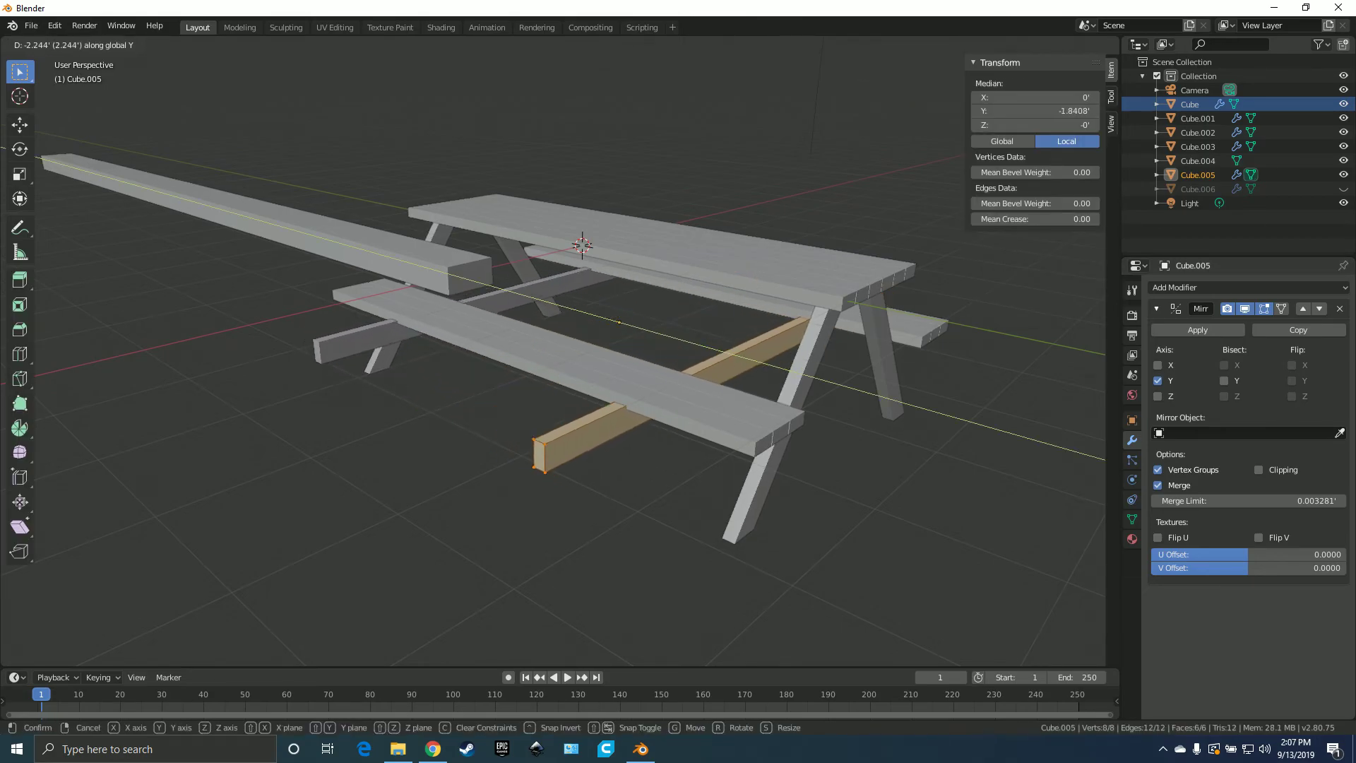
pyautogui.press('Return')
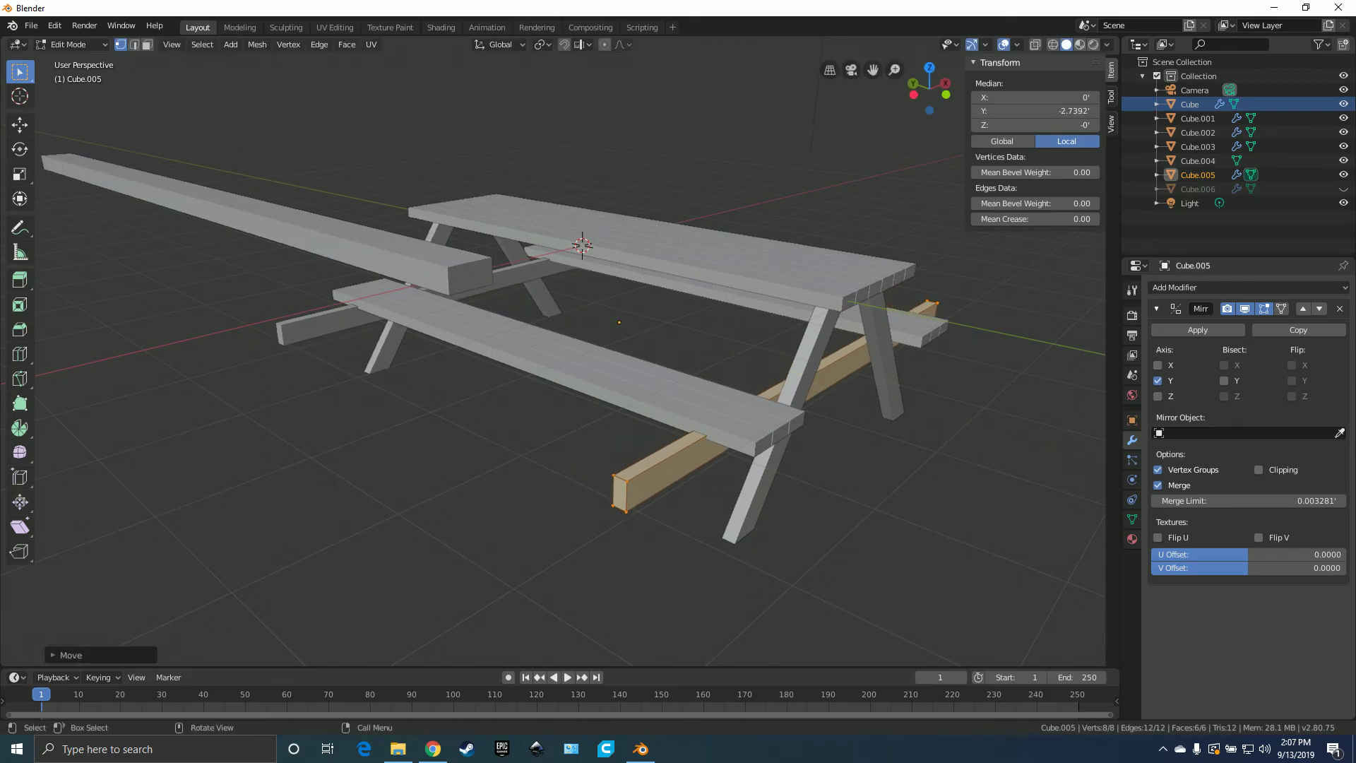
# - In right view, move the board's mesh along Y to about -2.84 ft local, against the leg's inner face, and return to Object Mode
pyautogui.press('KP_3')
pyautogui.scroll(4, 560, 351)
pyautogui.keyDown('shift'); pyautogui.moveTo(318, 346); pyautogui.dragTo(505, 397, button='middle'); pyautogui.keyUp('shift')
pyautogui.scroll(5, 560, 351)
pyautogui.scroll(3, 396, 212)
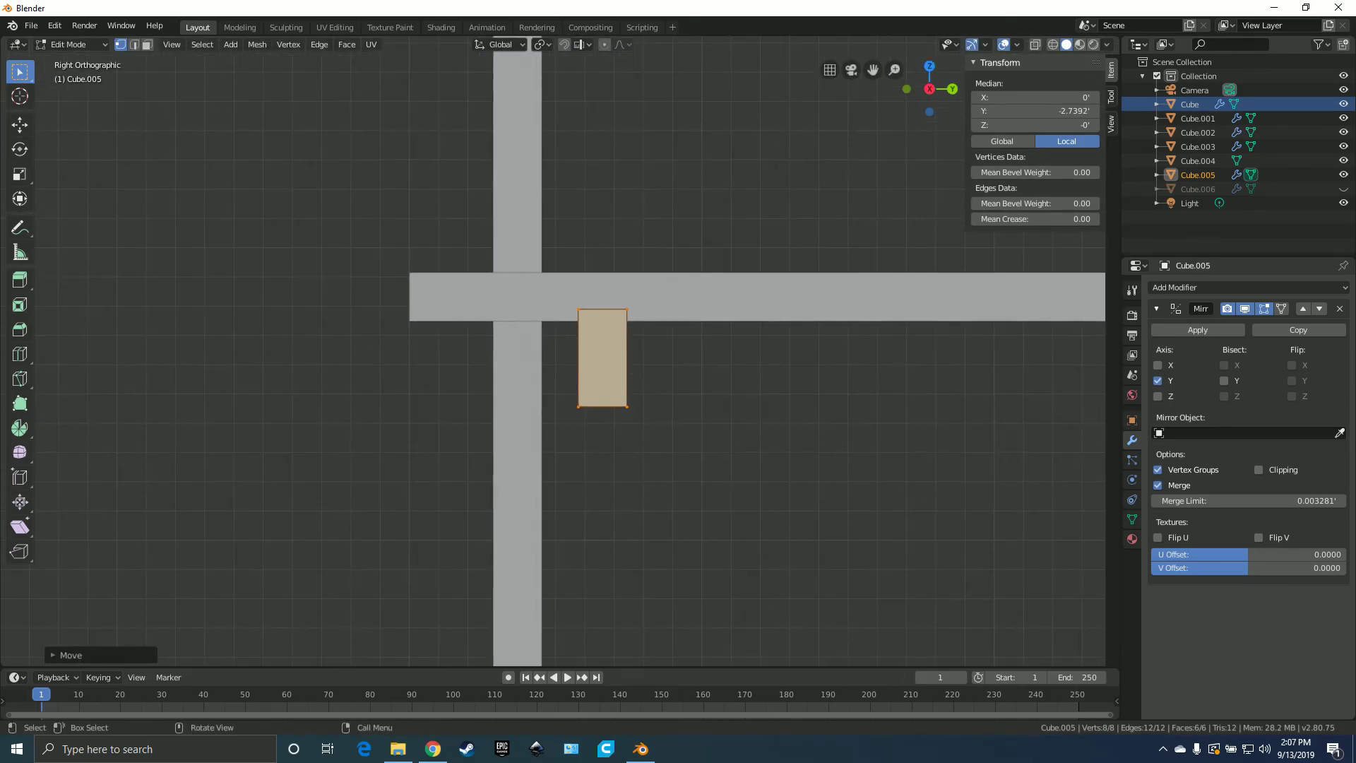
pyautogui.press('g')
pyautogui.press('y')
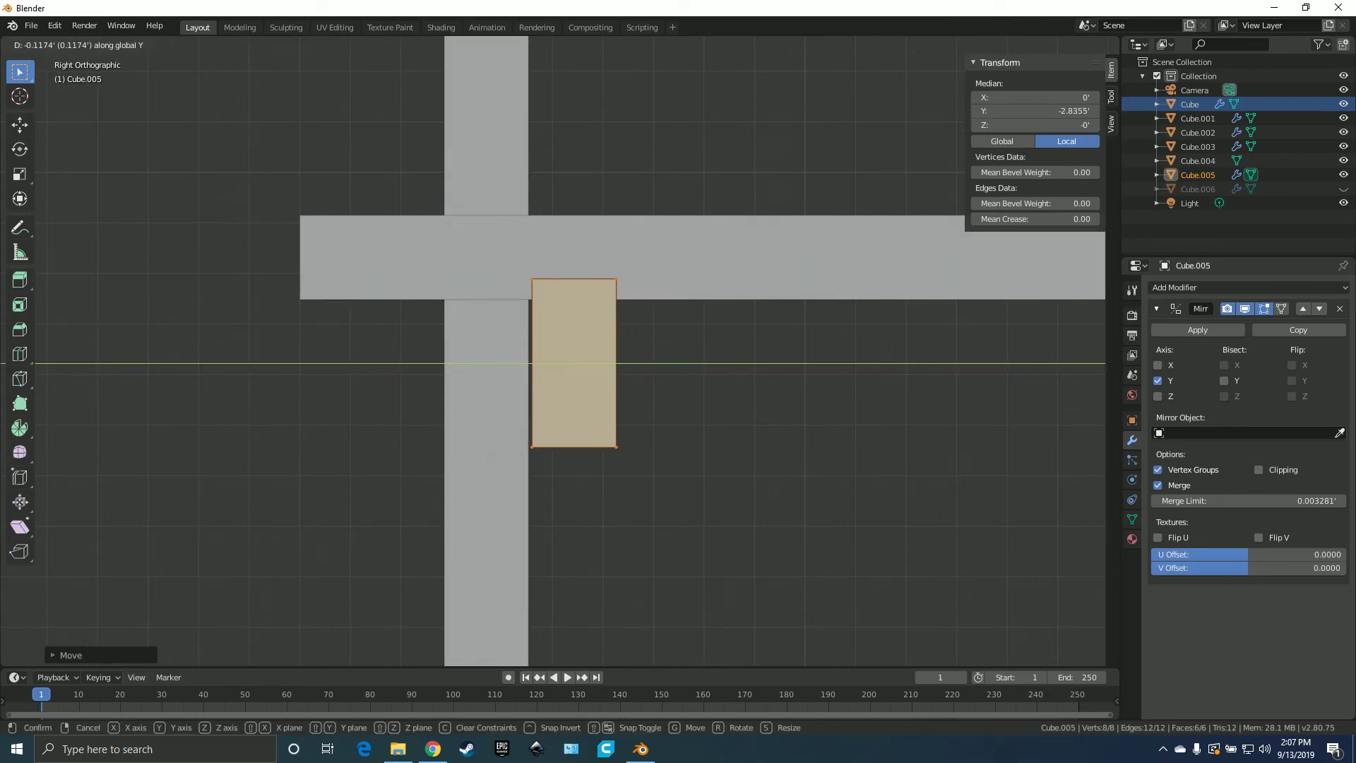
pyautogui.press('Return')
pyautogui.scroll(-4, 564, 353)
pyautogui.moveTo(565, 353); pyautogui.dragTo(644, 248, button='middle')
pyautogui.press('Tab')
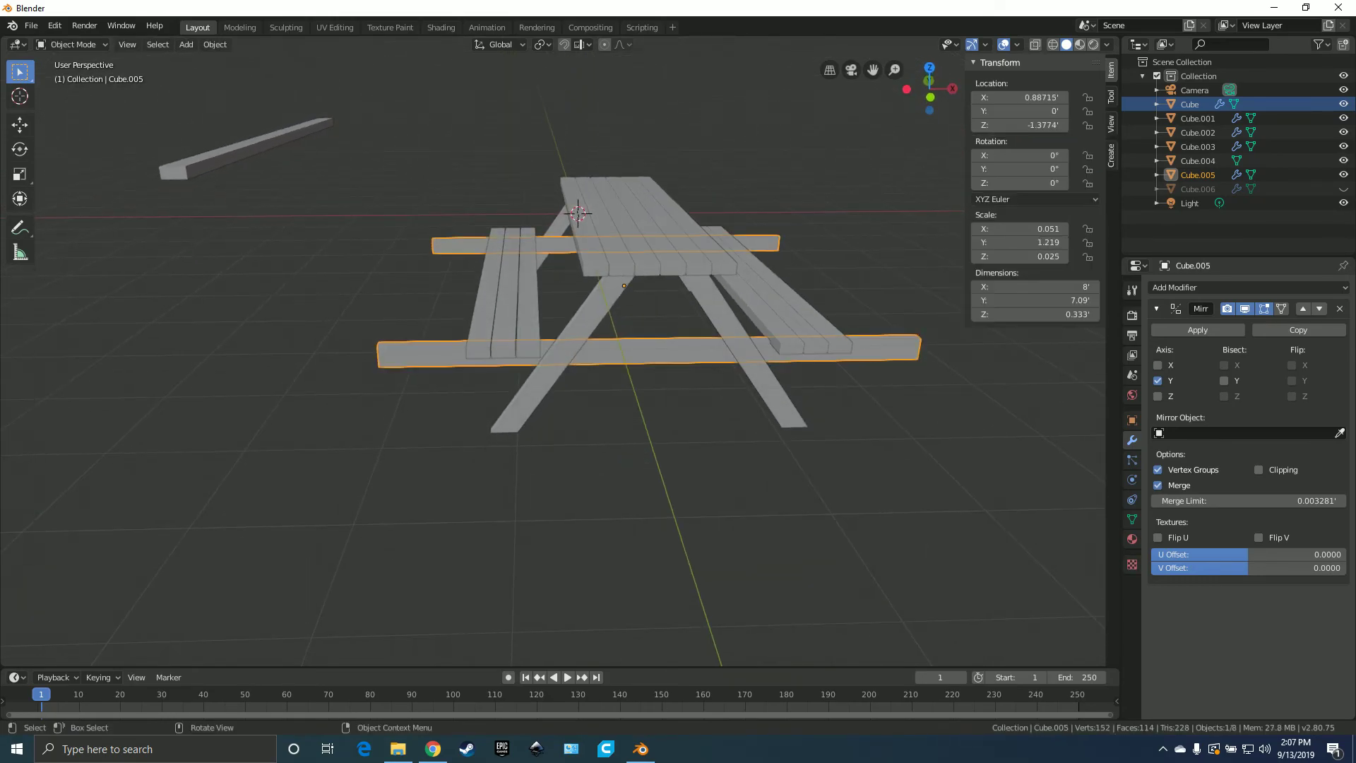
# - Scale the mirrored bench supports along X to about 5.71 ft and lower them to about Z -1.42 ft, beneath the bench boards
pyautogui.press('s')
pyautogui.press('x')
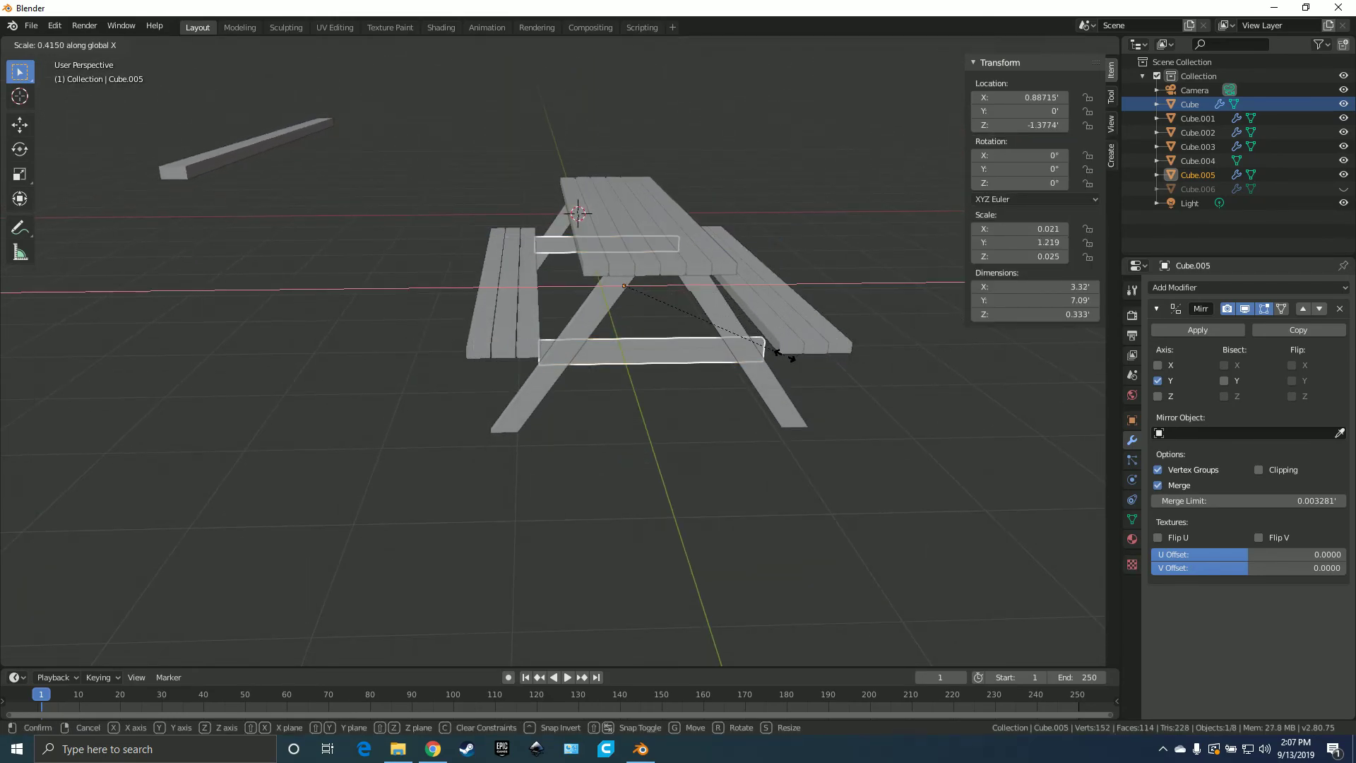
pyautogui.click(915, 363)
pyautogui.moveTo(911, 362); pyautogui.dragTo(997, 302, button='middle')
pyautogui.scroll(5, 997, 302)
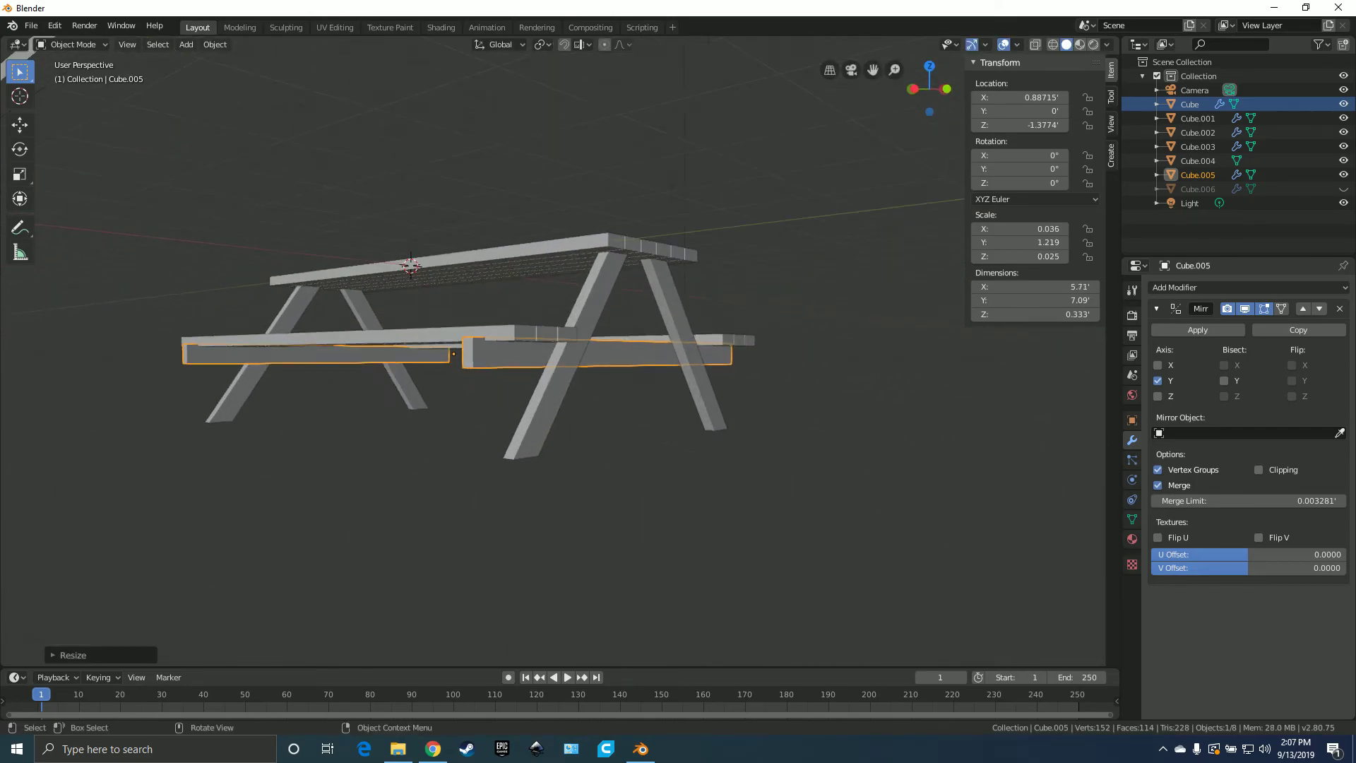
pyautogui.press('g')
pyautogui.press('z')
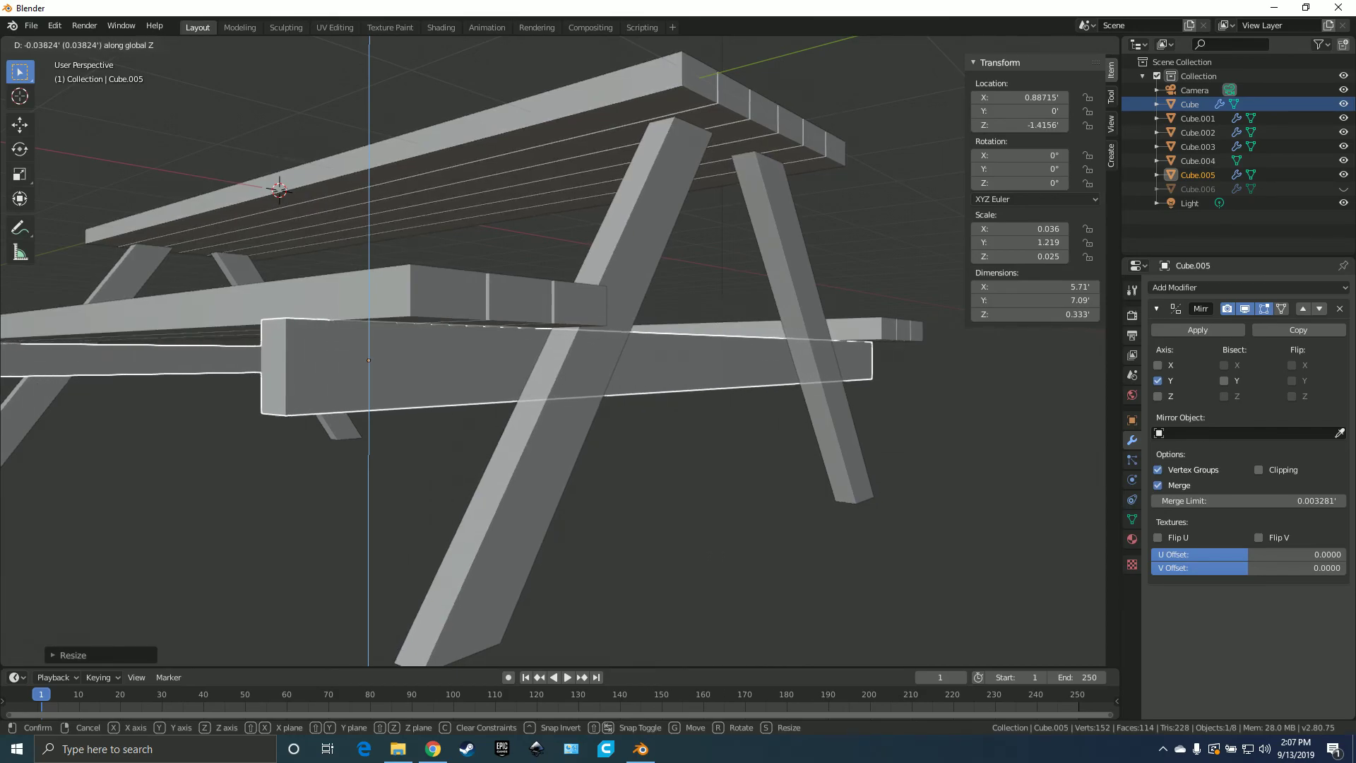
pyautogui.click(911, 367)
# - Shorten the bench supports along X to about 5.44 ft
pyautogui.moveTo(911, 368); pyautogui.dragTo(706, 368, button='middle')
pyautogui.scroll(-5, 823, 361)
pyautogui.scroll(3, 822, 362)
pyautogui.scroll(-2, 579, 339)
pyautogui.press('s')
pyautogui.press('x')
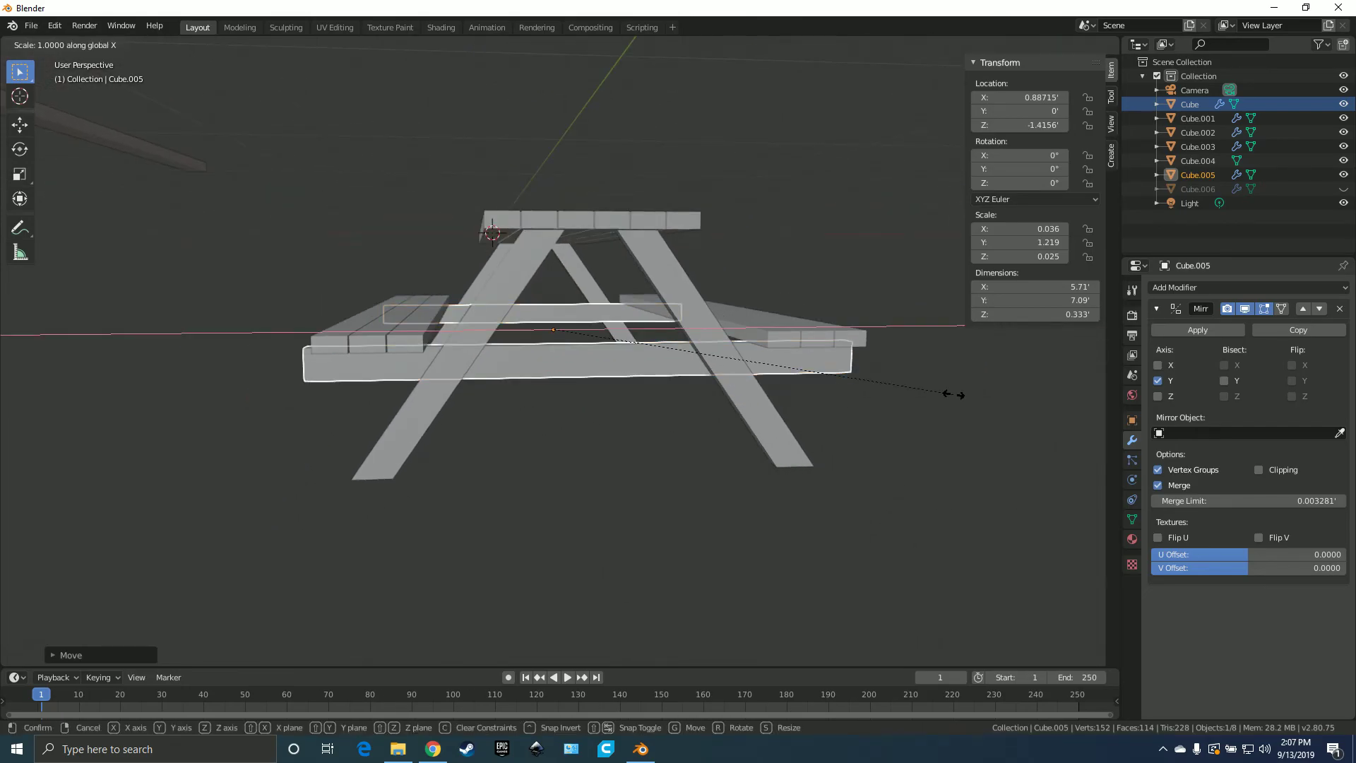
pyautogui.click(933, 395)
# - In front view, scale the bench supports along X to about 5.31 ft to sit just inside the benches' outer edges
pyautogui.moveTo(932, 395); pyautogui.dragTo(826, 403, button='middle')
pyautogui.press('KP_1')
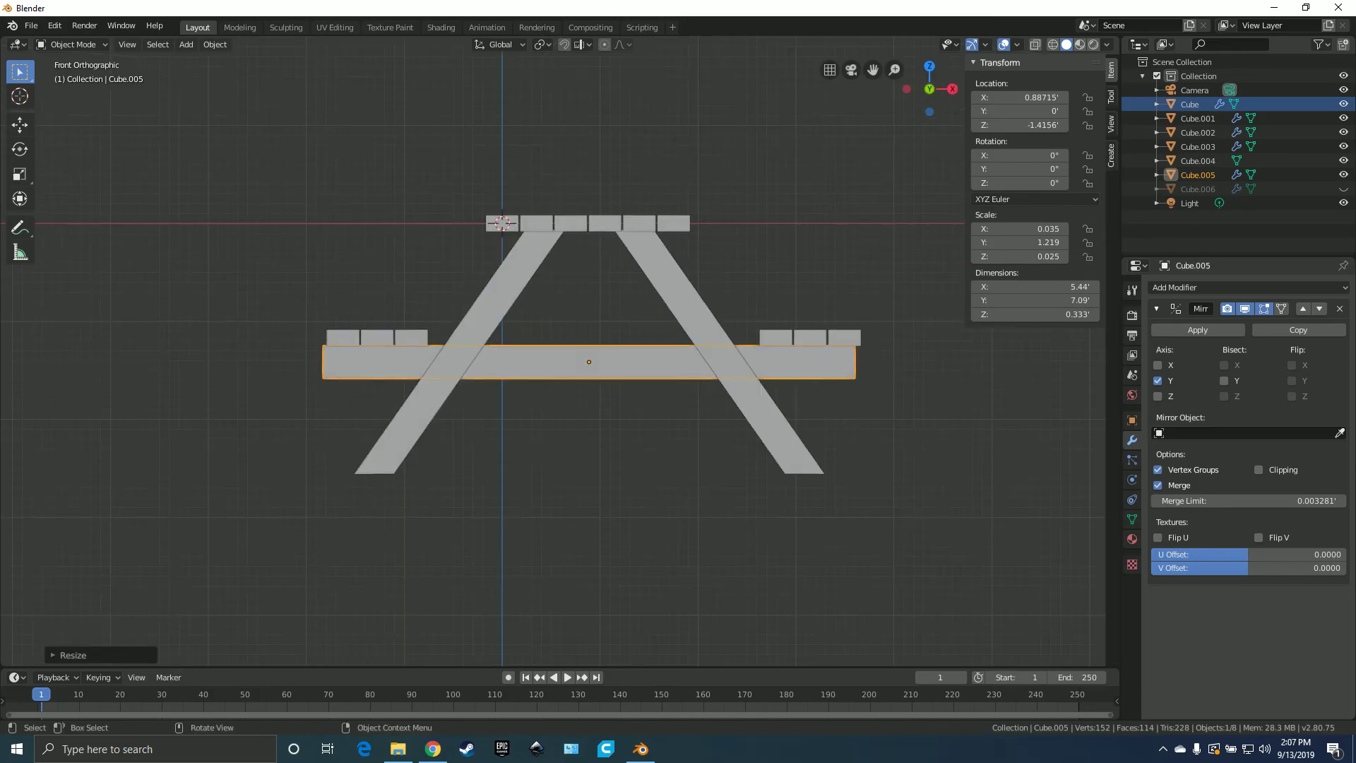
pyautogui.scroll(4, 571, 351)
pyautogui.scroll(4, 781, 300)
pyautogui.press('s')
pyautogui.press('x')
pyautogui.click(800, 298)
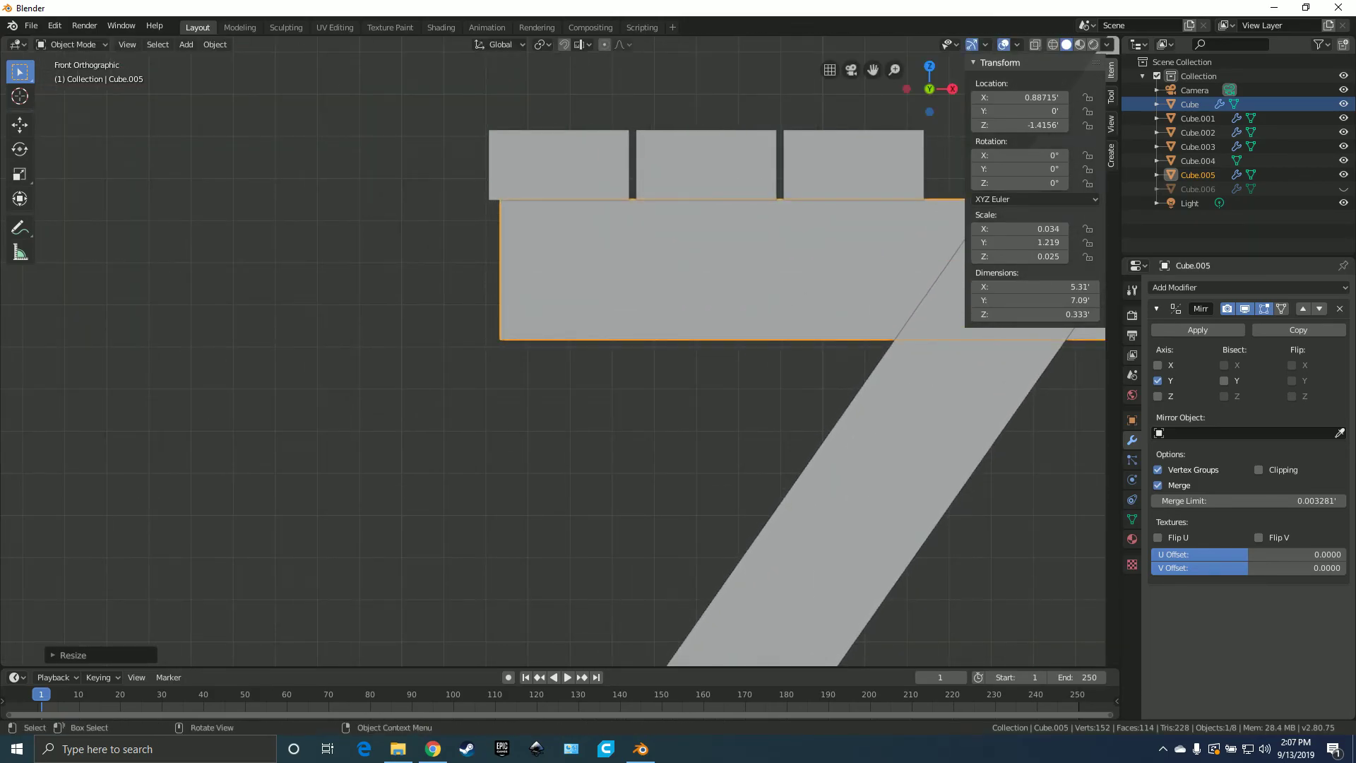
pyautogui.scroll(-6, 553, 351)
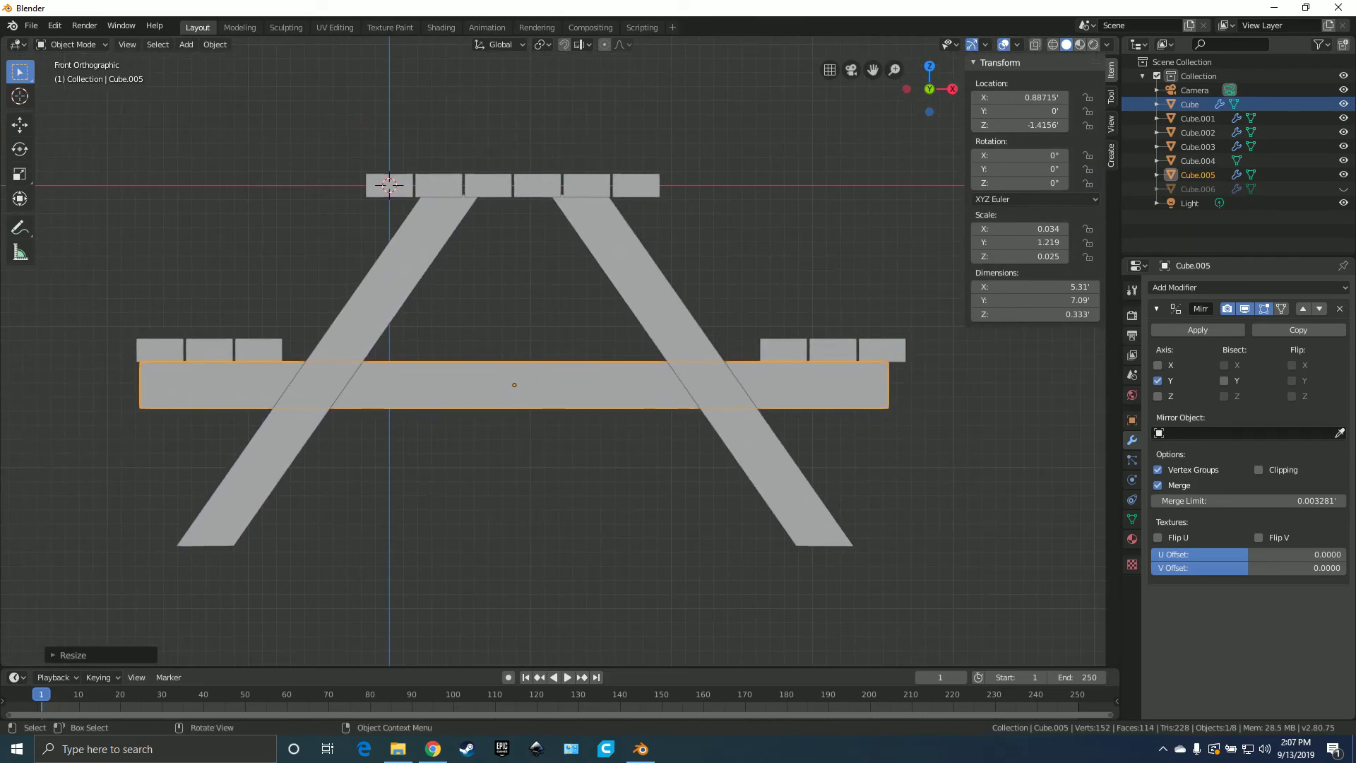
# - Duplicate the bench supports and raise the copy along Z to about -0.26 ft, just under the tabletop
pyautogui.moveTo(553, 351); pyautogui.dragTo(466, 341, button='middle')
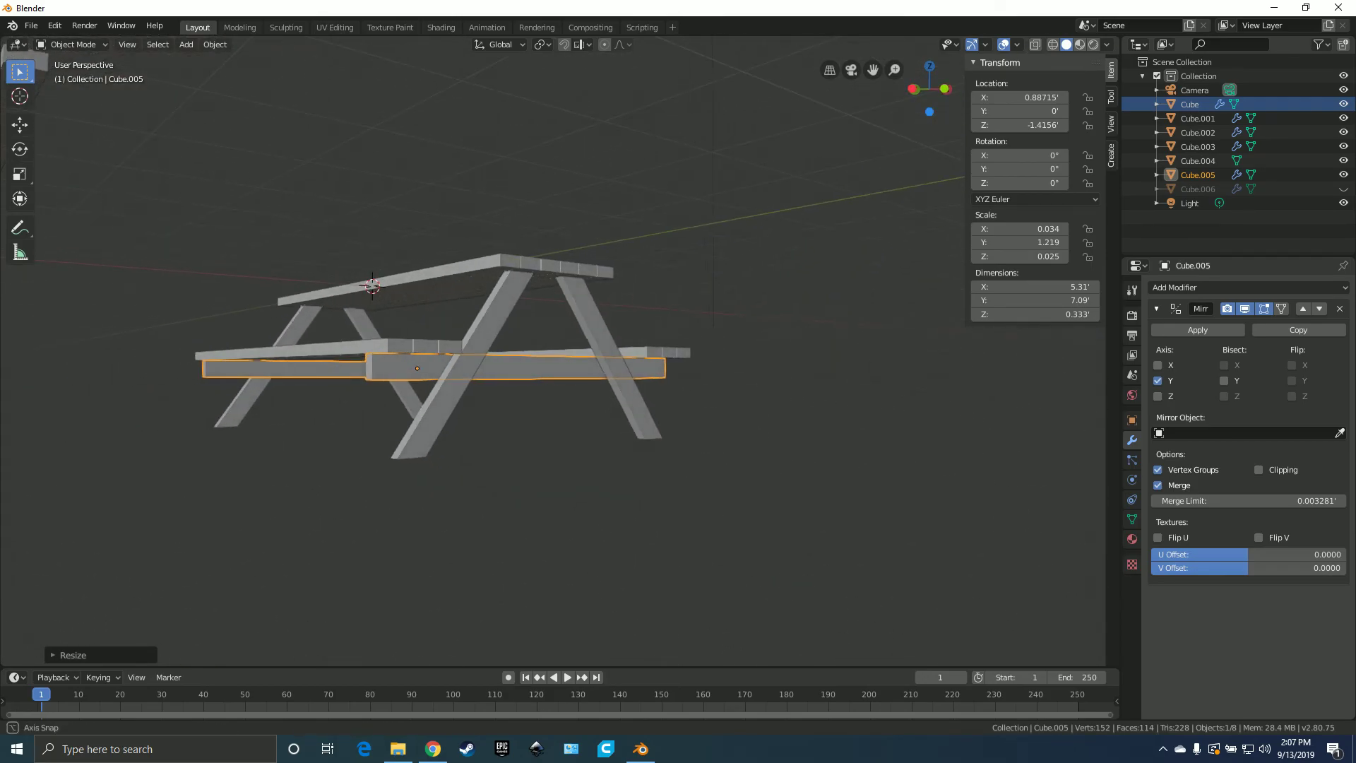
pyautogui.scroll(5, 466, 341)
pyautogui.hotkey('shift', 'd')
pyautogui.press('z')
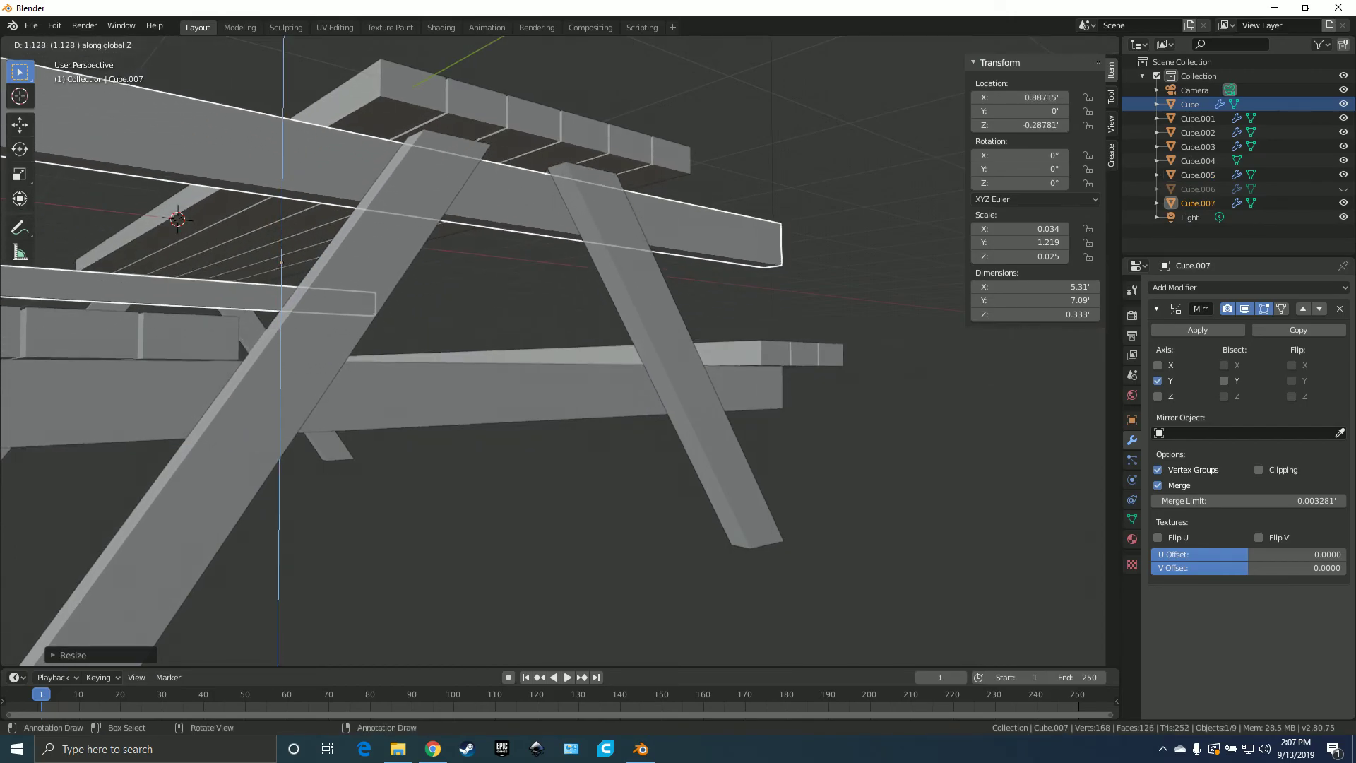
pyautogui.press('Return')
# - In front view, nudge the duplicated supports up to about Z -0.25 ft against the tabletop's underside
pyautogui.press('KP_1')
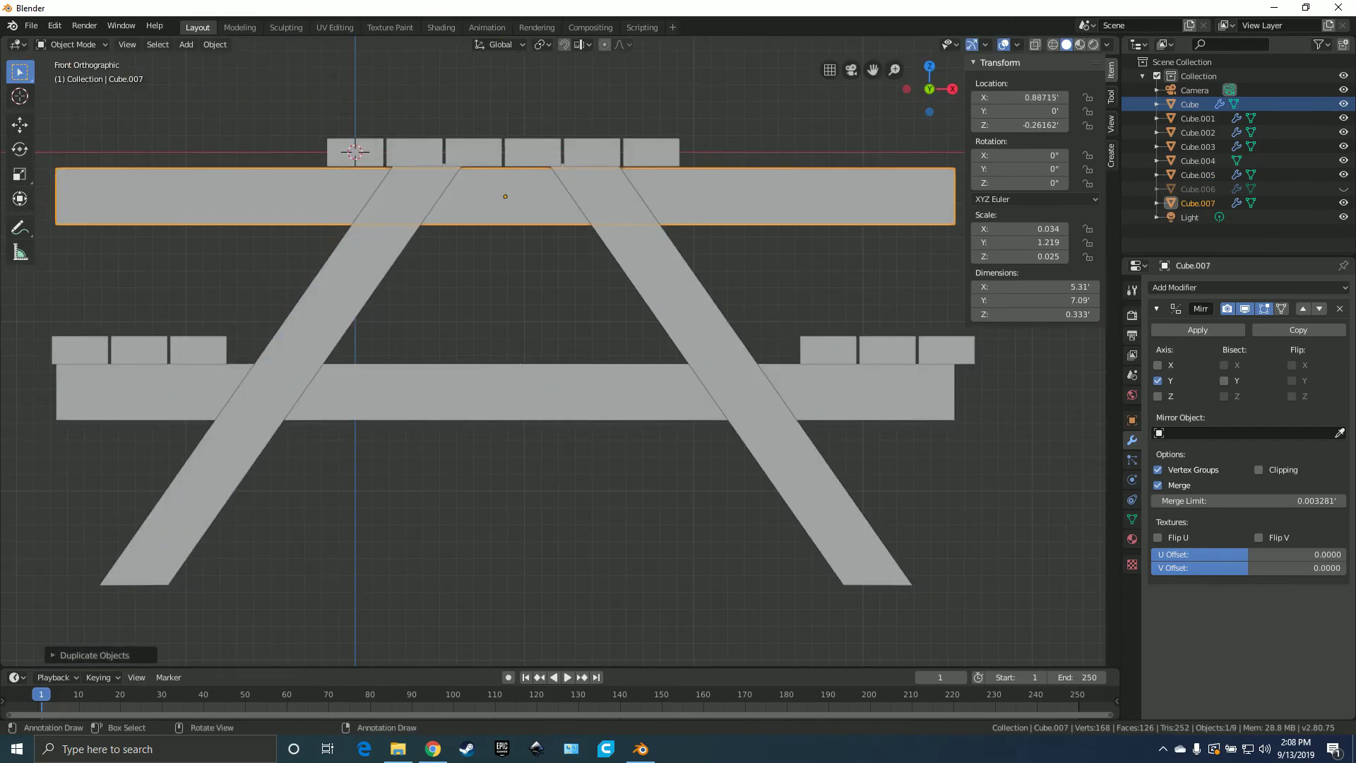
pyautogui.scroll(8, 562, 129)
pyautogui.press('g')
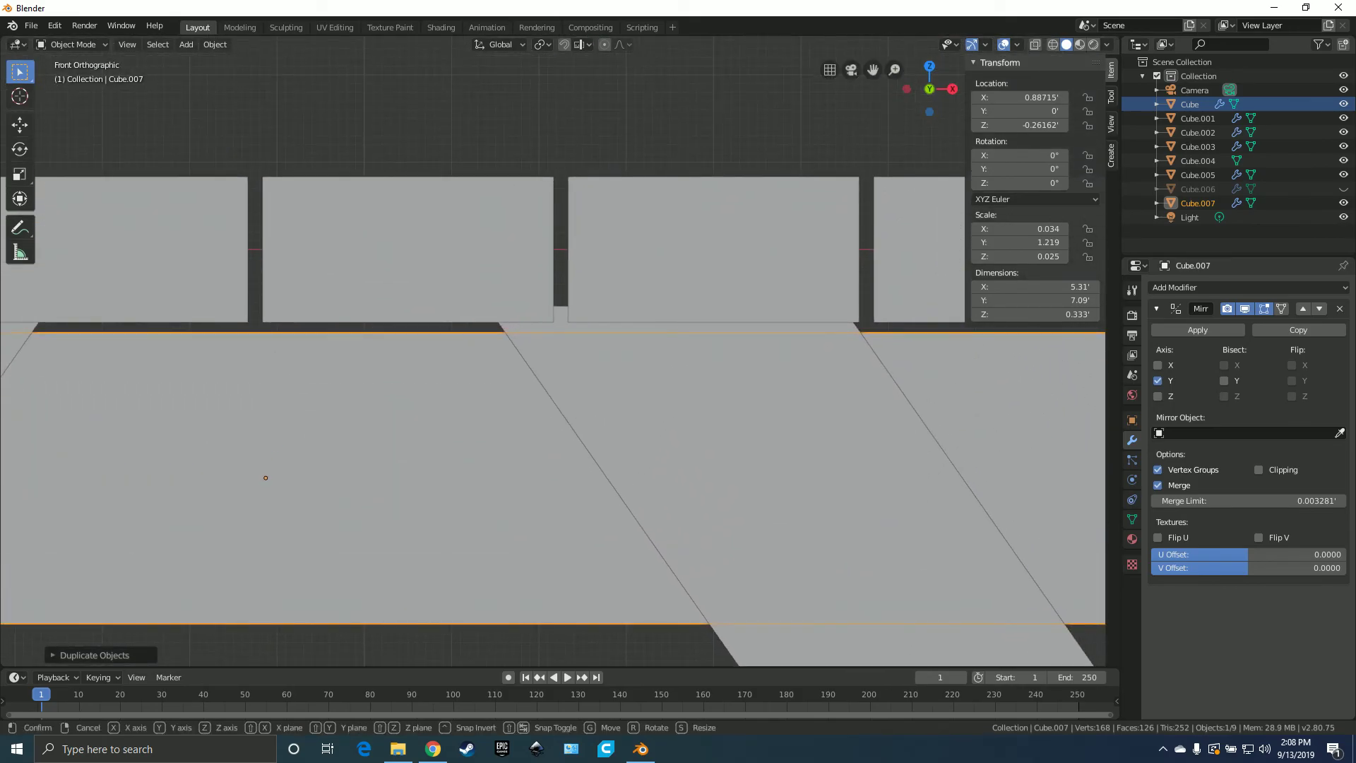
pyautogui.press('Return')
pyautogui.scroll(-8, 551, 353)
# - Scale the upper supports along X to about 1.88 ft to fit within the tabletop's width
pyautogui.moveTo(1024, 416); pyautogui.dragTo(1095, 446, button='middle')
pyautogui.press('s')
pyautogui.press('x')
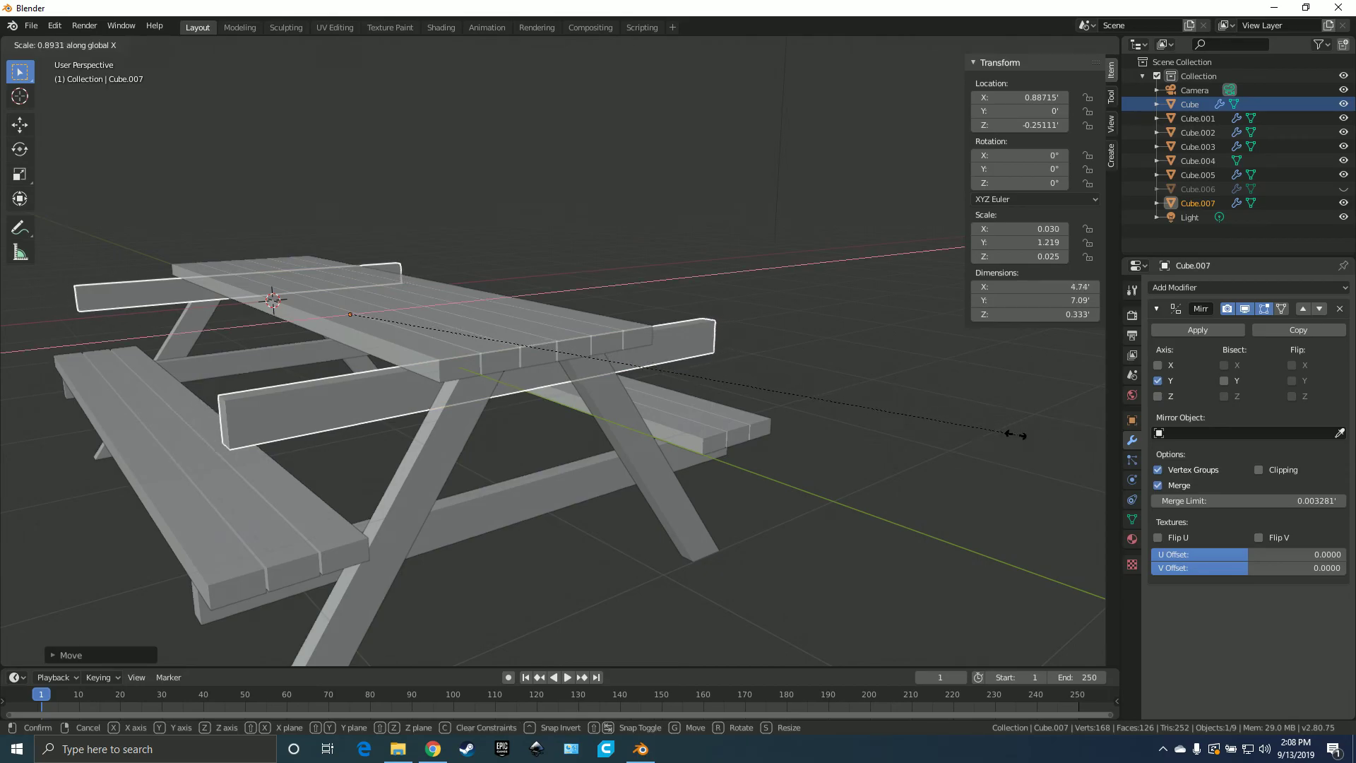
pyautogui.click(584, 443)
# - Inspect how the upper supports fit beneath the tabletop and against the legs
pyautogui.moveTo(584, 444); pyautogui.dragTo(822, 267, button='middle')
pyautogui.scroll(-2, 519, 353)
pyautogui.scroll(-3, 791, 339)
pyautogui.scroll(3, 777, 208)
pyautogui.scroll(3, 798, 244)
pyautogui.scroll(-3, 763, 268)
pyautogui.scroll(3, 823, 267)
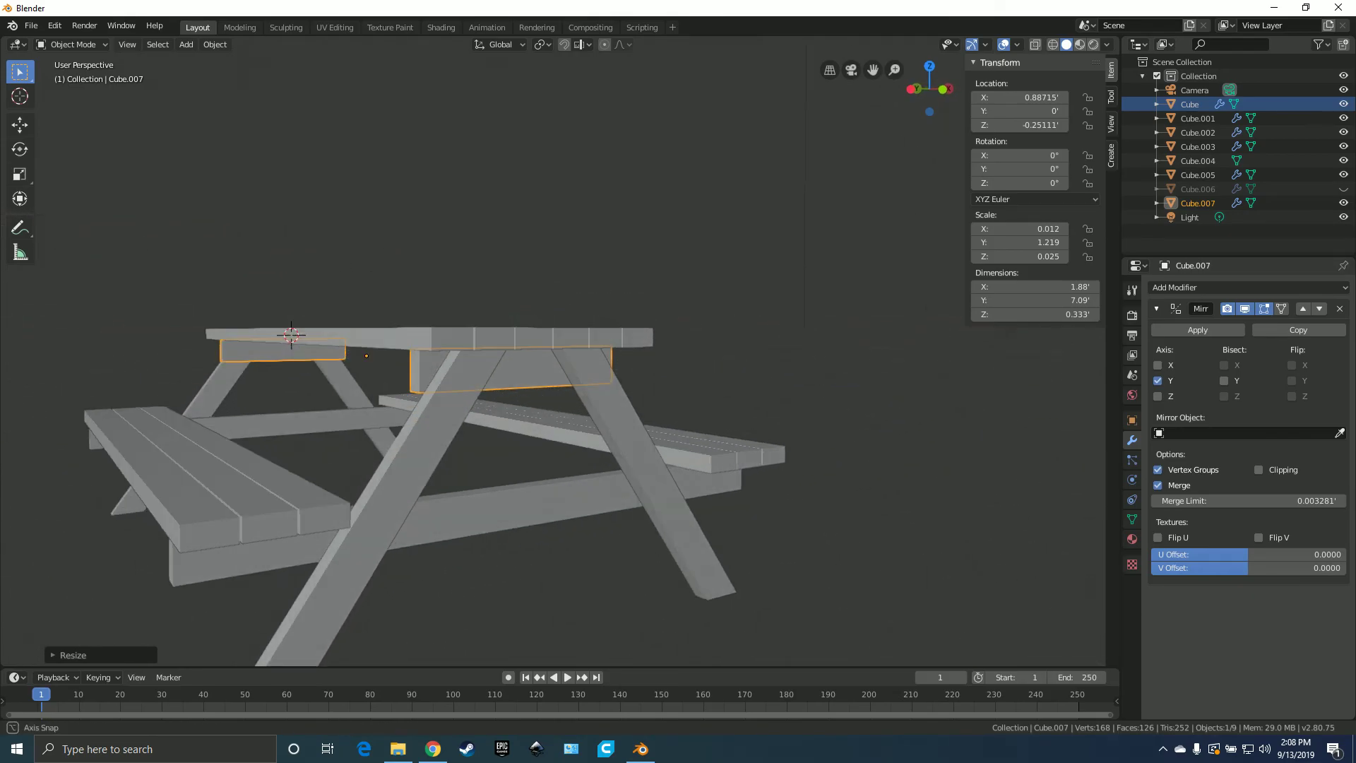
pyautogui.scroll(-2, 823, 267)
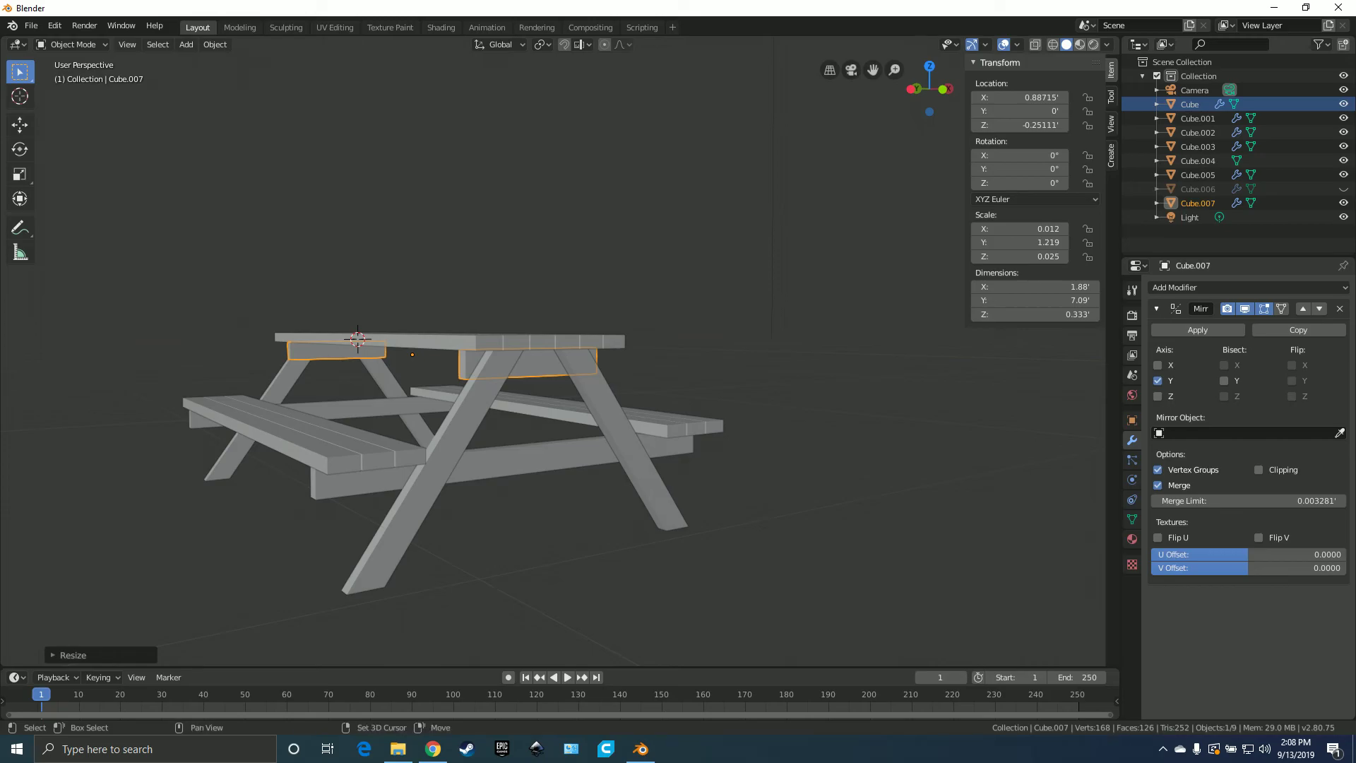
# - Add a cylinder mesh with 8 vertices at the 3D cursor
pyautogui.hotkey('shift', 'a')
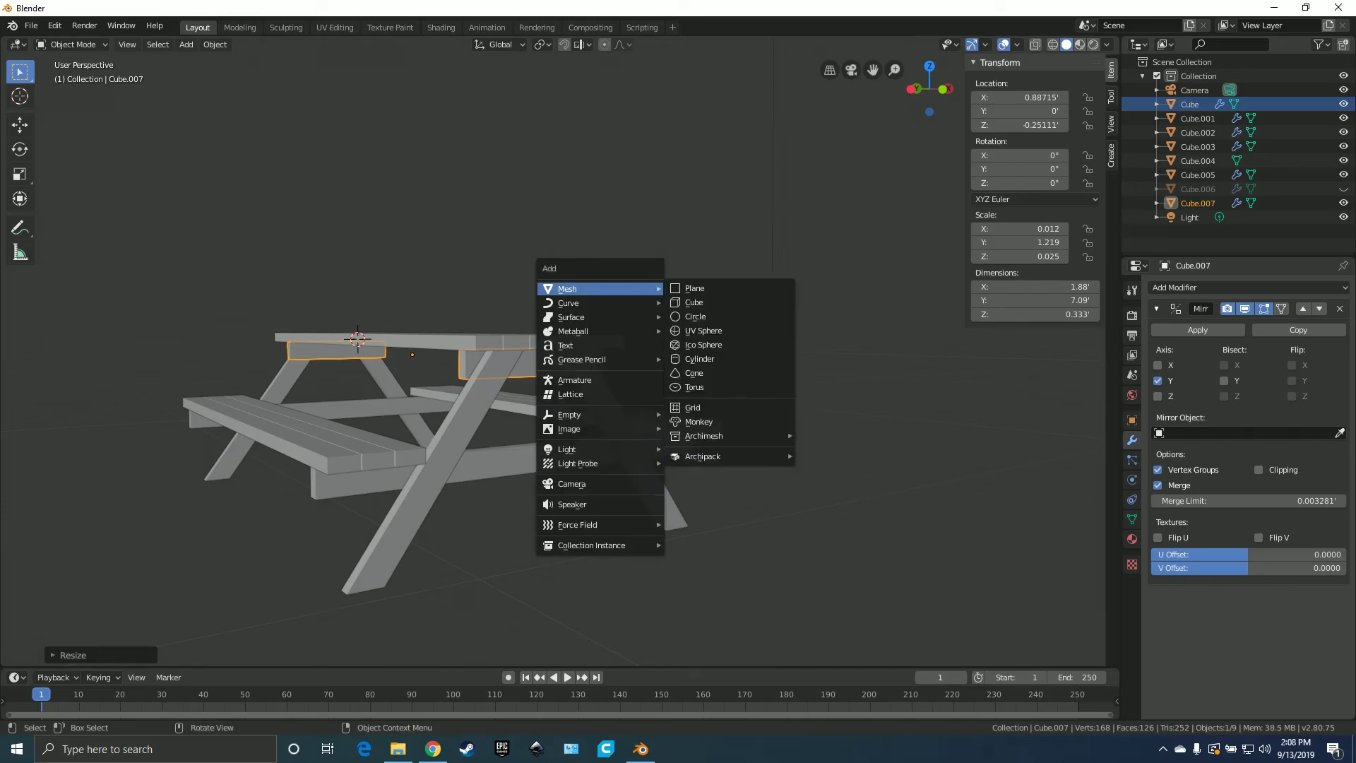
pyautogui.moveTo(600, 289)
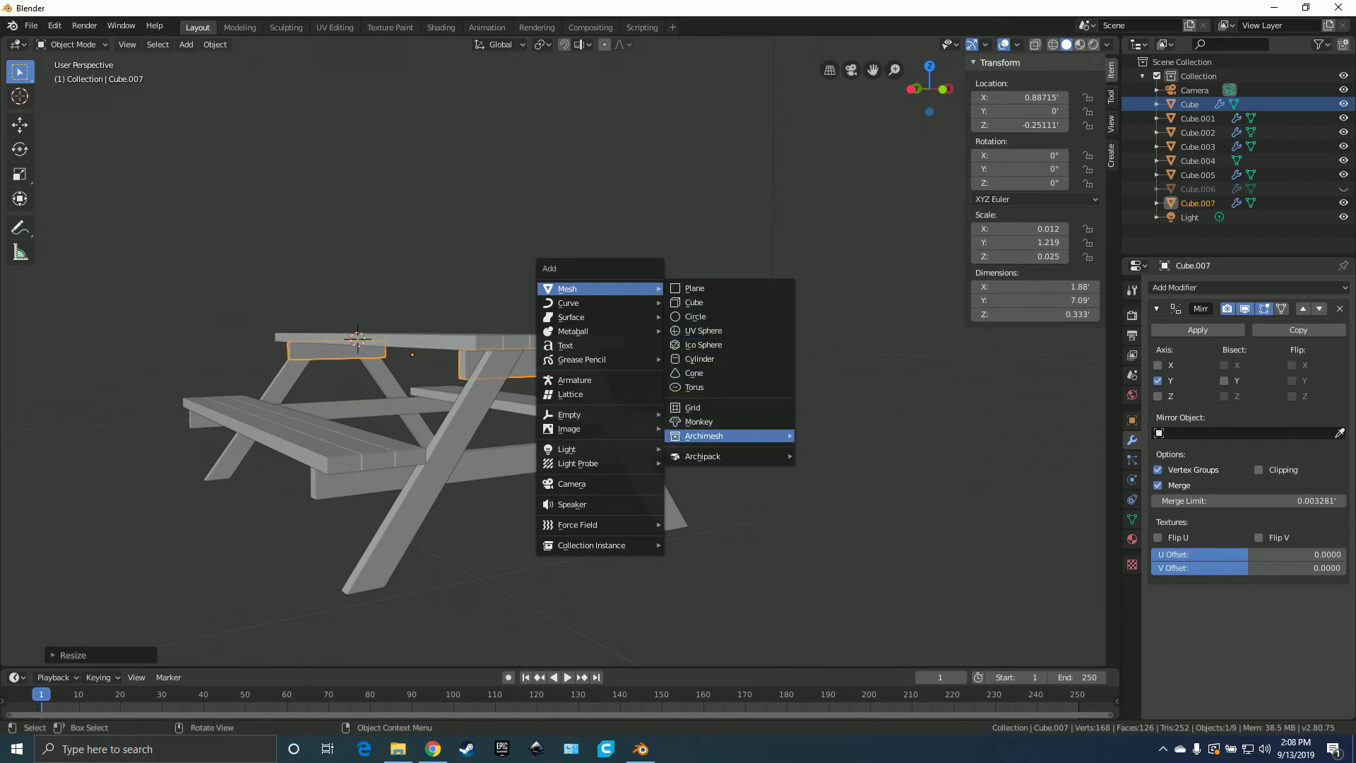
pyautogui.moveTo(704, 436)
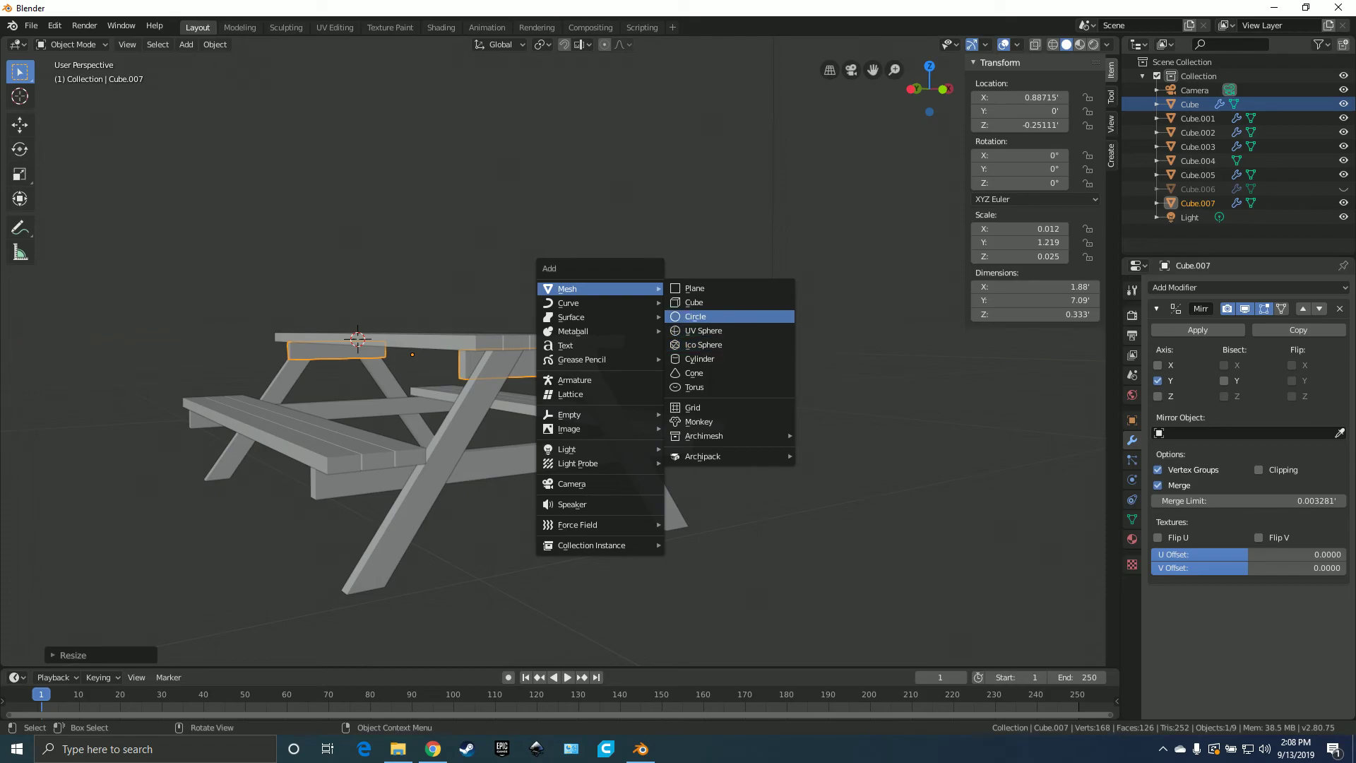
pyautogui.click(699, 358)
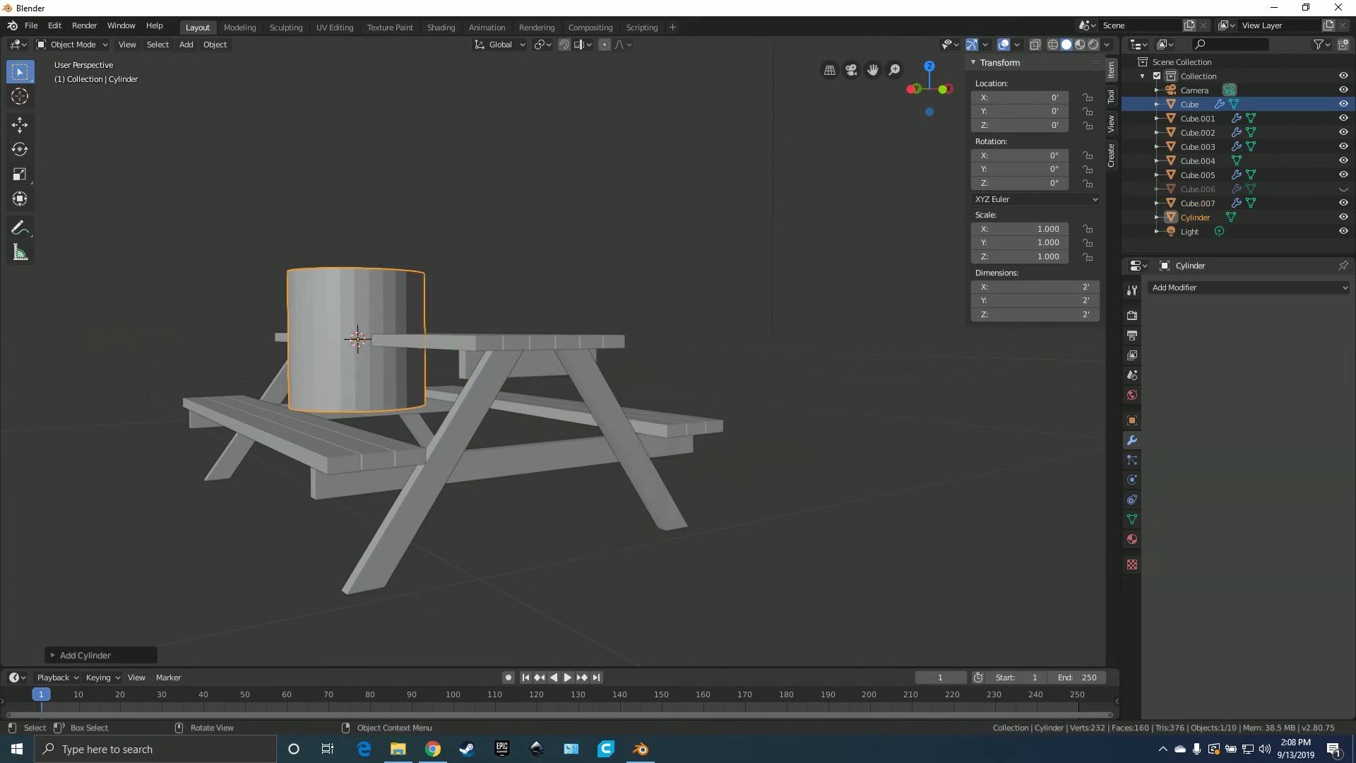
pyautogui.press('n')
pyautogui.press('t')
pyautogui.press('t')
pyautogui.press('n')
pyautogui.click(64, 655)
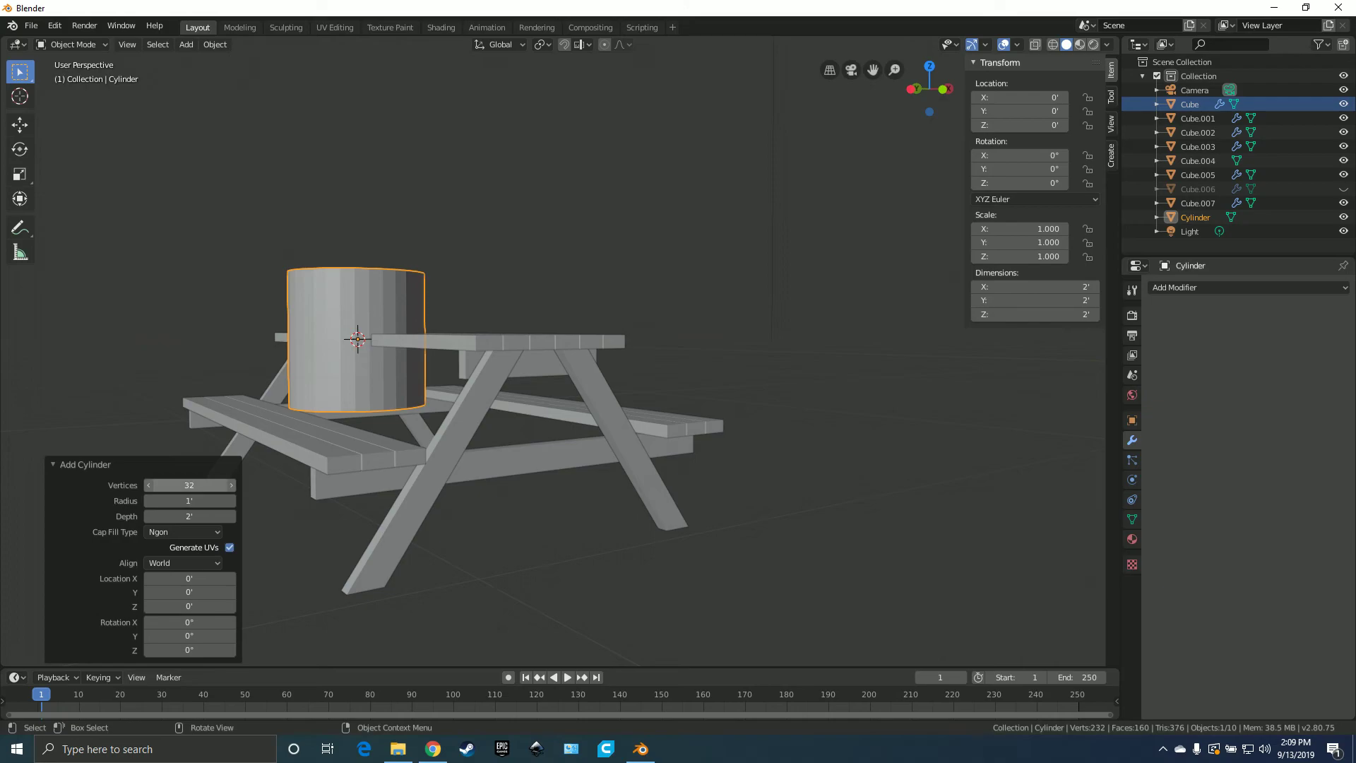
pyautogui.click(189, 485)
pyautogui.press('Return')
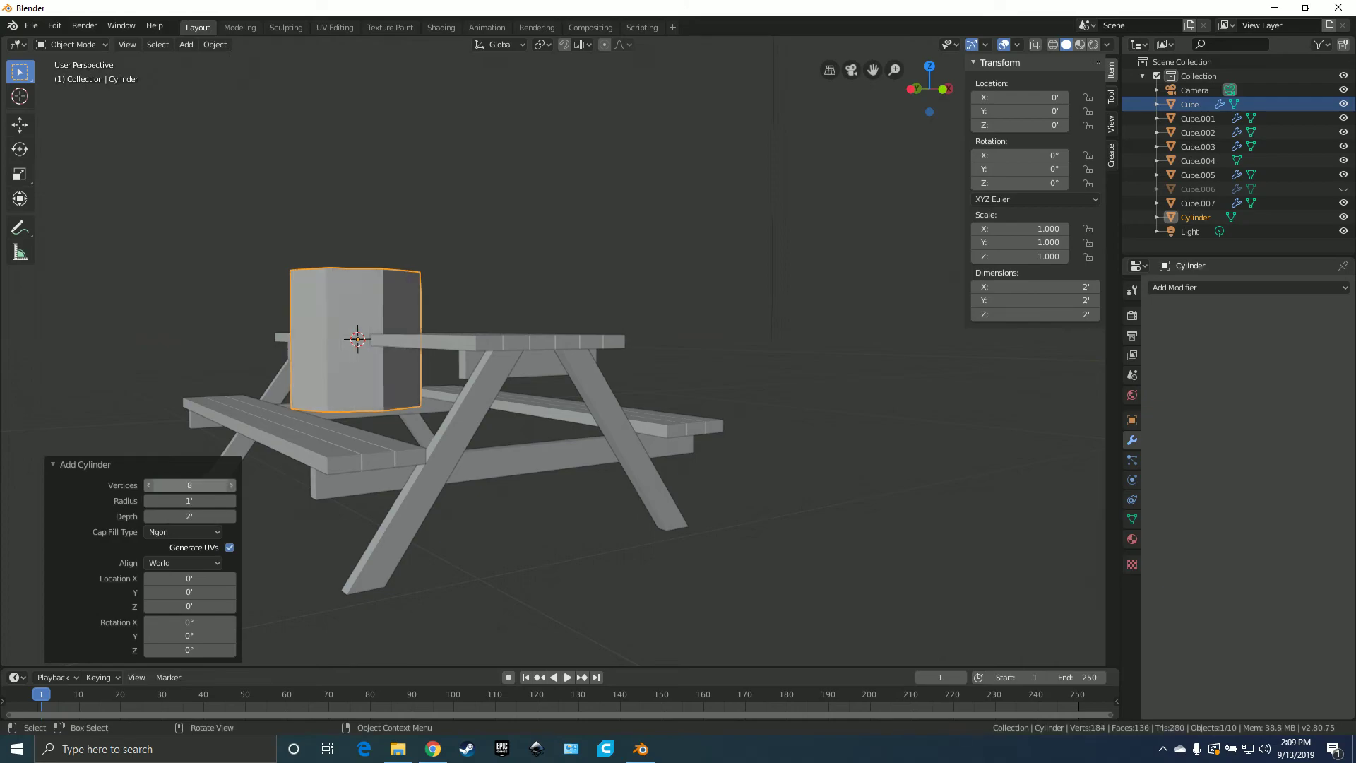
# - Scale the cylinder along Z to about 0.402, making it about 0.8 ft thick
pyautogui.moveTo(424, 395); pyautogui.dragTo(399, 477, button='middle')
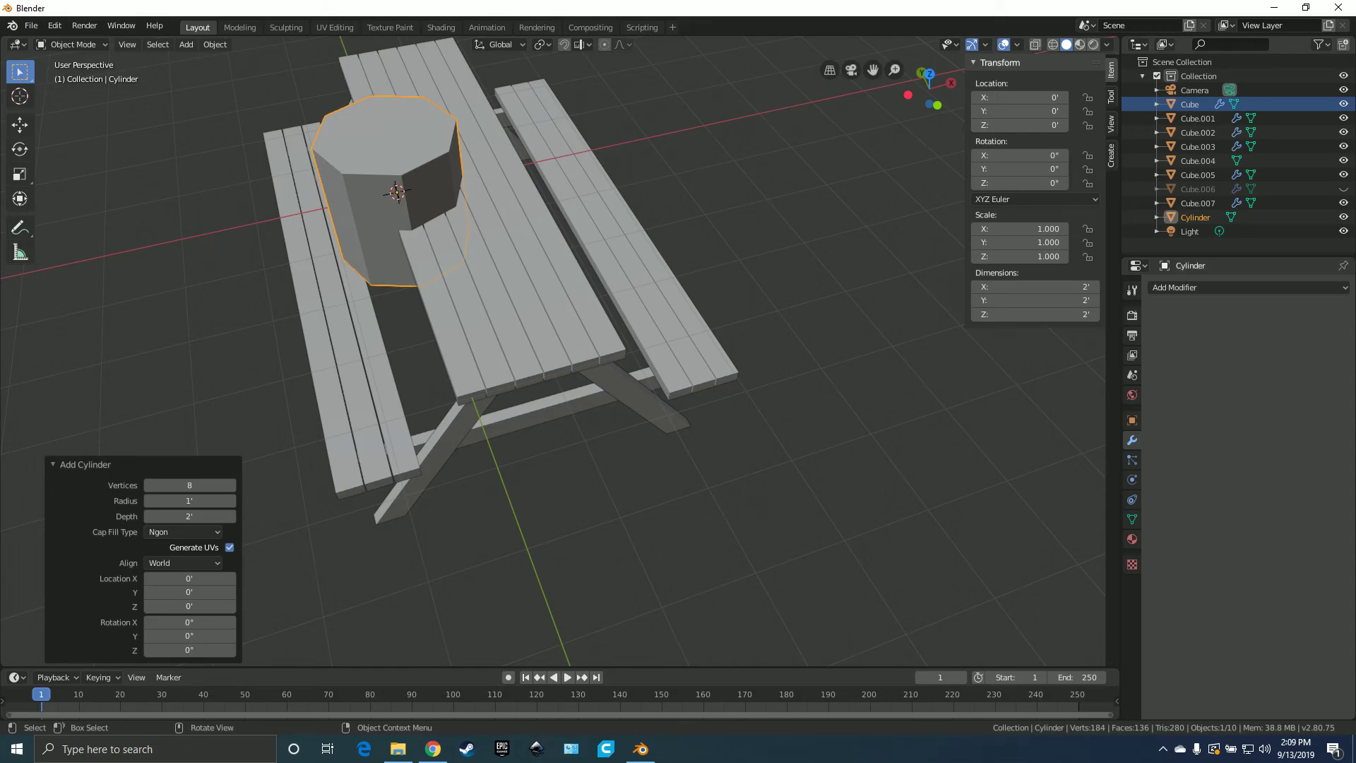
pyautogui.moveTo(399, 477); pyautogui.dragTo(650, 127, button='middle')
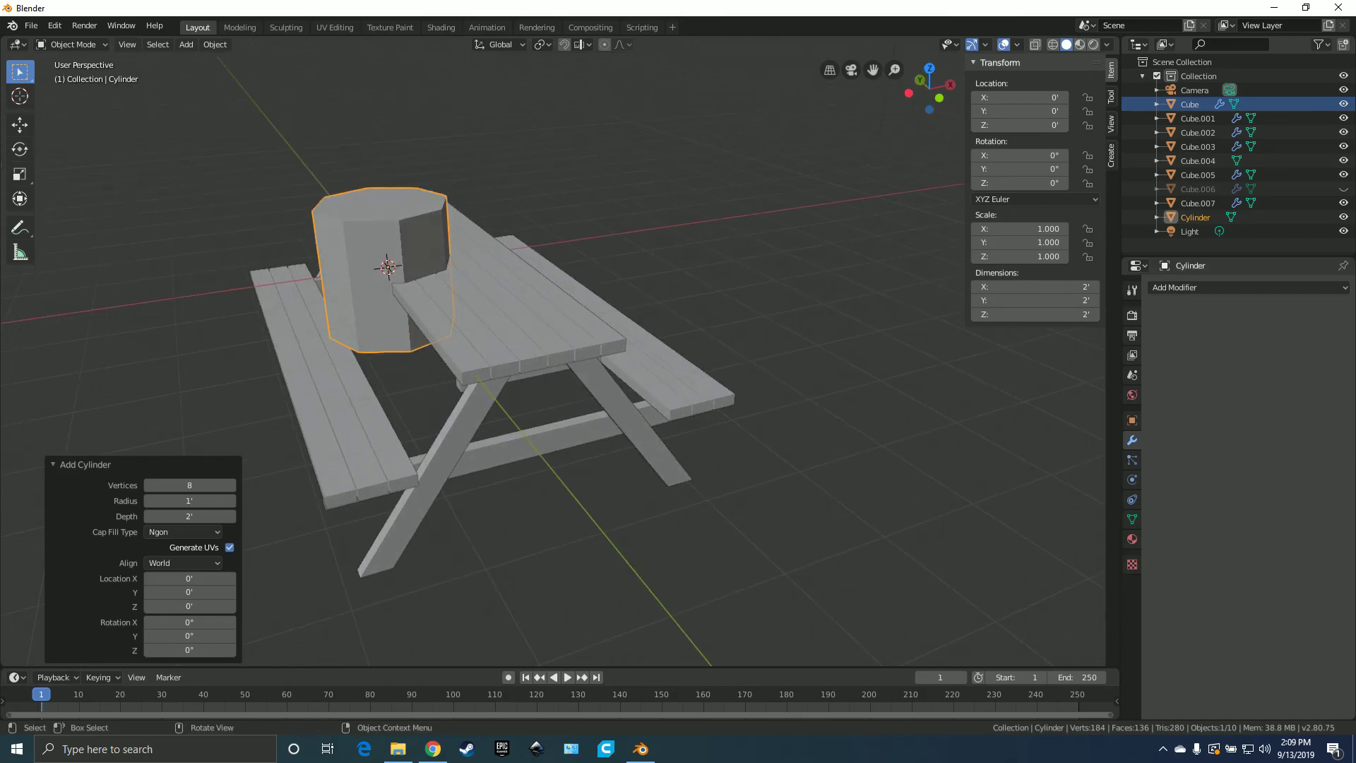
pyautogui.press('s')
pyautogui.press('z')
pyautogui.click(493, 208)
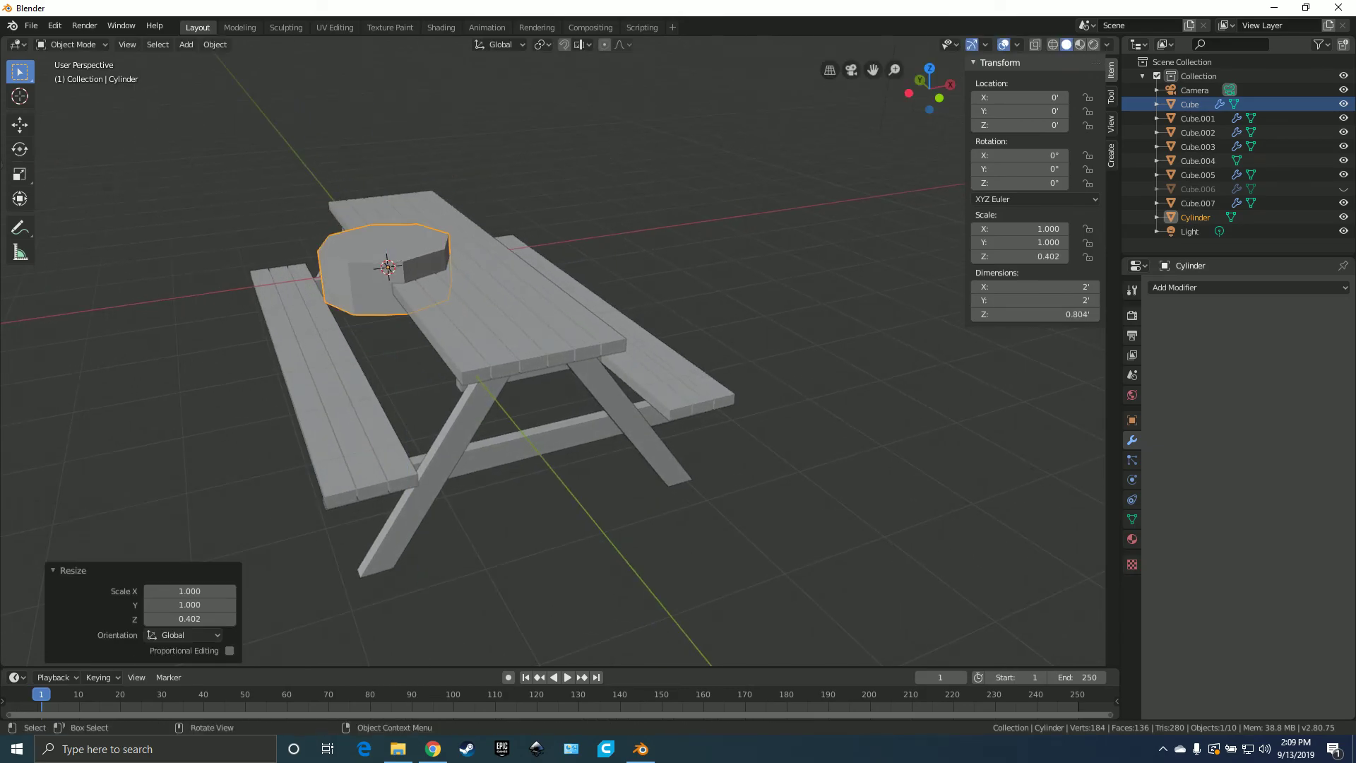
# - Rotate the cylinder 90° about the X axis and apply its rotation
pyautogui.write('rx')
pyautogui.write('90')
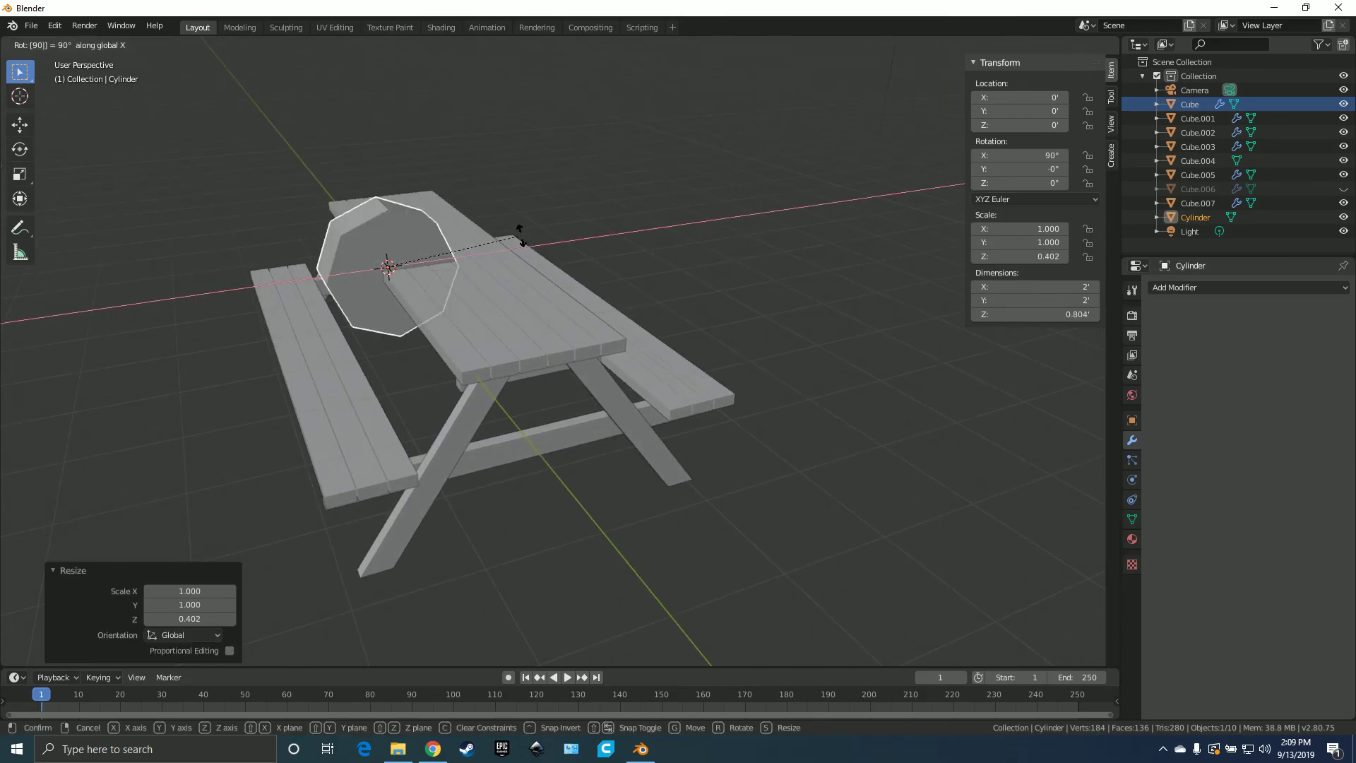
pyautogui.press('Return')
pyautogui.hotkey('ctrl', 'a')
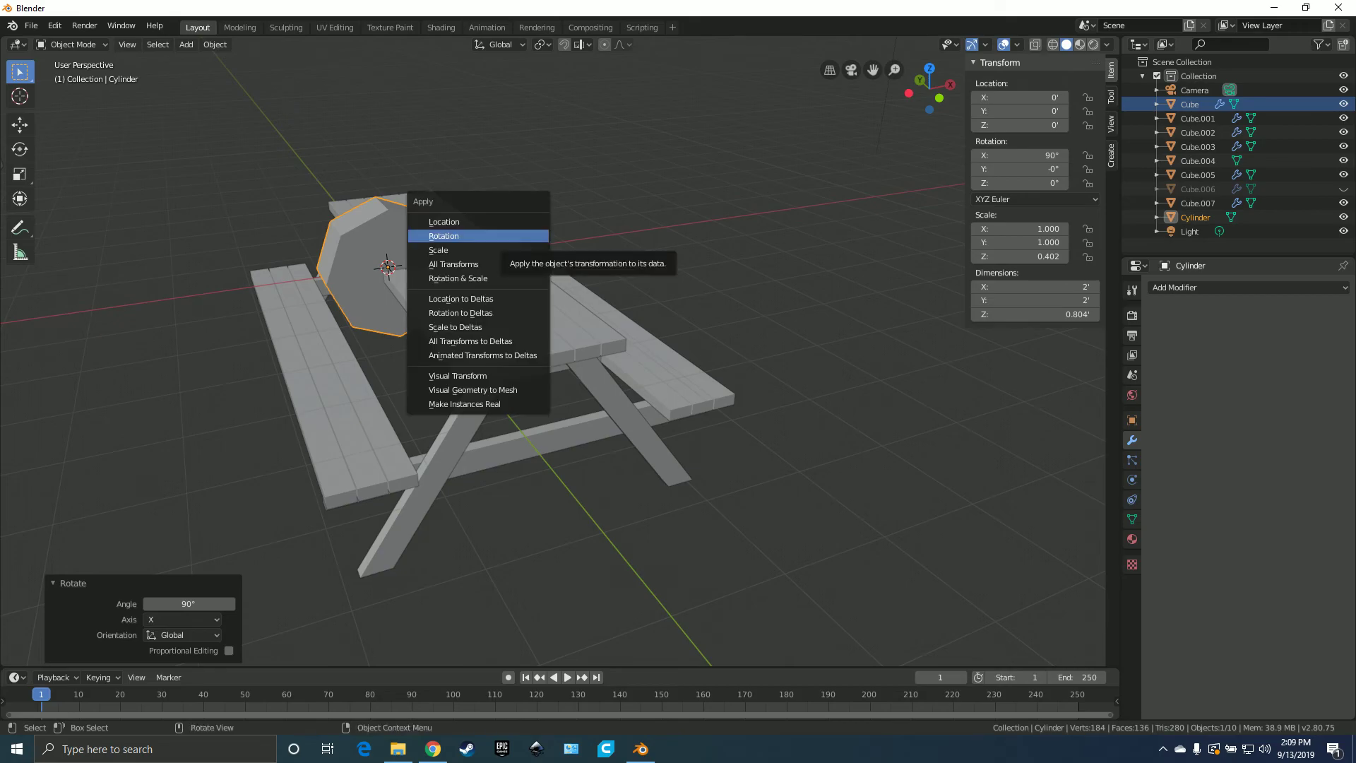
pyautogui.press('Return')
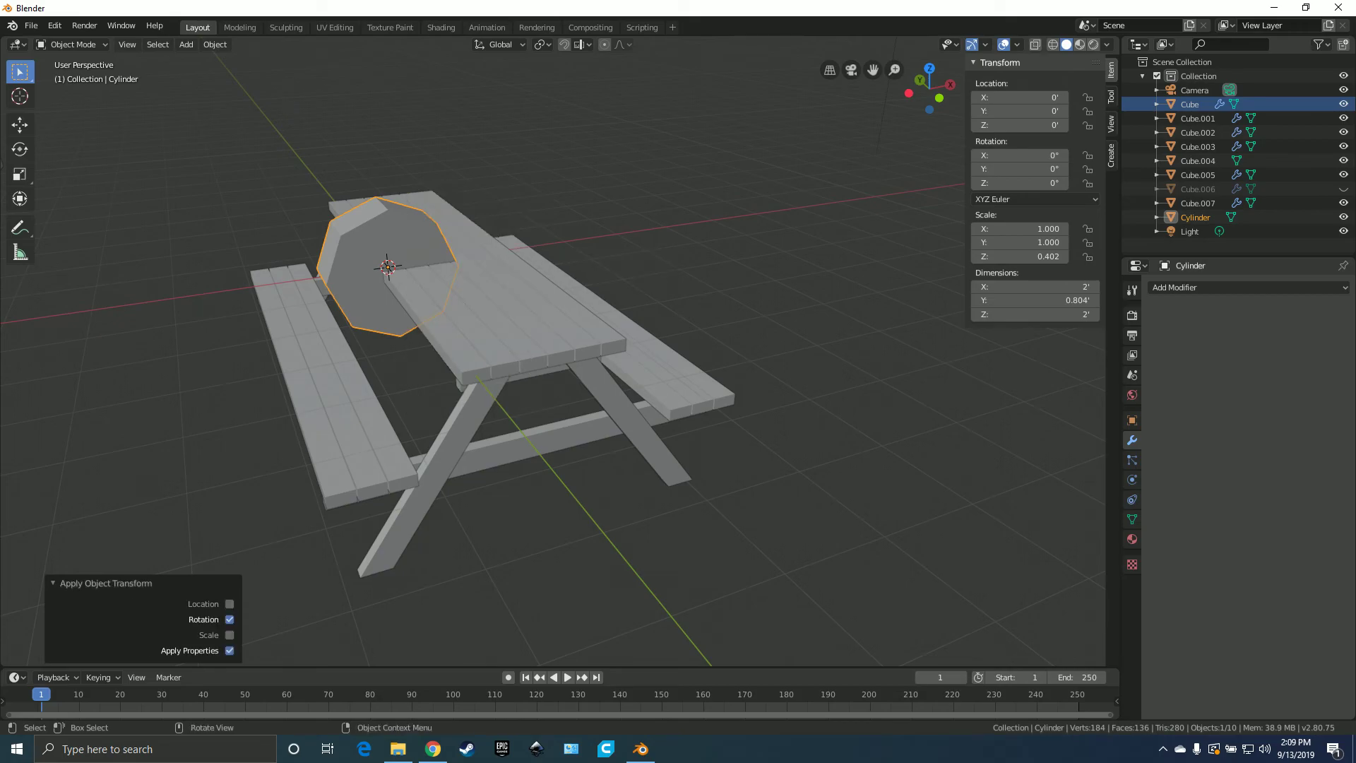
# - Add a Mirror modifier on X to the cylinder and move its entire mesh 1.75 ft along X in Edit Mode
pyautogui.click(1172, 287)
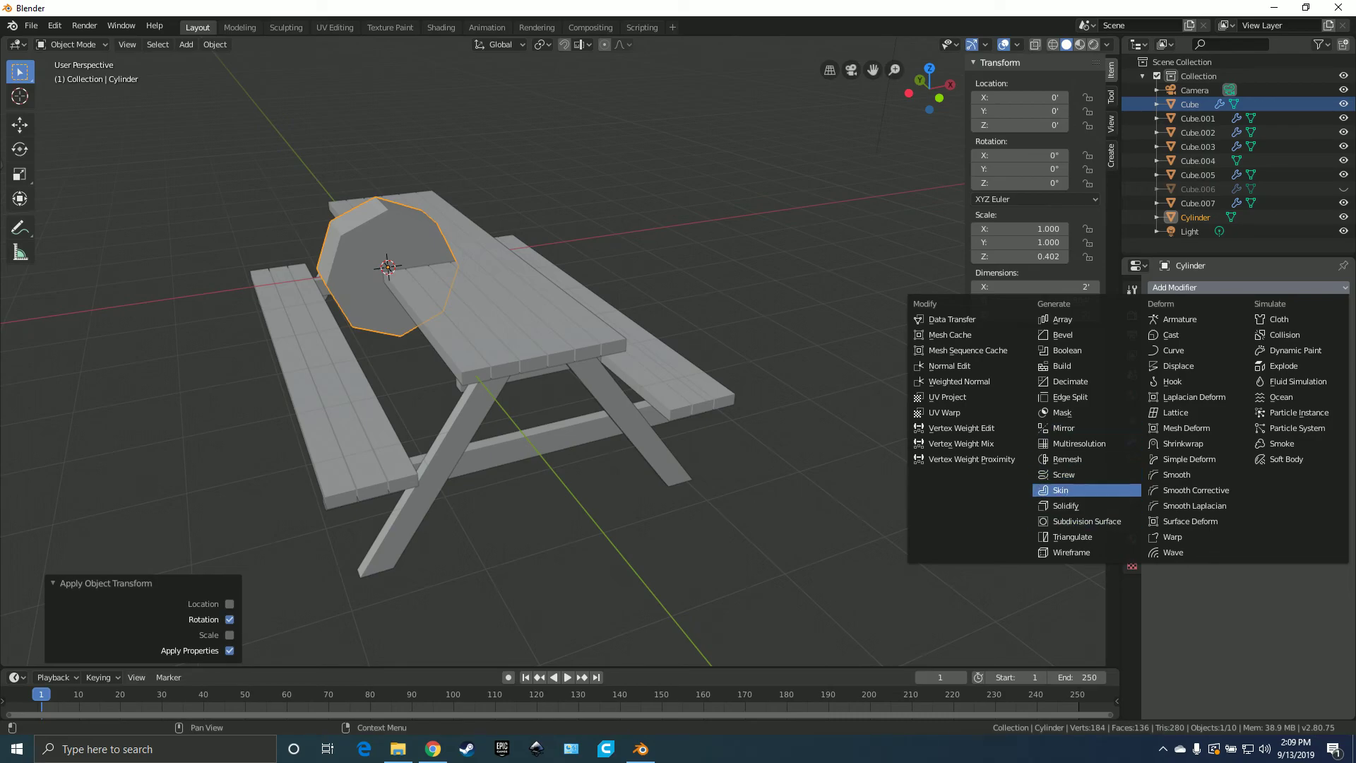
pyautogui.click(1063, 428)
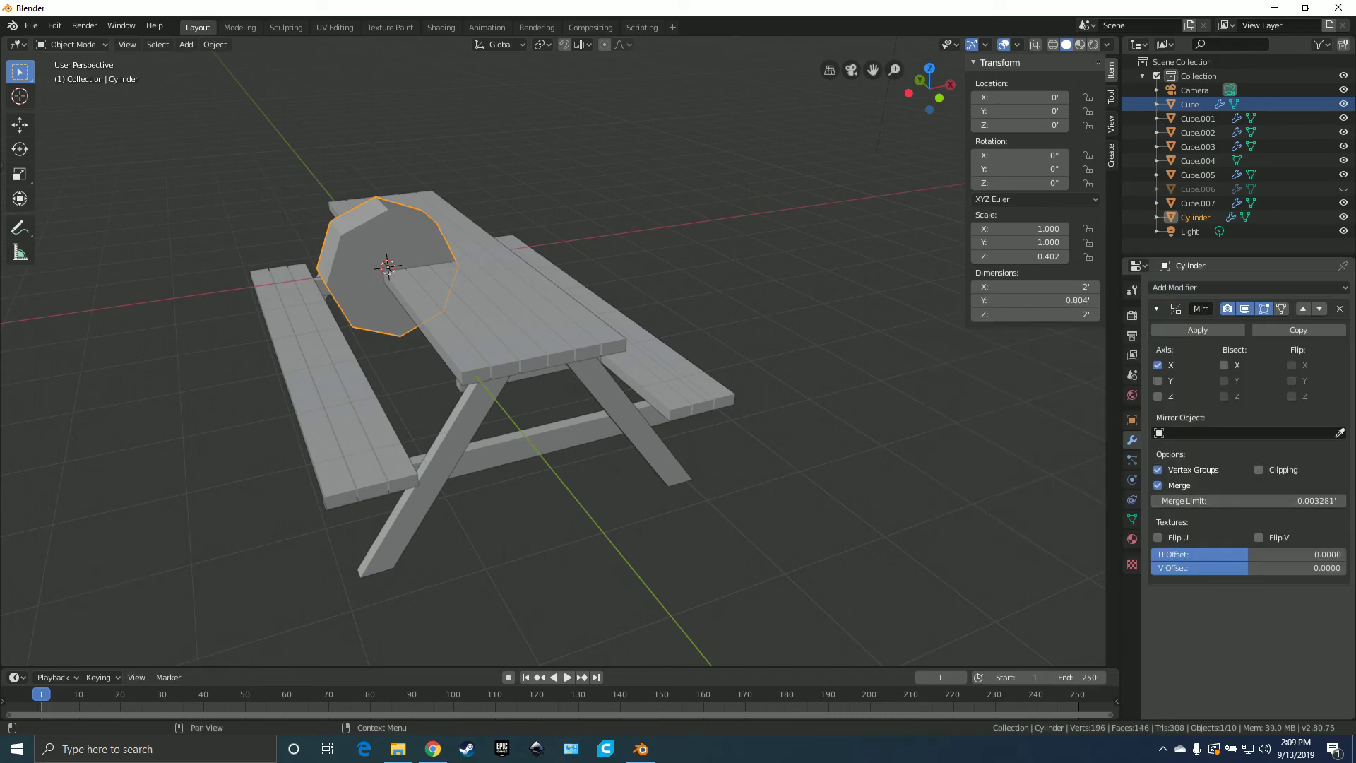
pyautogui.press('Tab')
pyautogui.hotkey('alt', 'a')
pyautogui.press('a')
pyautogui.press('g')
pyautogui.press('x')
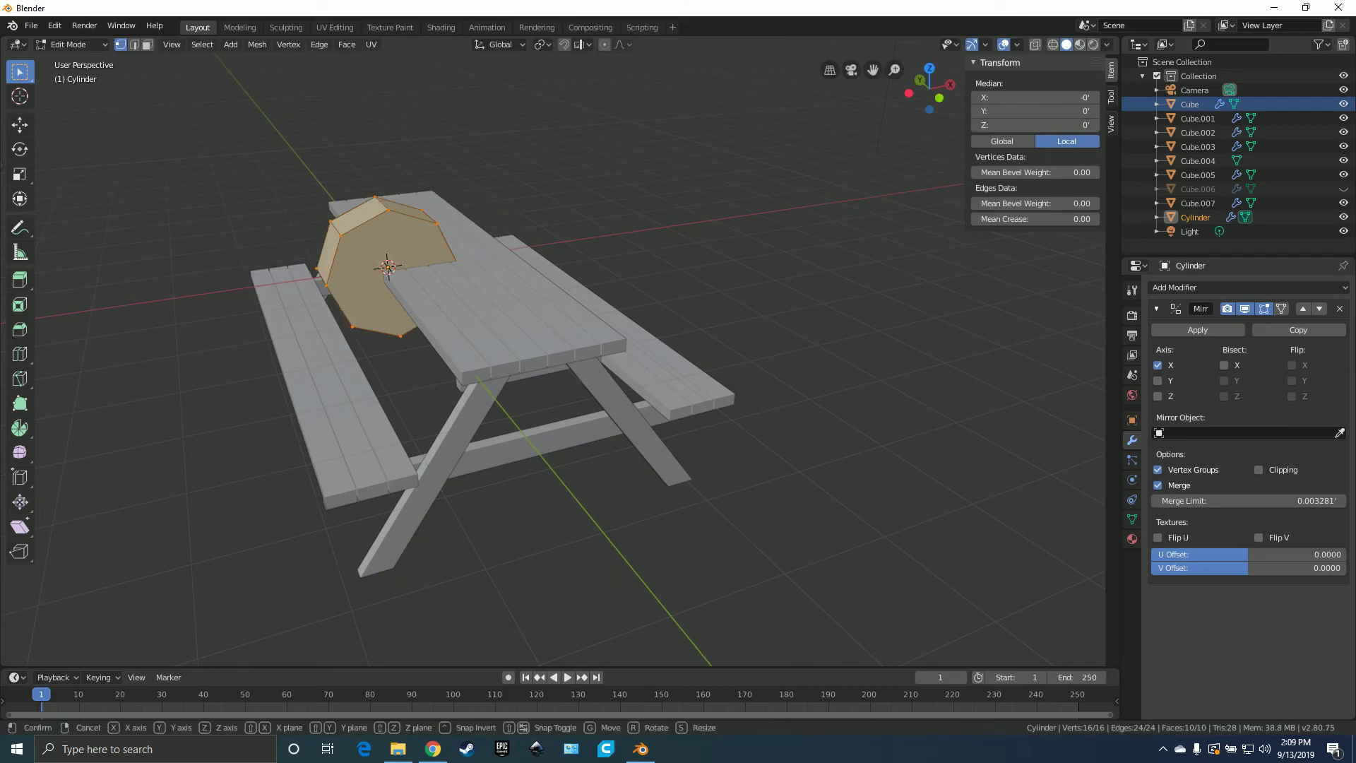
pyautogui.press('Return')
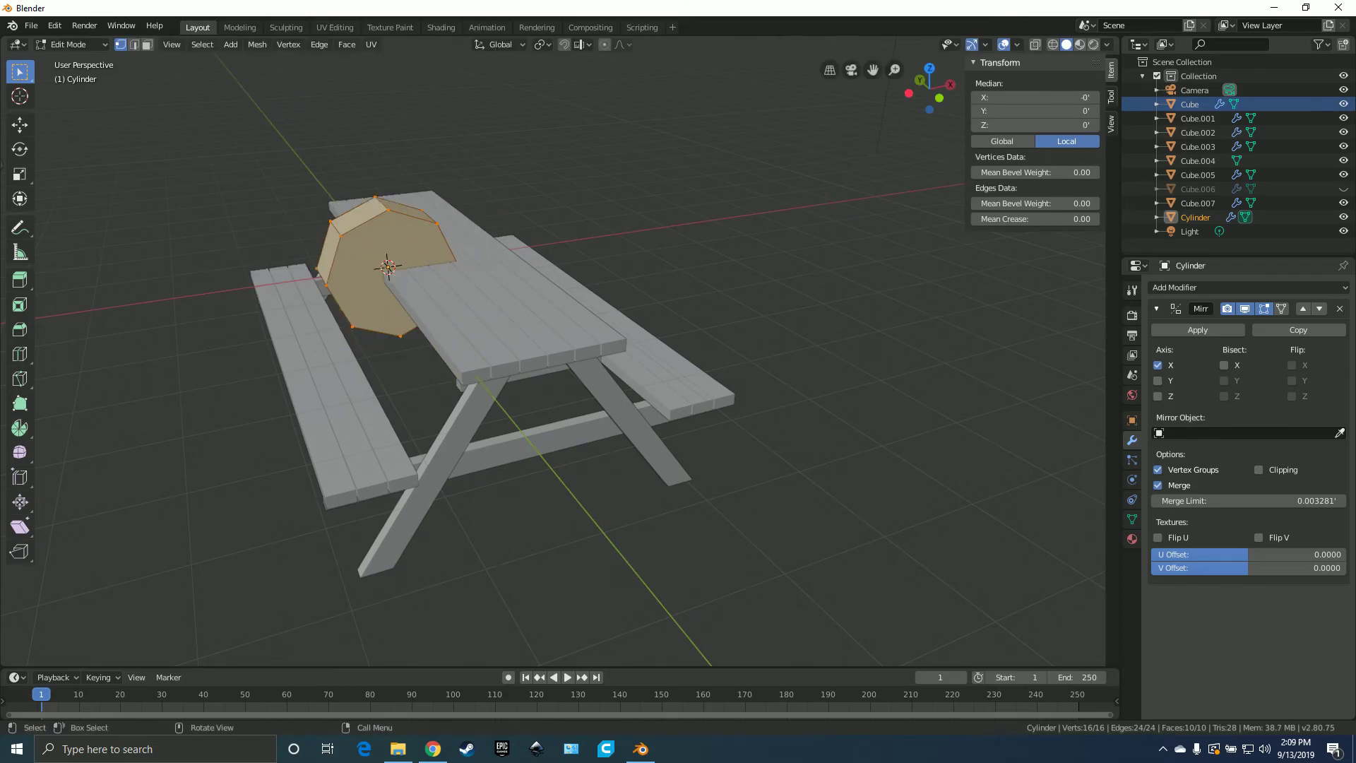
pyautogui.write('gx1.75')
pyautogui.press('Return')
# - In front view, scale the mirrored cylinder object down uniformly to about 0.070 of its size
pyautogui.press('KP_1')
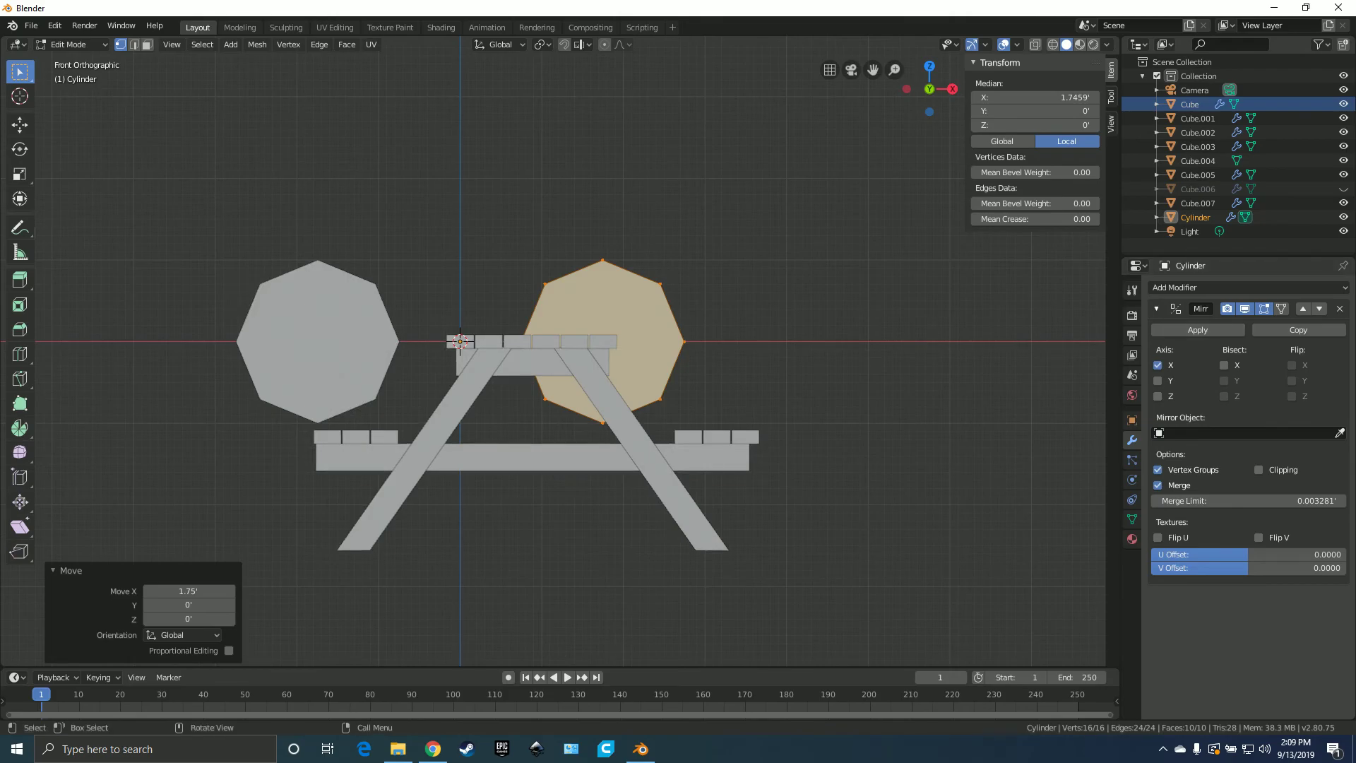
pyautogui.scroll(2, 571, 350)
pyautogui.press('Tab')
pyautogui.press('s')
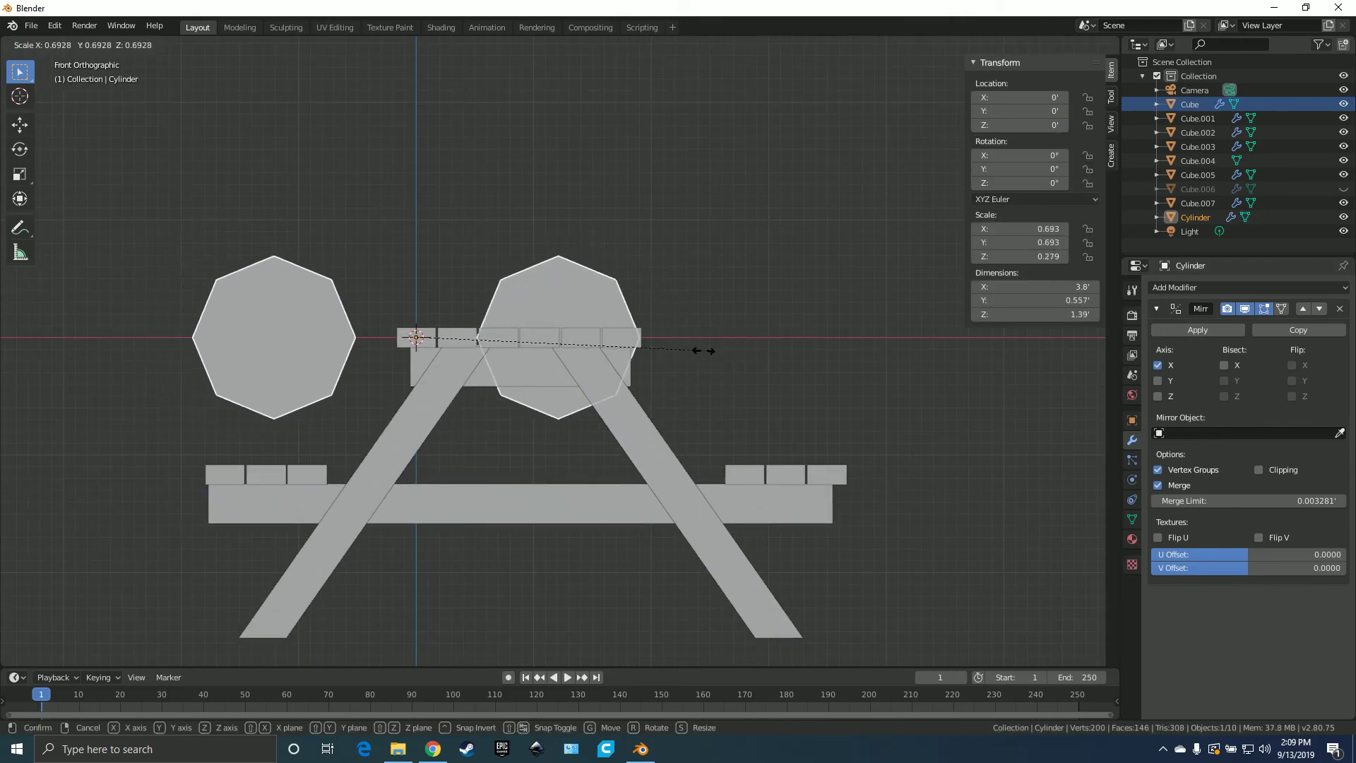
pyautogui.click(438, 357)
pyautogui.press('g')
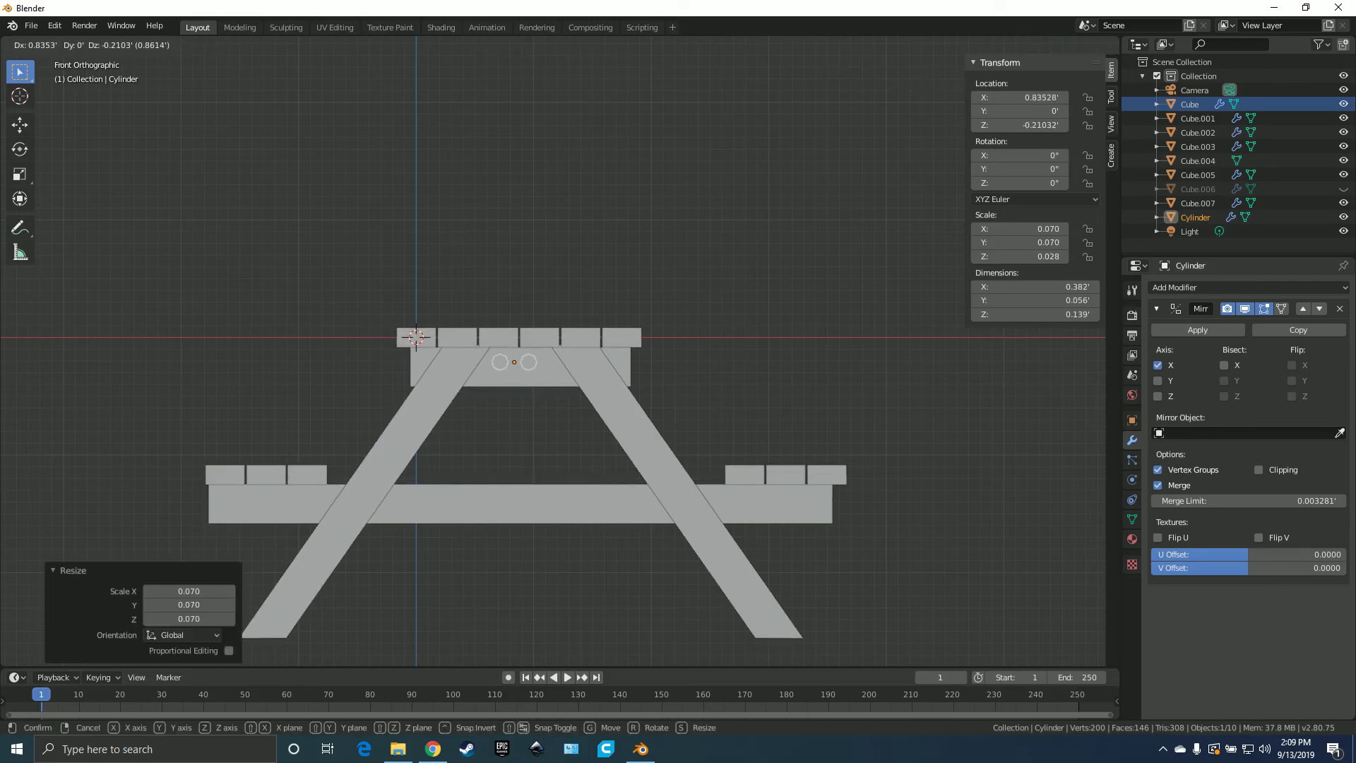
pyautogui.rightClick(537, 382)
# - Edit the near upper cross support's mesh and snap the 3D cursor to its centre
pyautogui.moveTo(537, 382); pyautogui.dragTo(494, 367, button='middle')
pyautogui.click(512, 370)
pyautogui.press('Tab')
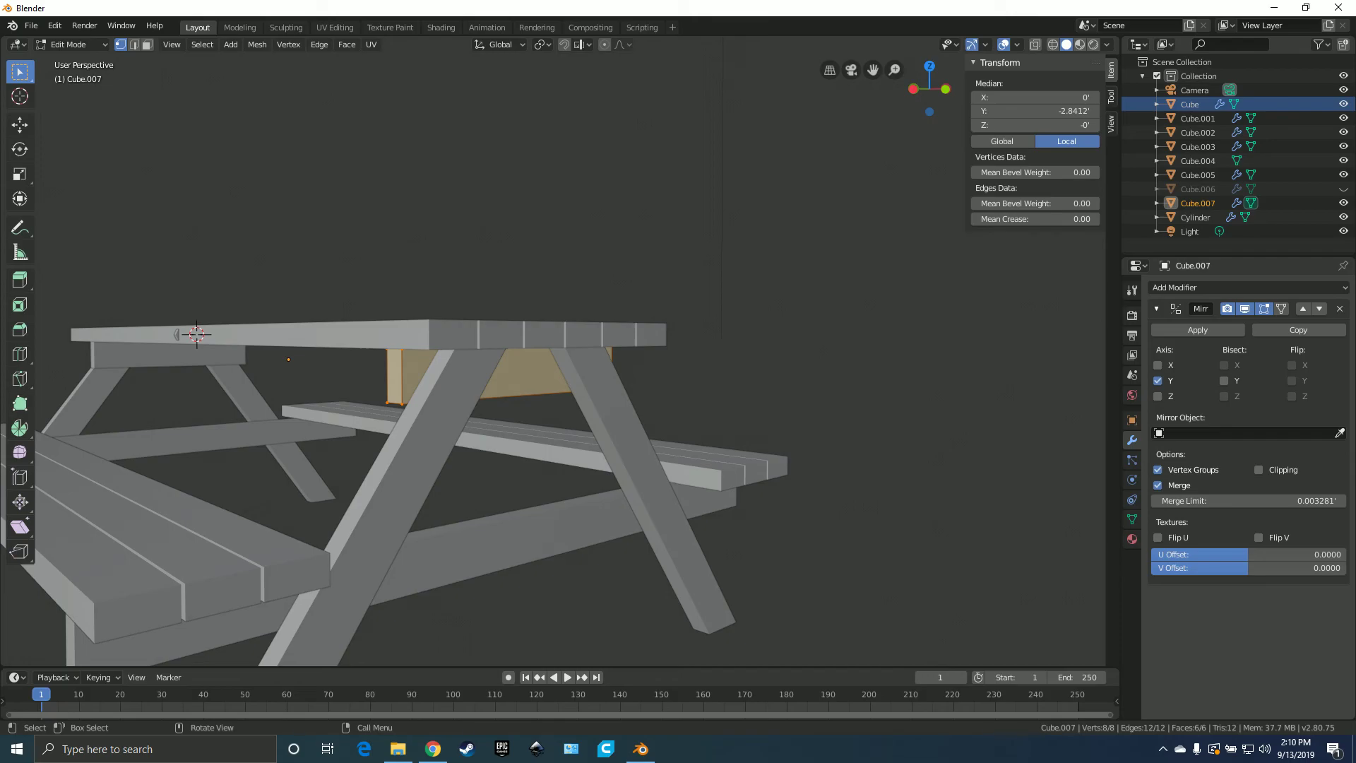
pyautogui.moveTo(495, 367); pyautogui.dragTo(543, 130, button='middle')
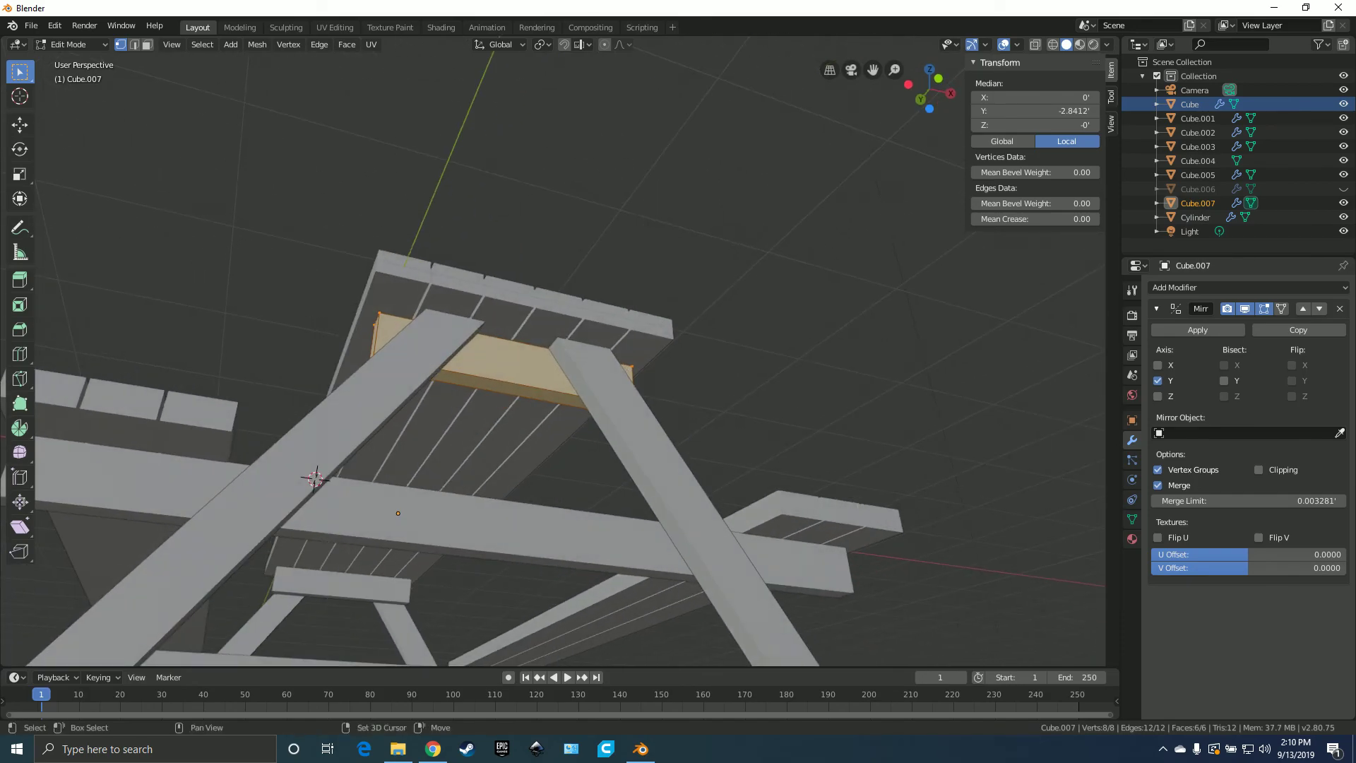
pyautogui.hotkey('shift', 's')
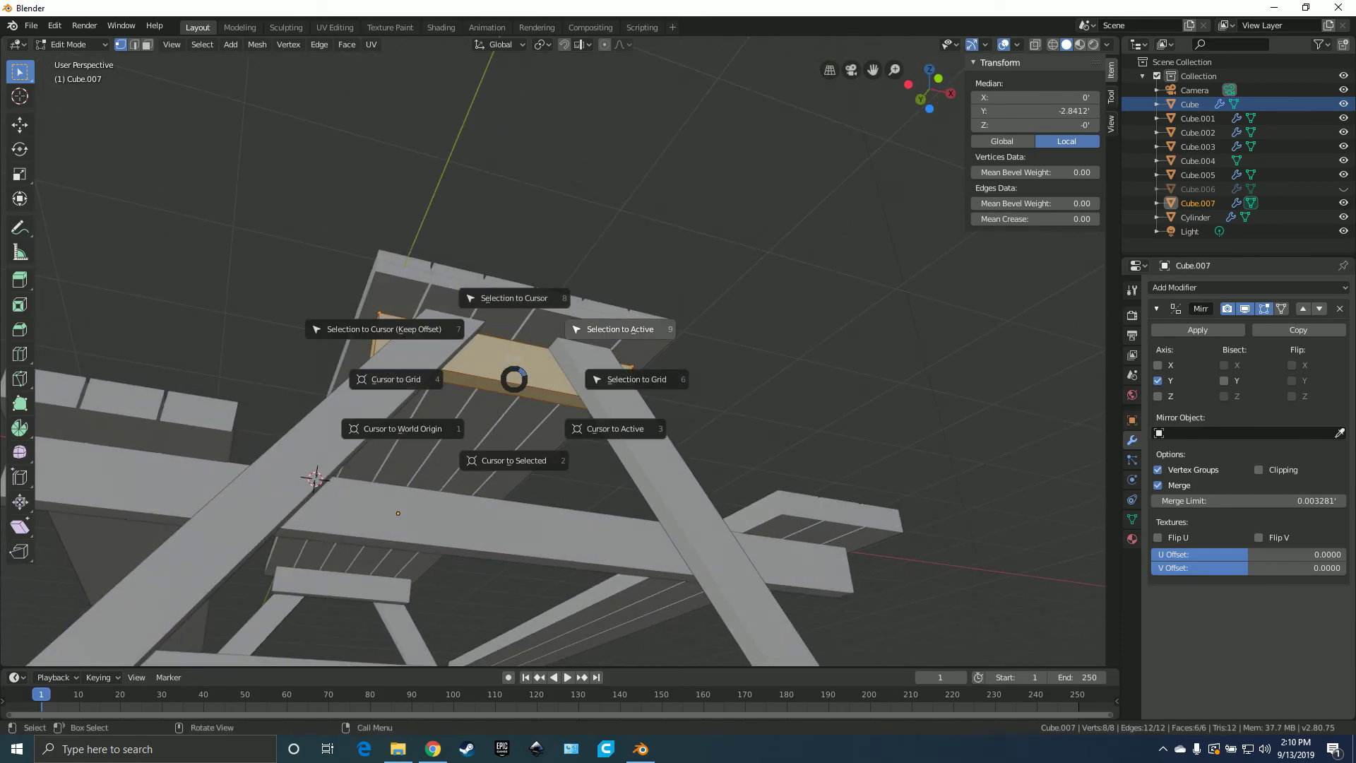
pyautogui.click(513, 459)
# - Examine the 3D cursor's position within the upper support in front, right and perspective views
pyautogui.moveTo(514, 459); pyautogui.dragTo(526, 607, button='middle')
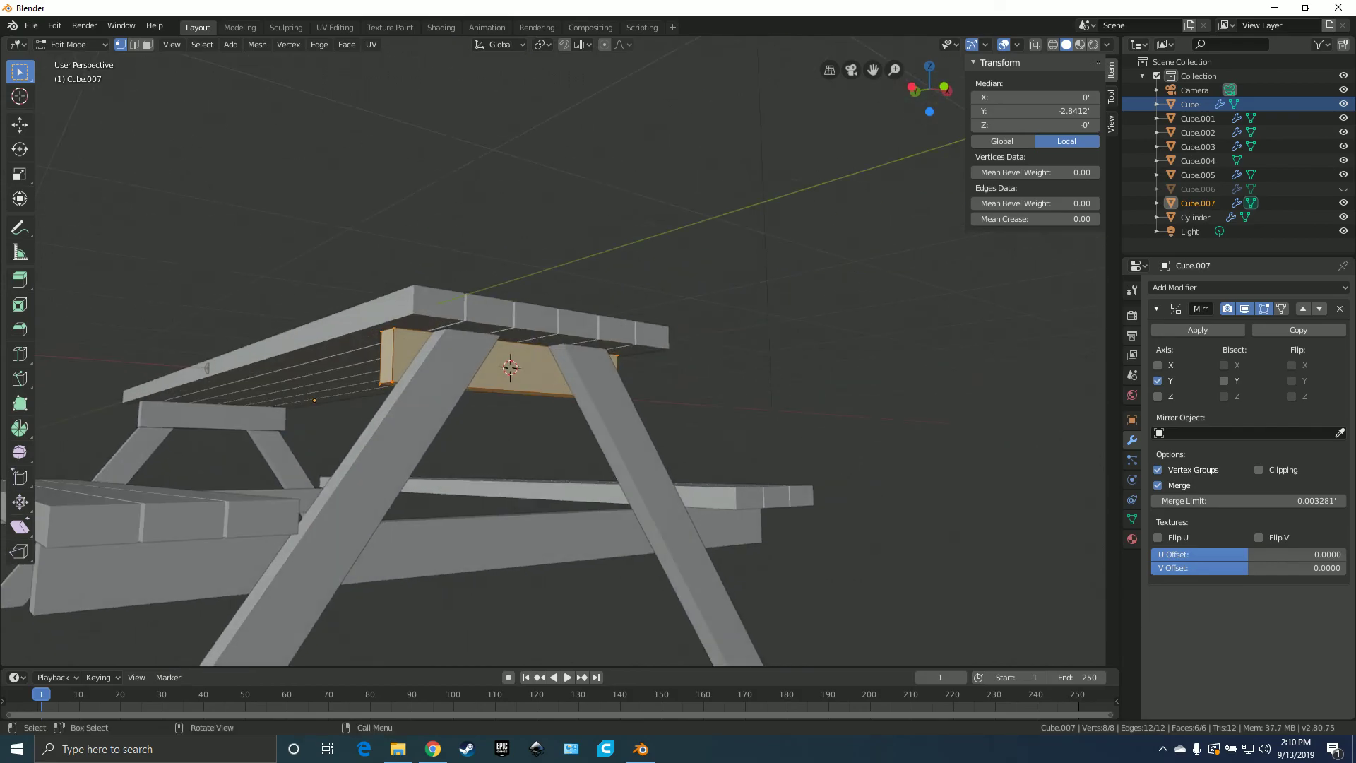
pyautogui.moveTo(508, 395); pyautogui.dragTo(582, 406, button='middle')
pyautogui.press('KP_1')
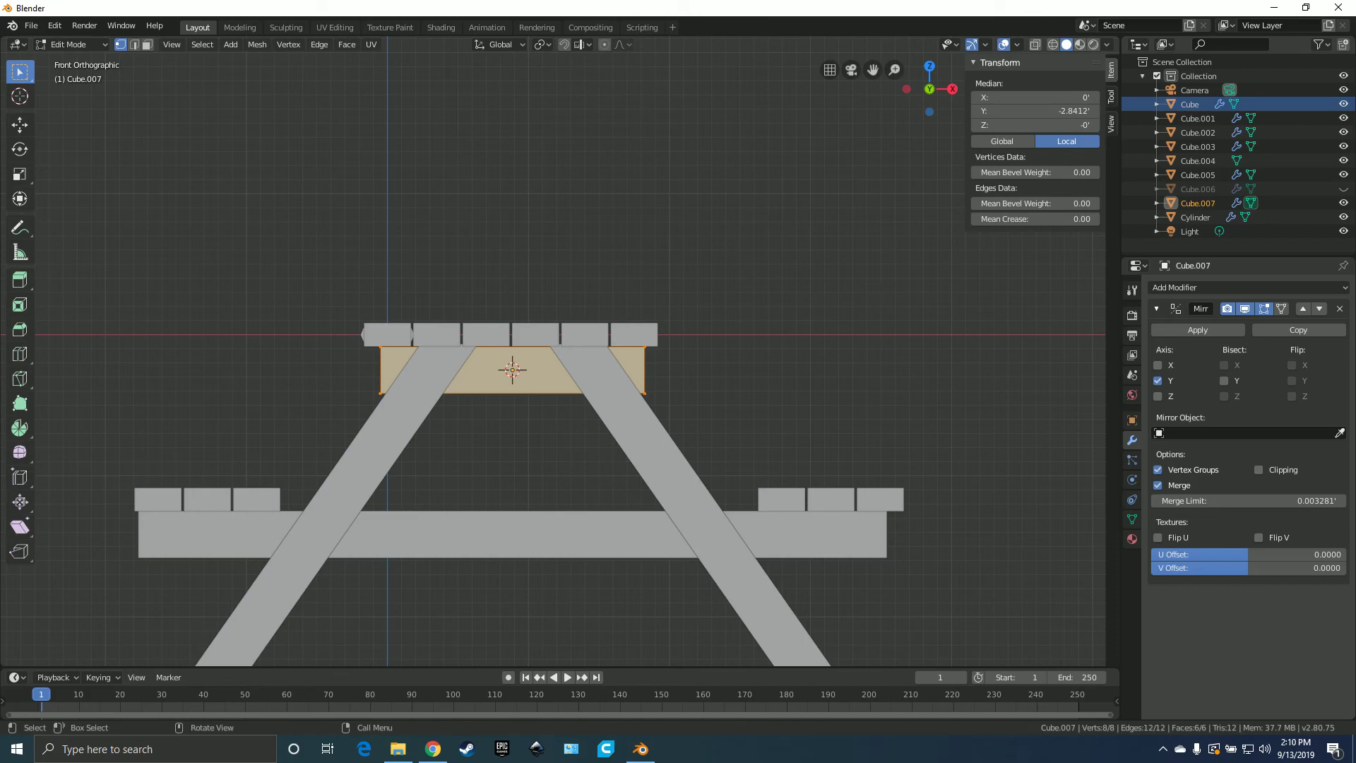
pyautogui.press('KP_3')
pyautogui.scroll(7, 557, 348)
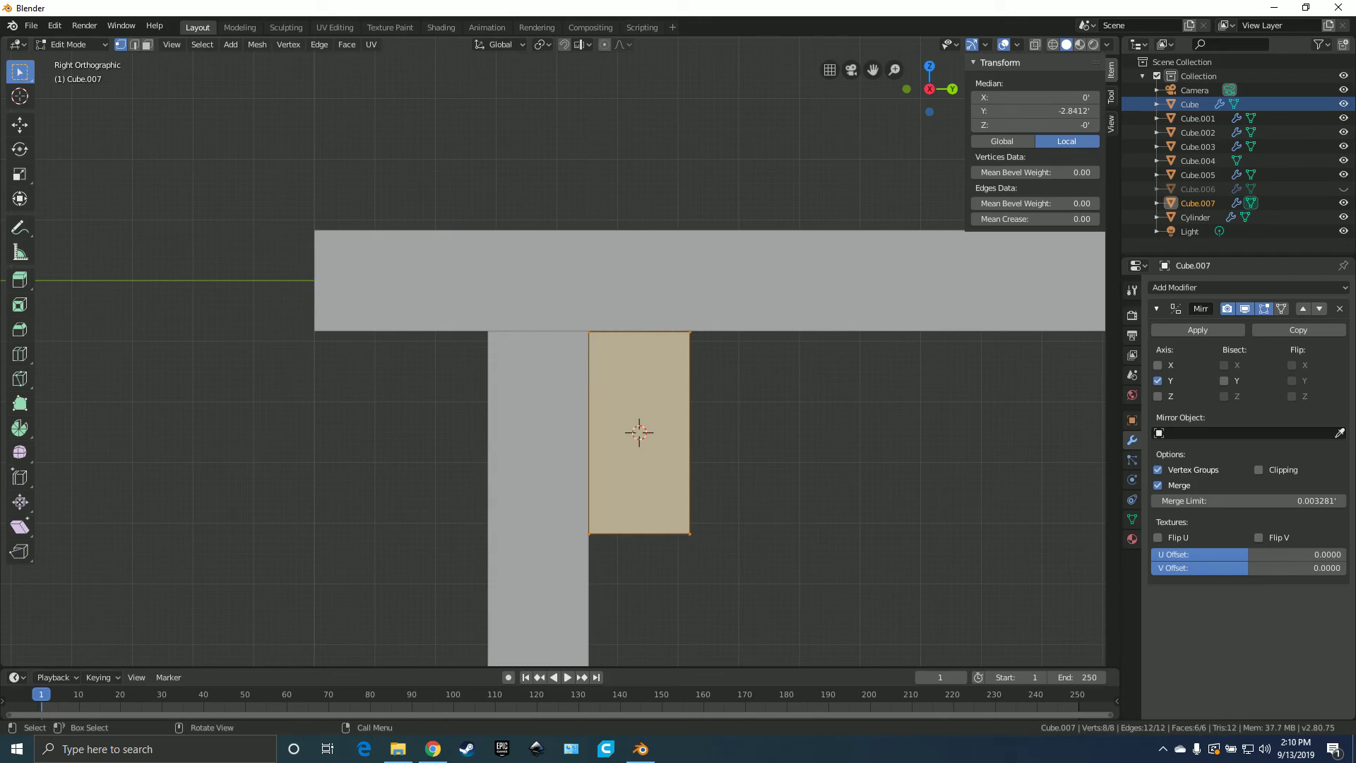
pyautogui.moveTo(557, 348); pyautogui.dragTo(660, 373, button='middle')
pyautogui.press('KP_1')
pyautogui.scroll(-8, 557, 348)
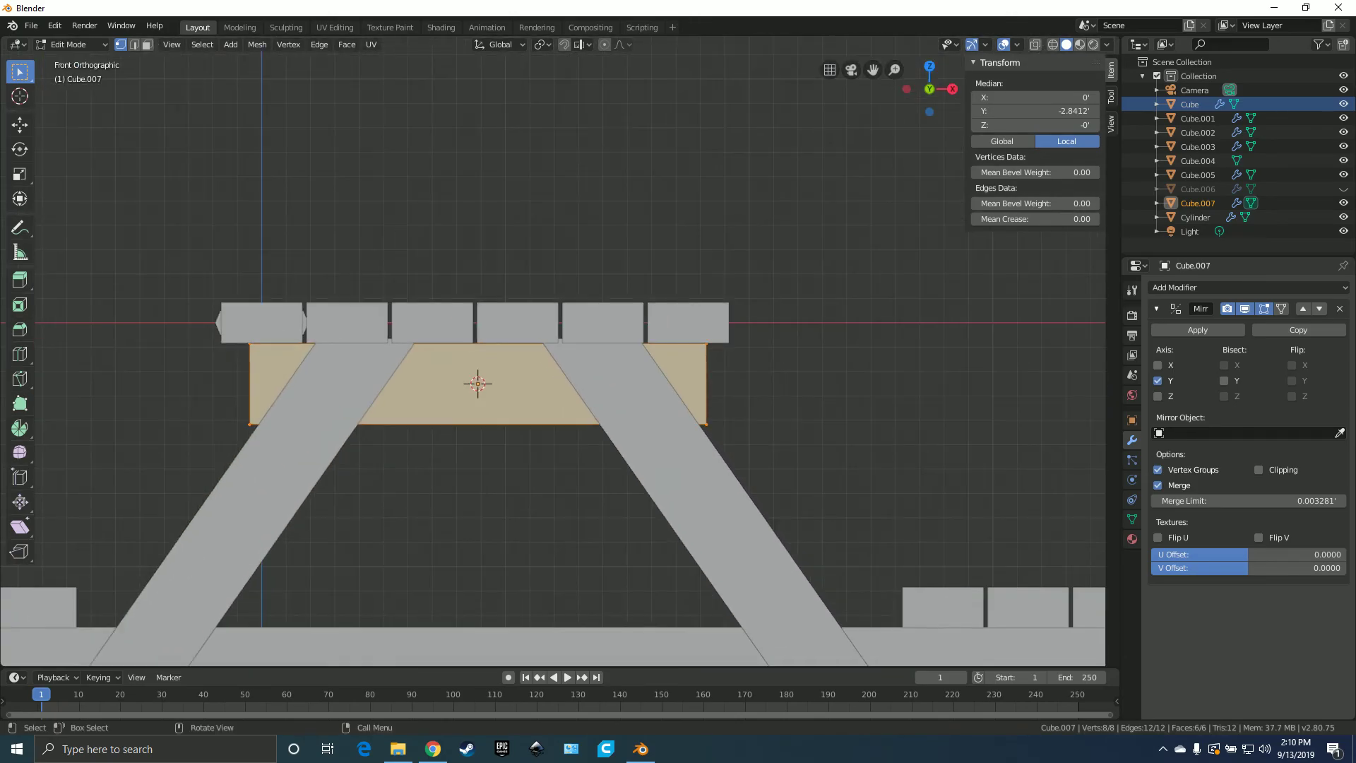
pyautogui.moveTo(557, 348); pyautogui.dragTo(608, 329, button='middle')
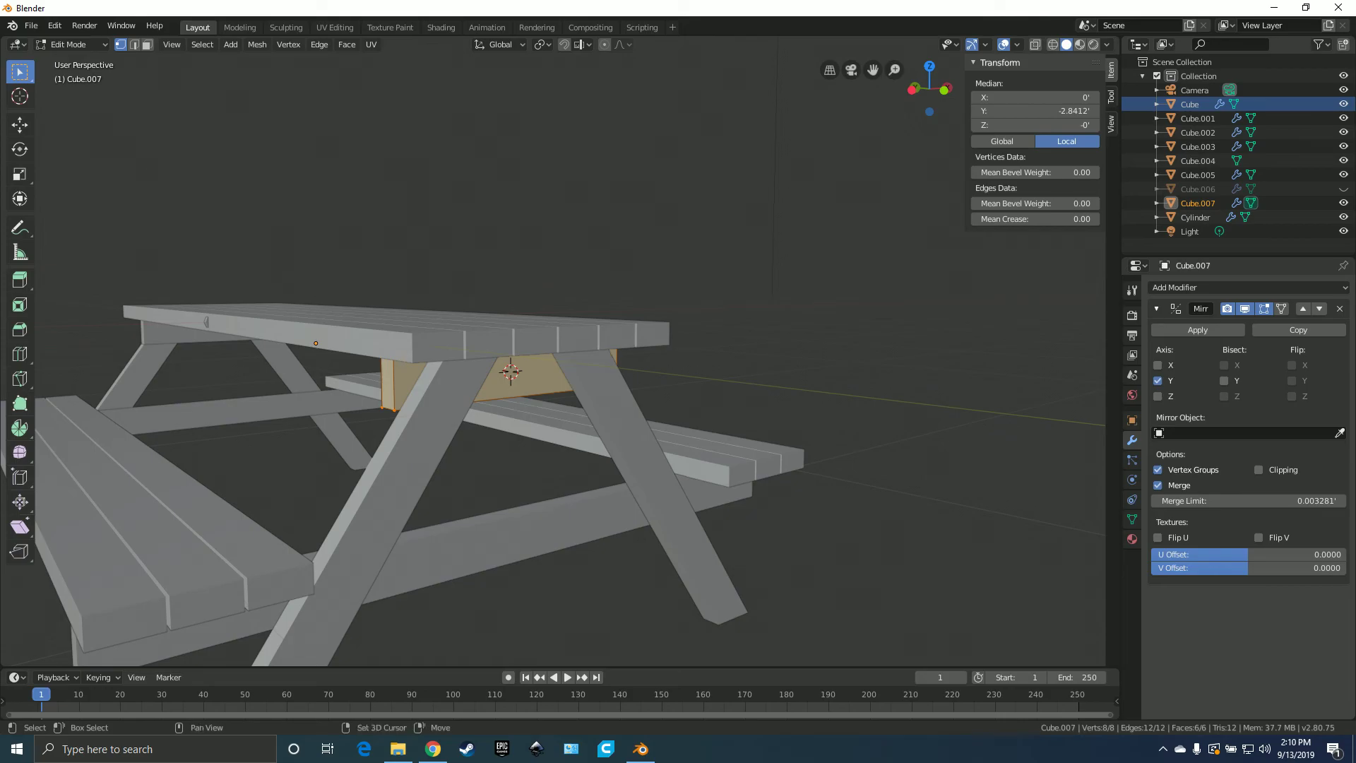
pyautogui.hotkey('shift', 's')
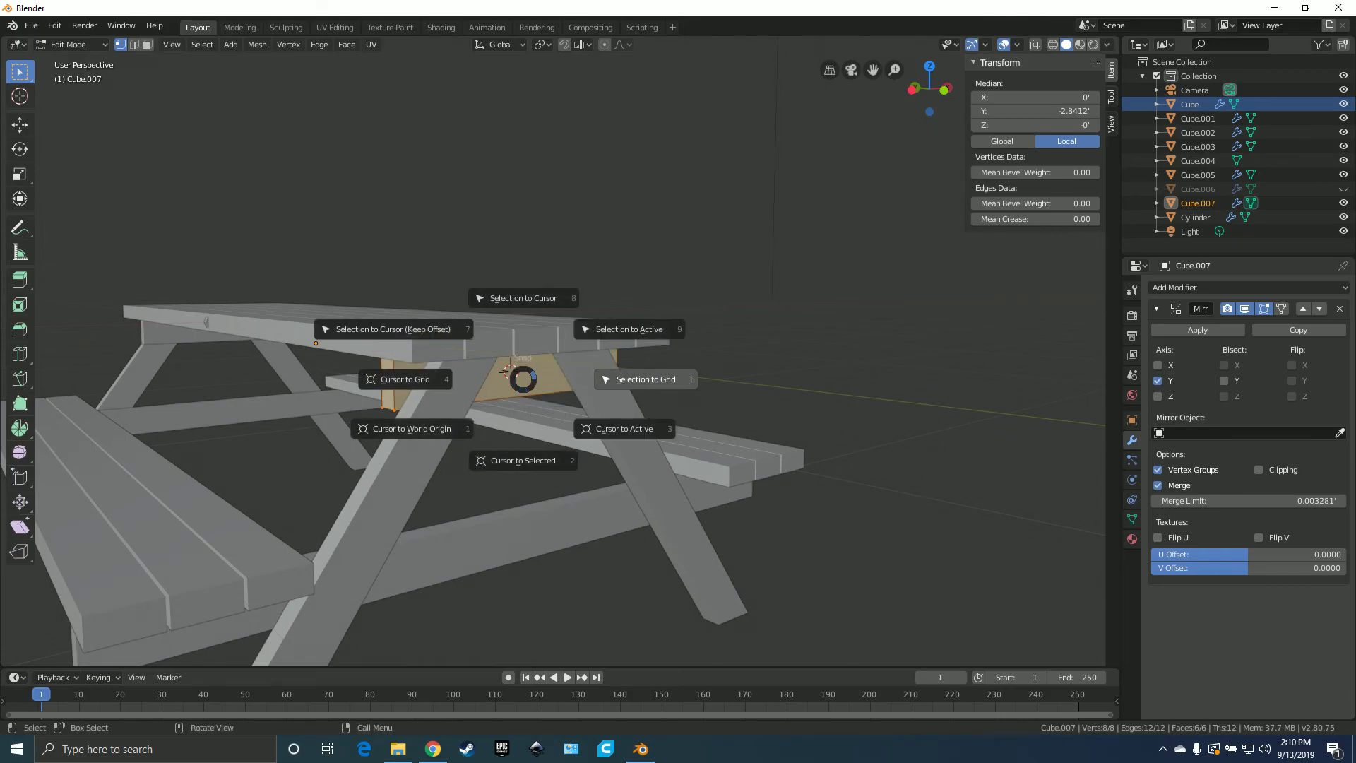
pyautogui.press('Escape')
# - Deselect the upper support's mesh and switch the display to wireframe in front view
pyautogui.hotkey('alt', 'a')
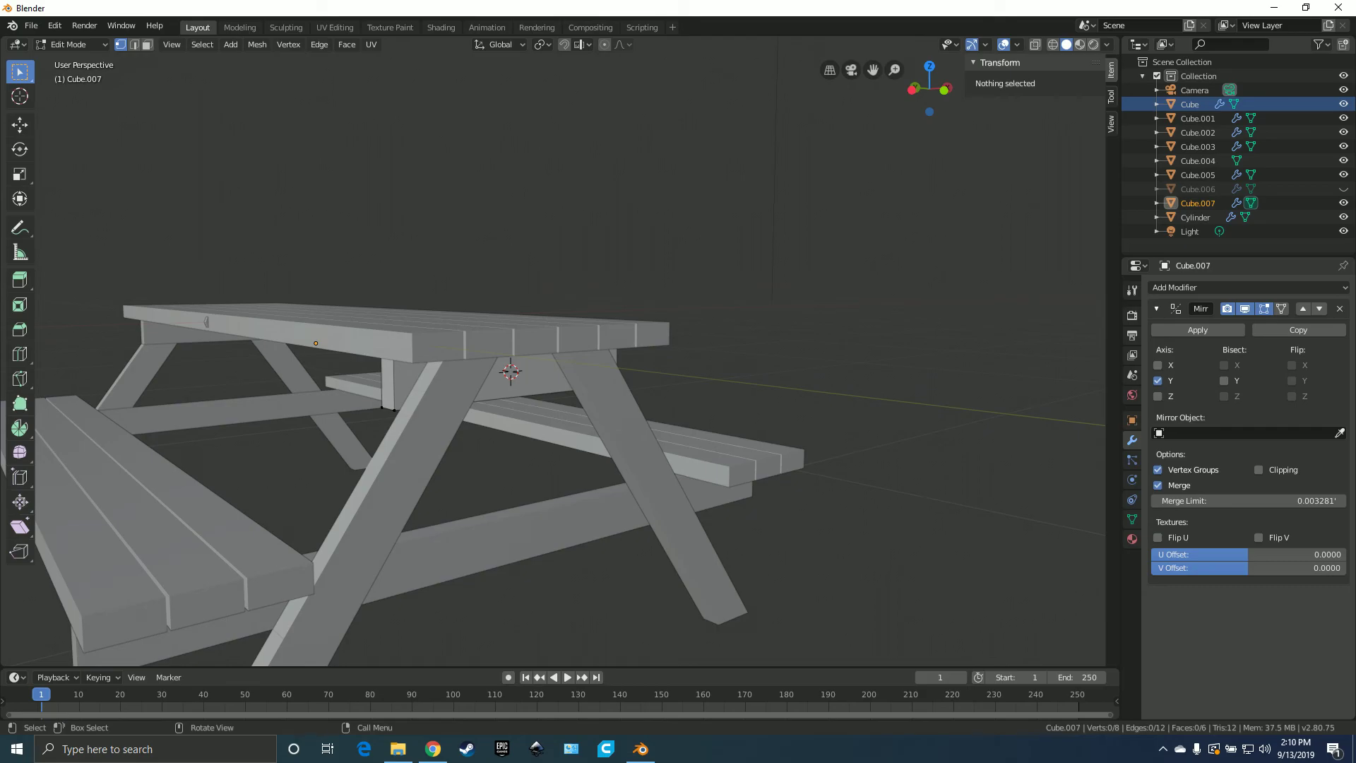
pyautogui.click(1194, 217)
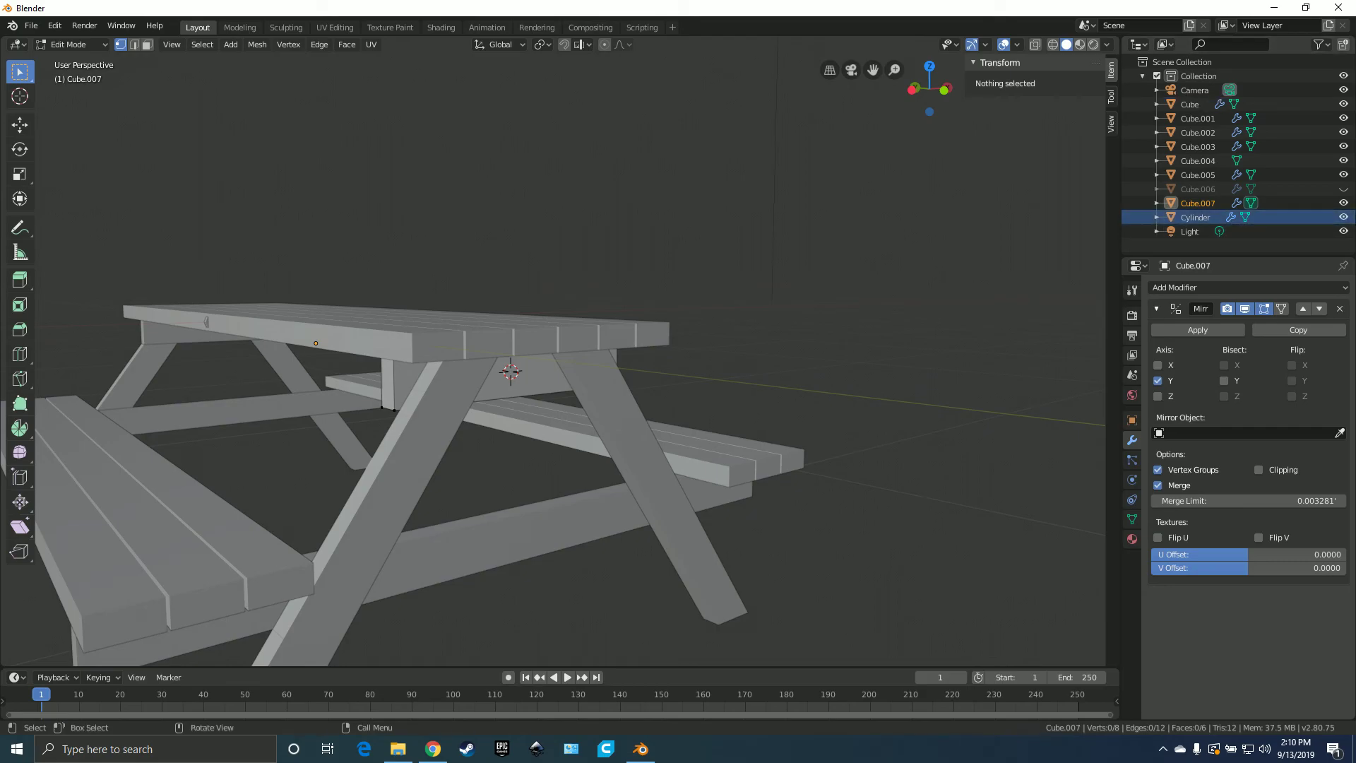
pyautogui.moveTo(471, 298); pyautogui.dragTo(417, 294, button='middle')
pyautogui.press('z')
pyautogui.click(308, 294)
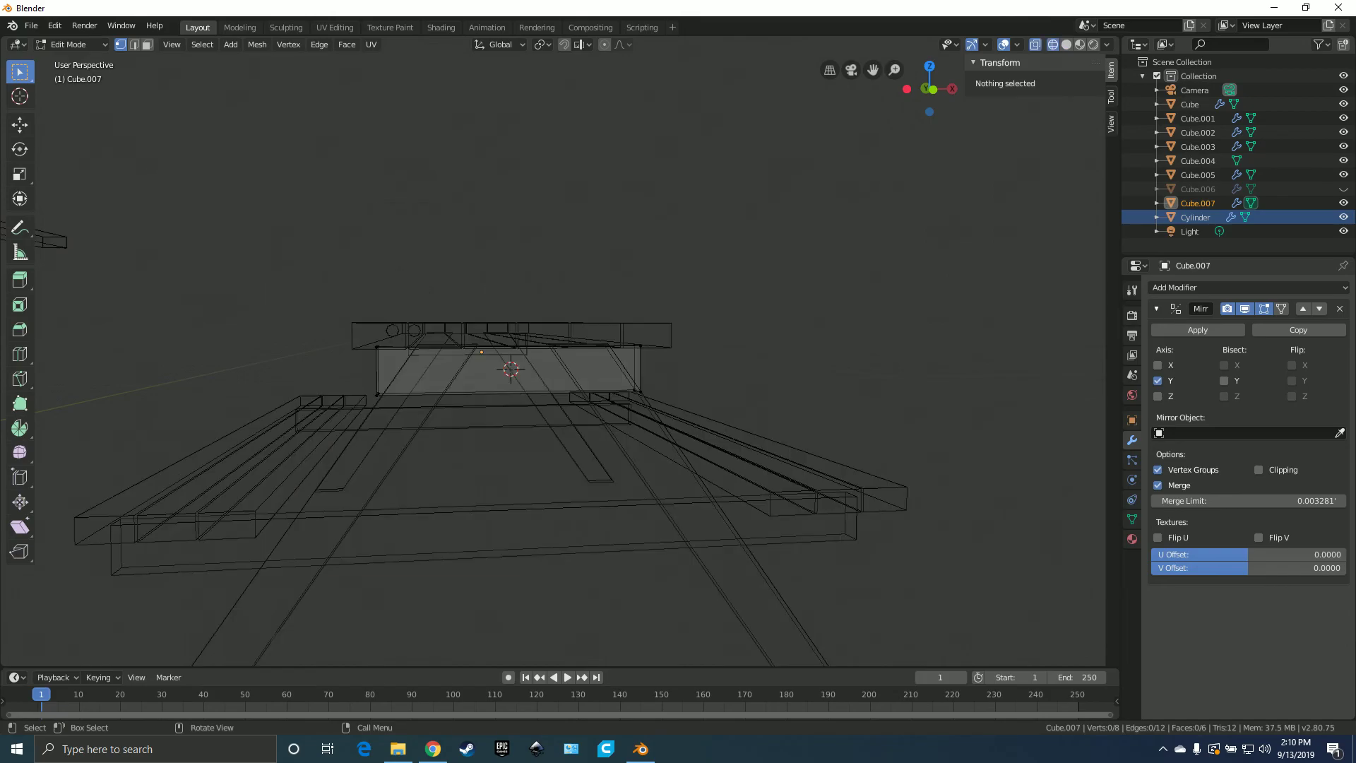
pyautogui.press('KP_1')
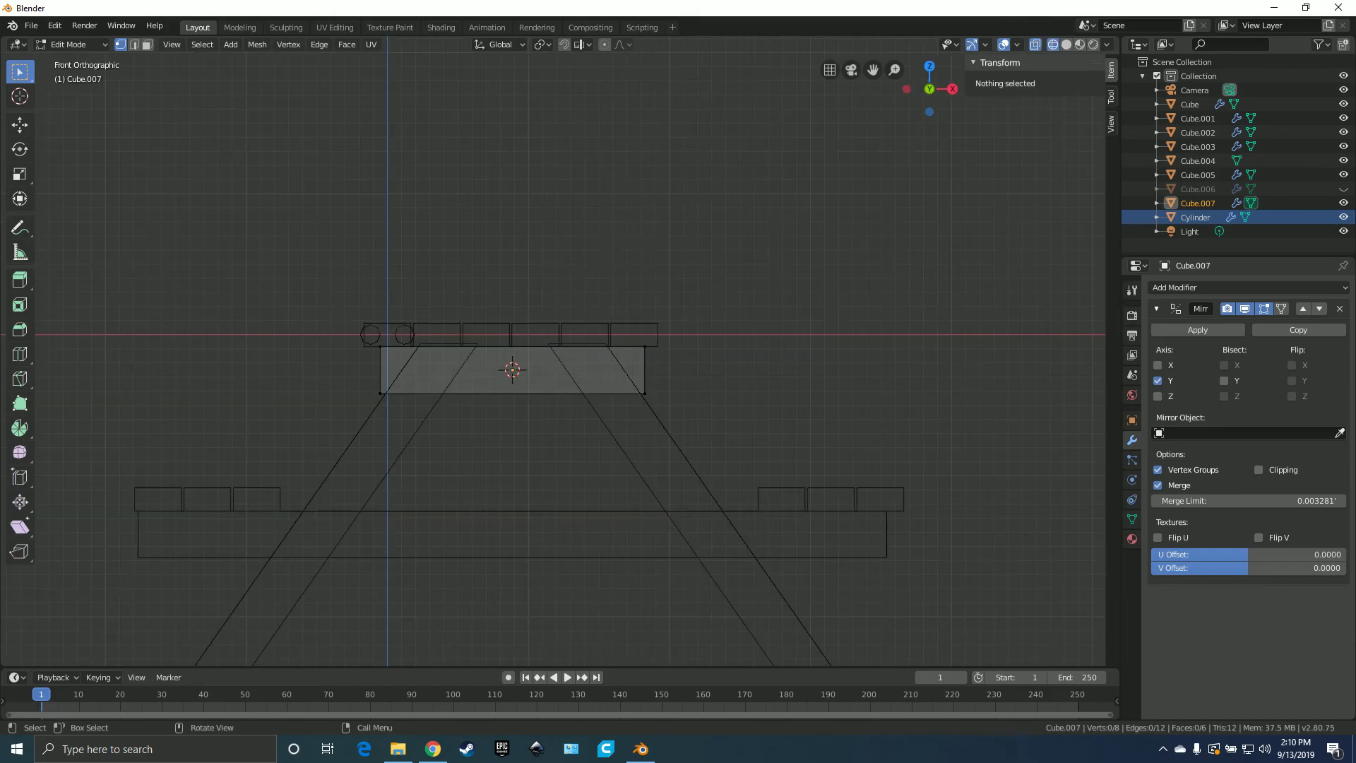
# - Leave the upper support's mesh editing, select the mirrored bolt cylinder object and snap it to the 3D cursor
pyautogui.click(380, 347)
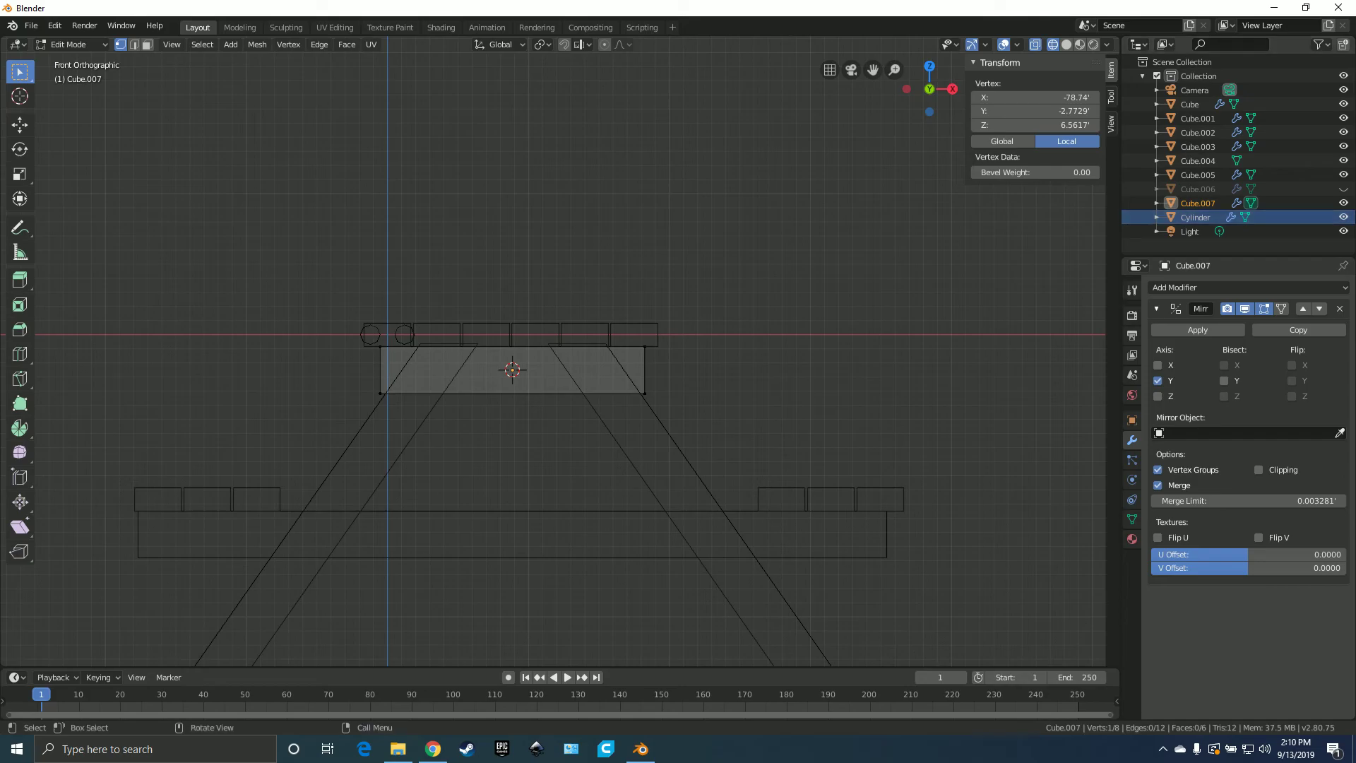
pyautogui.press('Tab')
pyautogui.click(404, 335)
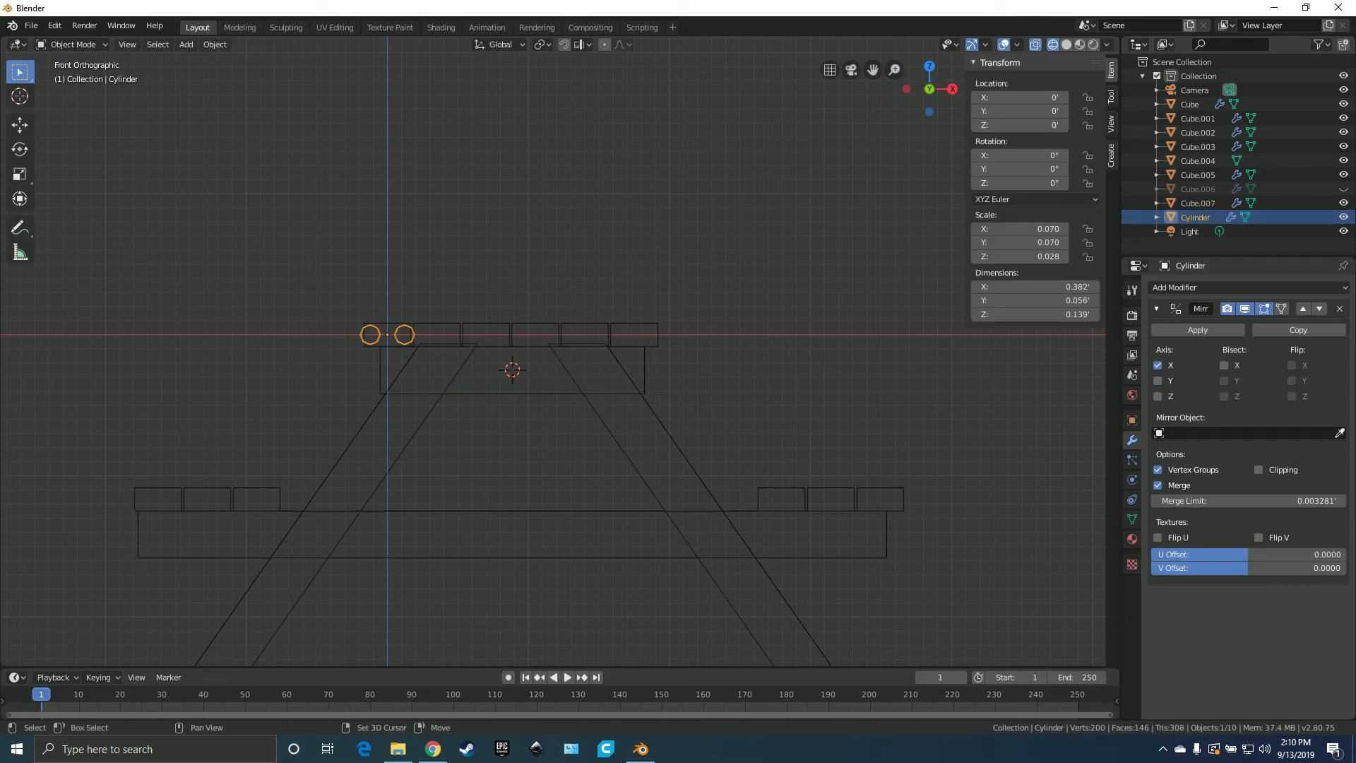
pyautogui.moveTo(373, 326); pyautogui.dragTo(399, 337, button='middle')
pyautogui.hotkey('shift', 's')
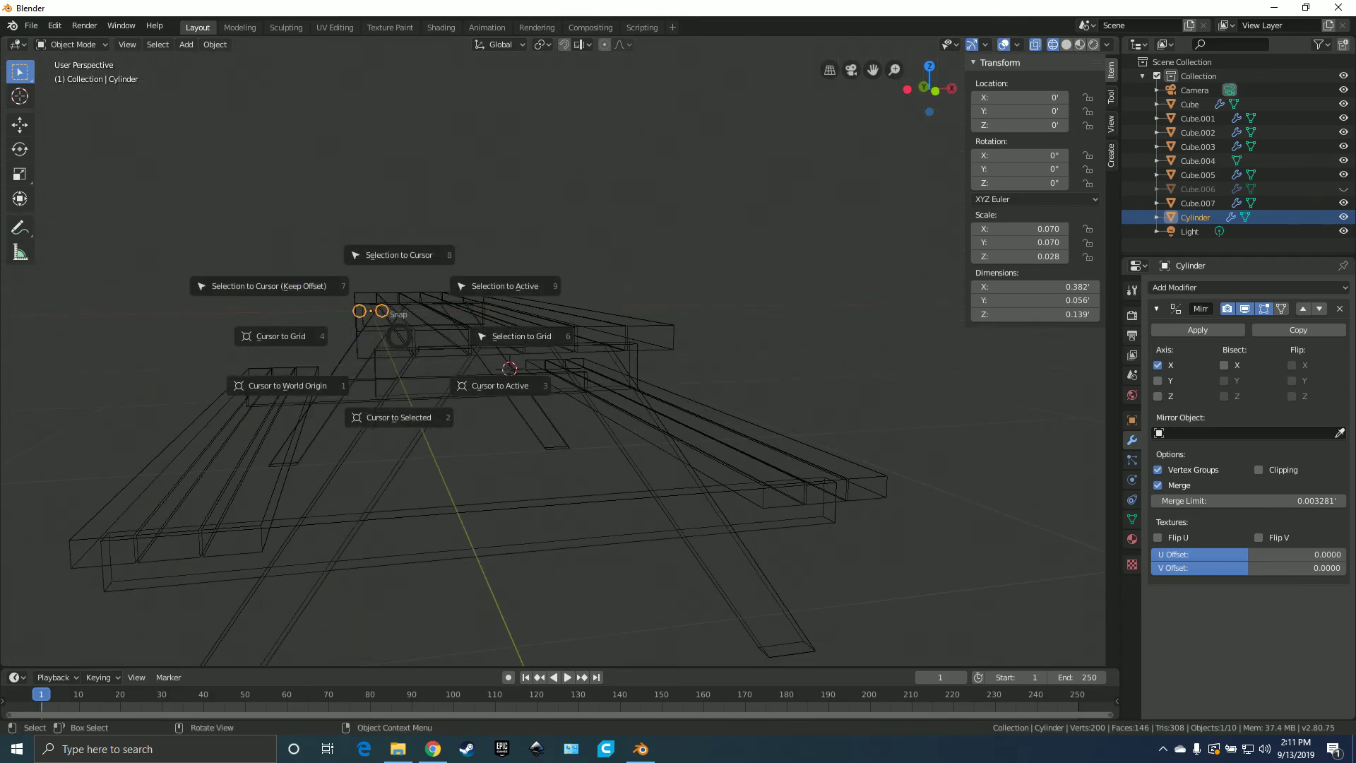
pyautogui.click(400, 296)
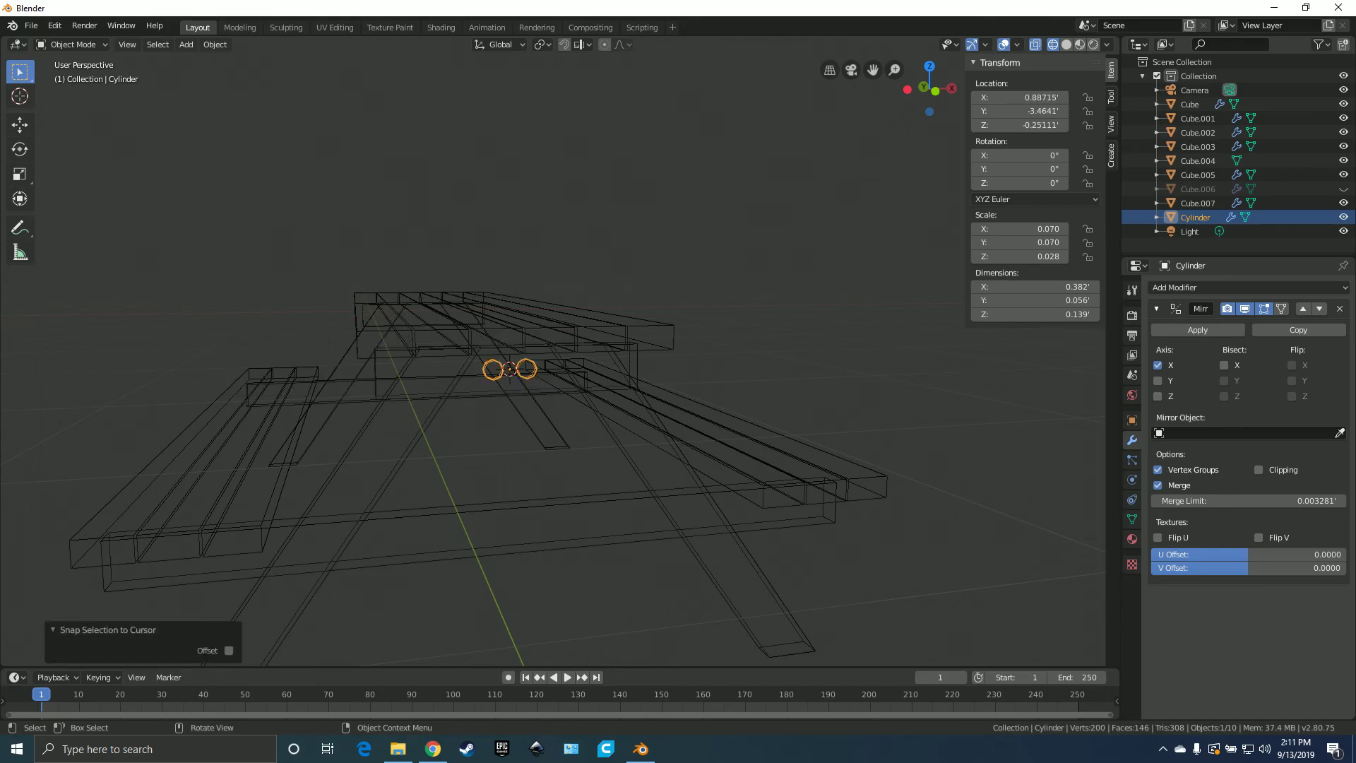
# - In top view, move the bolt cylinder object along the global Y axis to about Y -3.55'
pyautogui.moveTo(399, 296); pyautogui.dragTo(488, 311, button='middle')
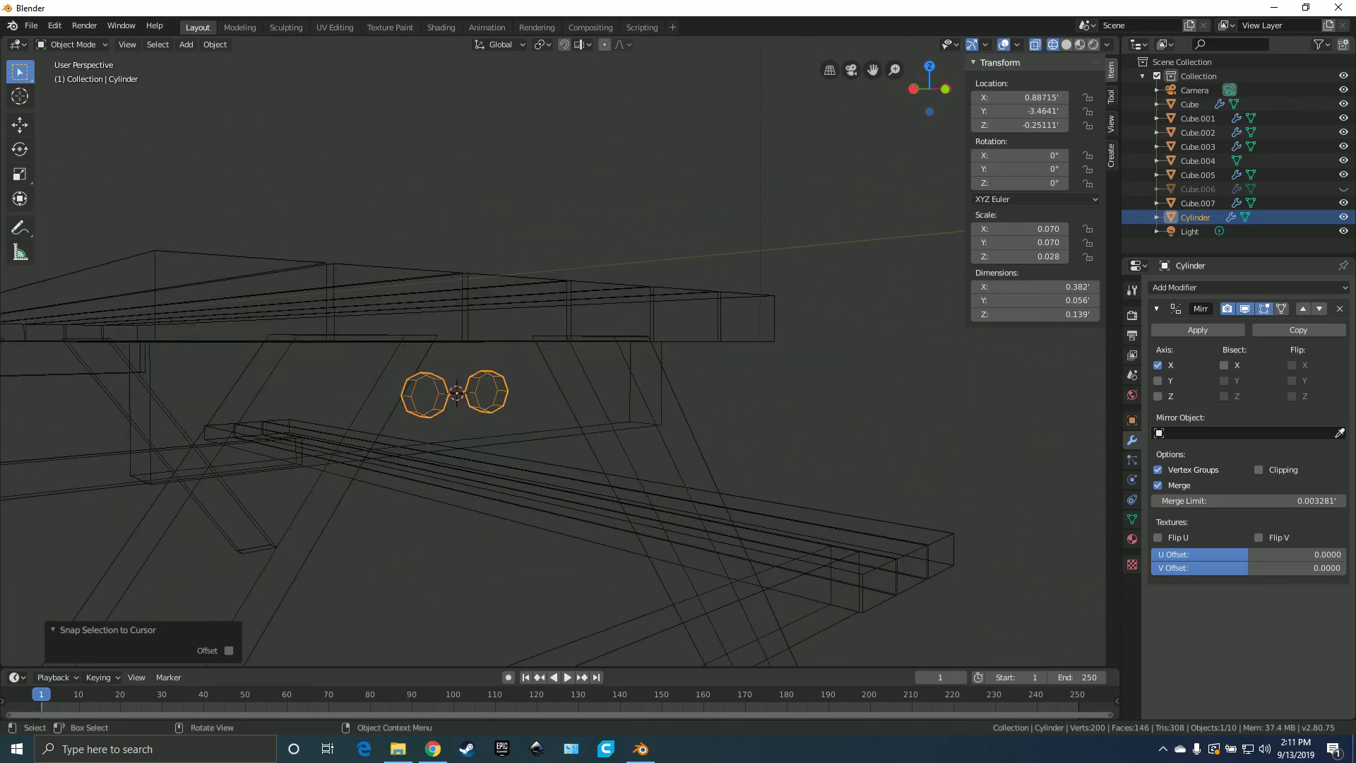
pyautogui.press('KP_7')
pyautogui.scroll(4, 553, 352)
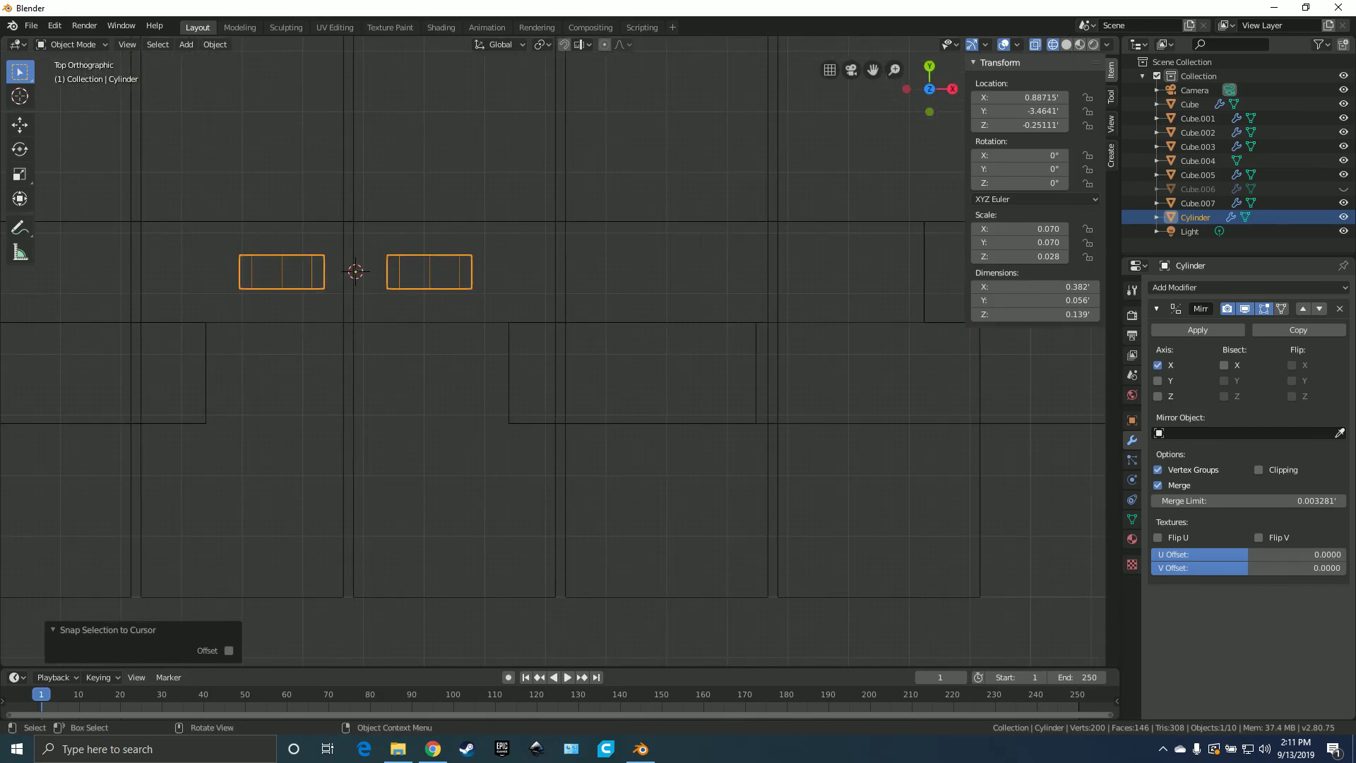
pyautogui.press('g')
pyautogui.press('y')
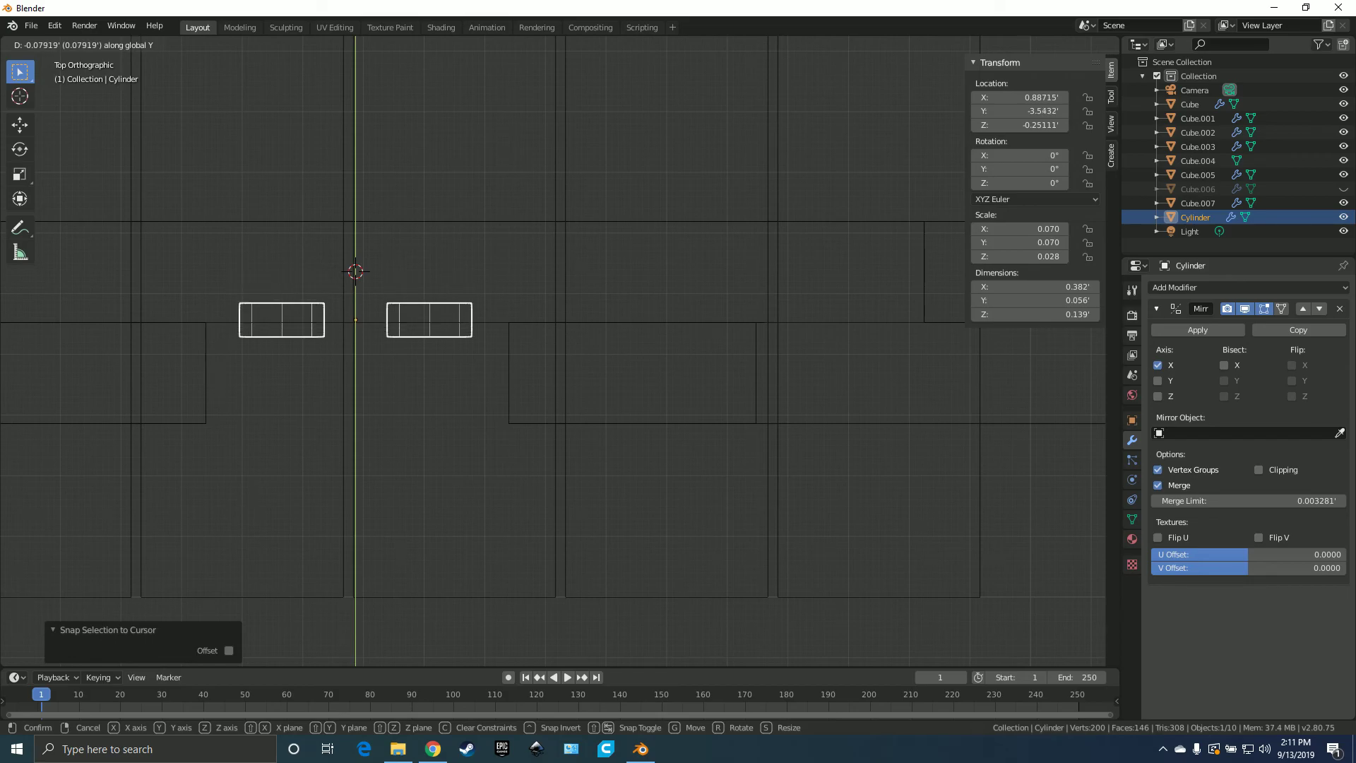
pyautogui.press('Return')
# - Switch to Look Dev shading and examine how the bolt cylinders sit against the upper support and legs
pyautogui.moveTo(553, 352)
pyautogui.mouseDown(button='middle')
pyautogui.moveTo(522, 276)
pyautogui.moveTo(544, 258)
pyautogui.mouseUp(button='middle')
pyautogui.press('z')
pyautogui.click(548, 326)
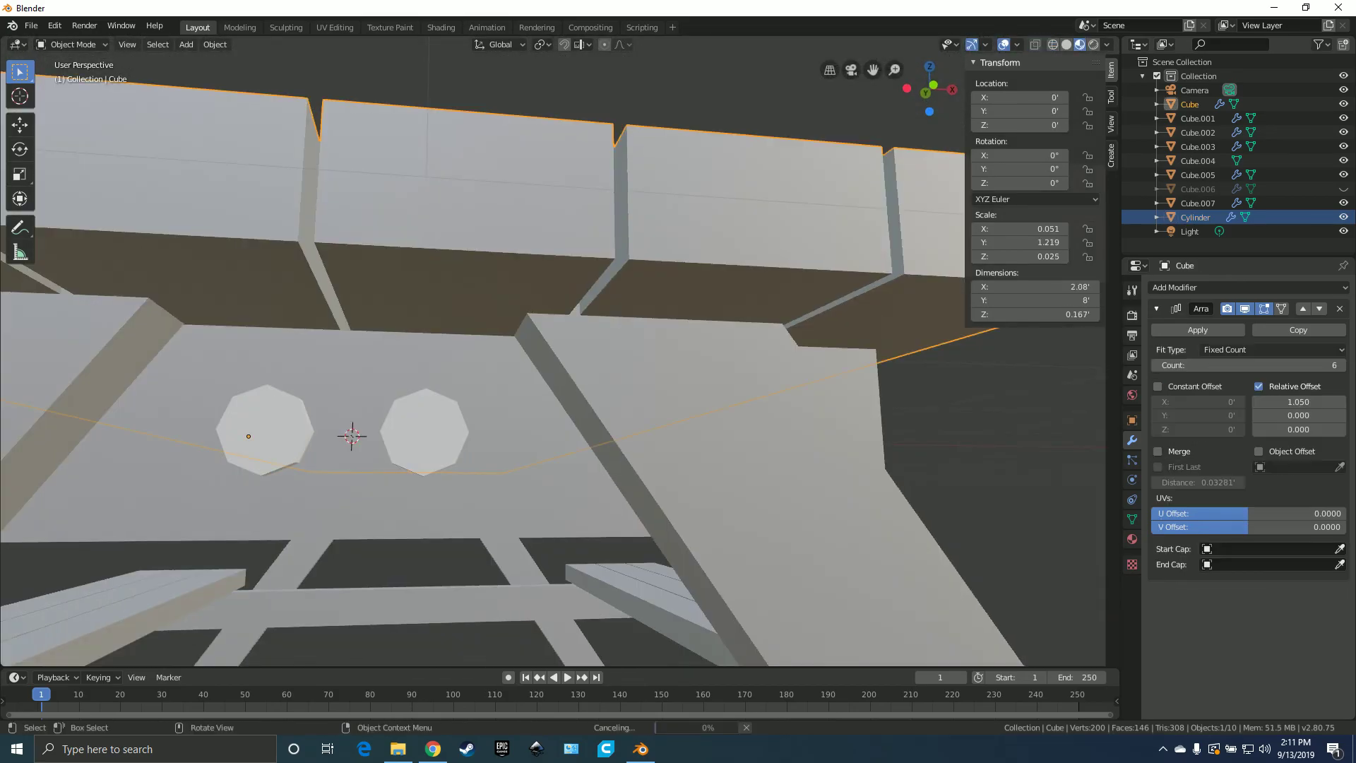
pyautogui.scroll(-4, 548, 326)
pyautogui.moveTo(549, 327)
pyautogui.mouseDown(button='middle')
pyautogui.moveTo(531, 353)
pyautogui.moveTo(649, 323)
pyautogui.mouseUp(button='middle')
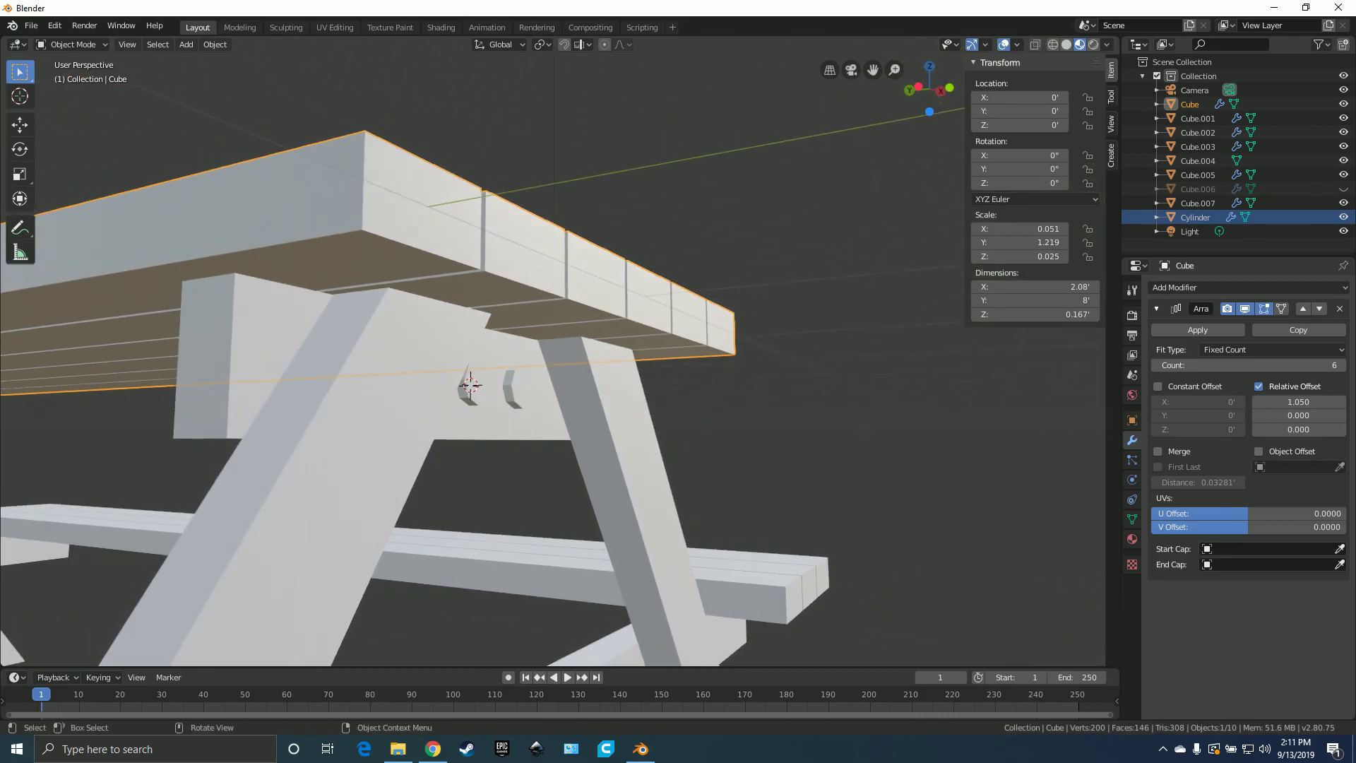
# - Reselect the bolt cylinder object and move it -0.16' along the Y axis
pyautogui.moveTo(470, 385); pyautogui.dragTo(487, 389, button='middle')
pyautogui.click(236, 388)
pyautogui.click(496, 387)
pyautogui.scroll(3, 500, 399)
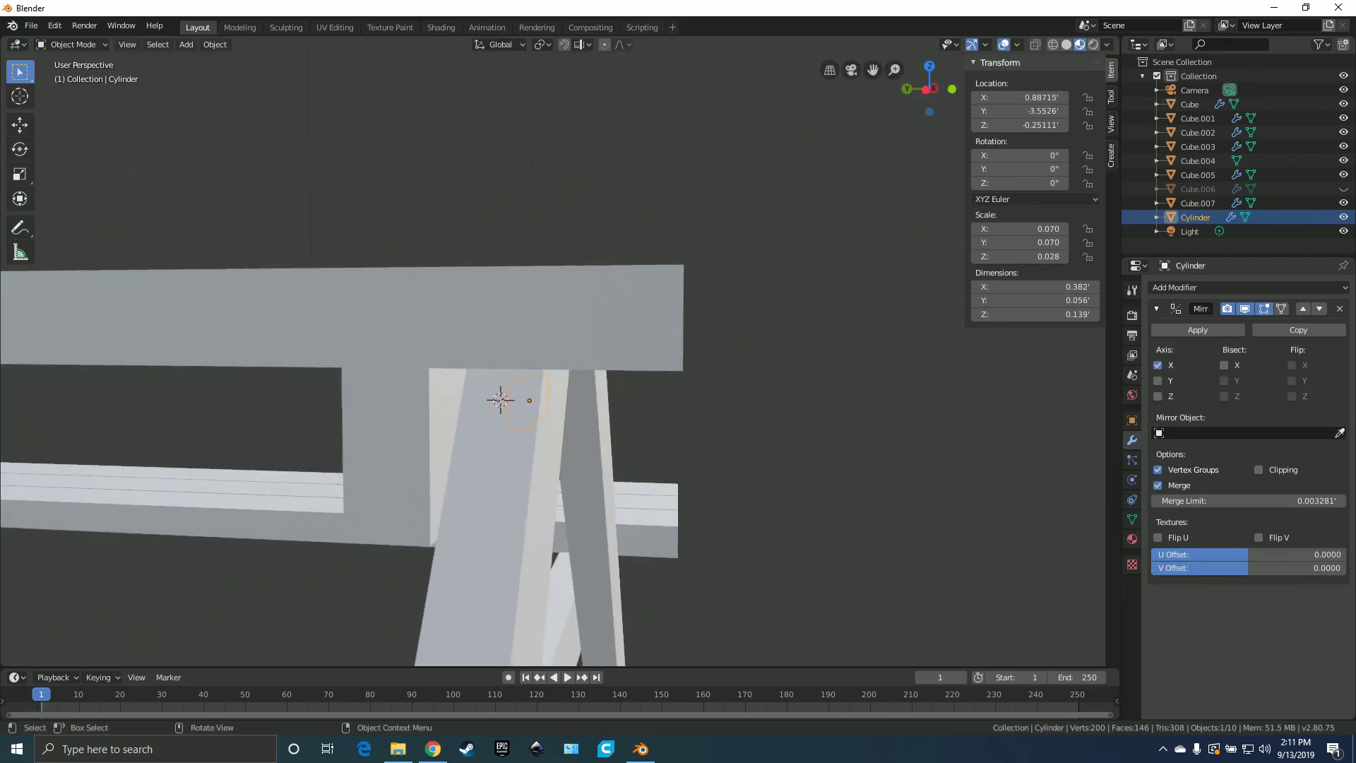
pyautogui.write('gy-0.16')
pyautogui.press('Return')
# - Edit the cylinder's mesh and move it about 0.485' along X to spread the mirrored bolts towards the legs
pyautogui.moveTo(500, 400)
pyautogui.mouseDown(button='middle')
pyautogui.moveTo(455, 389)
pyautogui.moveTo(492, 386)
pyautogui.mouseUp(button='middle')
pyautogui.press('Tab')
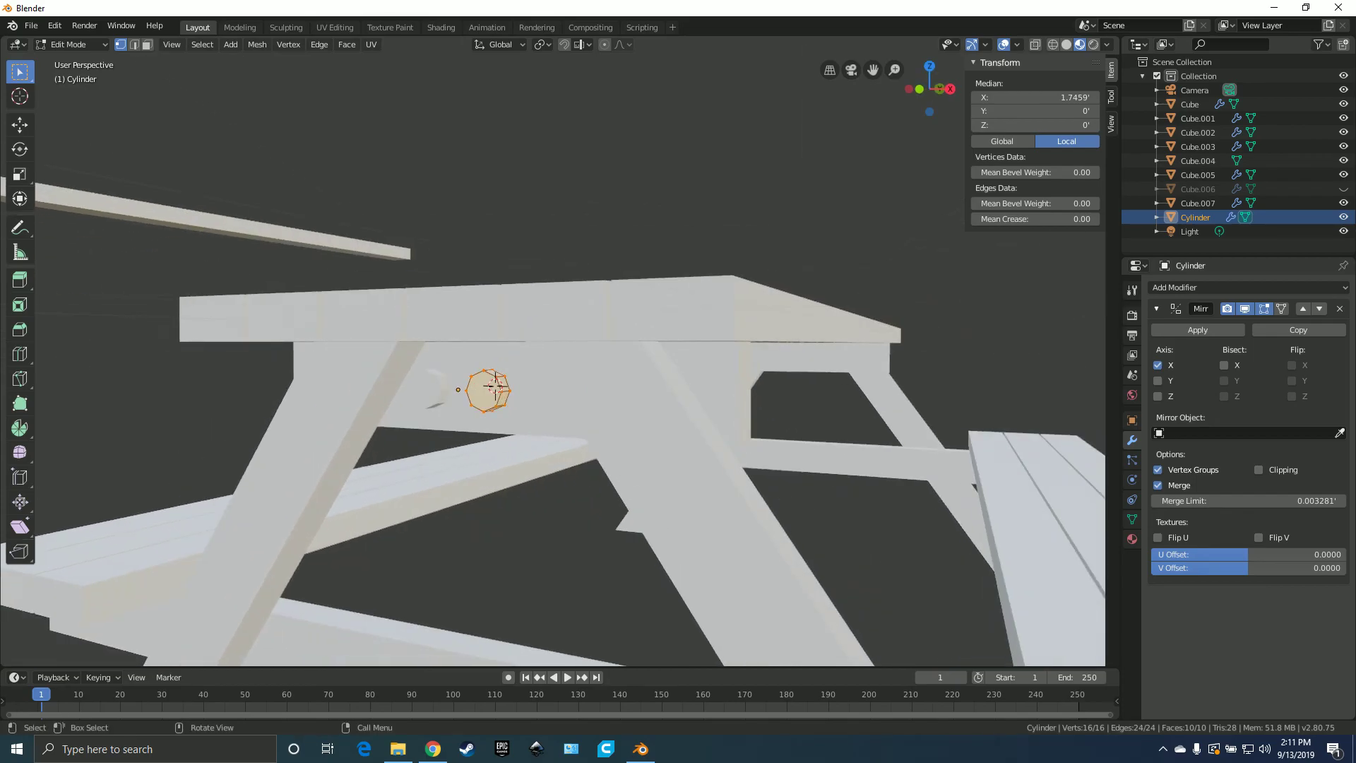
pyautogui.press('g')
pyautogui.press('x')
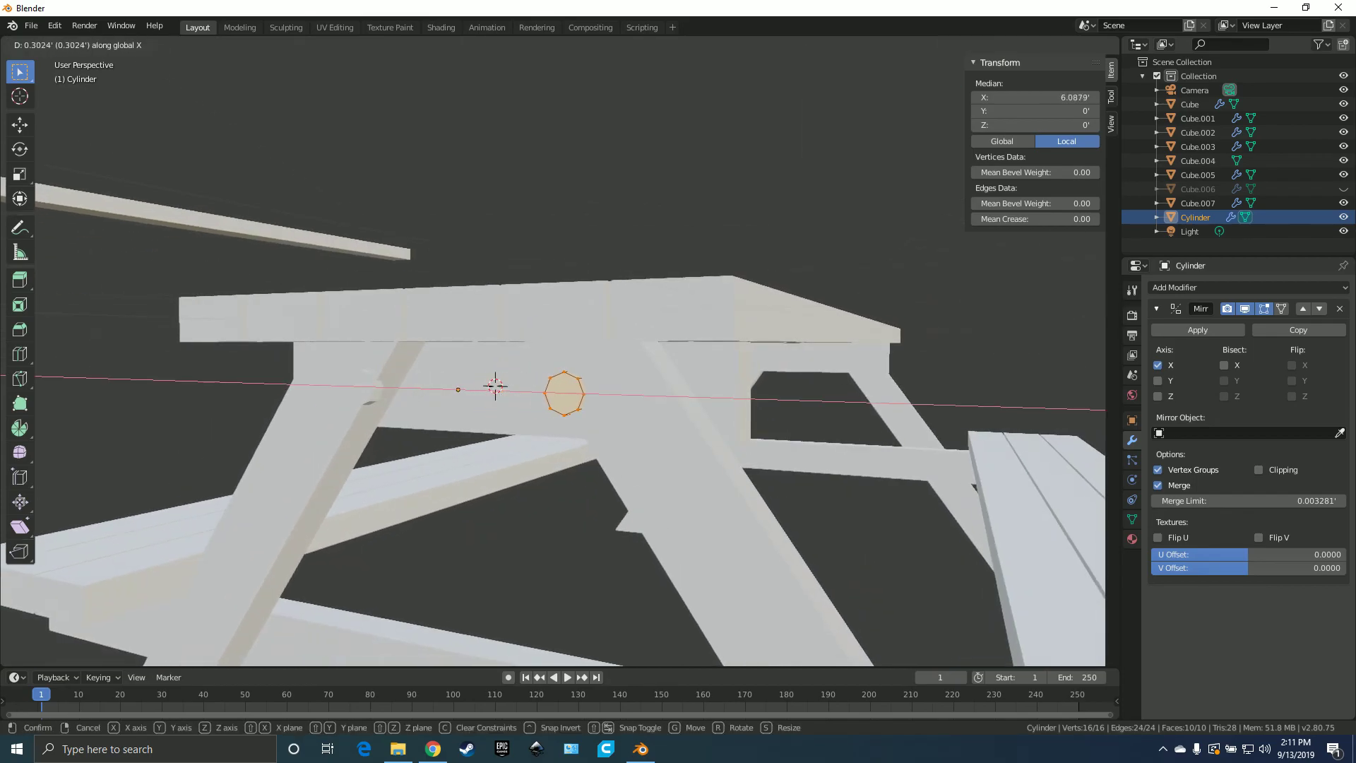
pyautogui.press('Return')
# - In front wireframe view, nudge the bolt mesh about -0.022' along X to centre it on the leg
pyautogui.press('KP_1')
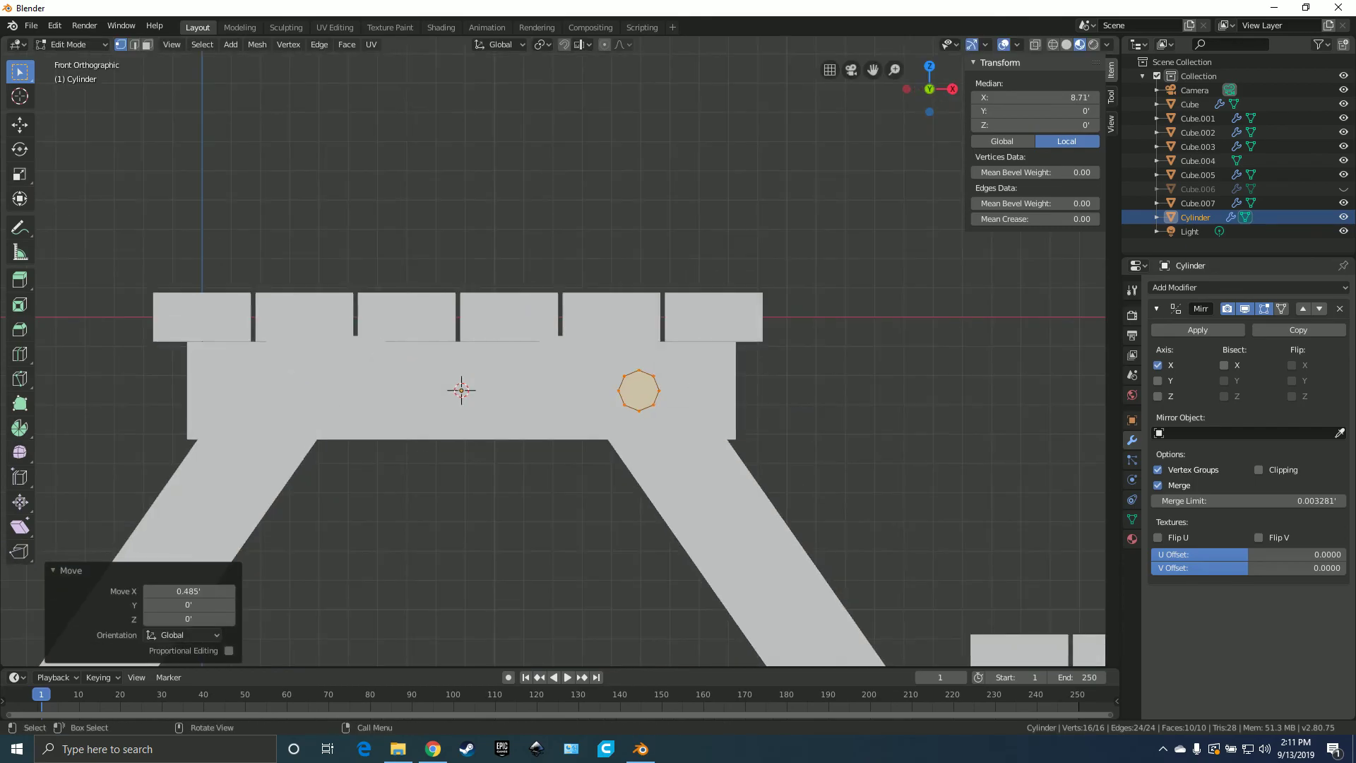
pyautogui.press('z')
pyautogui.press('4')
pyautogui.scroll(4, 569, 358)
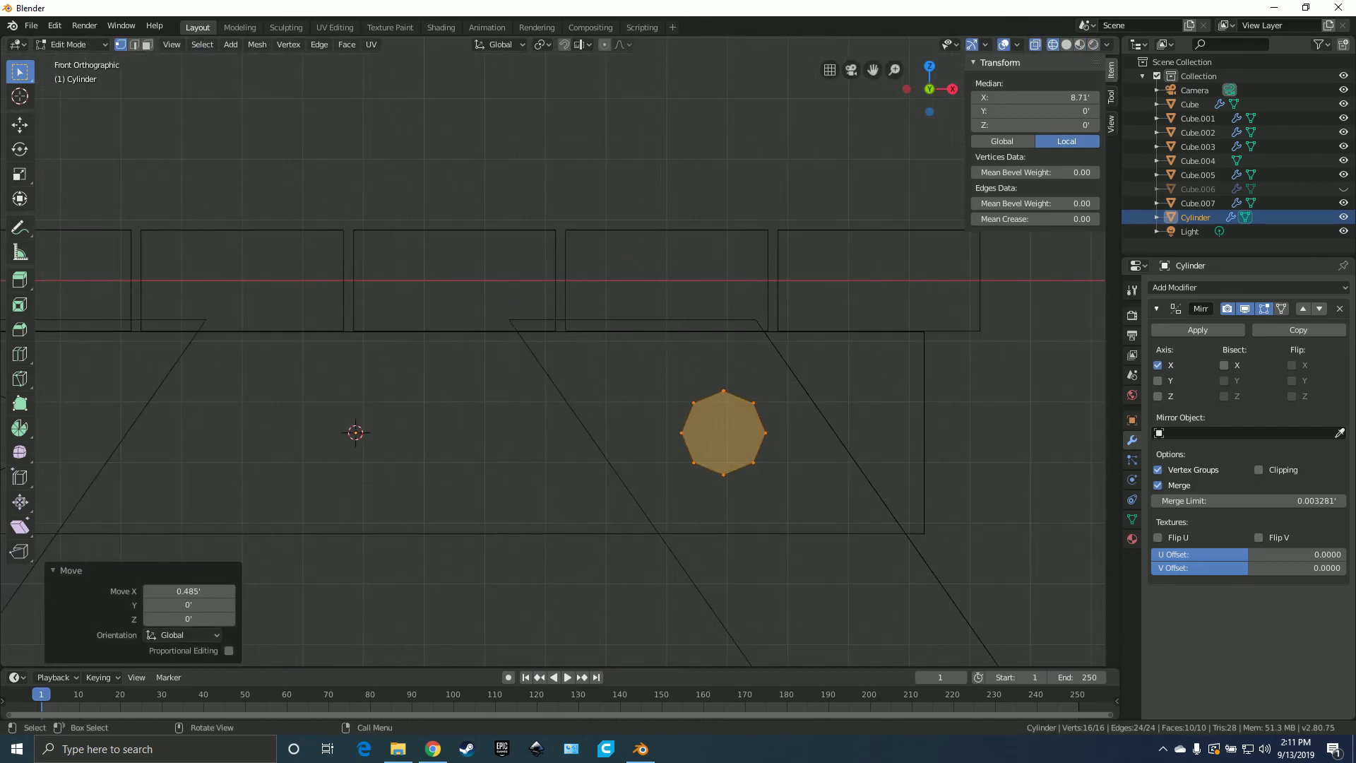
pyautogui.press('g')
pyautogui.press('x')
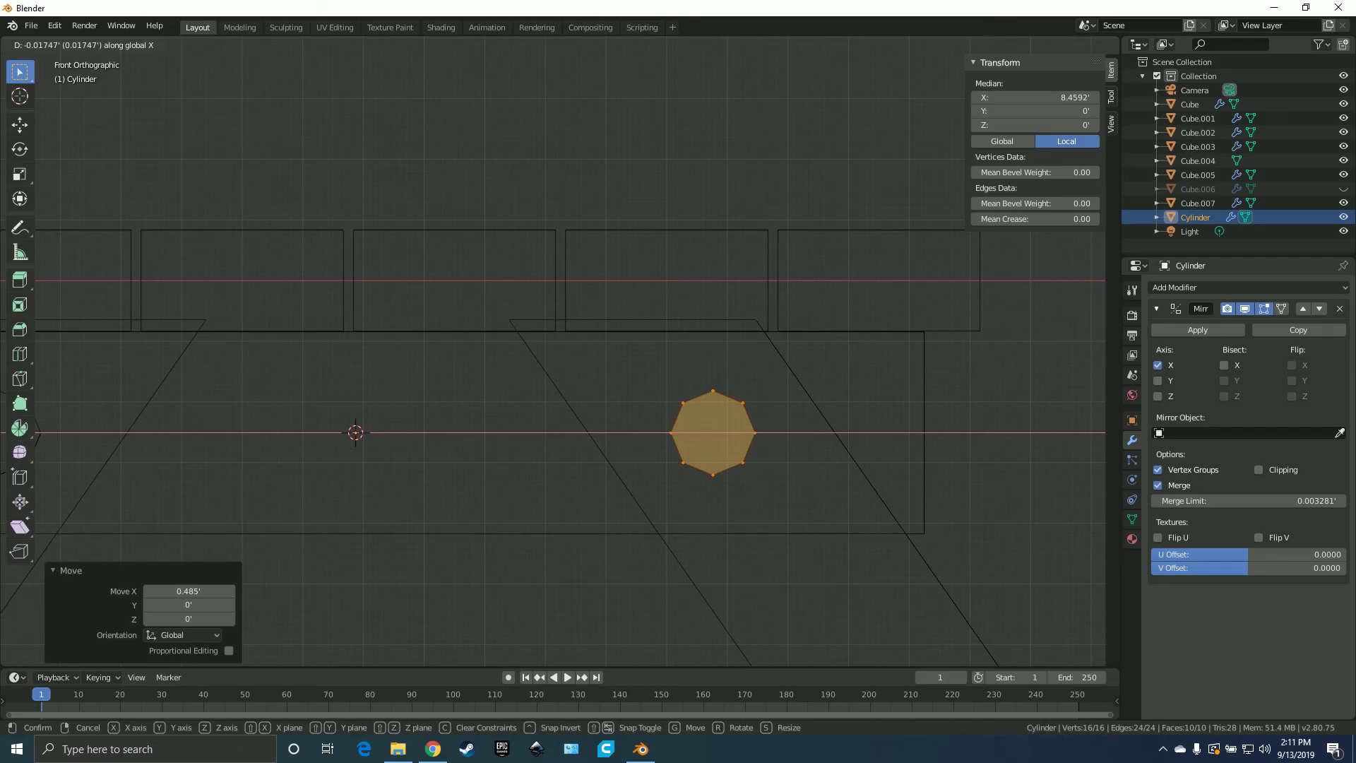
pyautogui.press('Return')
pyautogui.scroll(-5, 553, 351)
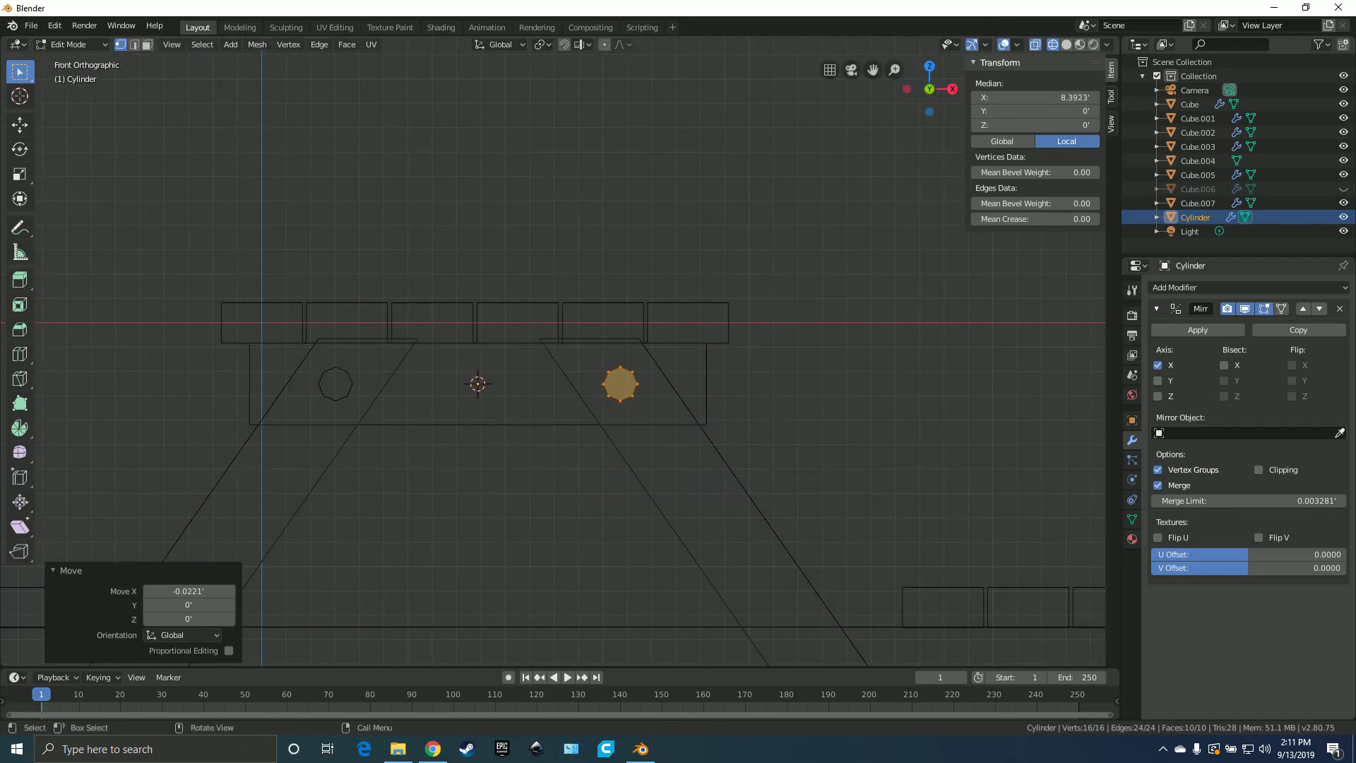
# - Return the display to solid shading and switch the bolt cylinder back to Object Mode
pyautogui.press('z')
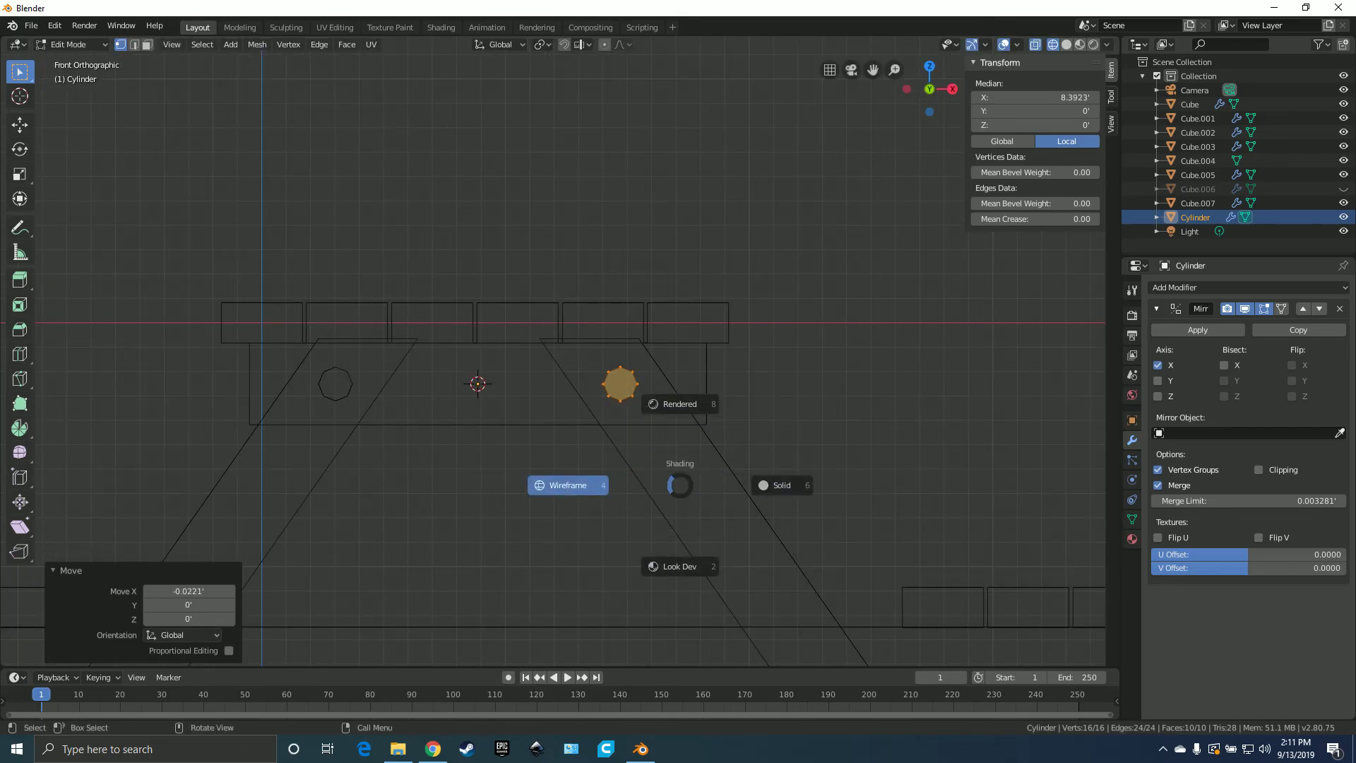
pyautogui.click(568, 485)
pyautogui.moveTo(568, 485)
pyautogui.mouseDown(button='middle')
pyautogui.moveTo(580, 503)
pyautogui.moveTo(735, 503)
pyautogui.moveTo(607, 508)
pyautogui.moveTo(604, 540)
pyautogui.moveTo(713, 502)
pyautogui.moveTo(699, 480)
pyautogui.moveTo(622, 498)
pyautogui.moveTo(494, 497)
pyautogui.mouseUp(button='middle')
pyautogui.hotkey('shift', 'z')
pyautogui.press('Tab')
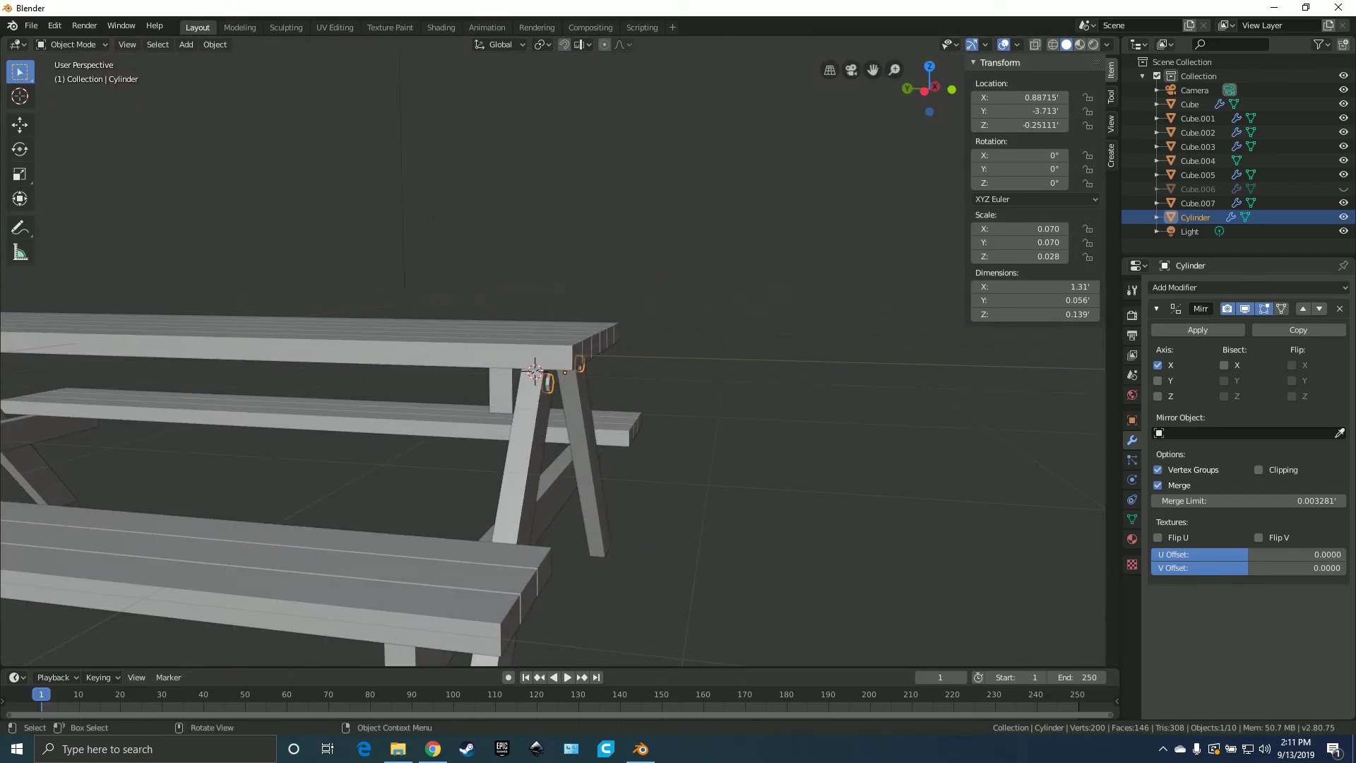
# - Add a second Mirror modifier to the bolt cylinder and set its axis to Y only
pyautogui.click(1243, 287)
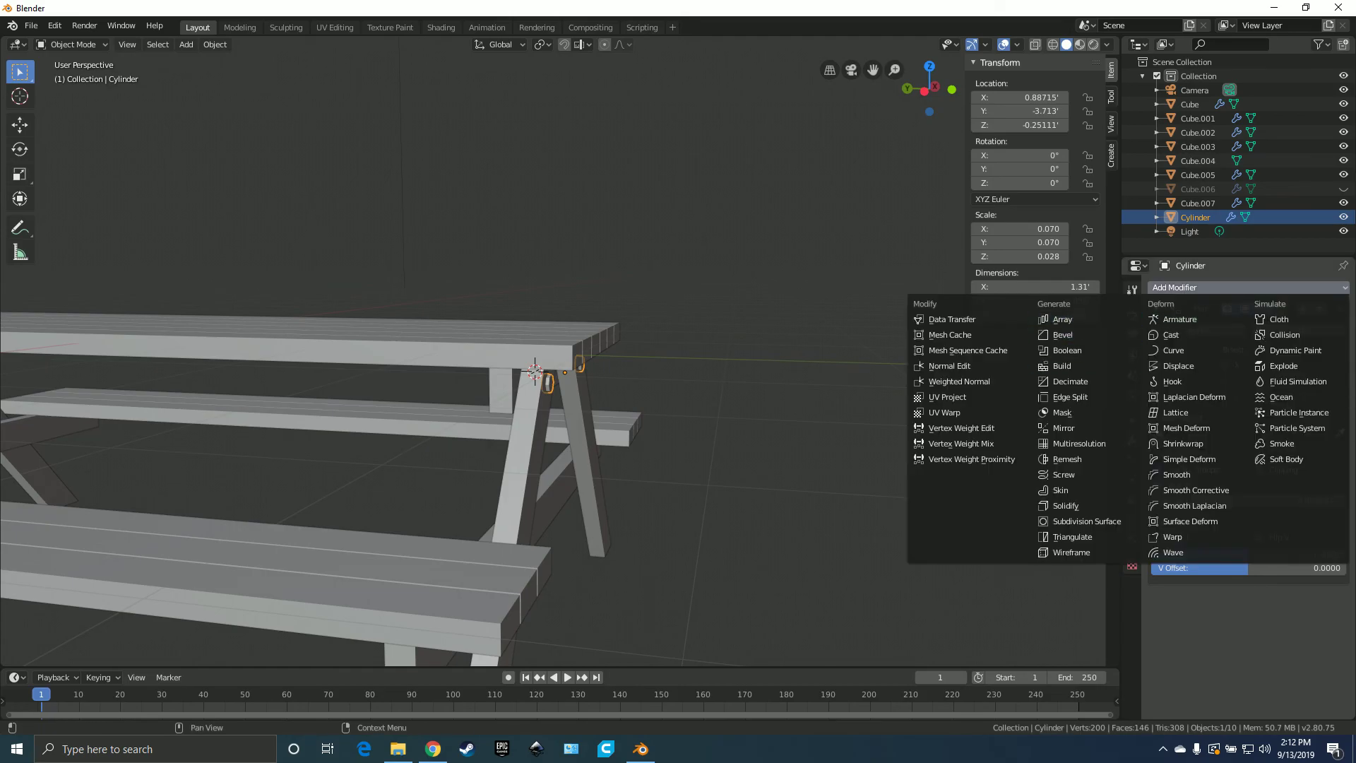
pyautogui.click(1063, 428)
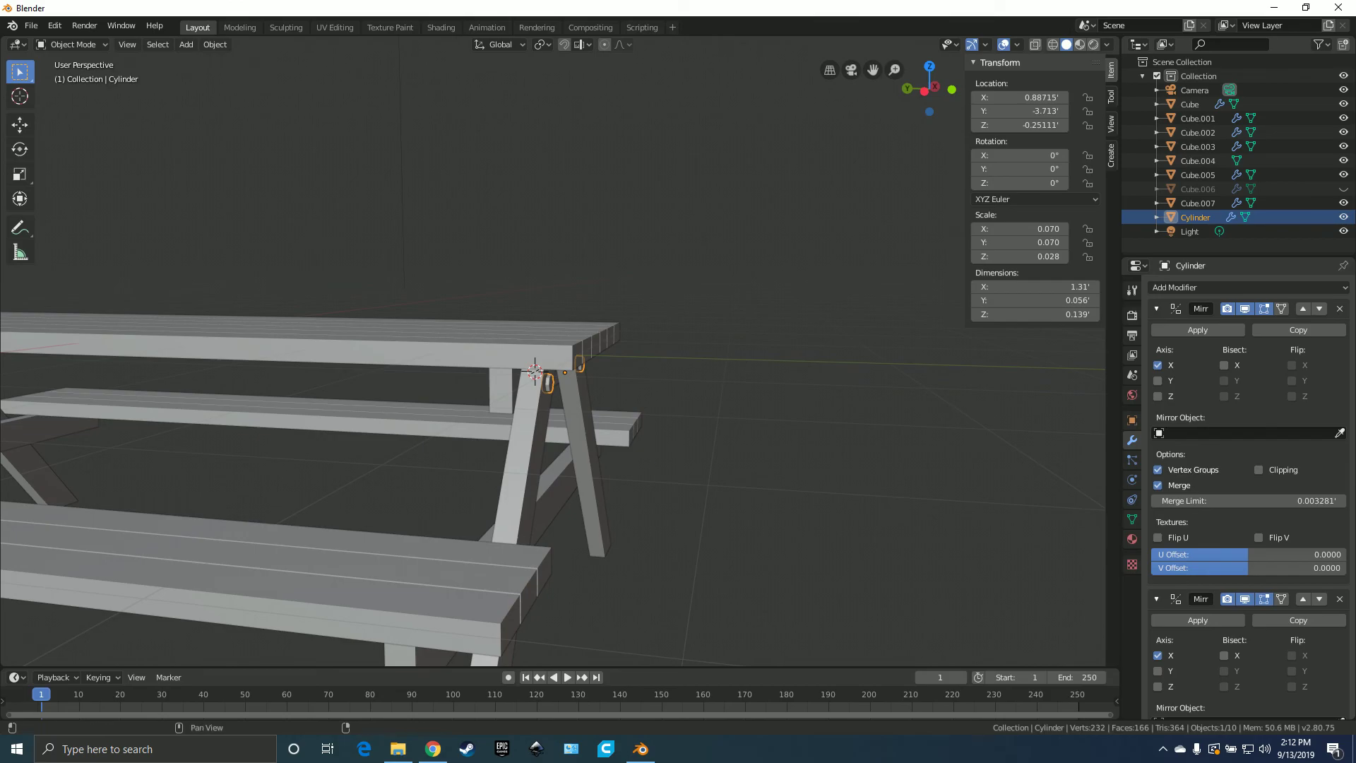
pyautogui.scroll(-5, 1249, 494)
pyautogui.scroll(1, 1249, 494)
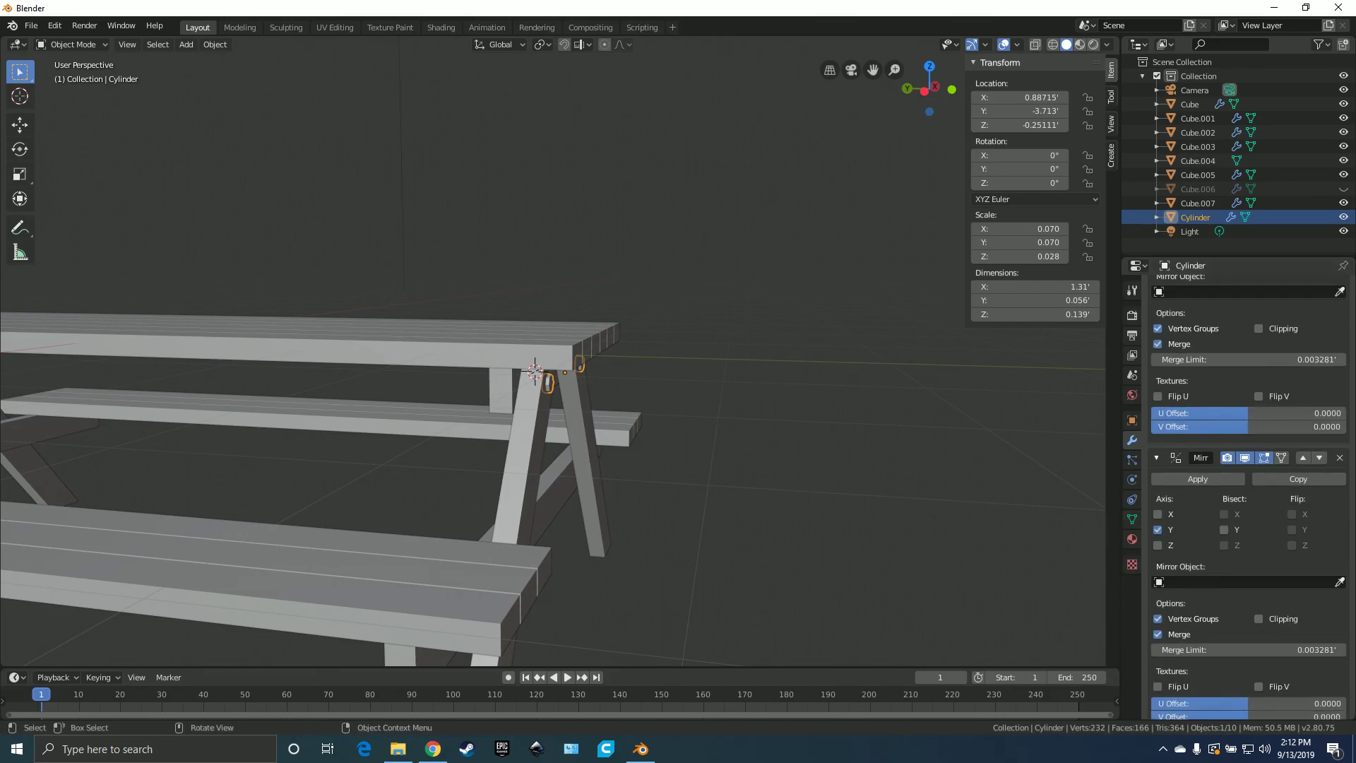
# - In Edit Mode, move the bolt mesh about -1.41' along Y to separate the Y-mirrored copies
pyautogui.press('Tab')
pyautogui.moveTo(692, 396); pyautogui.dragTo(441, 378, button='middle')
pyautogui.press('g')
pyautogui.press('y')
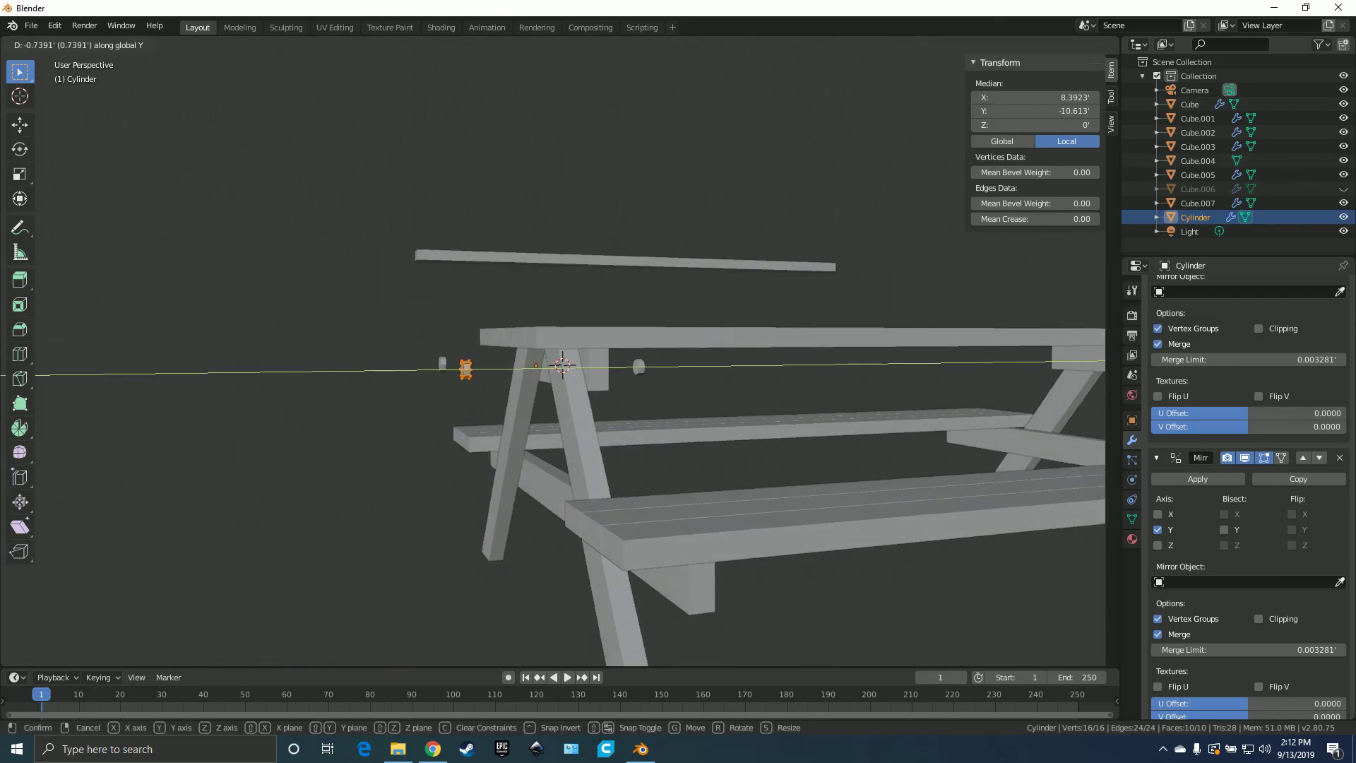
pyautogui.press('Return')
pyautogui.moveTo(565, 381)
pyautogui.mouseDown(button='middle')
pyautogui.moveTo(530, 396)
pyautogui.moveTo(587, 378)
pyautogui.moveTo(576, 381)
pyautogui.mouseUp(button='middle')
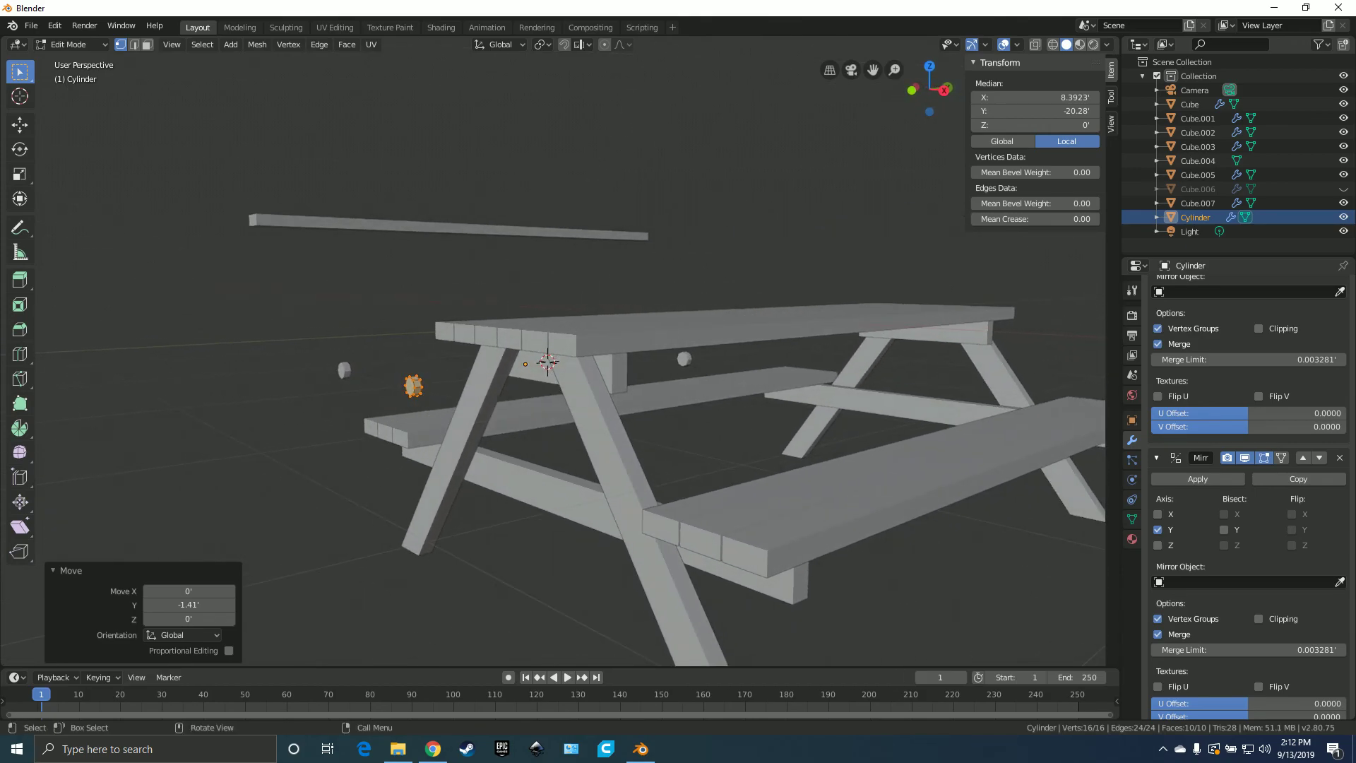
# - Leave mesh editing, select the mirrored legs object and snap the 3D cursor to its origin
pyautogui.hotkey('alt', 'a')
pyautogui.press('Tab')
pyautogui.click(547, 363)
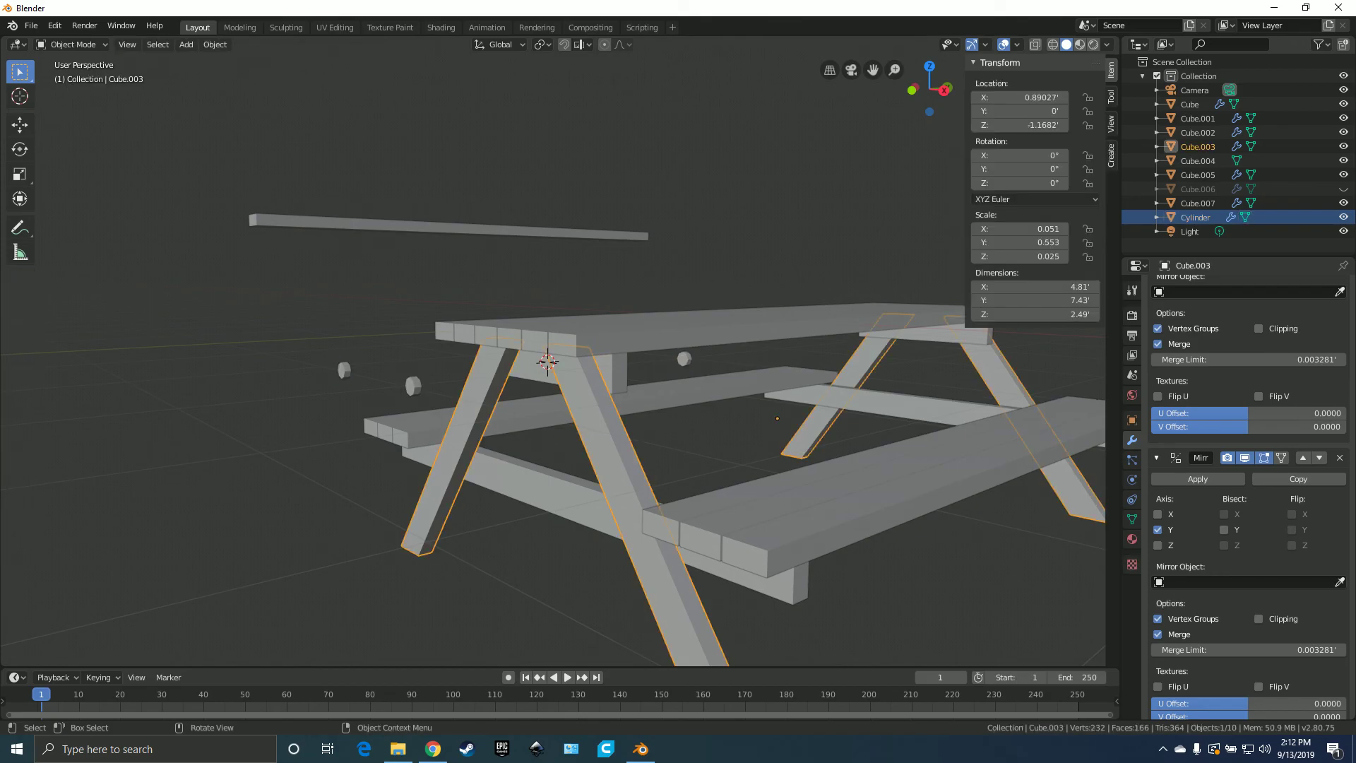
pyautogui.moveTo(547, 362); pyautogui.dragTo(395, 366, button='middle')
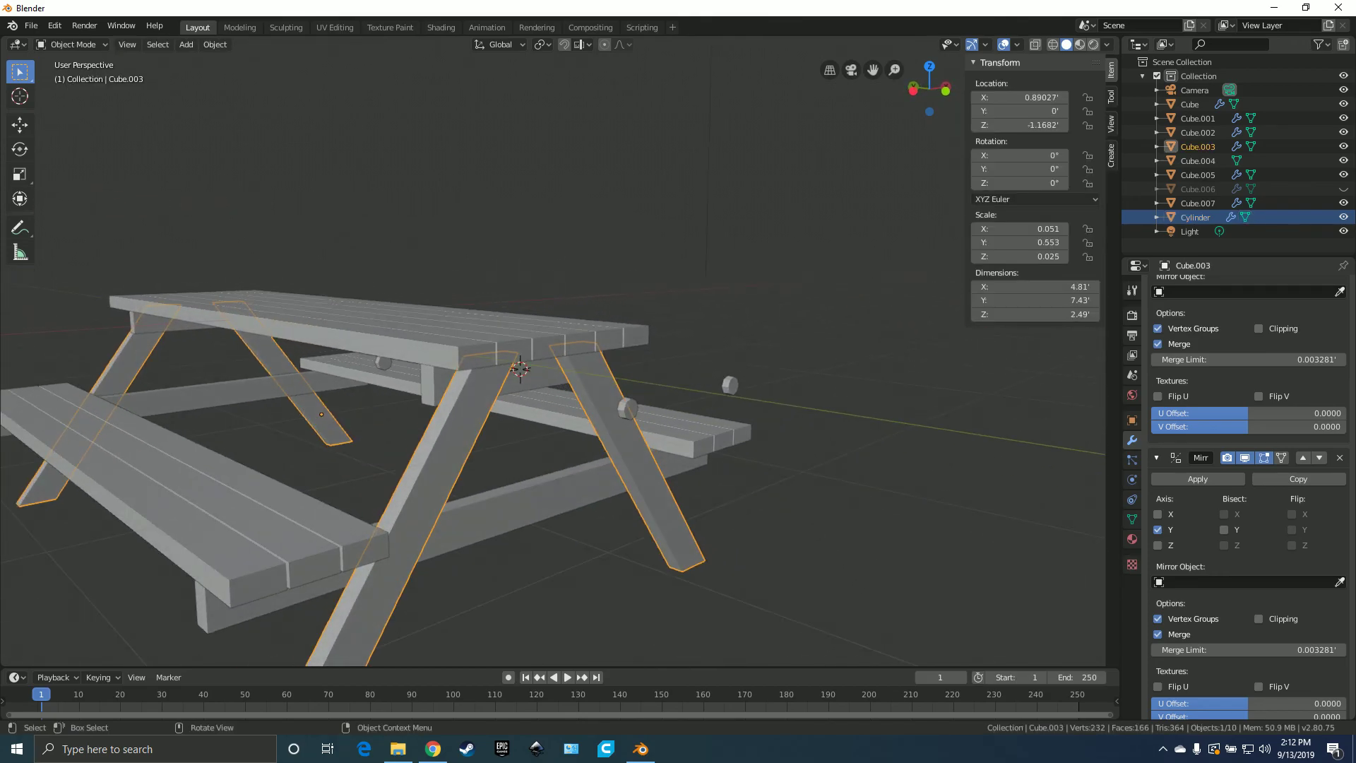
pyautogui.hotkey('shift', 's')
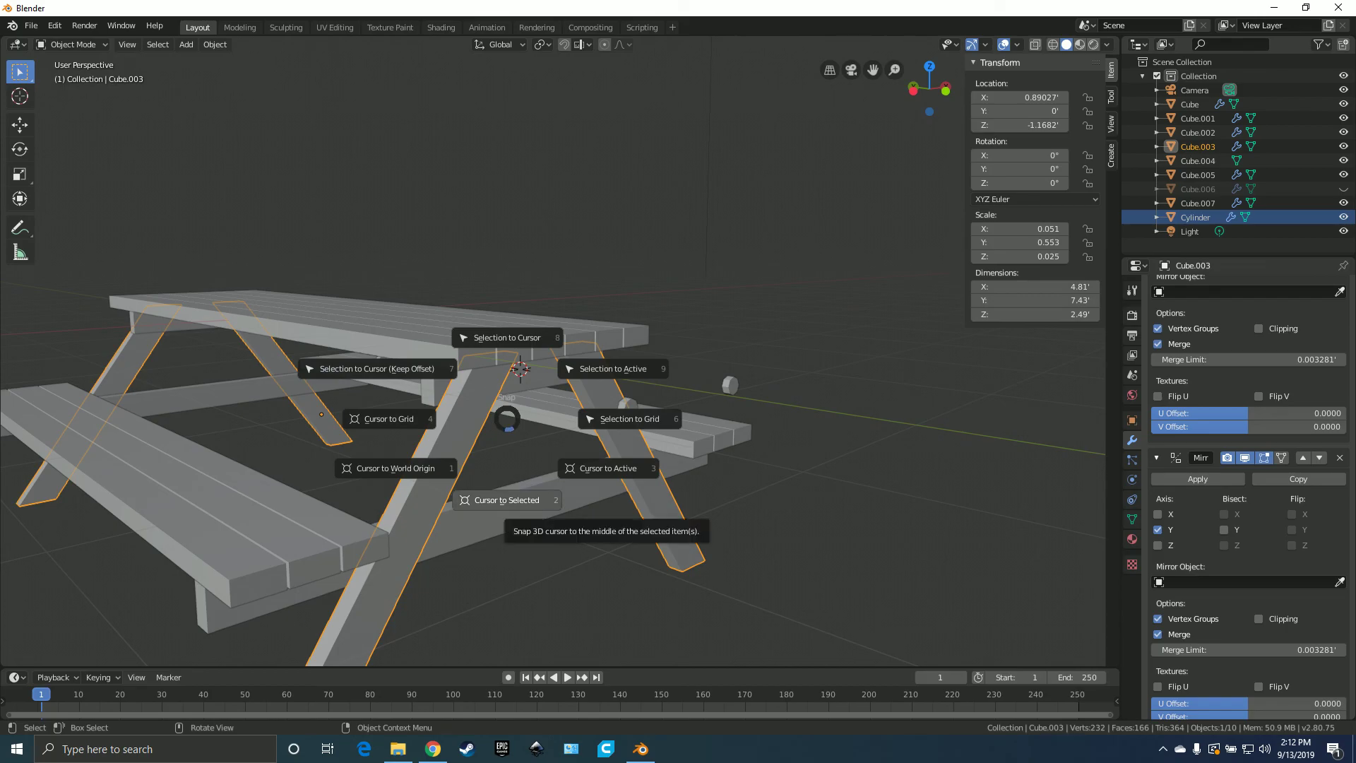
pyautogui.click(506, 499)
pyautogui.moveTo(506, 500); pyautogui.dragTo(423, 498, button='middle')
# - Select the bolt cylinder object and snap it to the 3D cursor at the table's centre
pyautogui.click(470, 406)
pyautogui.moveTo(469, 406); pyautogui.dragTo(556, 424, button='middle')
pyautogui.hotkey('shift', 's')
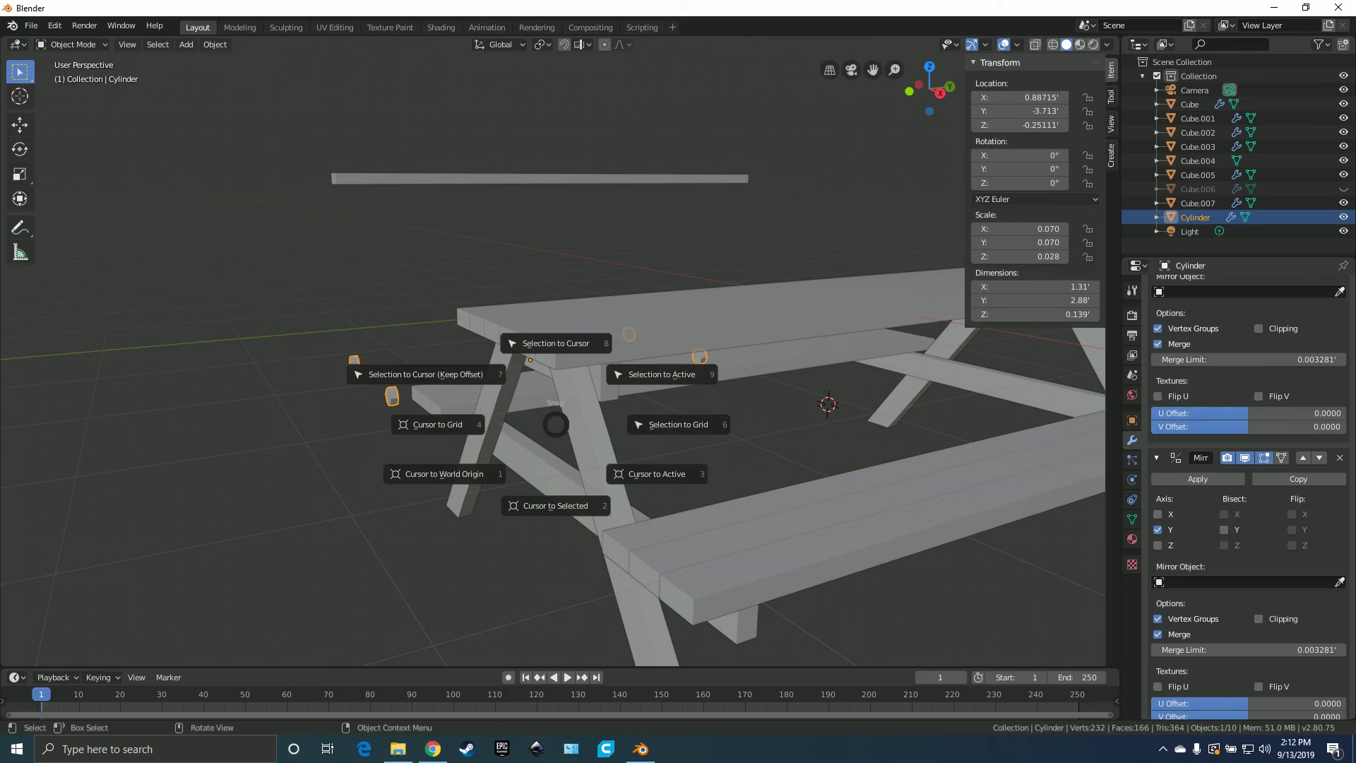
pyautogui.click(556, 344)
pyautogui.moveTo(555, 343); pyautogui.dragTo(531, 345, button='middle')
# - In right view, move the whole bolt mesh about -2.3' in Y and 0.919' in Z onto the leg's outer face
pyautogui.press('Tab')
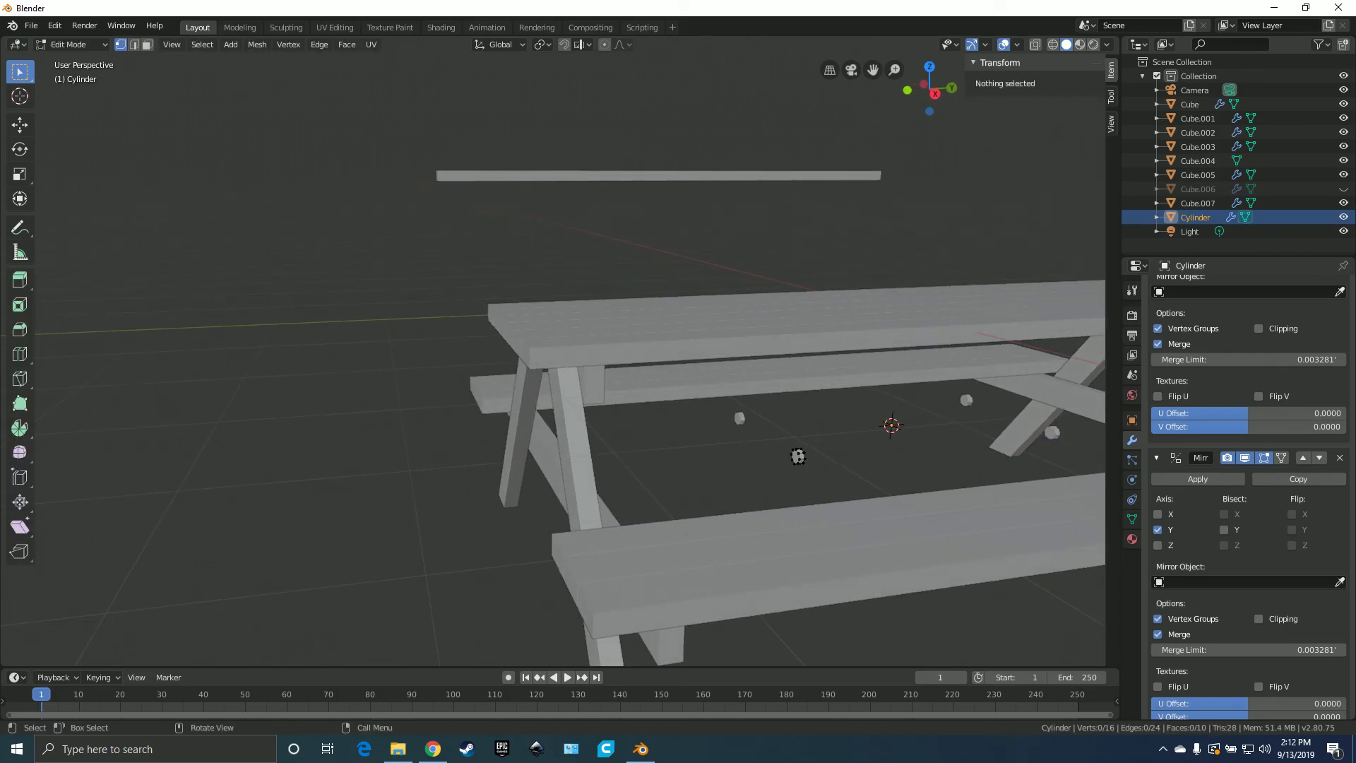
pyautogui.press('a')
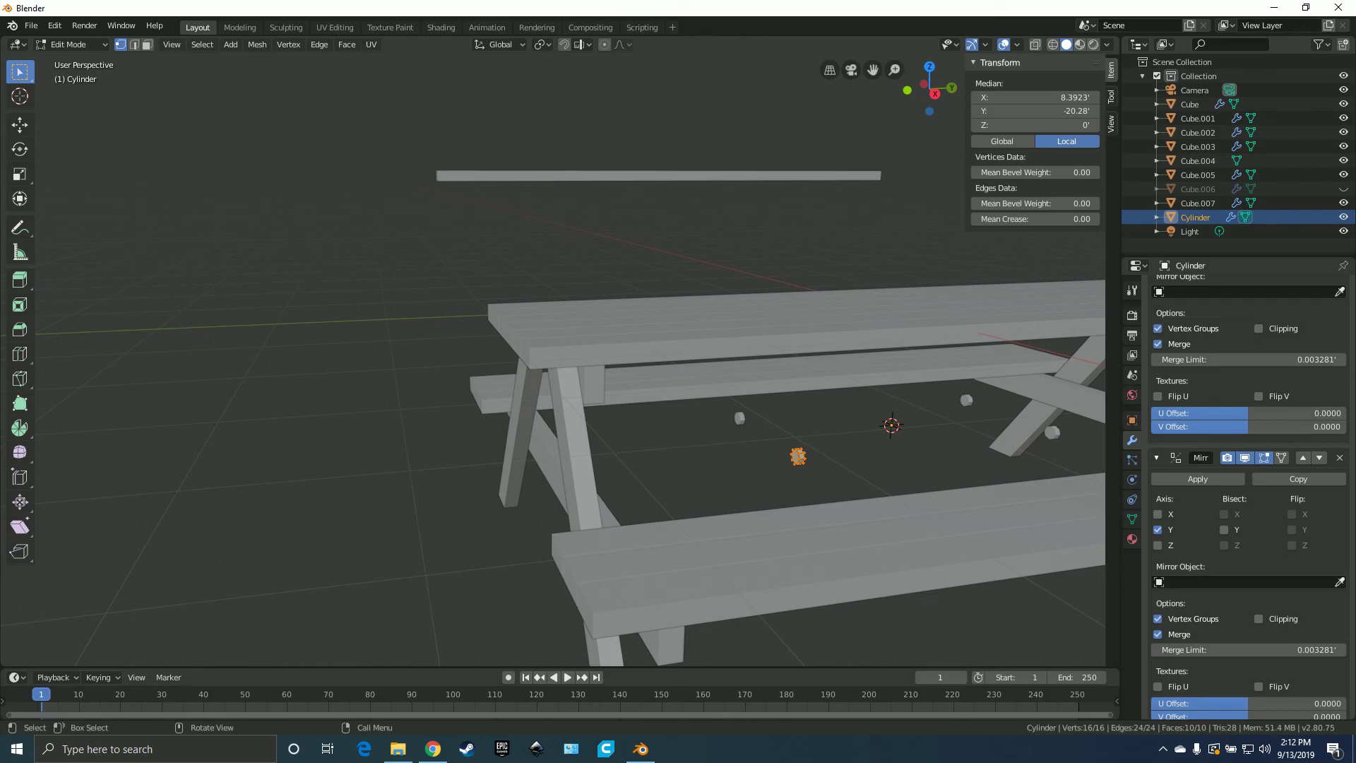
pyautogui.press('KP_3')
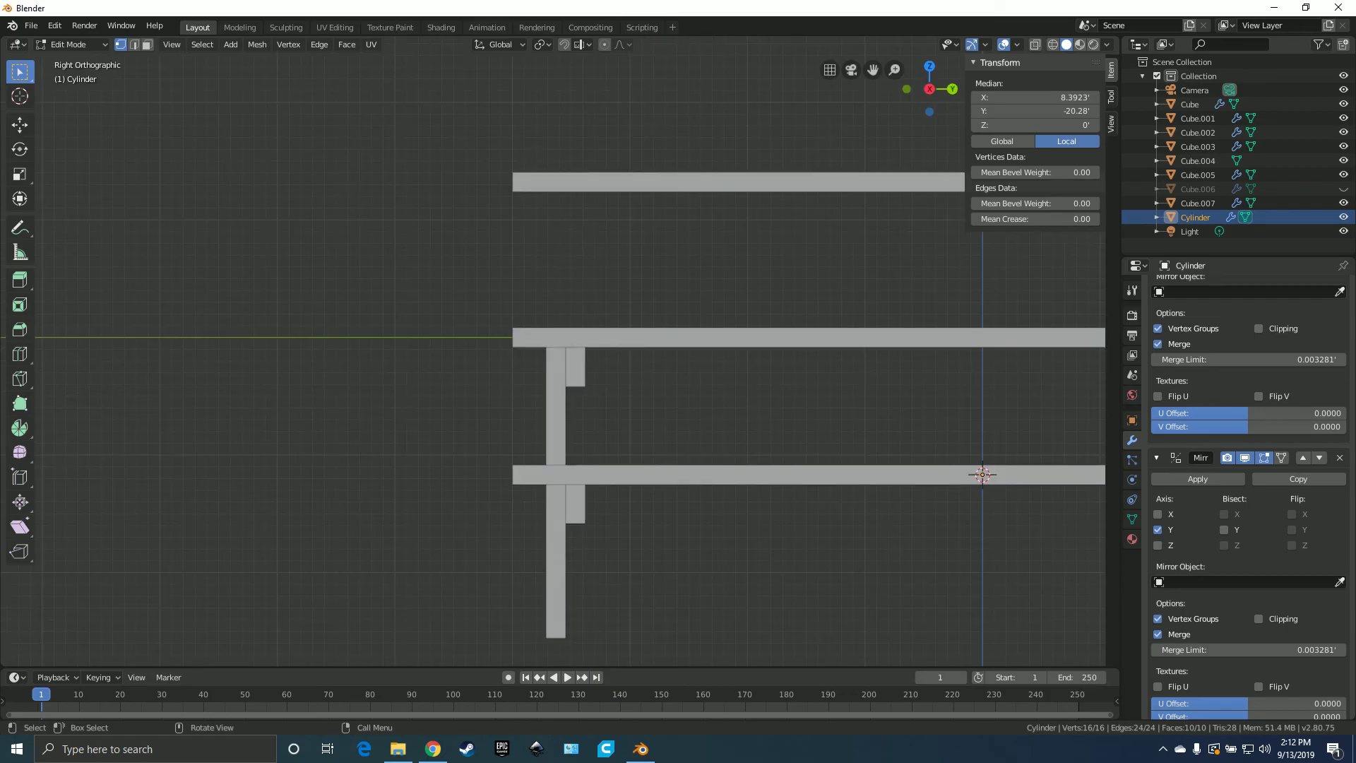
pyautogui.press('g')
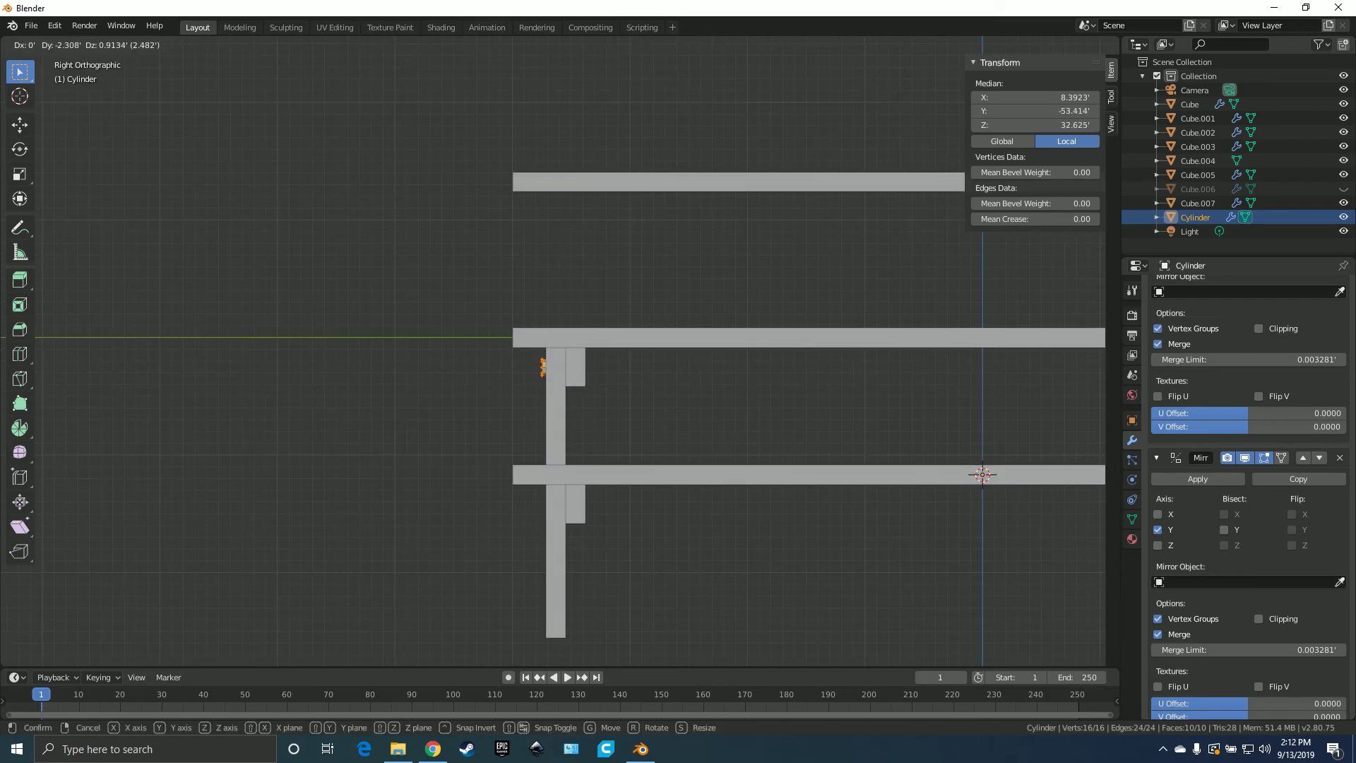
pyautogui.click(542, 373)
pyautogui.moveTo(542, 372); pyautogui.dragTo(296, 393, button='middle')
pyautogui.scroll(-5, 494, 393)
# - In front wireframe view, nudge the bolt mesh about -0.009' in X and -0.004' in Z within the leg
pyautogui.press('KP_1')
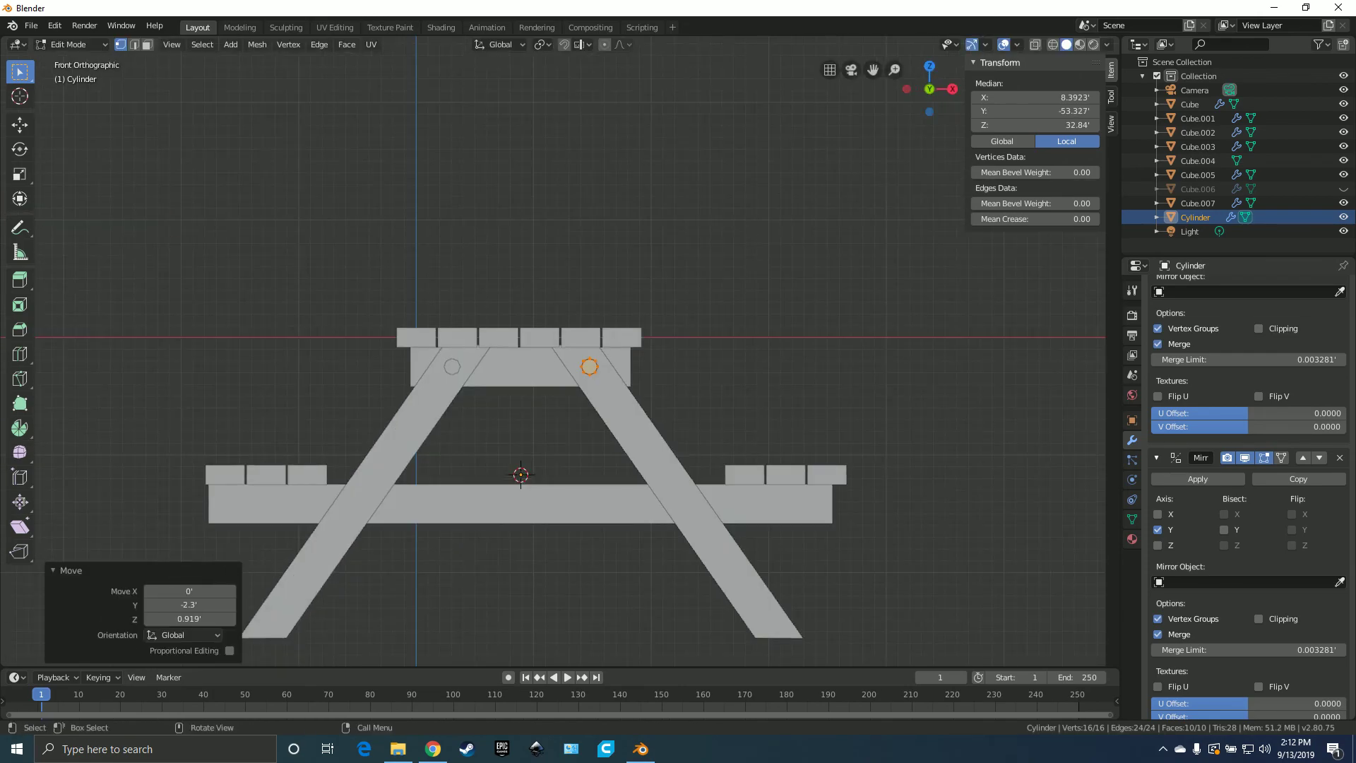
pyautogui.scroll(10, 819, 476)
pyautogui.press('z')
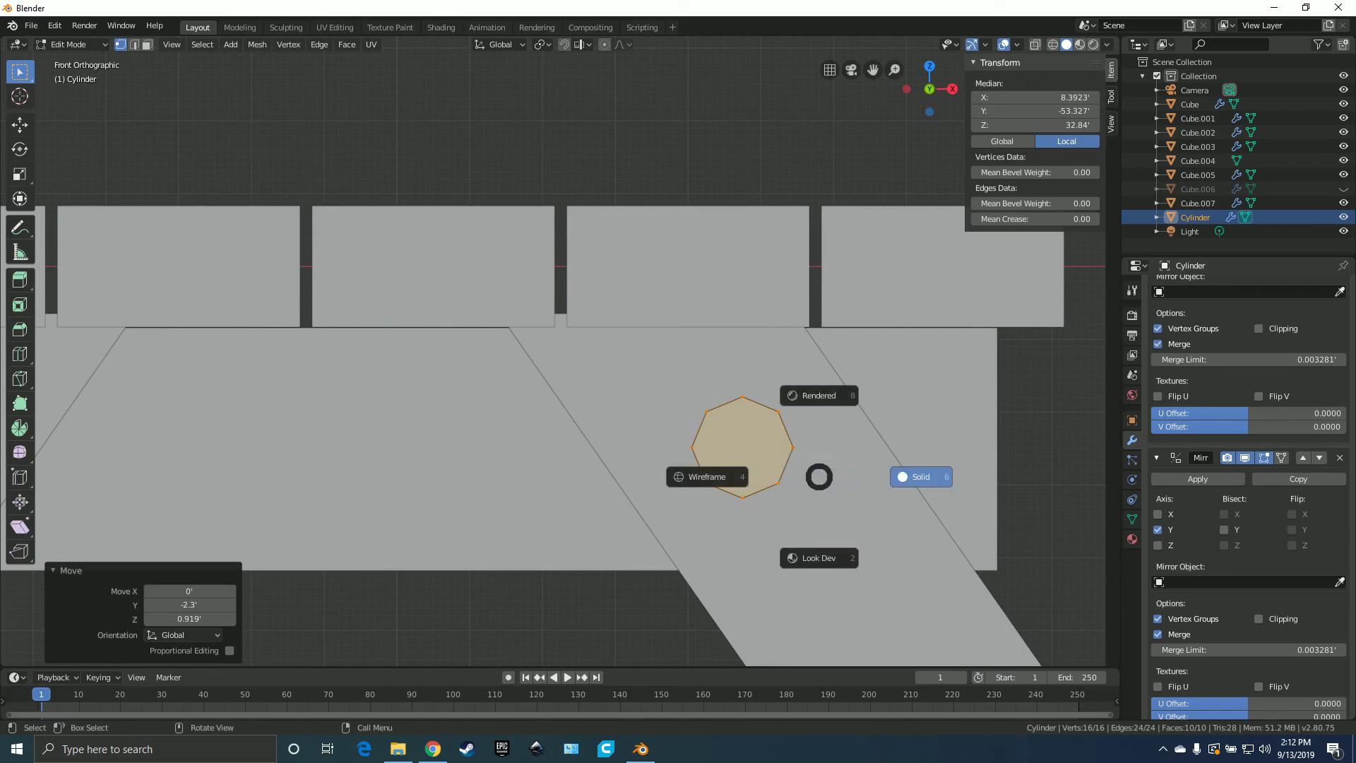
pyautogui.click(706, 476)
pyautogui.press('g')
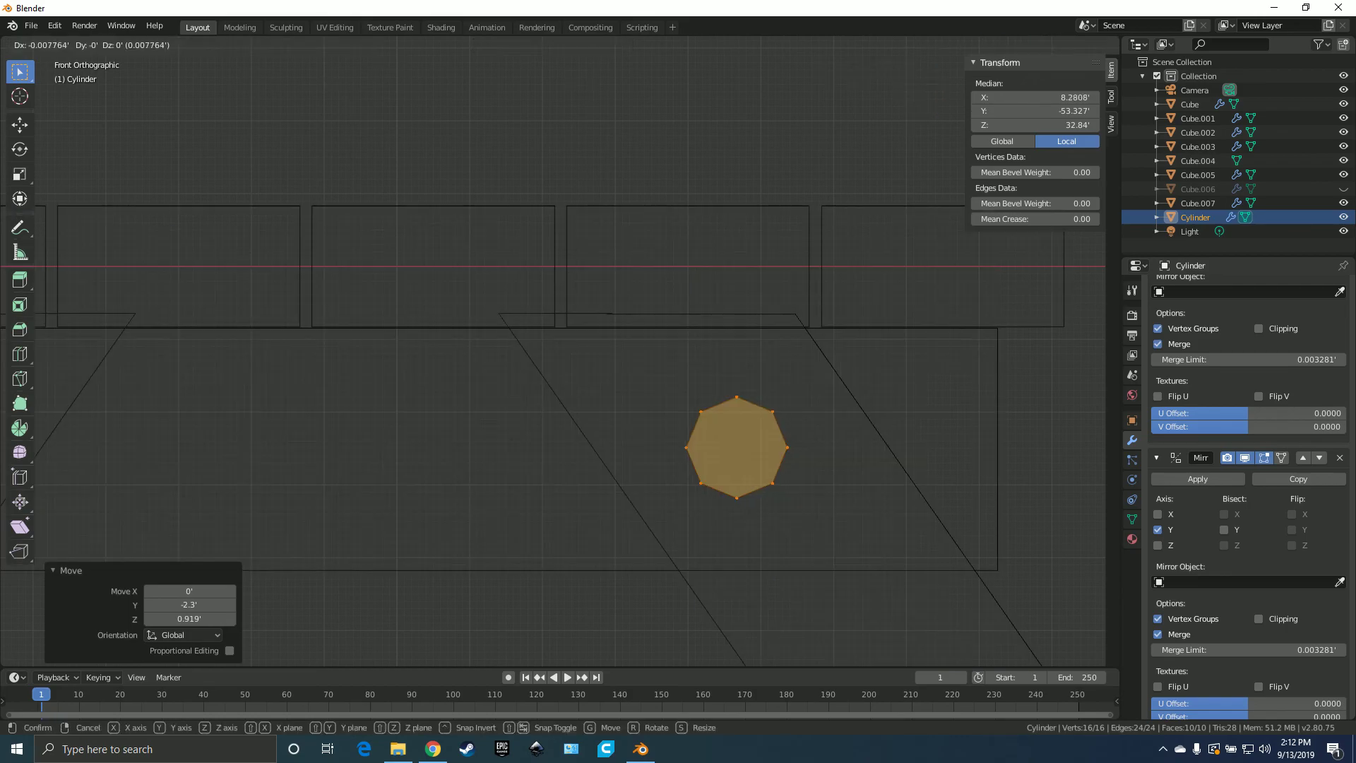
pyautogui.press('Return')
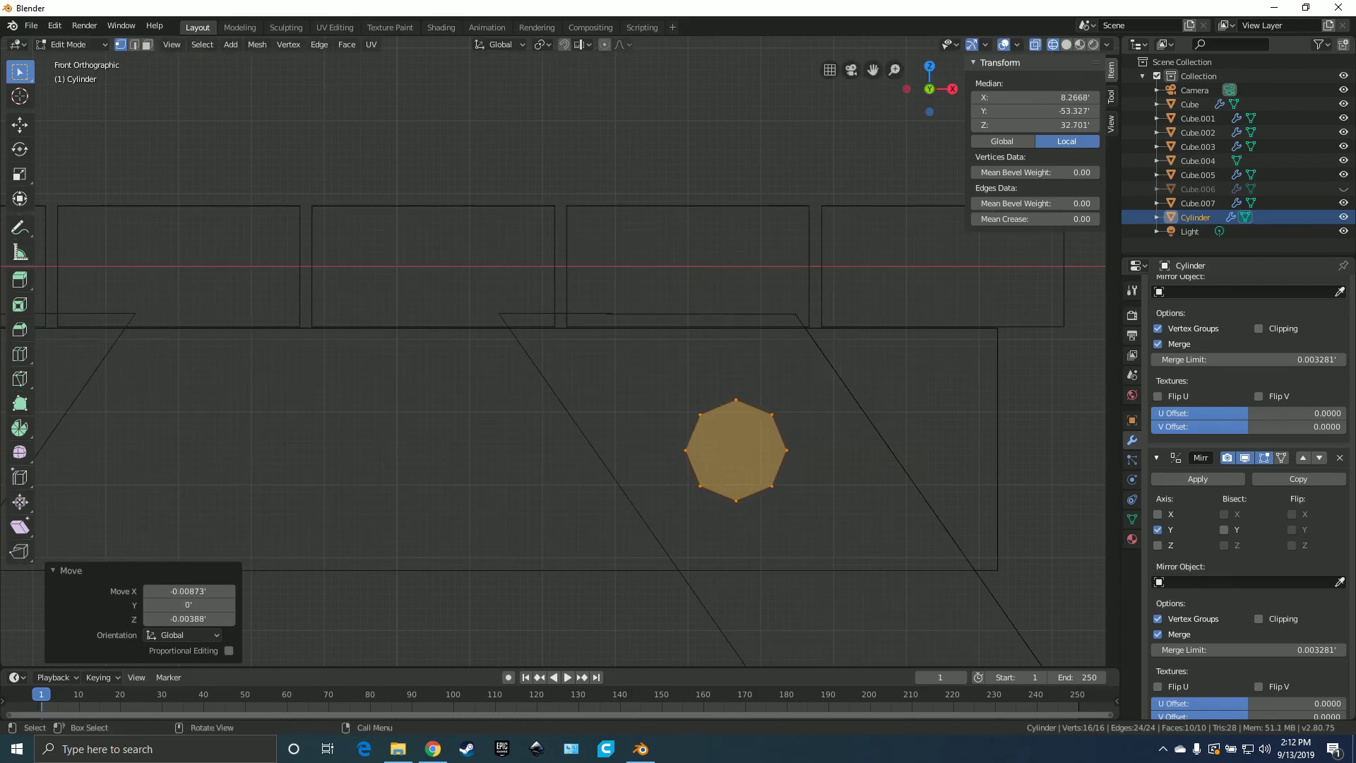
# - Return the viewport to solid shading and leave mesh editing of the bolt cylinder
pyautogui.scroll(-5, 562, 350)
pyautogui.press('z')
pyautogui.click(947, 511)
pyautogui.moveTo(943, 511)
pyautogui.mouseDown(button='middle')
pyautogui.moveTo(882, 517)
pyautogui.moveTo(844, 547)
pyautogui.moveTo(1041, 516)
pyautogui.mouseUp(button='middle')
pyautogui.scroll(-2, 882, 517)
pyautogui.press('Tab')
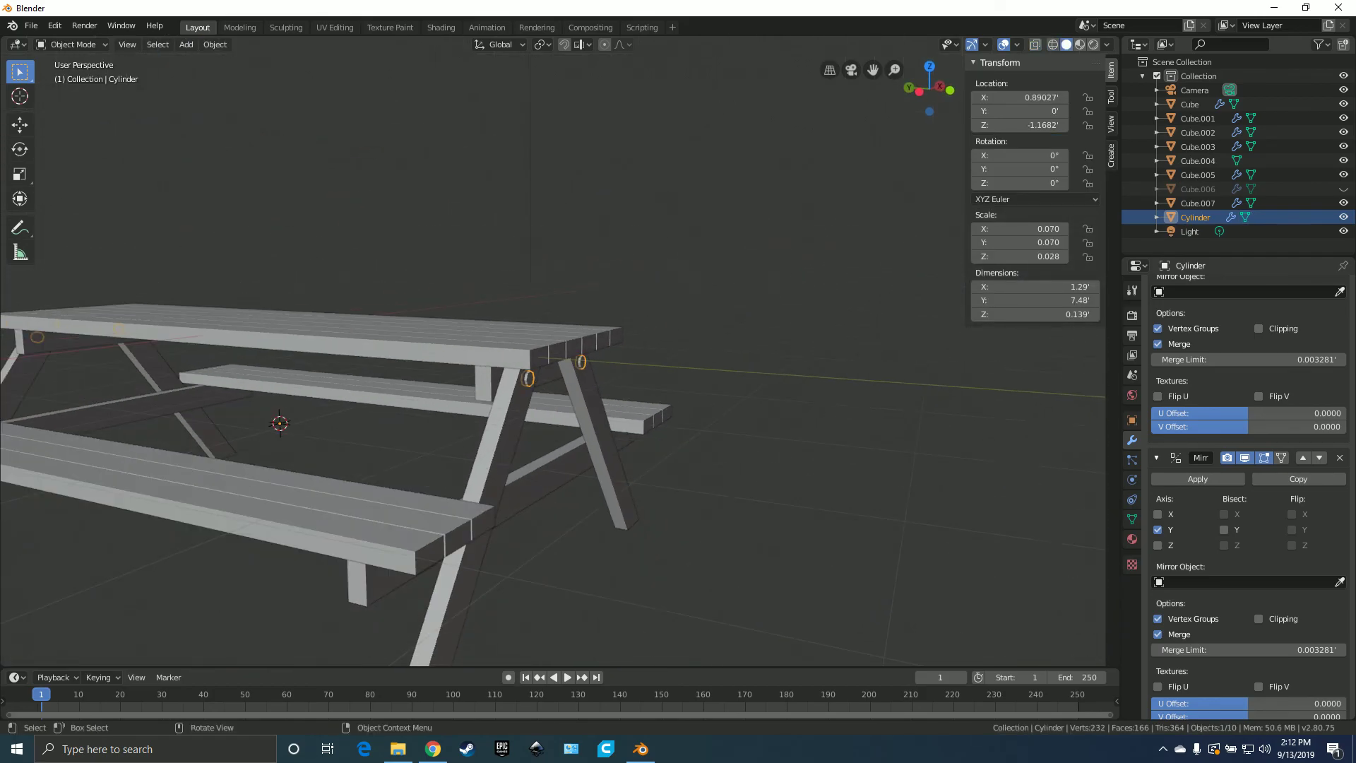
pyautogui.scroll(3, 553, 353)
pyautogui.moveTo(553, 353); pyautogui.dragTo(494, 332, button='middle')
pyautogui.press('Tab')
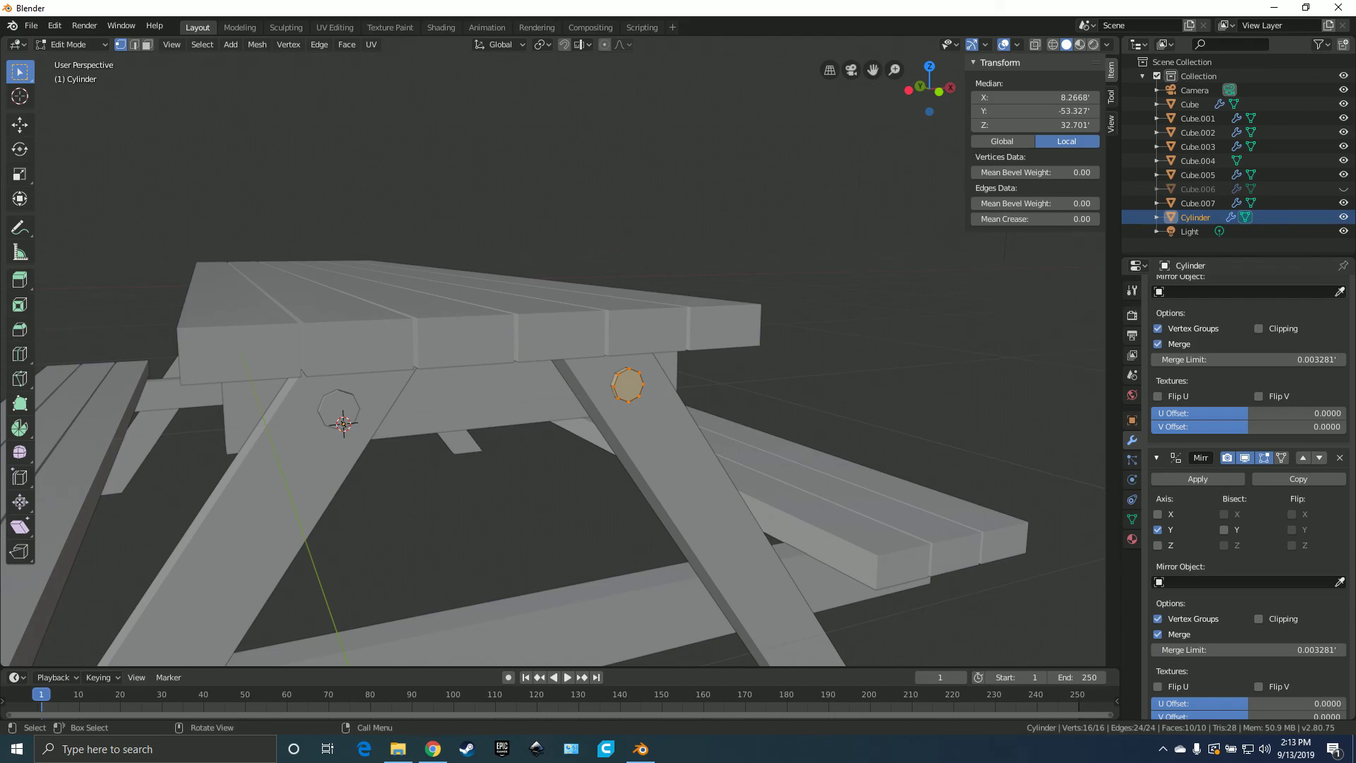
pyautogui.moveTo(677, 395); pyautogui.dragTo(745, 388, button='middle')
pyautogui.press('Tab')
pyautogui.press('s')
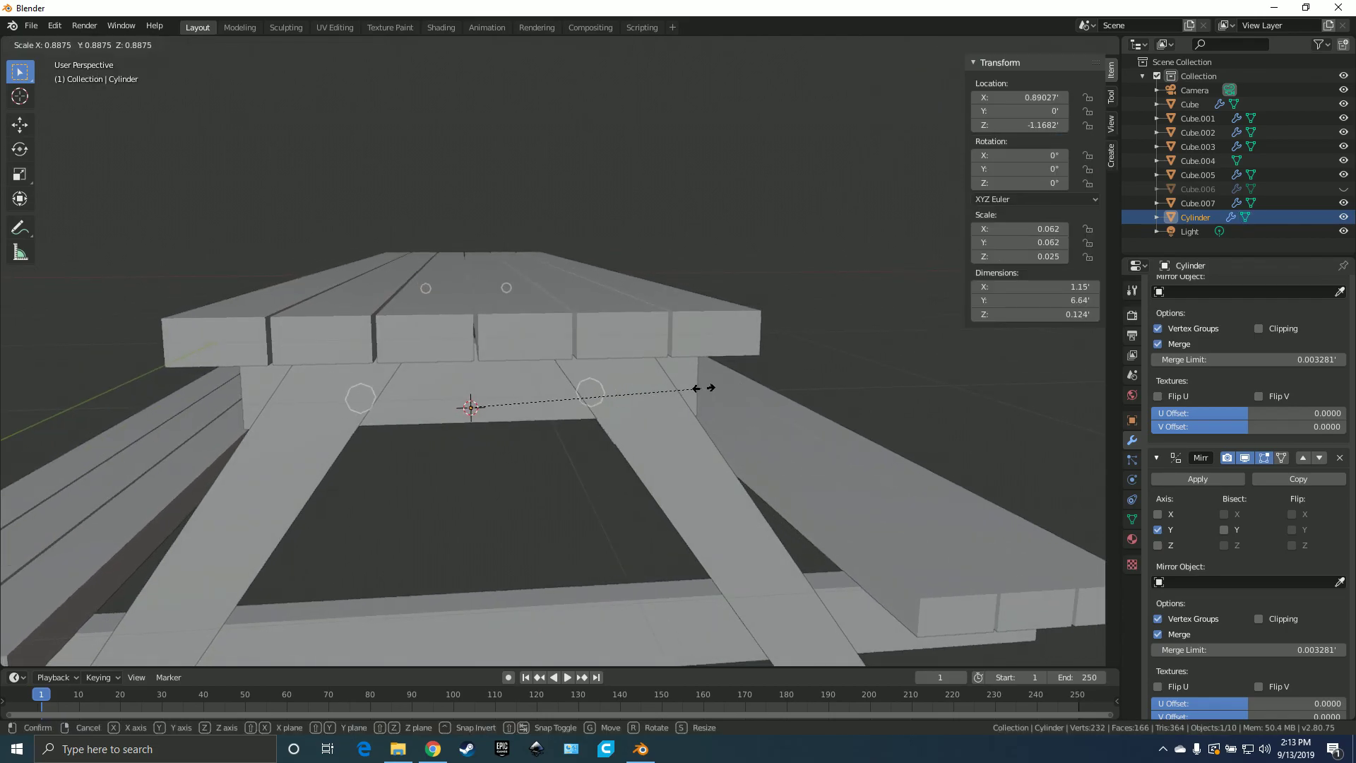
pyautogui.press('Escape')
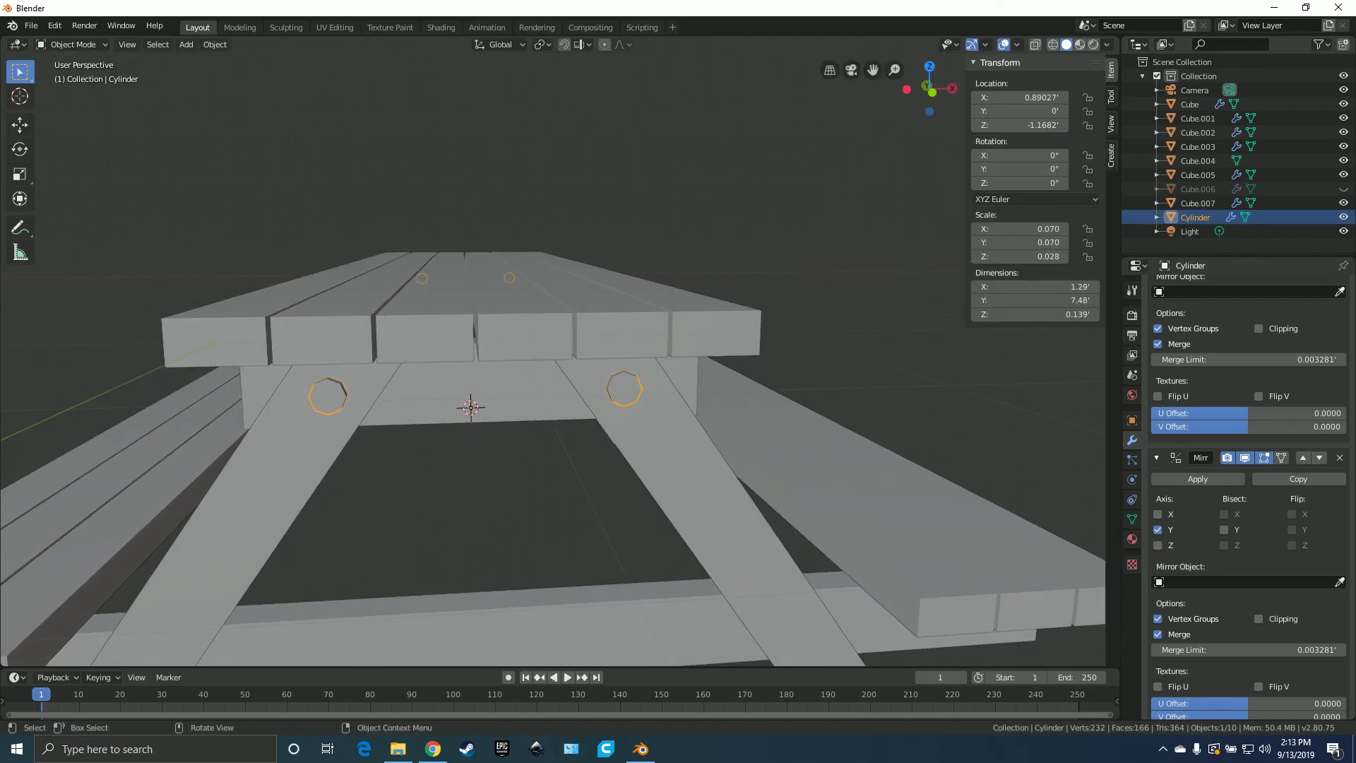
# - Enter mesh editing on the bolt cylinder and scale its mesh uniformly by about 0.458
pyautogui.moveTo(551, 396); pyautogui.dragTo(613, 367, button='middle')
pyautogui.press('Tab')
pyautogui.scroll(1, 613, 367)
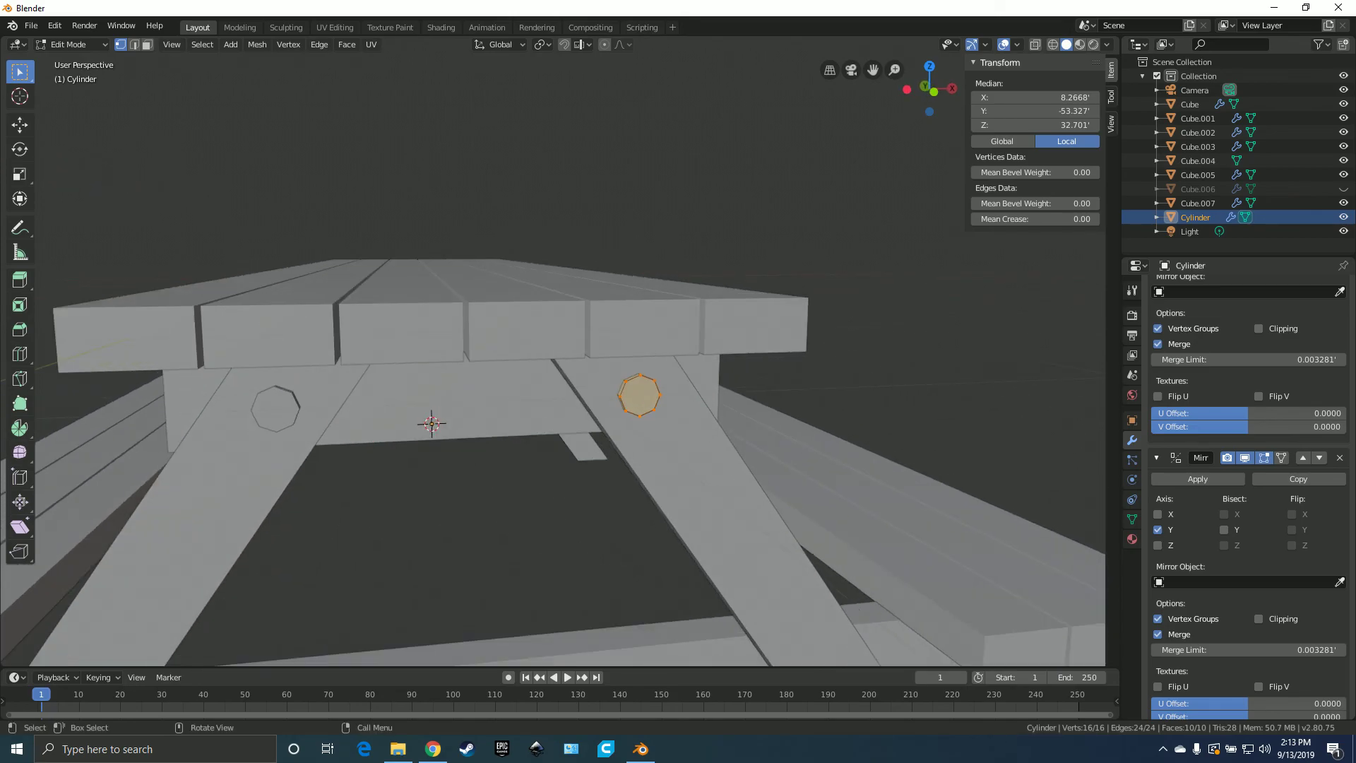
pyautogui.press('s')
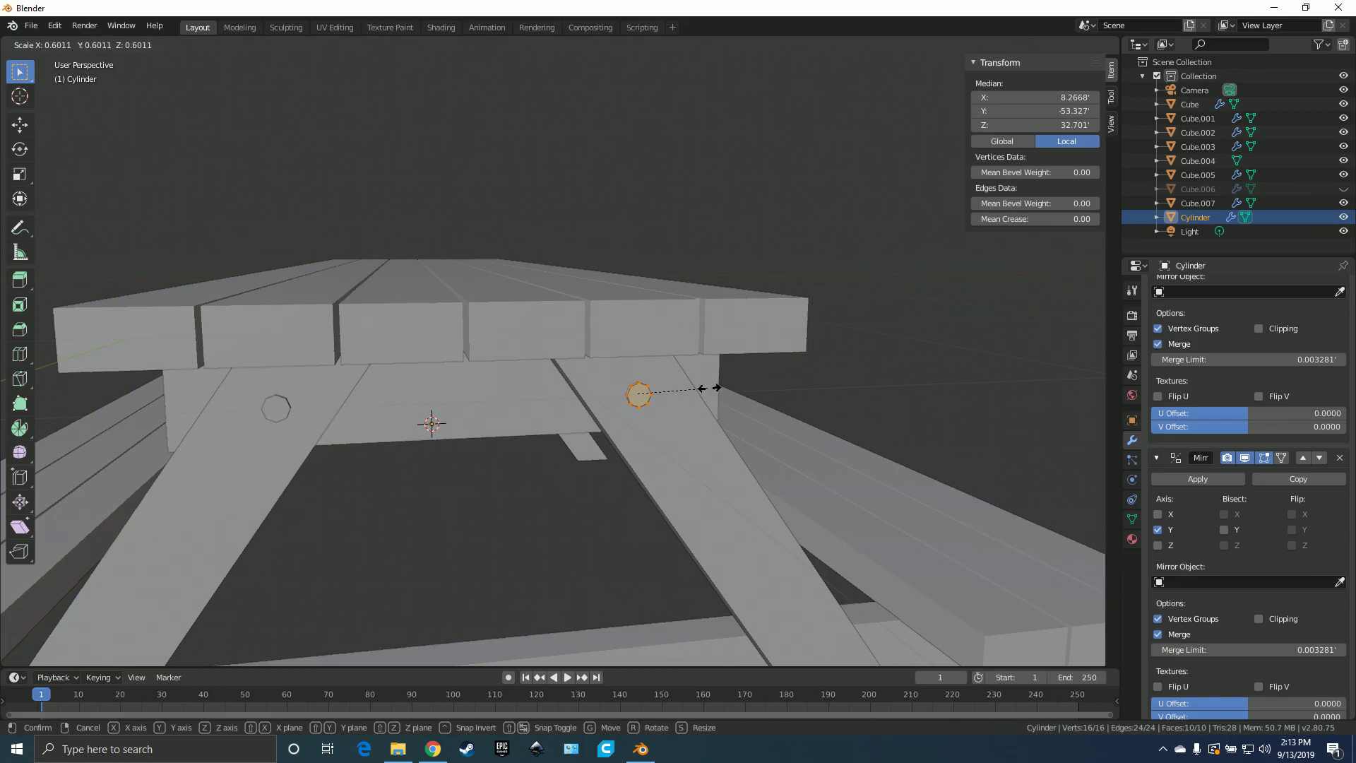
pyautogui.click(697, 398)
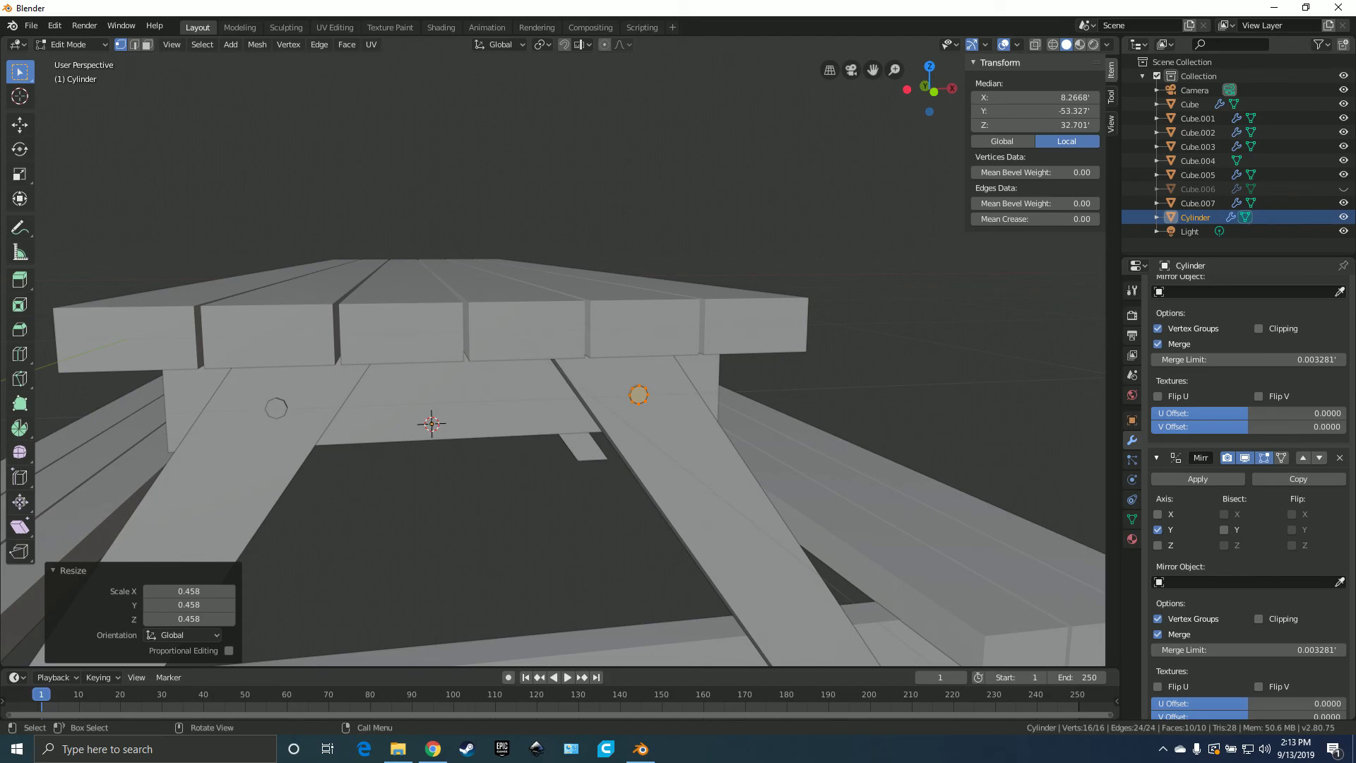
# - In front view, move the bolt mesh about -0.067' along X within the upper part of the leg
pyautogui.scroll(-5, 697, 398)
pyautogui.moveTo(697, 397); pyautogui.dragTo(653, 387, button='middle')
pyautogui.scroll(-3, 964, 415)
pyautogui.scroll(5, 1006, 383)
pyautogui.scroll(-3, 1006, 382)
pyautogui.scroll(-5, 770, 390)
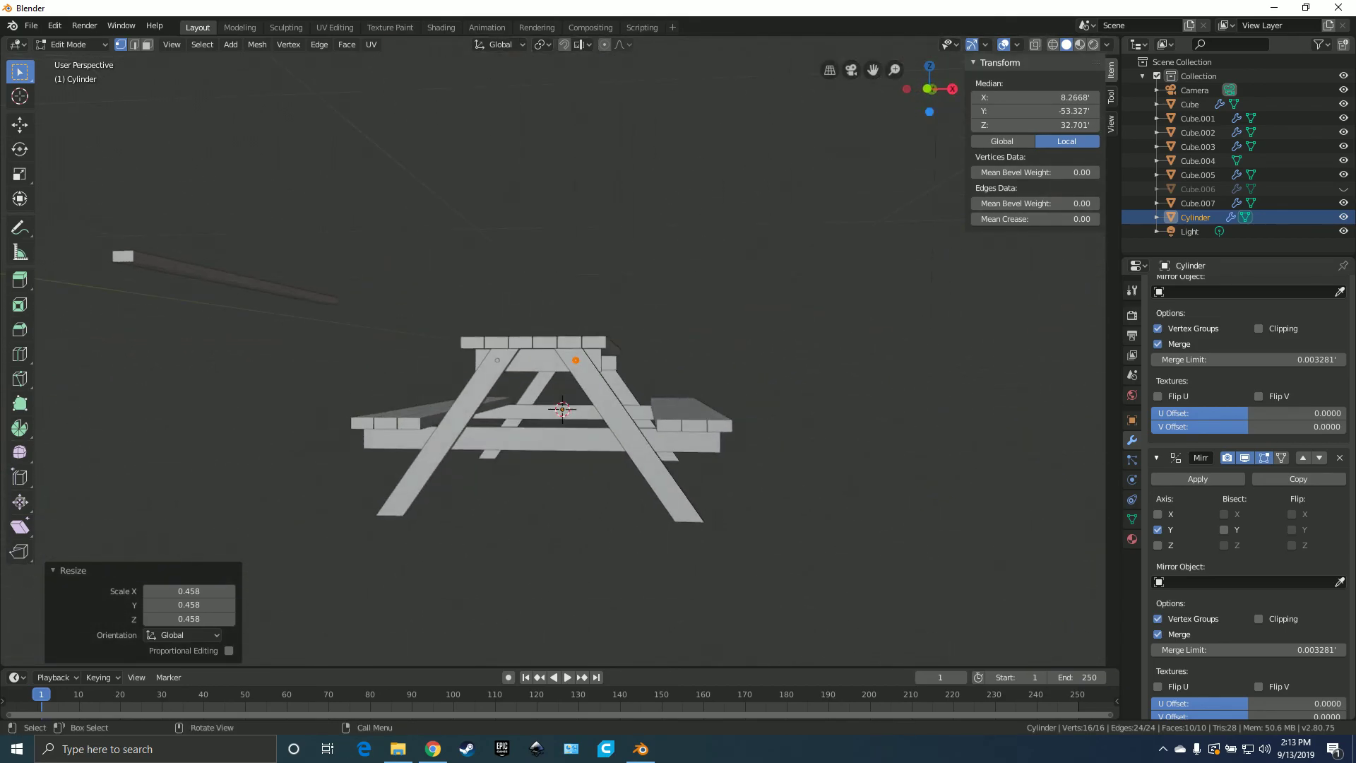
pyautogui.scroll(4, 653, 387)
pyautogui.press('KP_1')
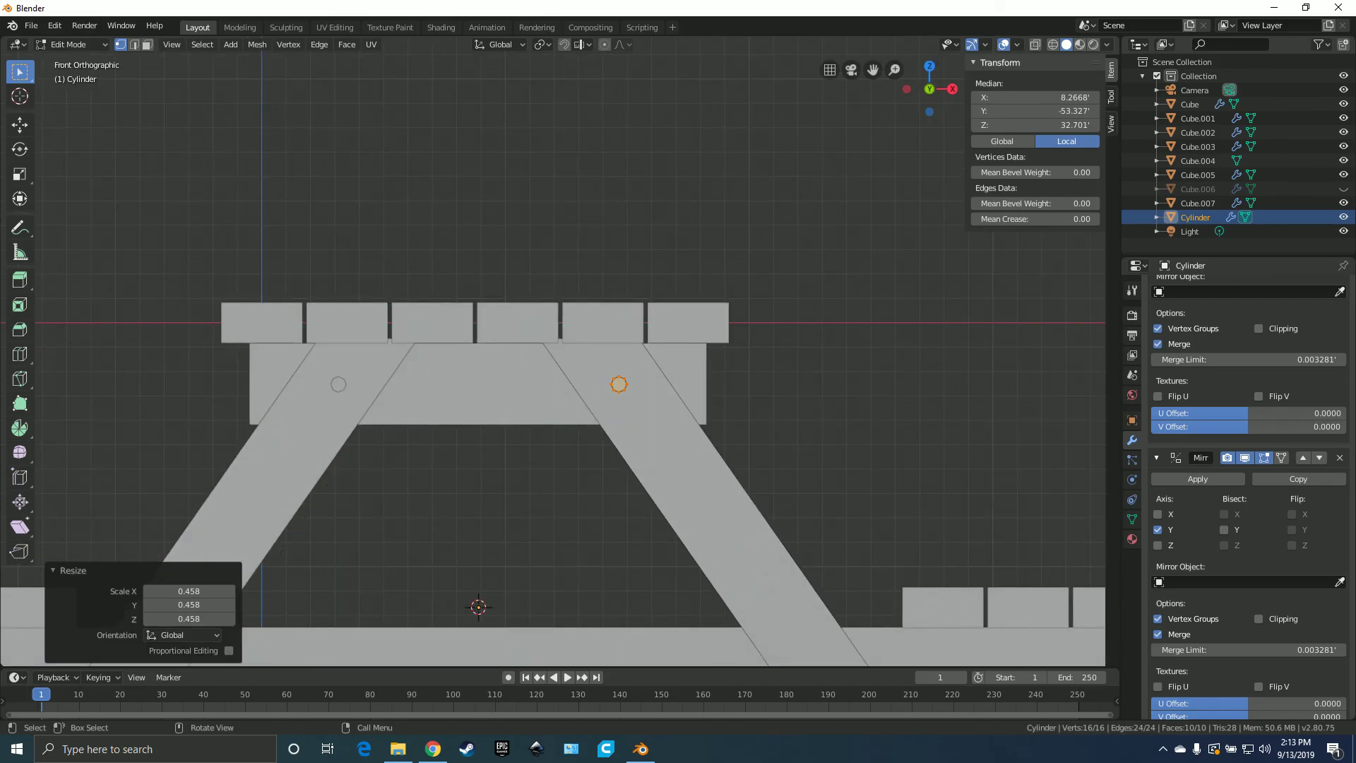
pyautogui.scroll(4, 553, 358)
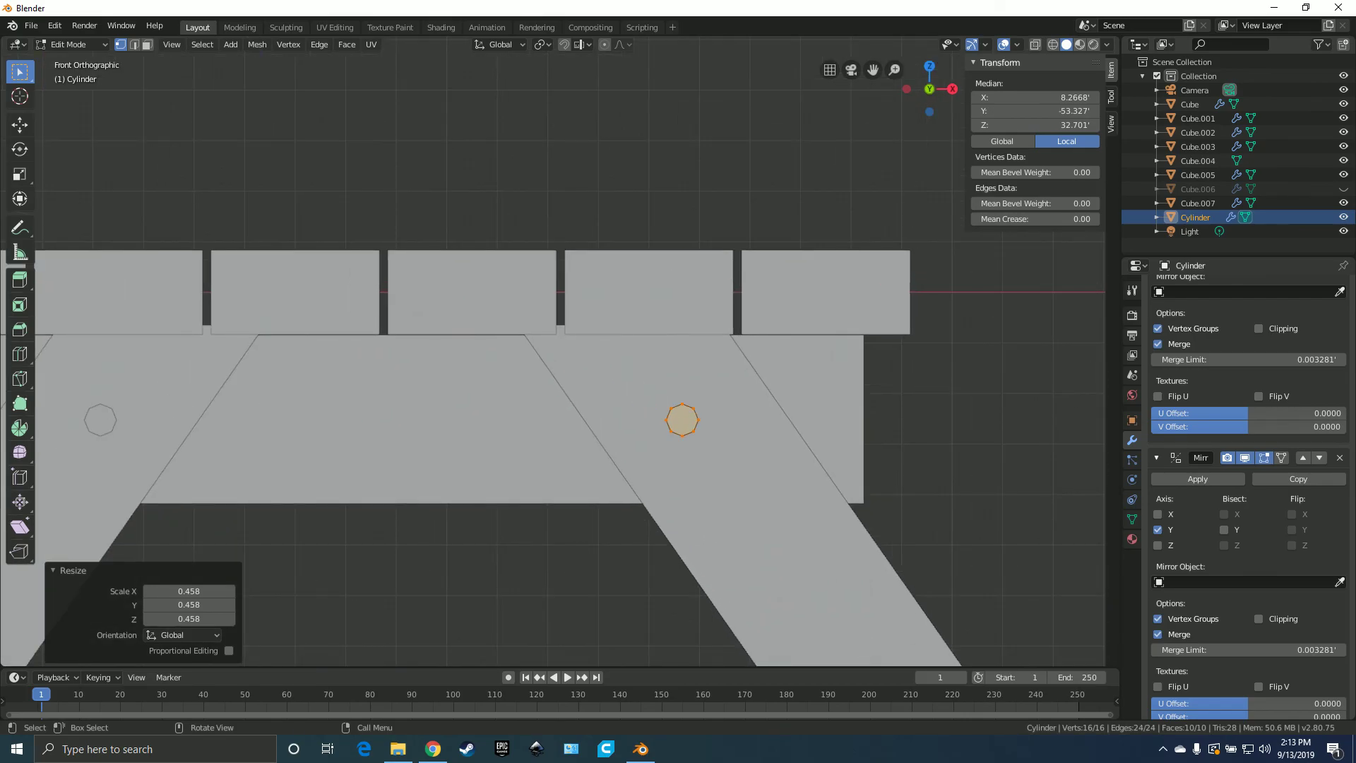
pyautogui.press('g')
pyautogui.press('x')
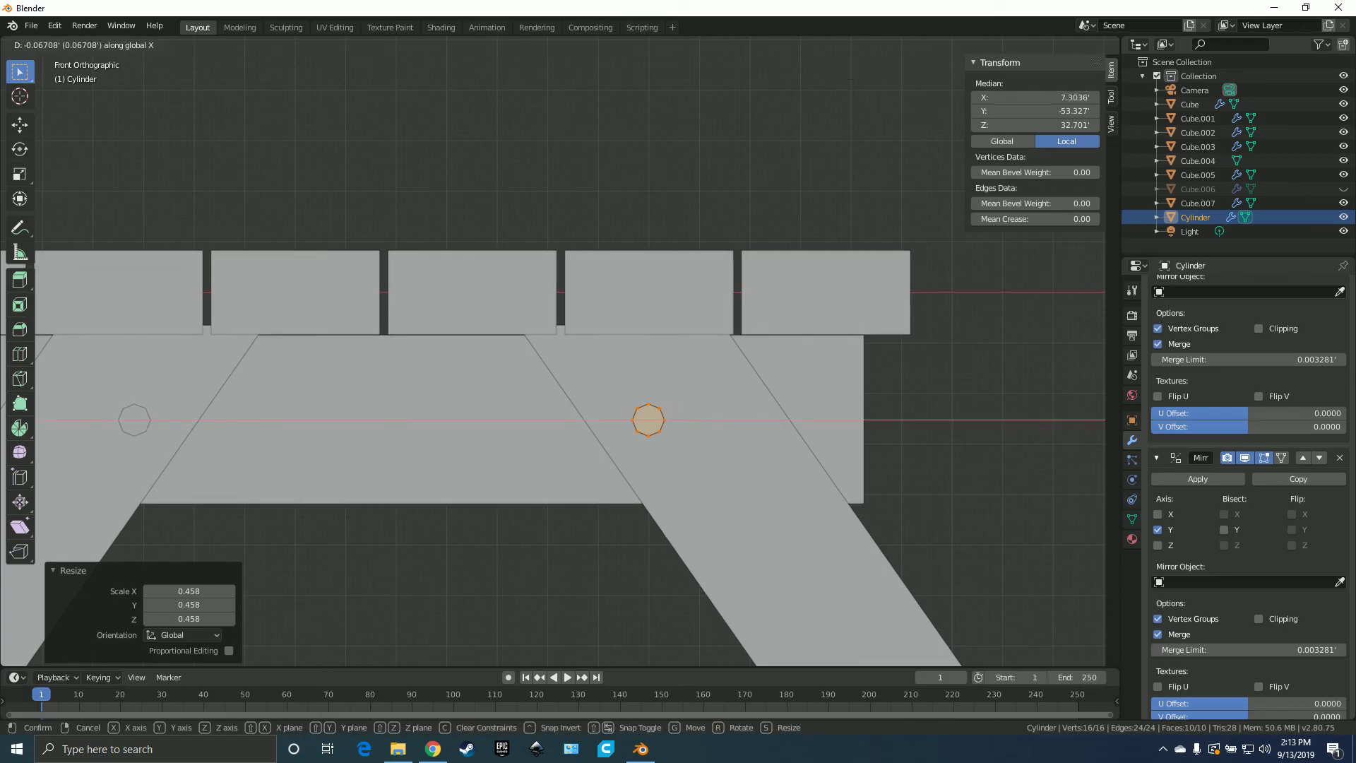
pyautogui.press('Return')
# - Duplicate the bolt mesh about 0.147' along X to form a side-by-side pair on the leg
pyautogui.hotkey('shift', 'd')
pyautogui.press('x')
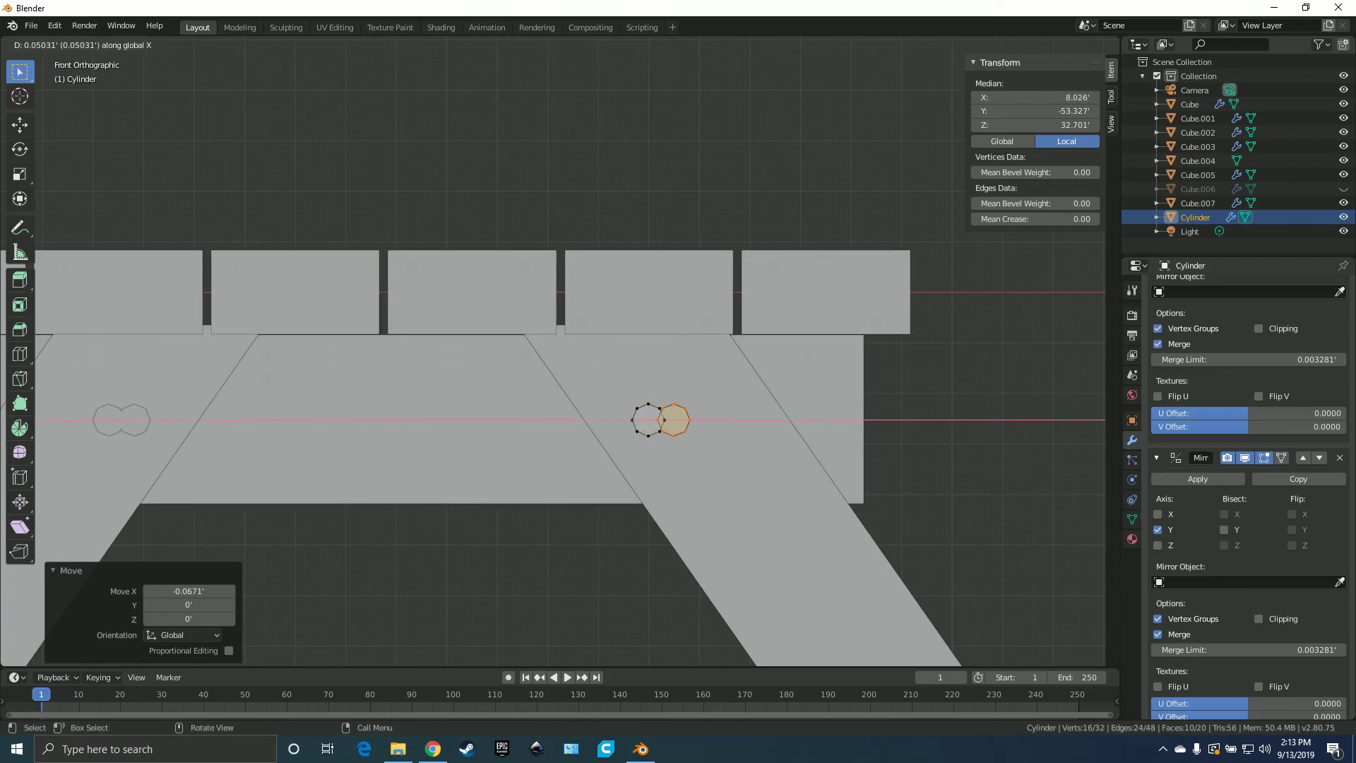
pyautogui.press('Return')
pyautogui.scroll(-5, 551, 353)
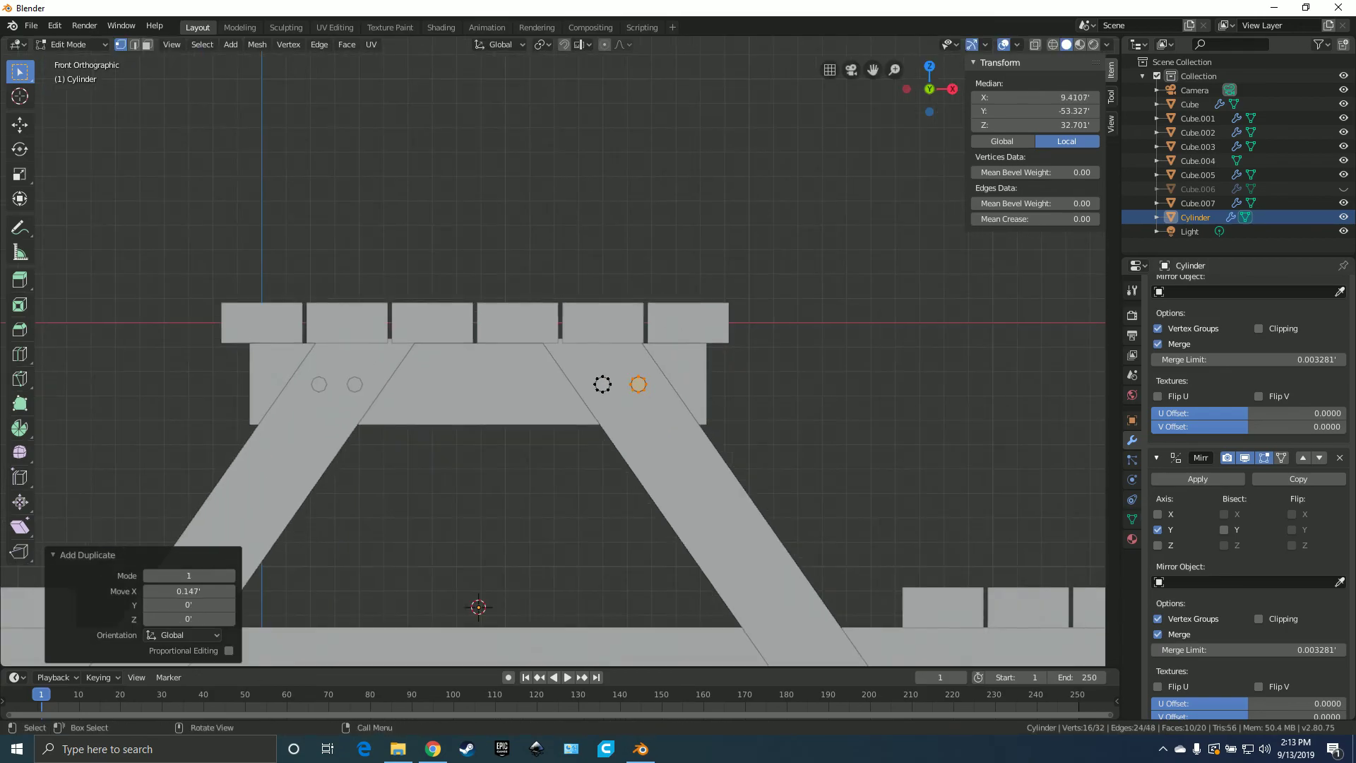
# - Leave mesh editing and examine the mirrored bolt pairs at both ends of the table
pyautogui.press('Tab')
pyautogui.moveTo(551, 354); pyautogui.dragTo(522, 268, button='middle')
pyautogui.scroll(3, 522, 268)
pyautogui.moveTo(692, 339); pyautogui.dragTo(349, 339, button='middle')
pyautogui.scroll(2, 551, 353)
pyautogui.scroll(-5, 551, 353)
pyautogui.moveTo(635, 346); pyautogui.dragTo(332, 353, button='middle')
pyautogui.press('KP_1')
pyautogui.scroll(7, 552, 350)
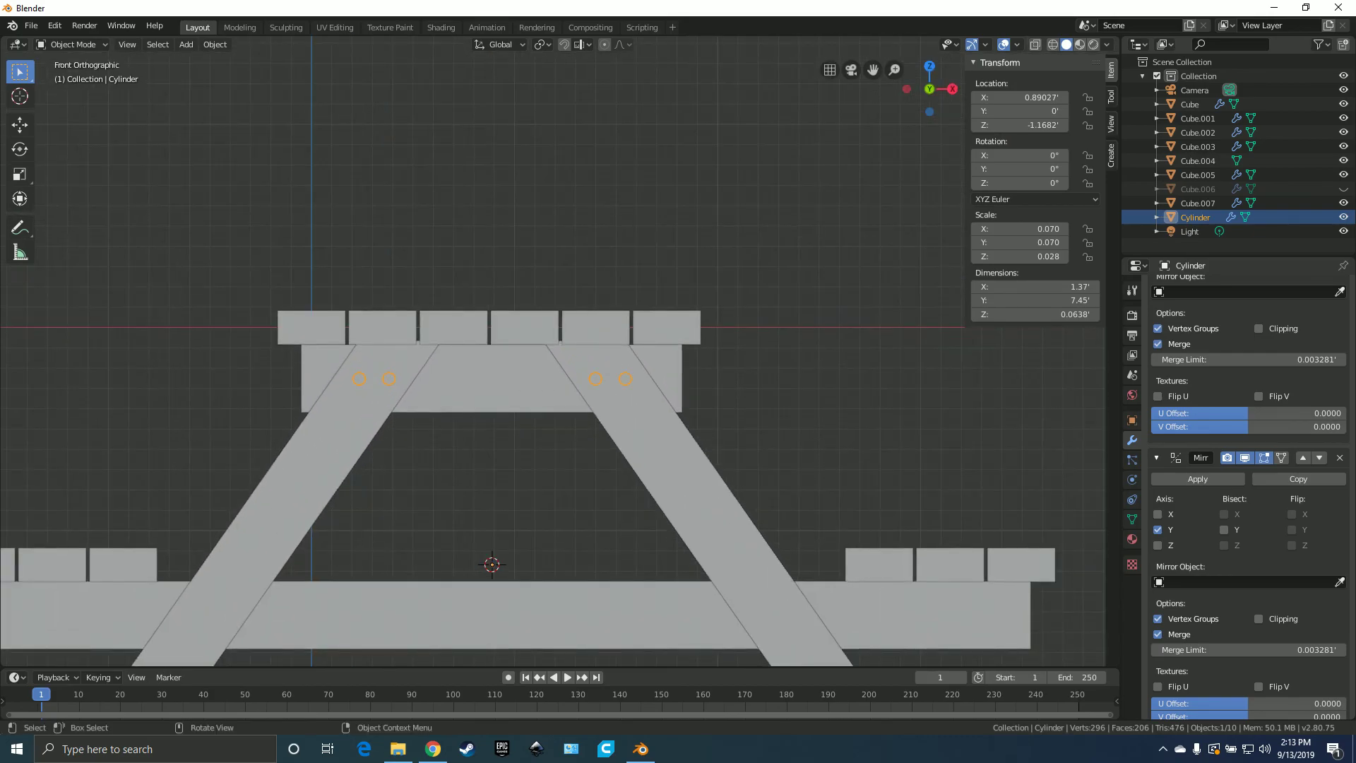
# - Duplicate both upper bolts about 0.8' in X and -1.2' in Z to where the leg crosses the seat support
pyautogui.press('Tab')
pyautogui.press('l')
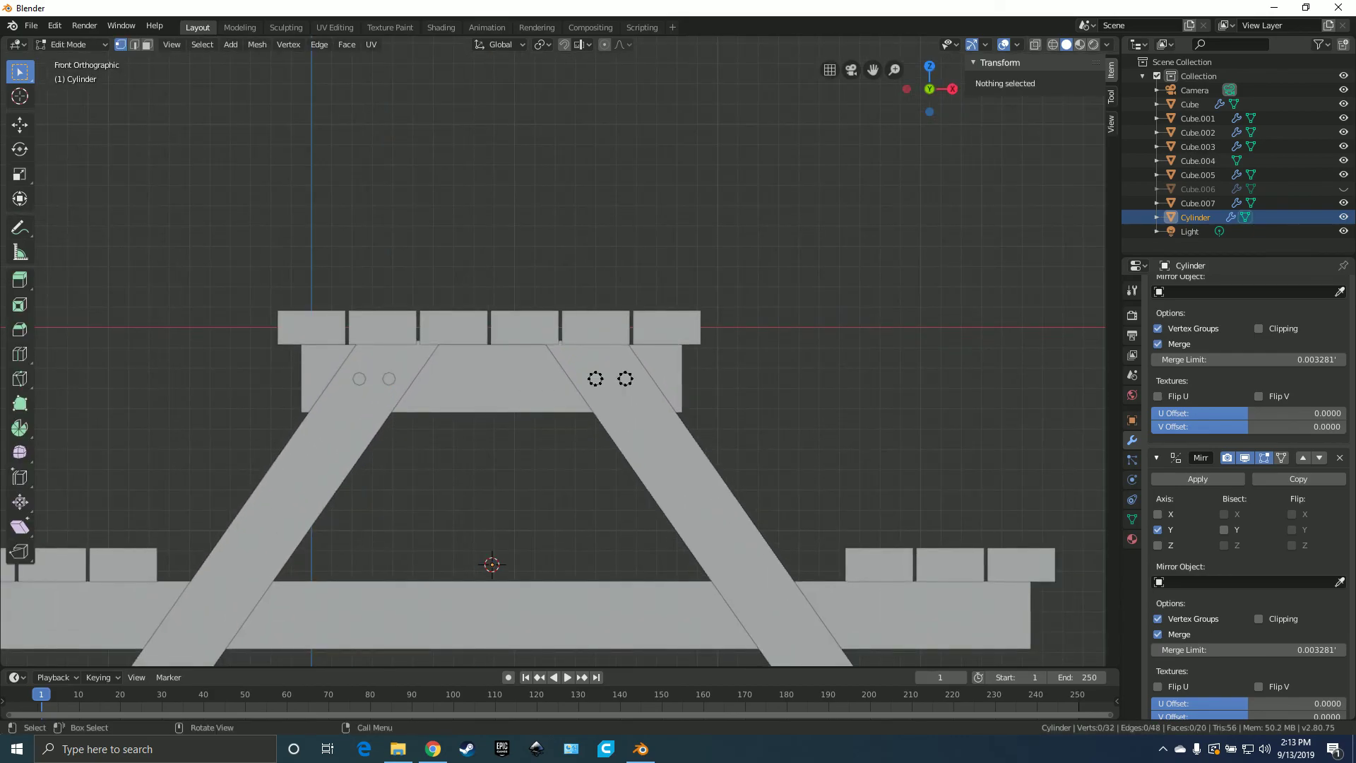
pyautogui.hotkey('shift', 'd')
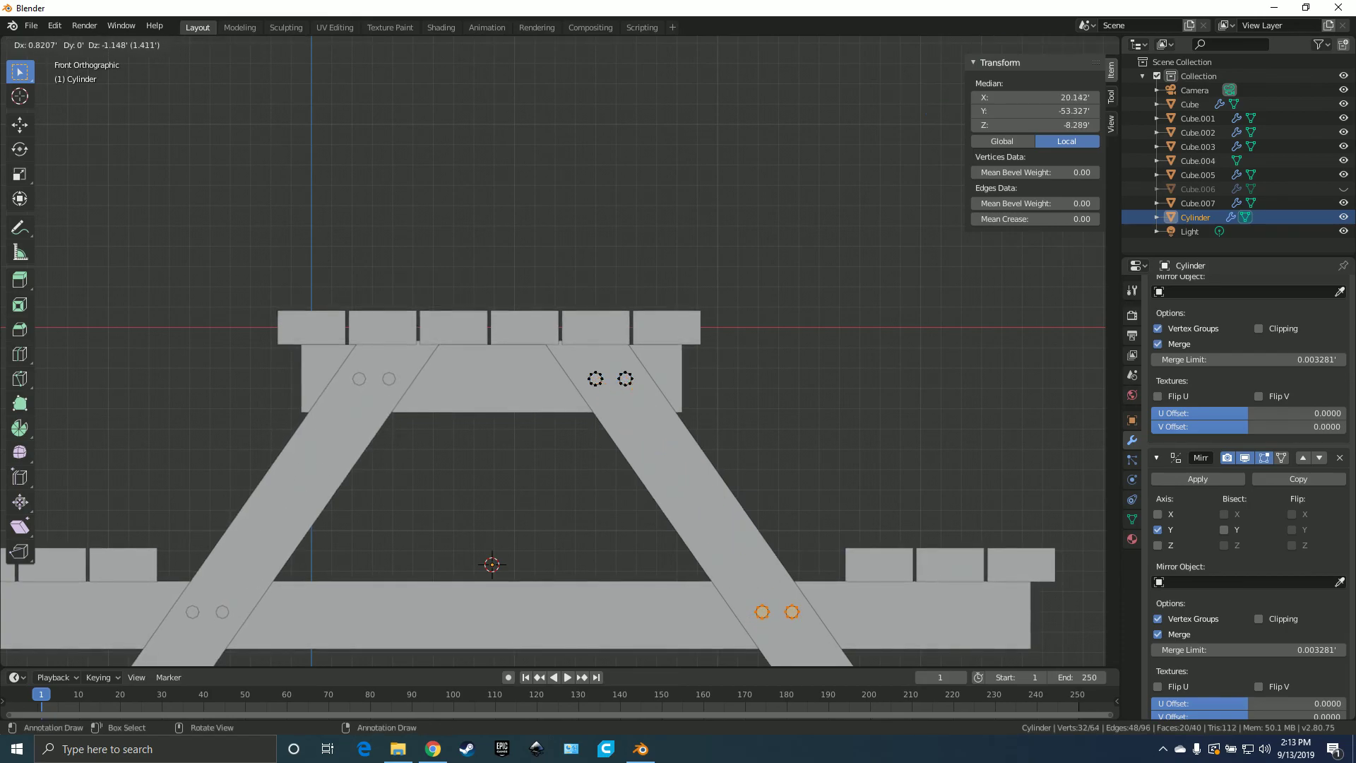
pyautogui.click(790, 614)
# - Examine the upper and lower bolt pairs on the legs from several angles around the table
pyautogui.moveTo(791, 614); pyautogui.dragTo(1059, 565, button='middle')
pyautogui.press('Tab')
pyautogui.scroll(-4, 809, 620)
pyautogui.scroll(-2, 553, 353)
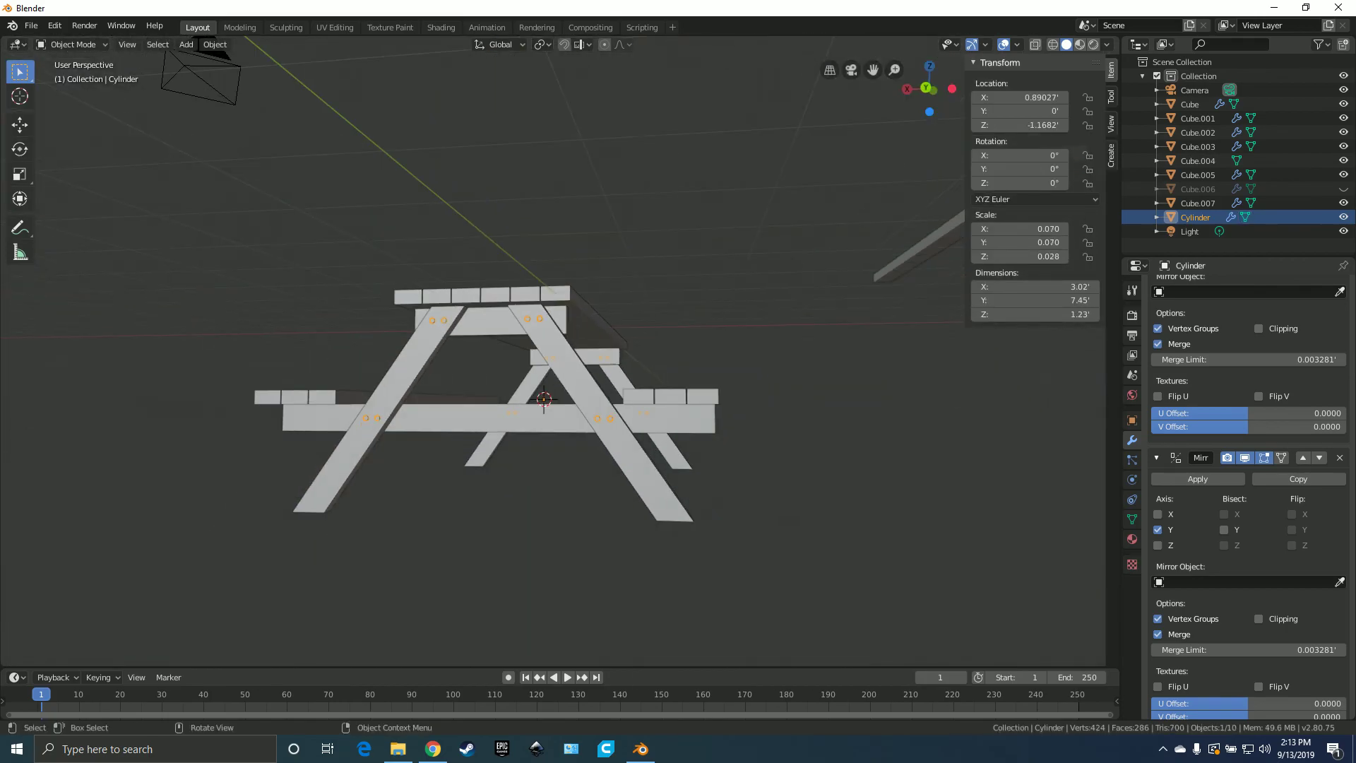
pyautogui.press('Tab')
pyautogui.moveTo(553, 353); pyautogui.dragTo(371, 423, button='middle')
pyautogui.scroll(3, 524, 375)
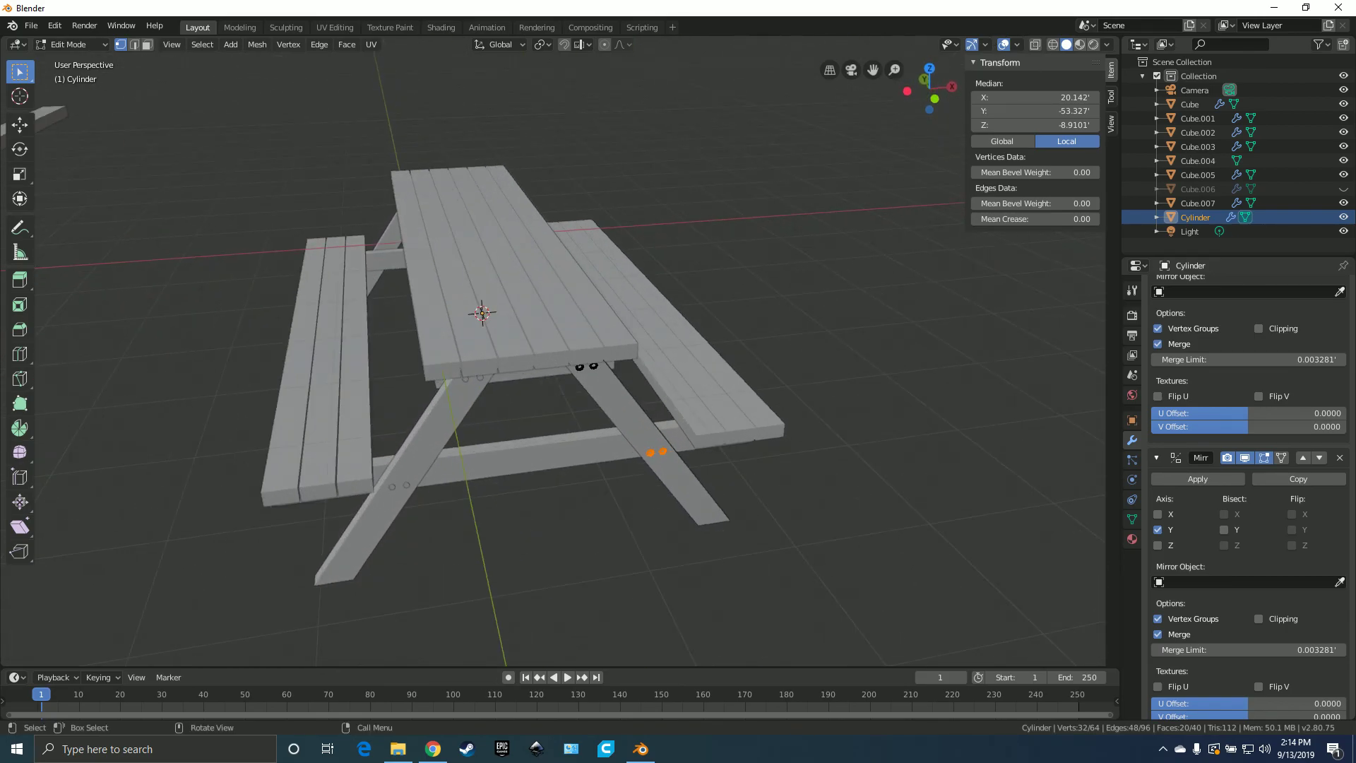
pyautogui.moveTo(523, 374); pyautogui.dragTo(452, 381, button='middle')
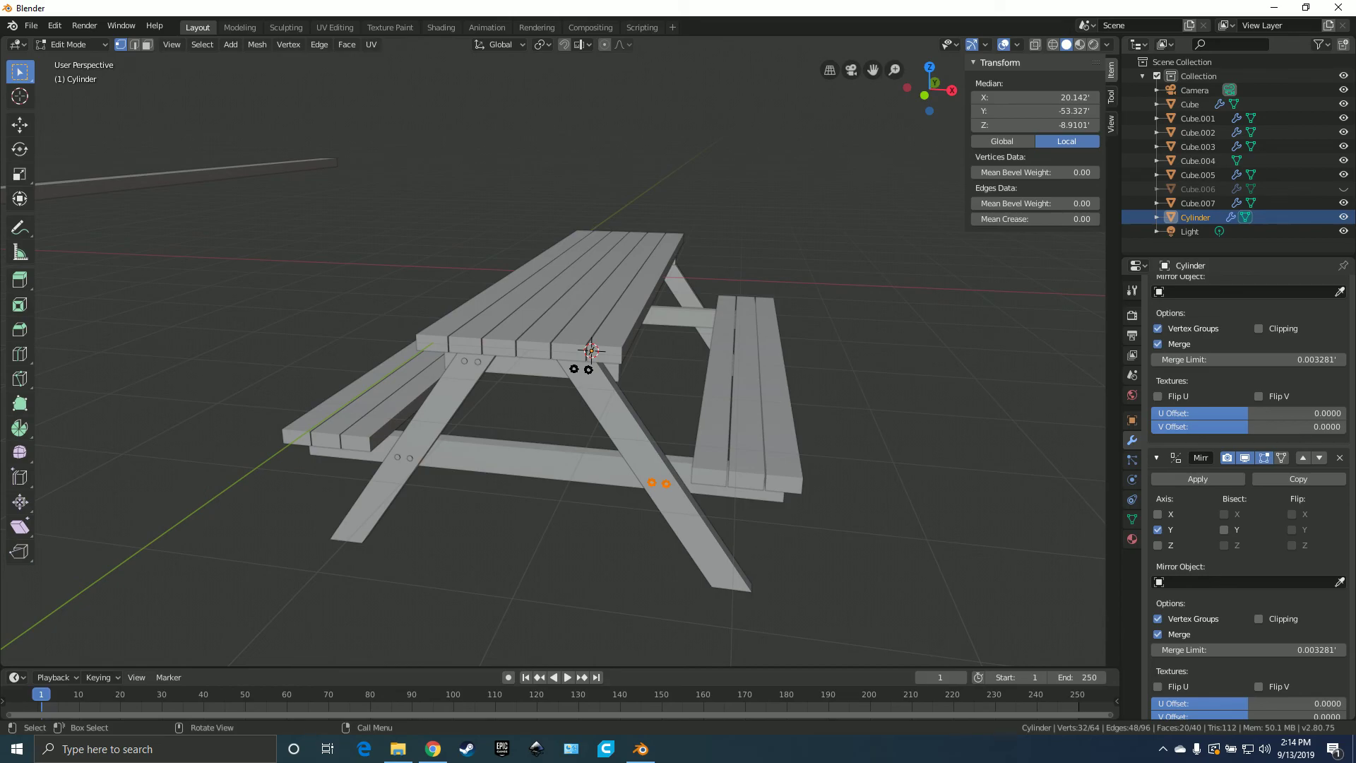
pyautogui.scroll(2, 553, 350)
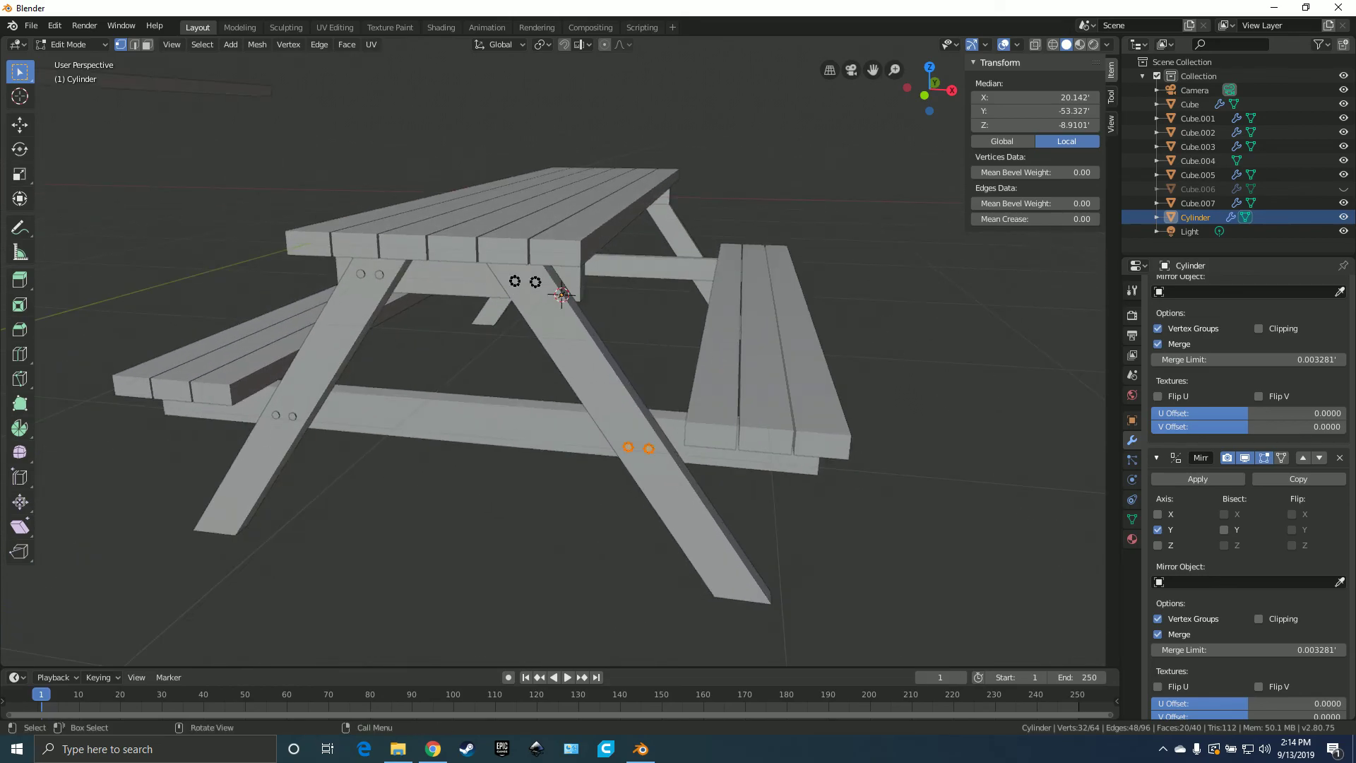
# - In front wireframe view, clear the selection and select only the outer bolt of the leg's lower pair
pyautogui.hotkey('alt', 'a')
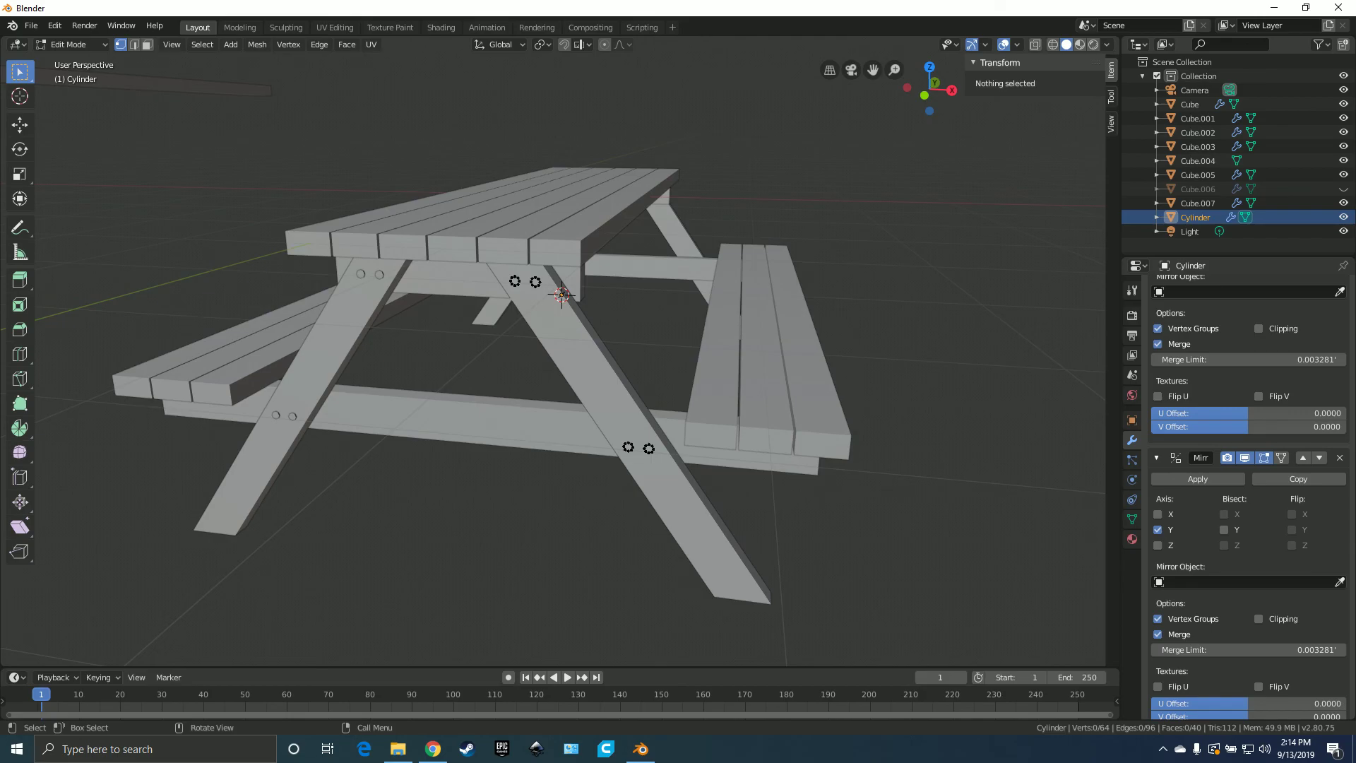
pyautogui.press('KP_1')
pyautogui.press('z')
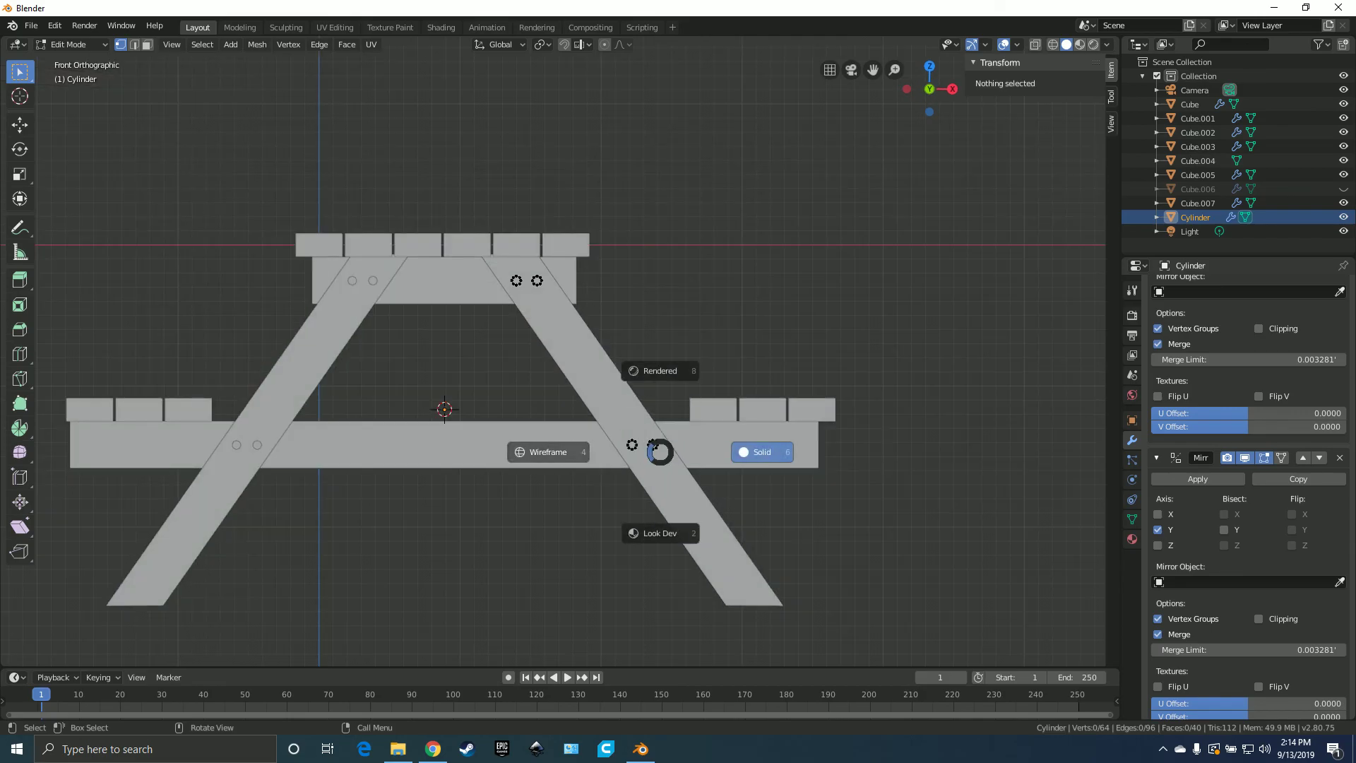
pyautogui.click(544, 454)
pyautogui.scroll(2, 544, 454)
pyautogui.press('l')
pyautogui.moveTo(723, 515); pyautogui.dragTo(650, 445, button='middle')
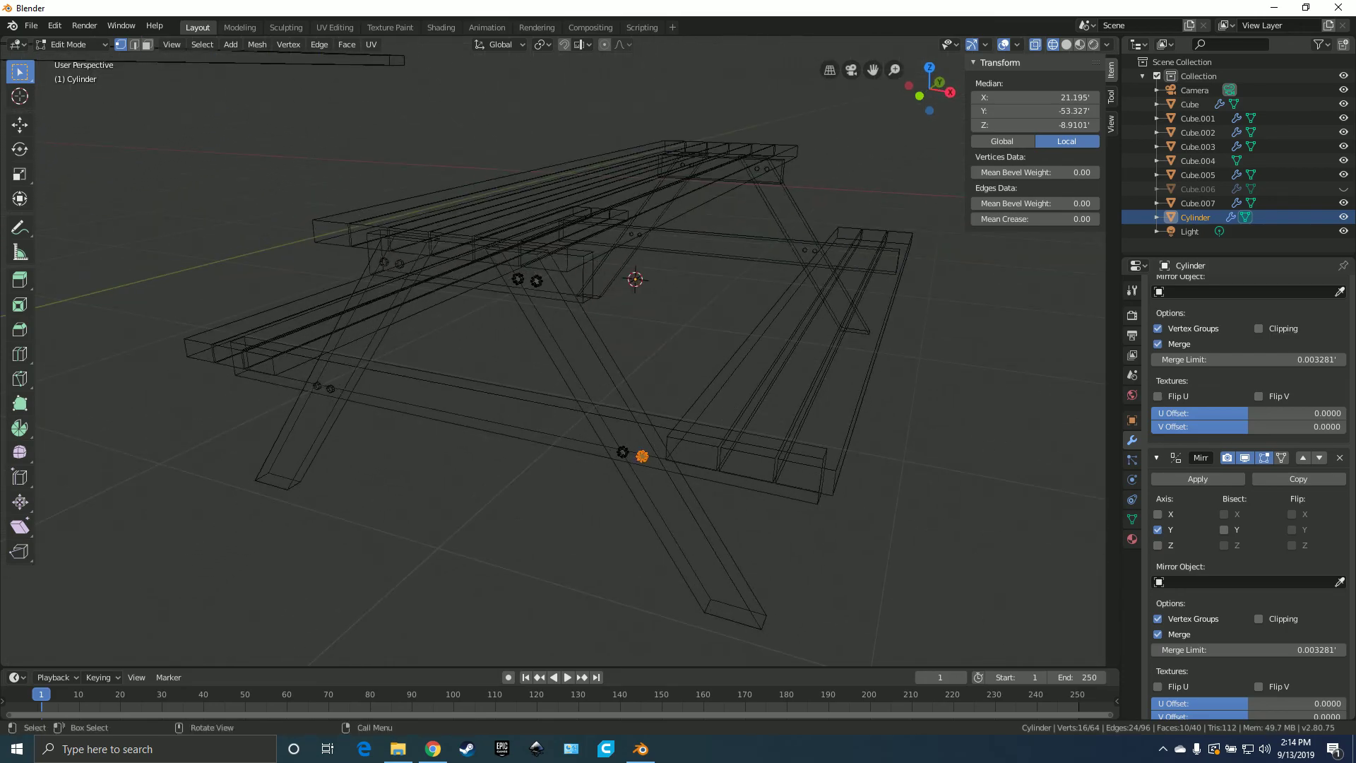
# - In top view, duplicate the selected bolt about 0.249' along Y to the middle of the seat support's thickness
pyautogui.press('KP_7')
pyautogui.scroll(5, 897, 342)
pyautogui.scroll(-5, 897, 343)
pyautogui.scroll(4, 897, 342)
pyautogui.write('rx90')
pyautogui.press('Return')
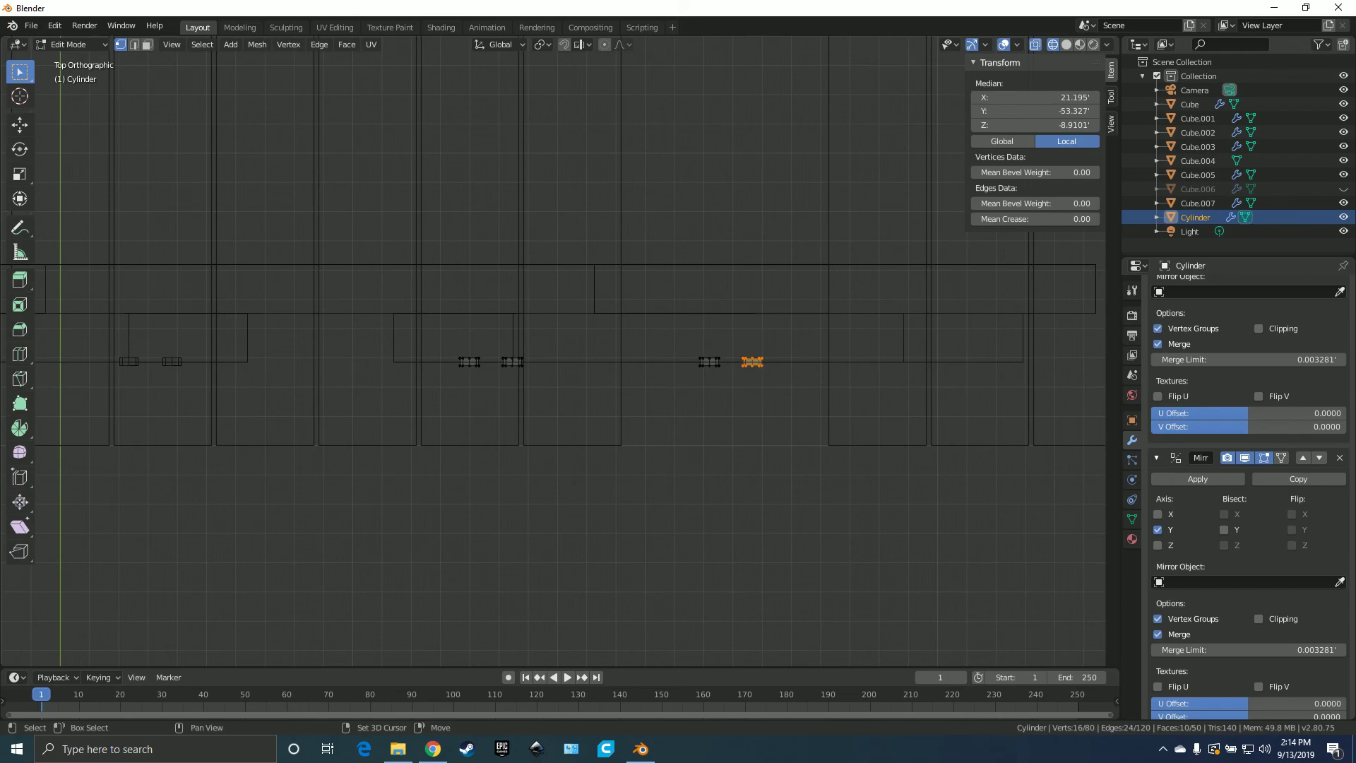
pyautogui.press('g')
pyautogui.press('y')
pyautogui.press('Return')
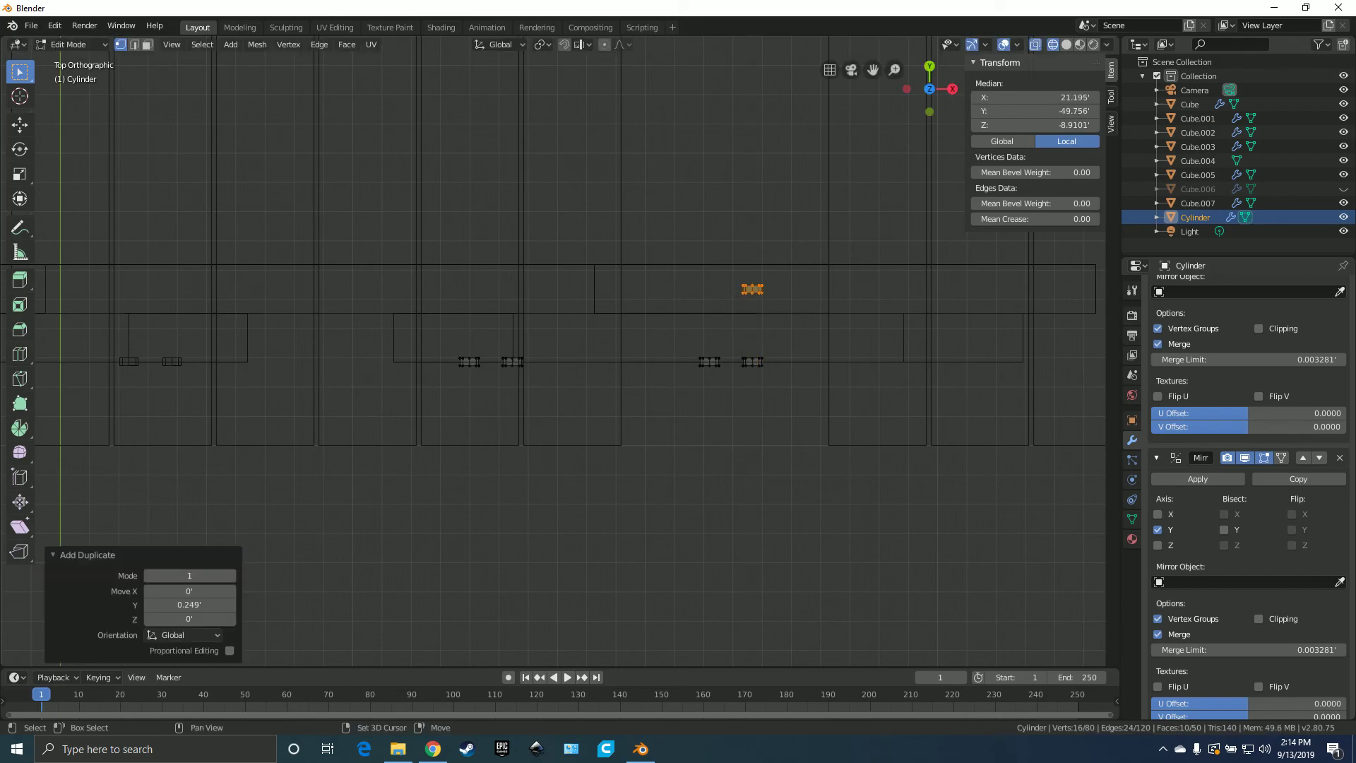
# - Rotate the duplicated bolt 90° about X and raise it about 0.225' along Z
pyautogui.press('r')
pyautogui.press('x')
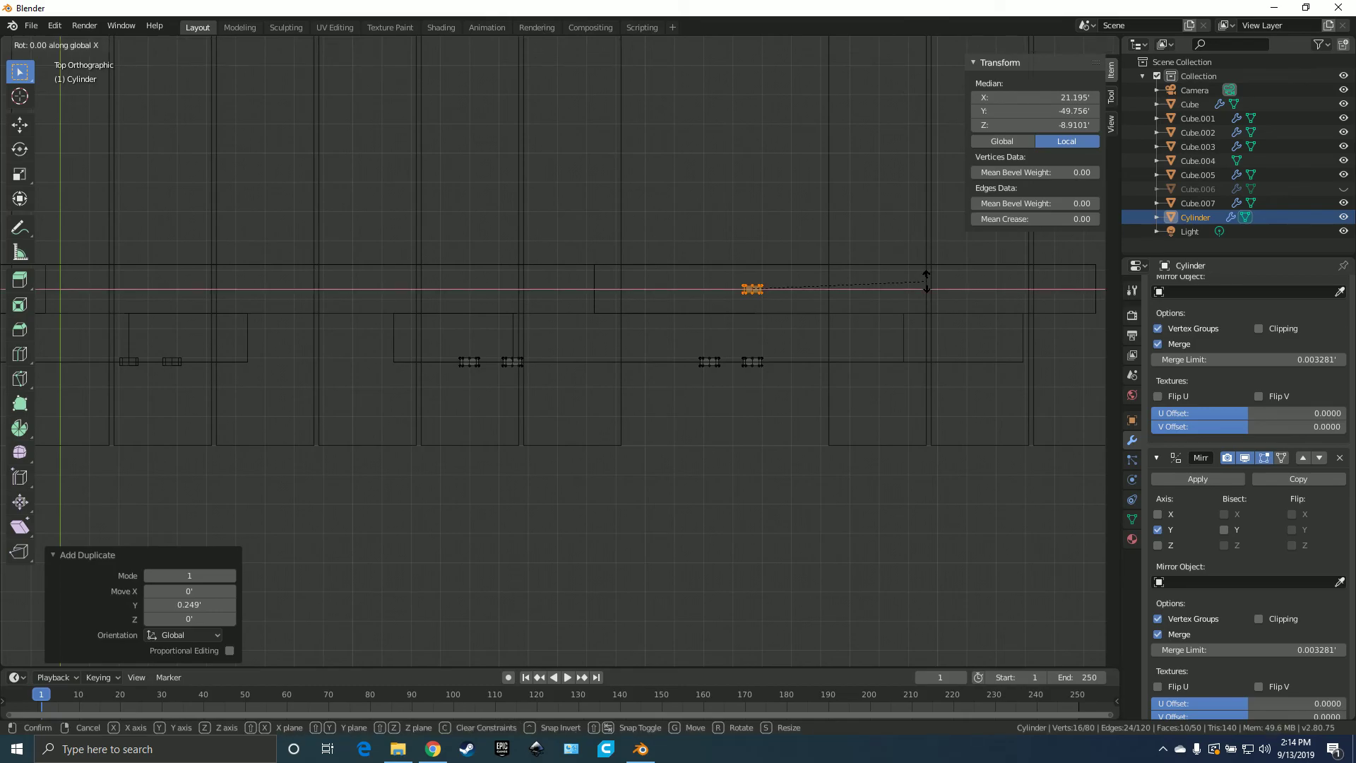
pyautogui.write('90')
pyautogui.press('Return')
pyautogui.moveTo(706, 367); pyautogui.dragTo(650, 226, button='middle')
pyautogui.scroll(-4, 650, 226)
pyautogui.press('g')
pyautogui.press('z')
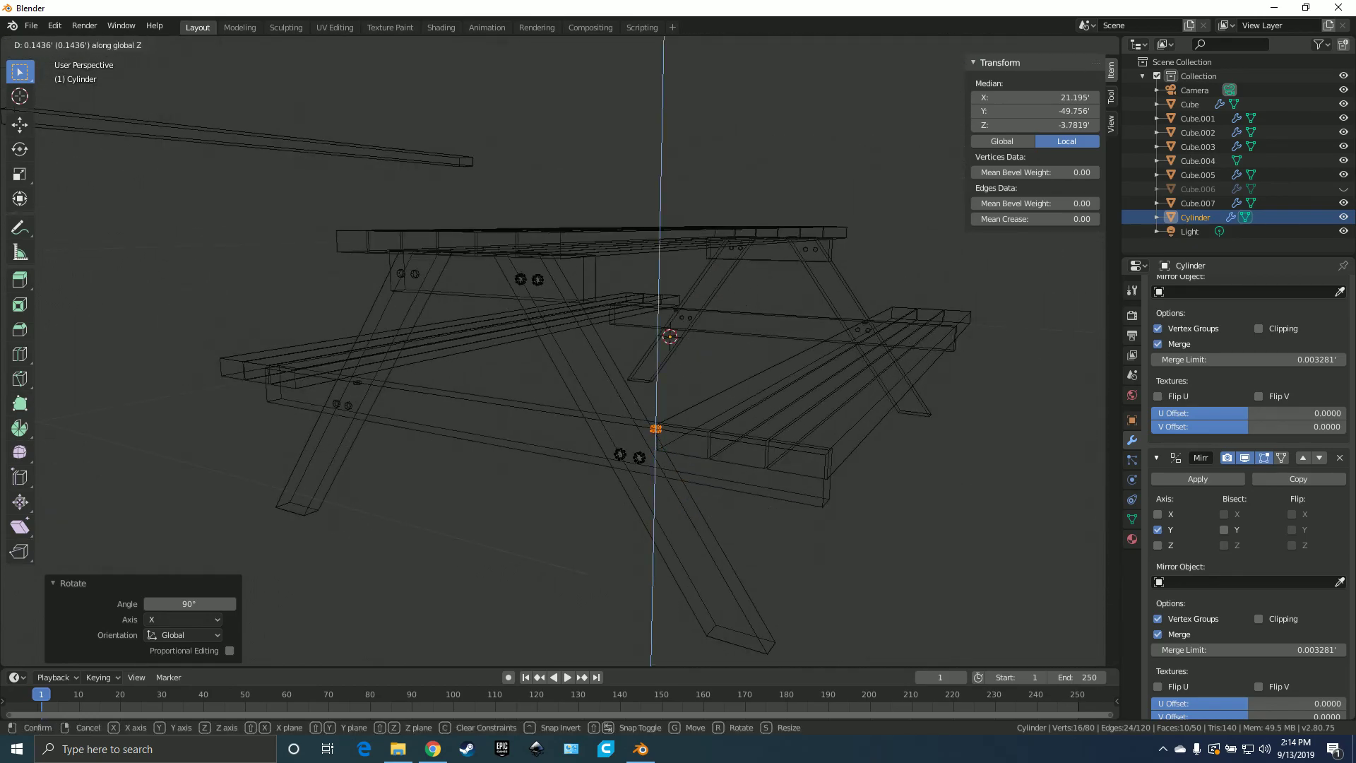
pyautogui.press('Return')
# - In front view, move the upright bolt about 0.437' in X and 0.111' in Z onto the innermost seat board
pyautogui.press('KP_1')
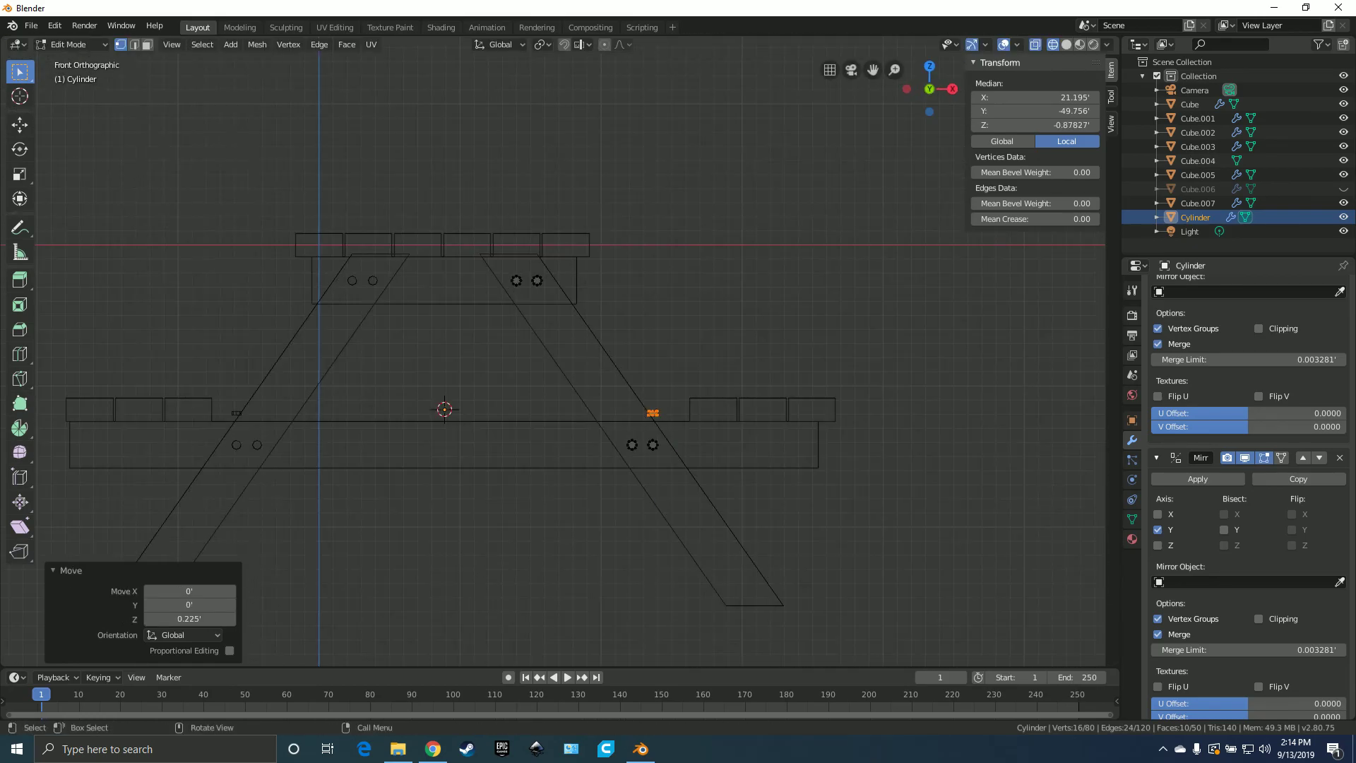
pyautogui.scroll(5, 570, 350)
pyautogui.press('g')
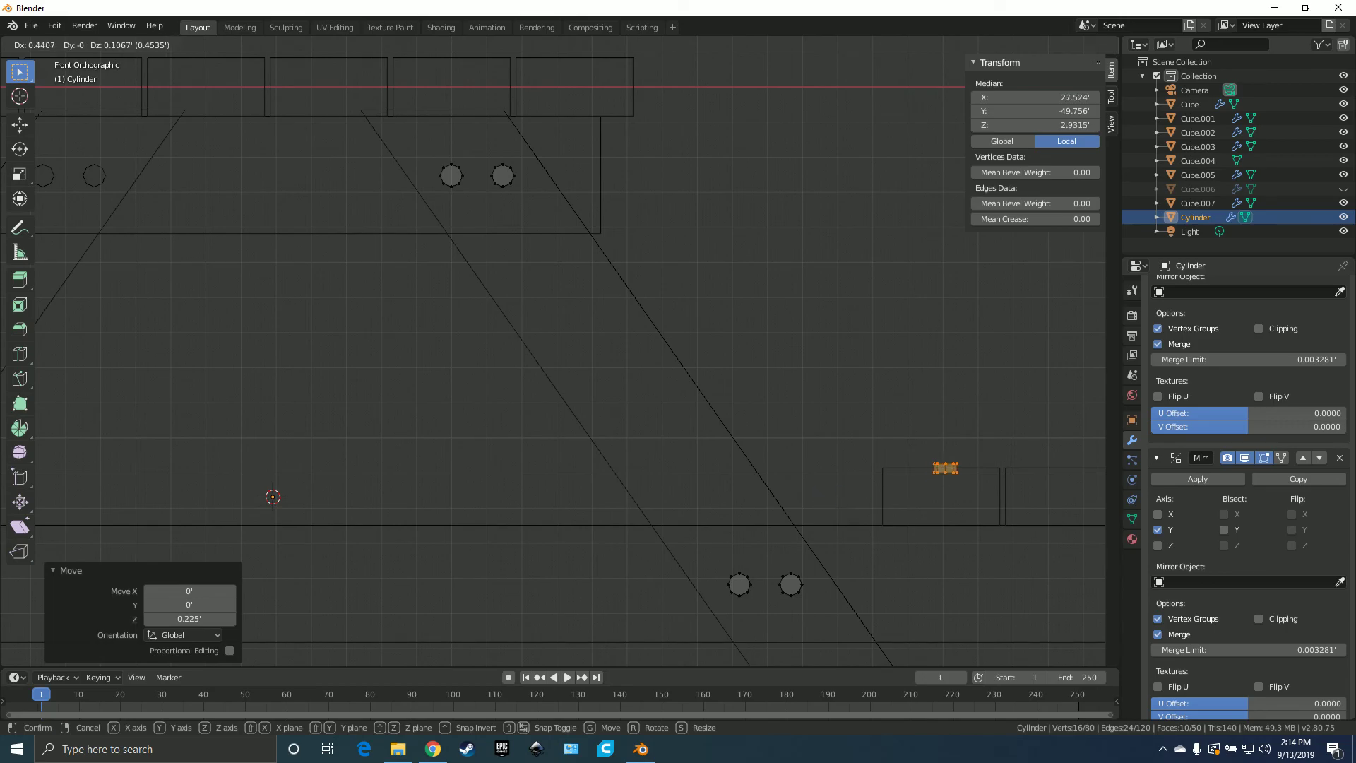
pyautogui.press('Return')
pyautogui.scroll(-4, 559, 348)
pyautogui.moveTo(559, 349); pyautogui.dragTo(526, 327, button='middle')
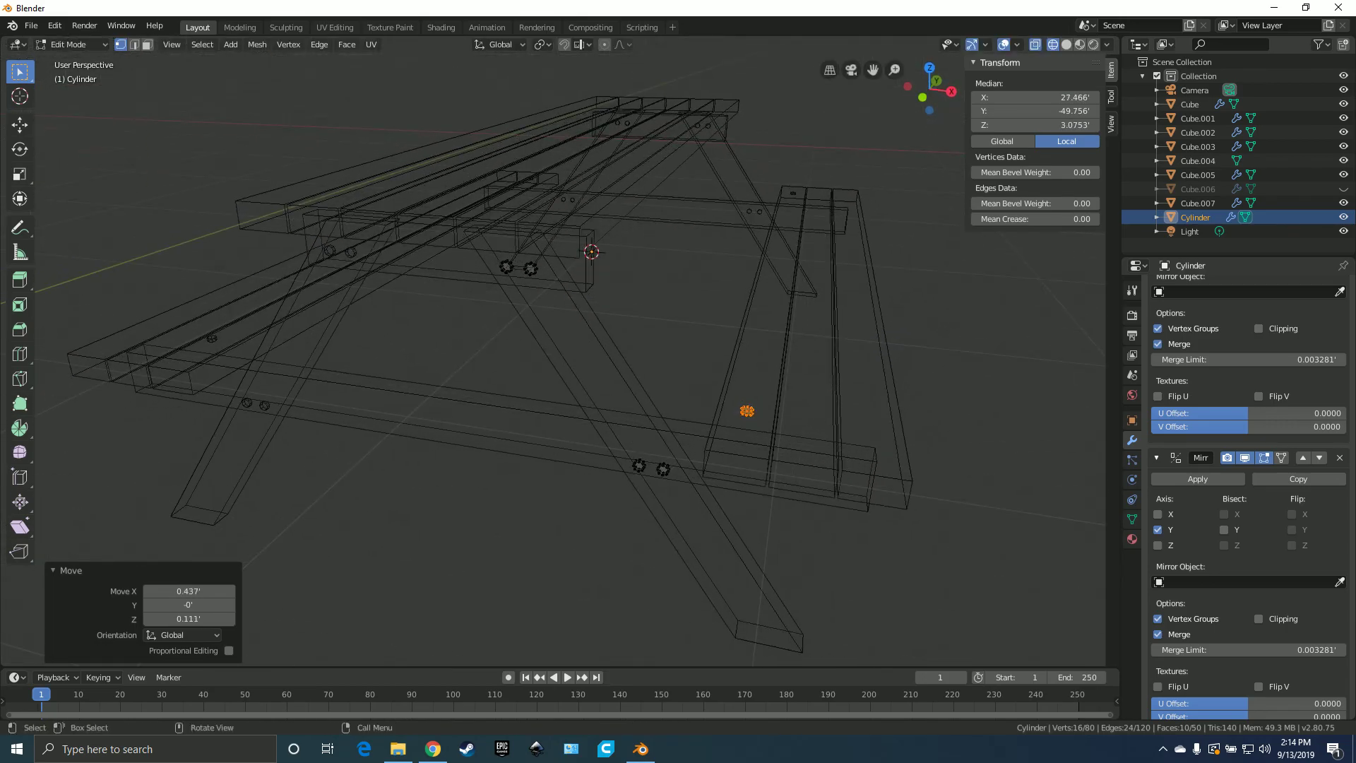
# - In top view, duplicate the seat bolt about 0.358' along X onto the middle seat board
pyautogui.press('KP_7')
pyautogui.scroll(9, 559, 351)
pyautogui.scroll(-6, 559, 351)
pyautogui.scroll(4, 559, 351)
pyautogui.keyDown('shift'); pyautogui.moveTo(357, 253); pyautogui.dragTo(762, 450, button='middle'); pyautogui.keyUp('shift')
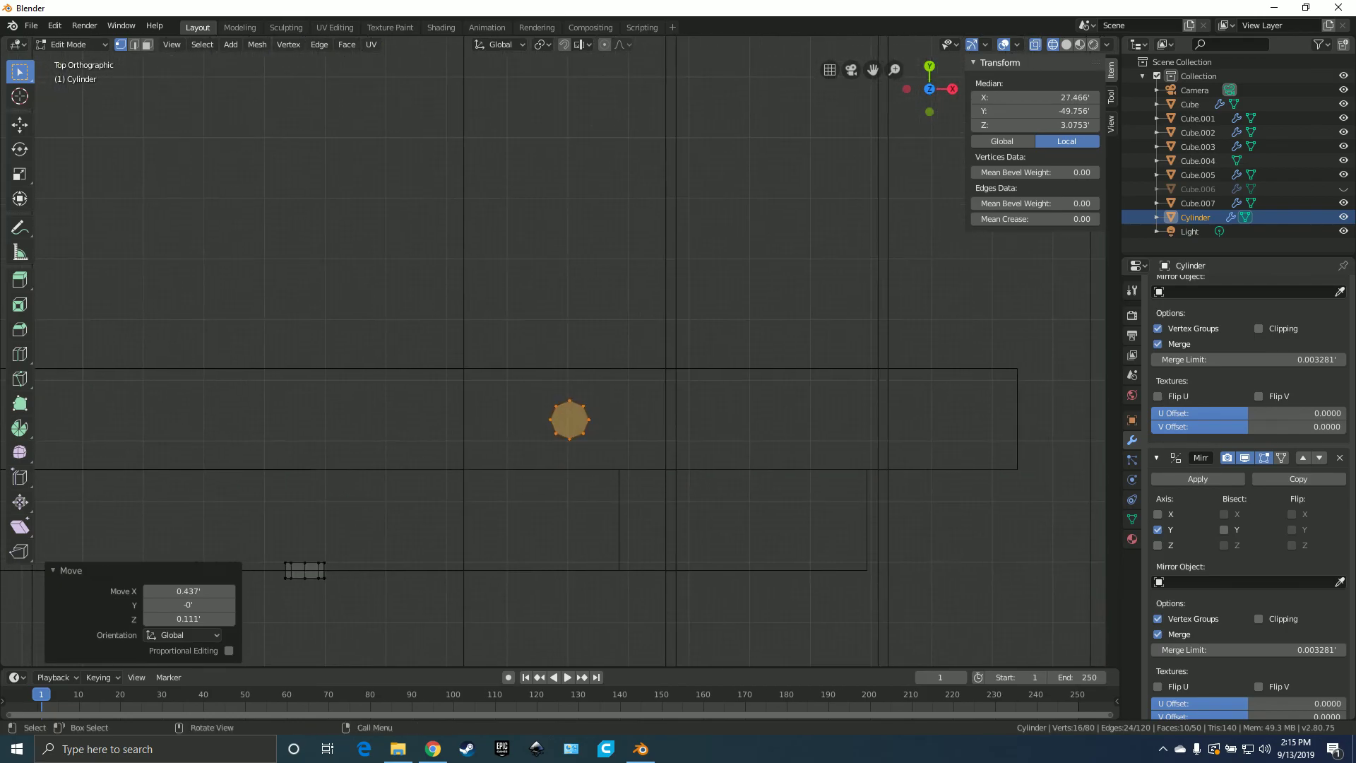
pyautogui.keyDown('shift'); pyautogui.moveTo(570, 420); pyautogui.dragTo(455, 425, button='middle'); pyautogui.keyUp('shift')
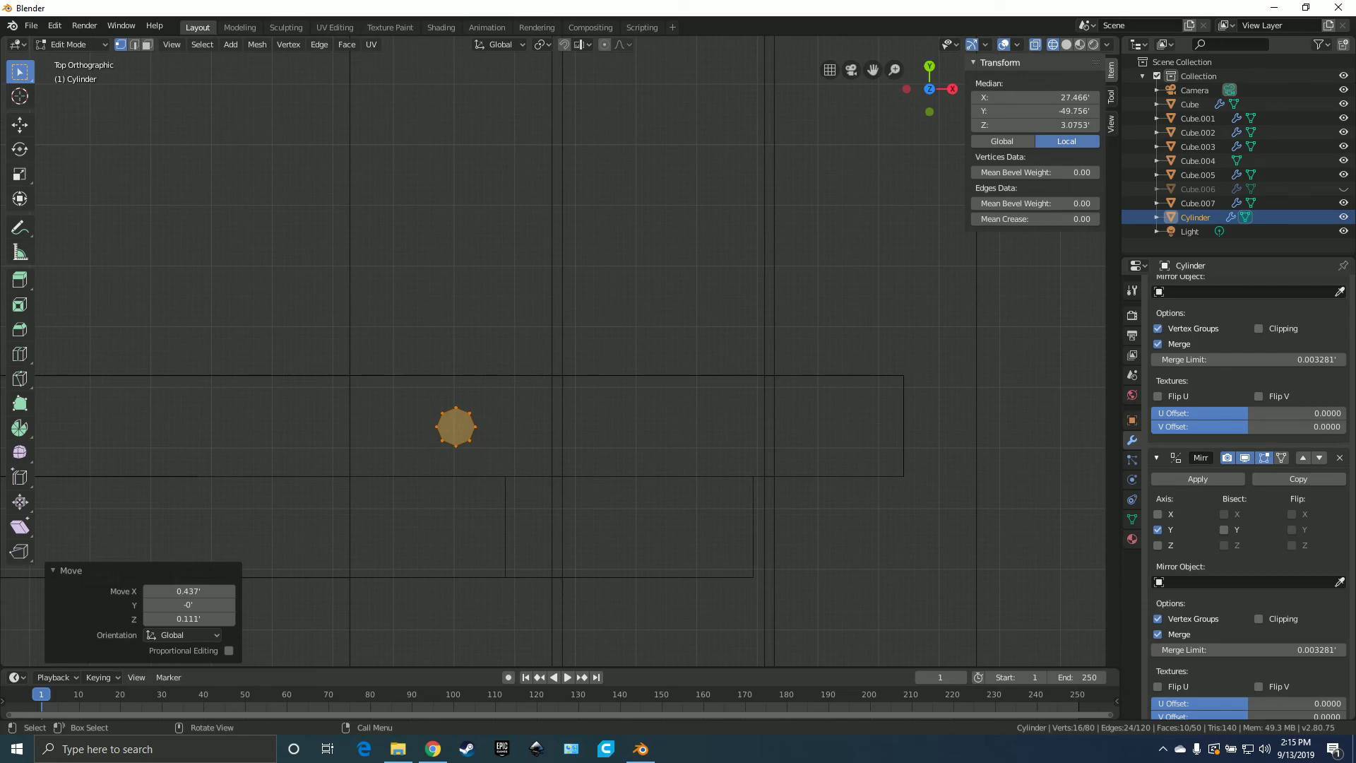
pyautogui.hotkey('shift', 'd')
pyautogui.press('x')
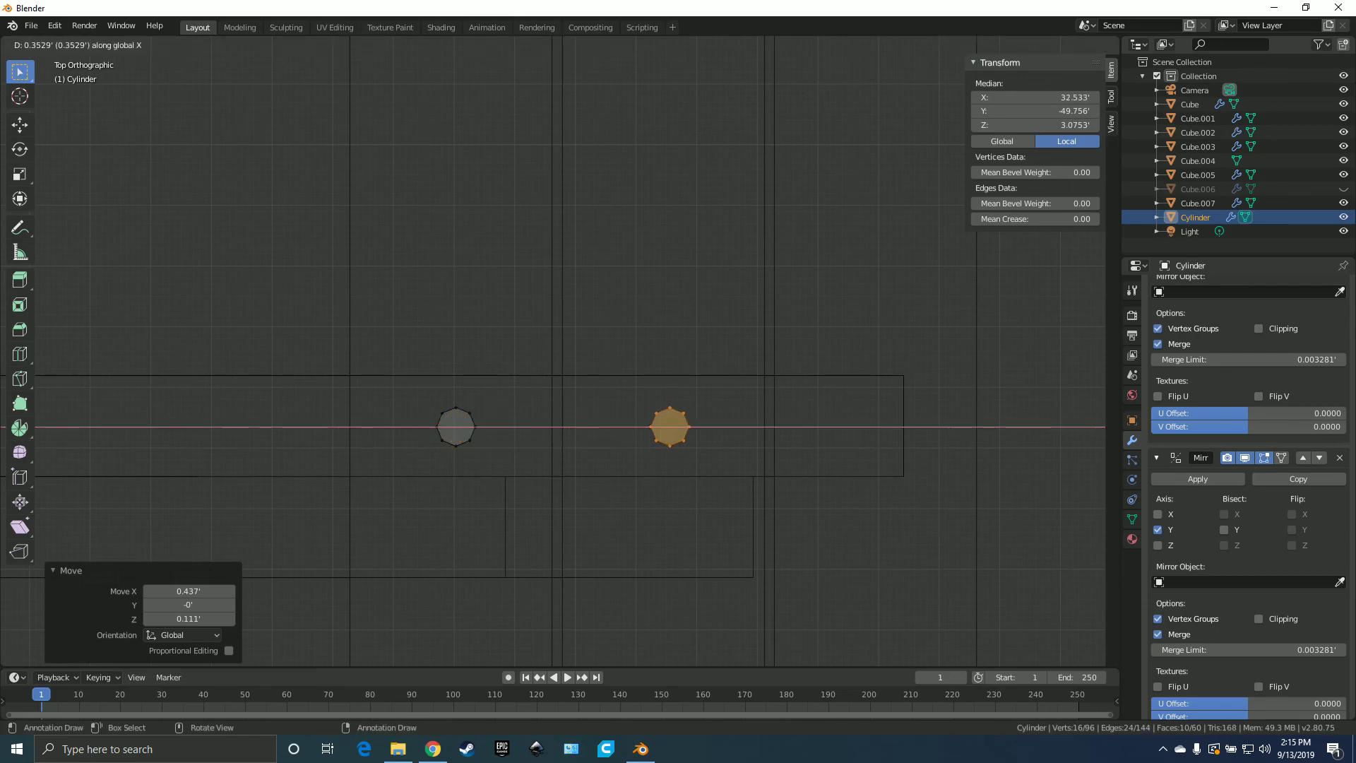
pyautogui.press('Return')
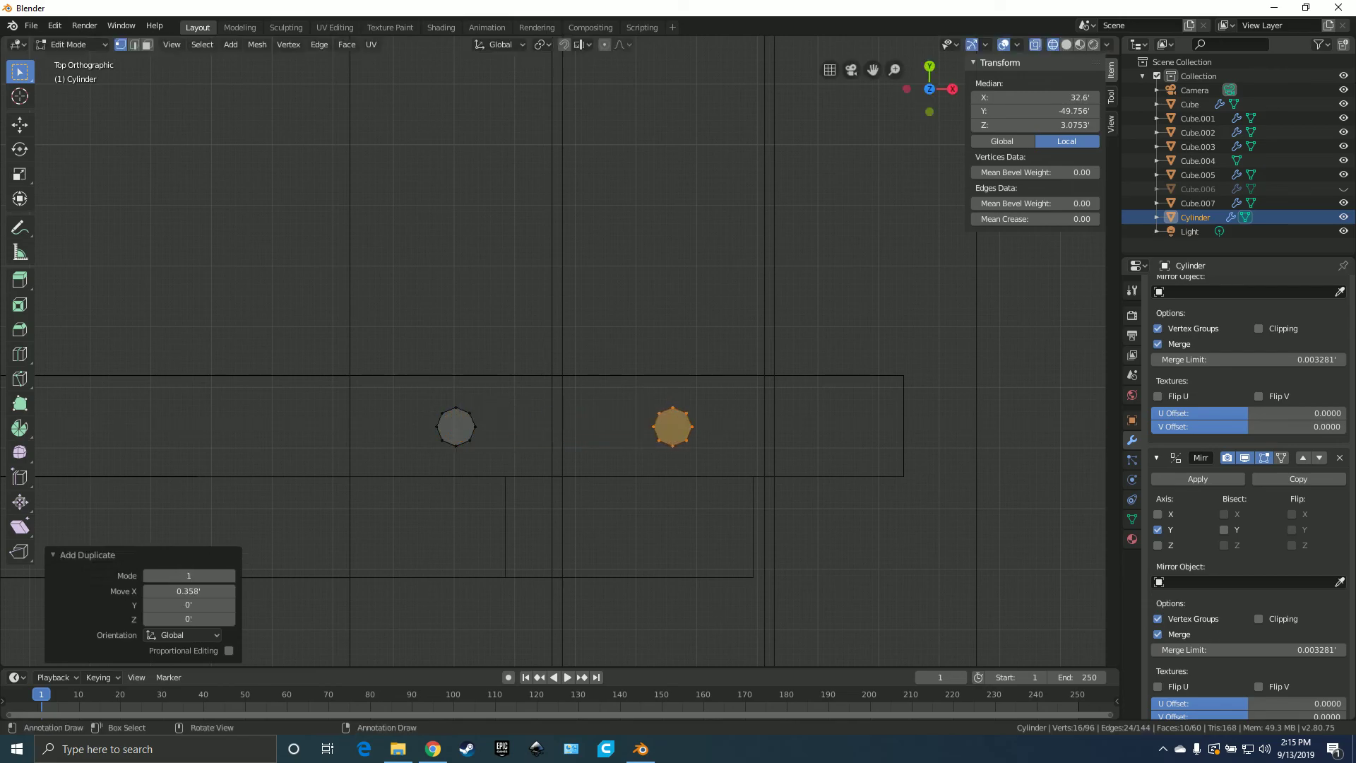
# - Duplicate the seat bolt about 0.348' along X onto the outermost seat board
pyautogui.hotkey('shift', 'd')
pyautogui.press('x')
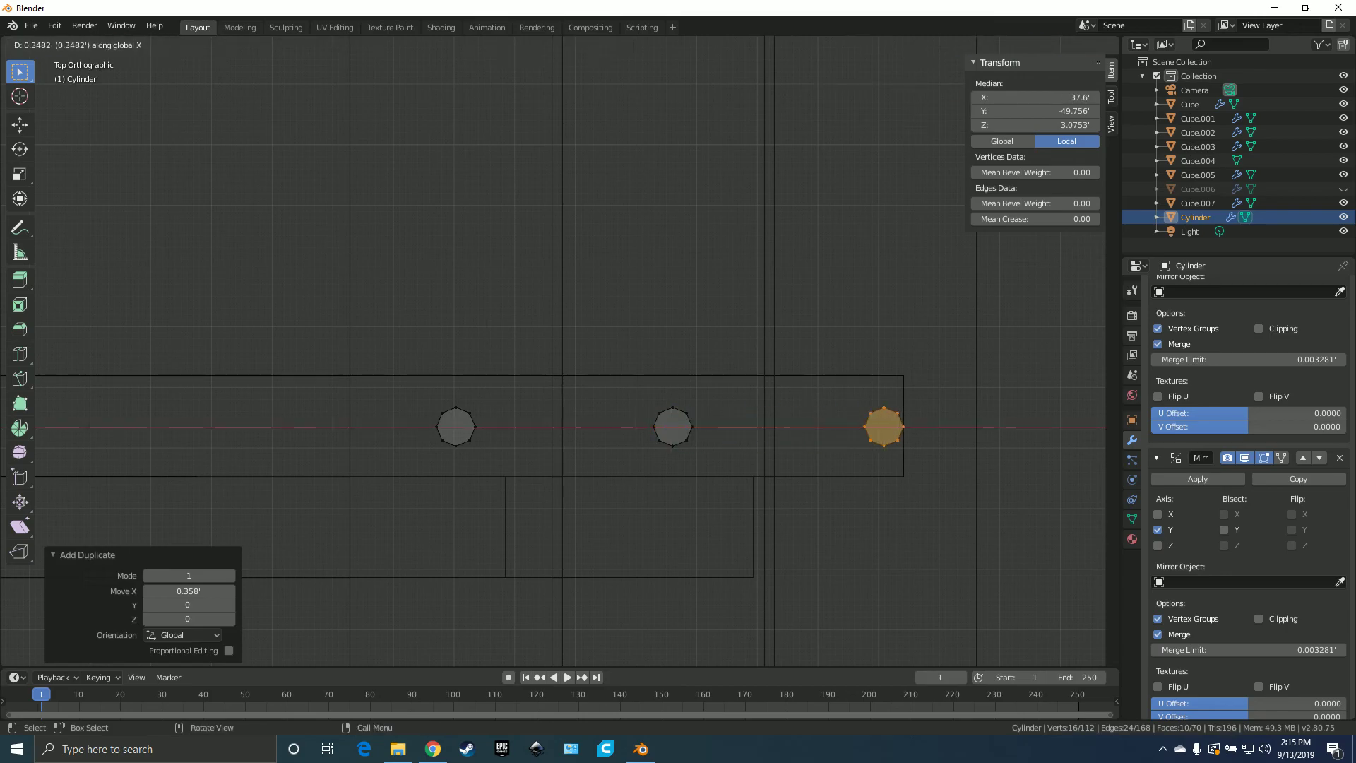
pyautogui.press('Return')
# - Switch the viewport to solid shading, return to Object Mode and deselect everything
pyautogui.scroll(-4, 917, 464)
pyautogui.press('z')
pyautogui.click(1019, 464)
pyautogui.scroll(-5, 1019, 464)
pyautogui.moveTo(1018, 464)
pyautogui.mouseDown(button='middle')
pyautogui.moveTo(985, 416)
pyautogui.moveTo(960, 297)
pyautogui.mouseUp(button='middle')
pyautogui.press('Tab')
pyautogui.press('a')
pyautogui.hotkey('alt', 'a')
pyautogui.scroll(2, 557, 350)
pyautogui.moveTo(558, 350); pyautogui.dragTo(657, 338, button='middle')
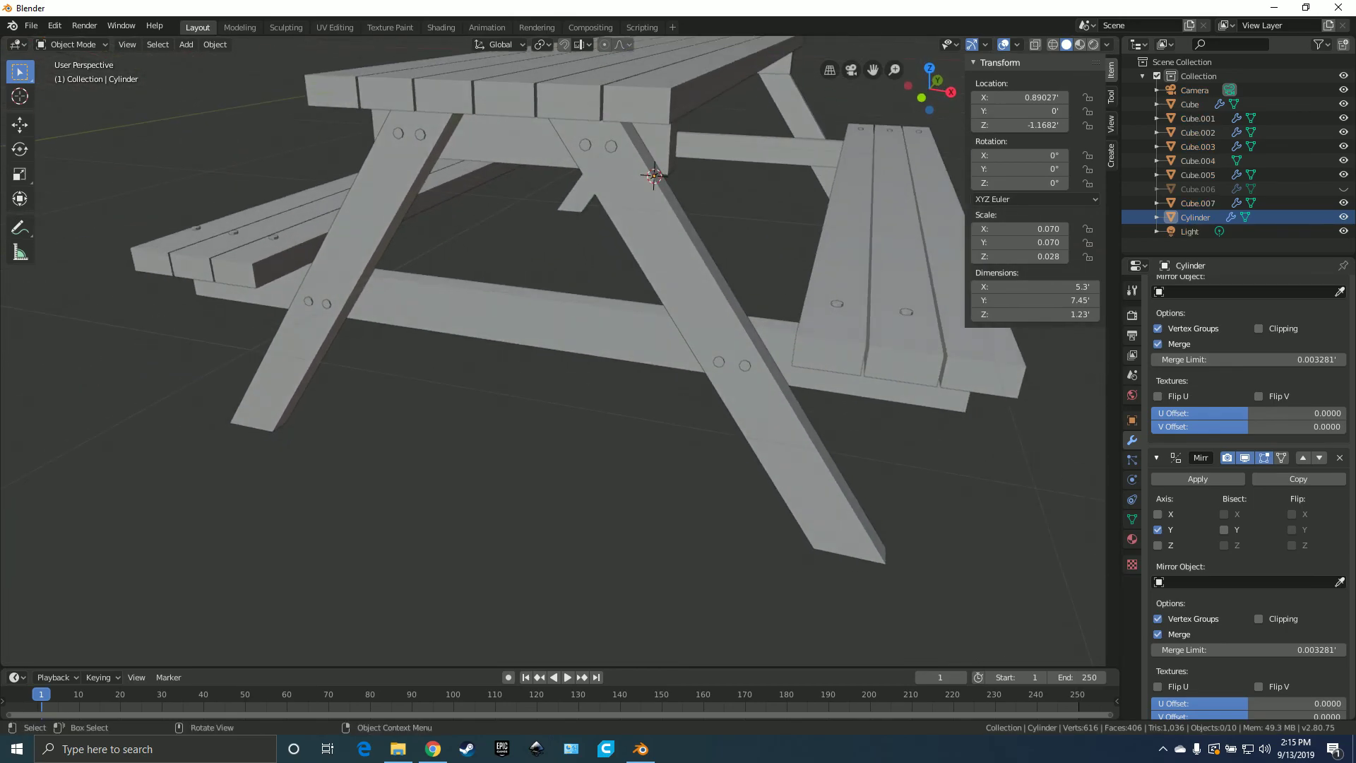
pyautogui.scroll(-3, 558, 350)
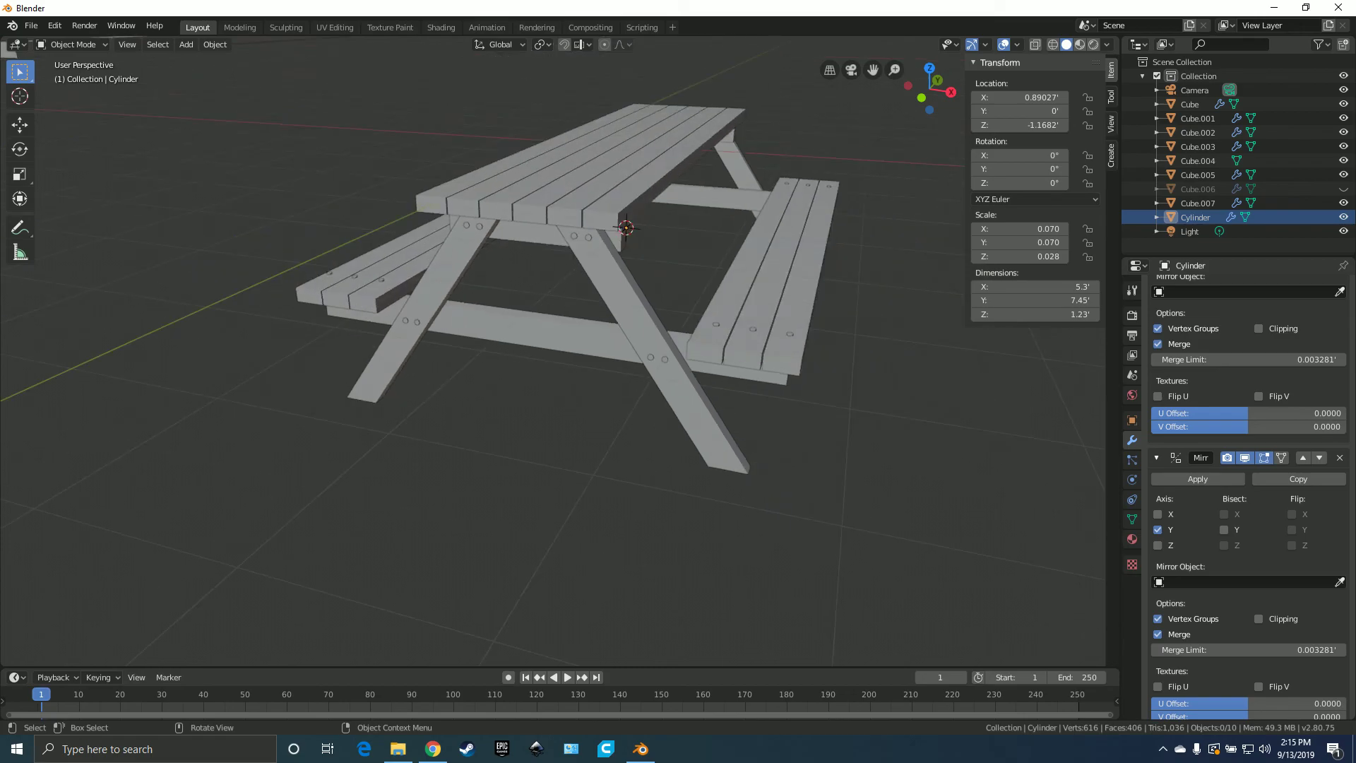
pyautogui.moveTo(557, 349); pyautogui.dragTo(557, 311, button='middle')
pyautogui.scroll(1, 521, 317)
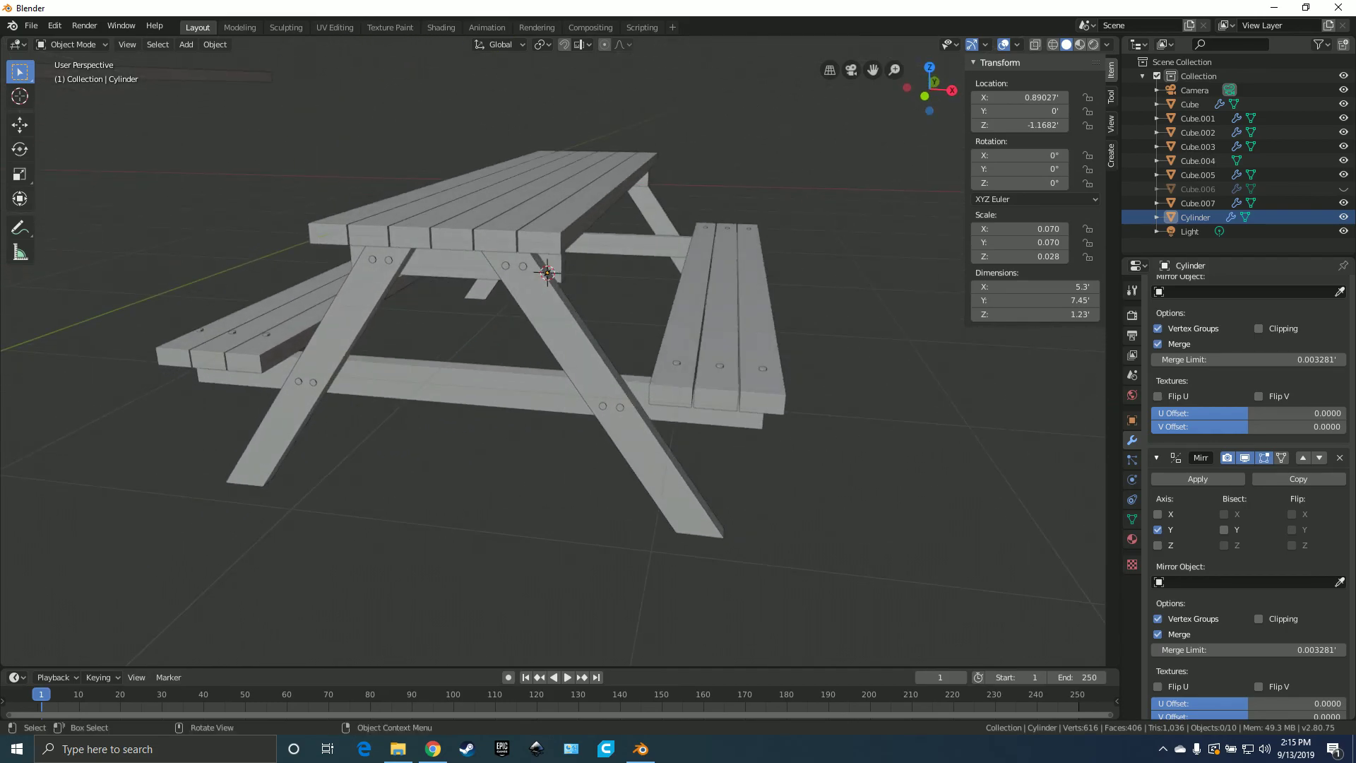
# - Try setting the tabletop's X dimension to 2in, and undo the change
pyautogui.click(487, 204)
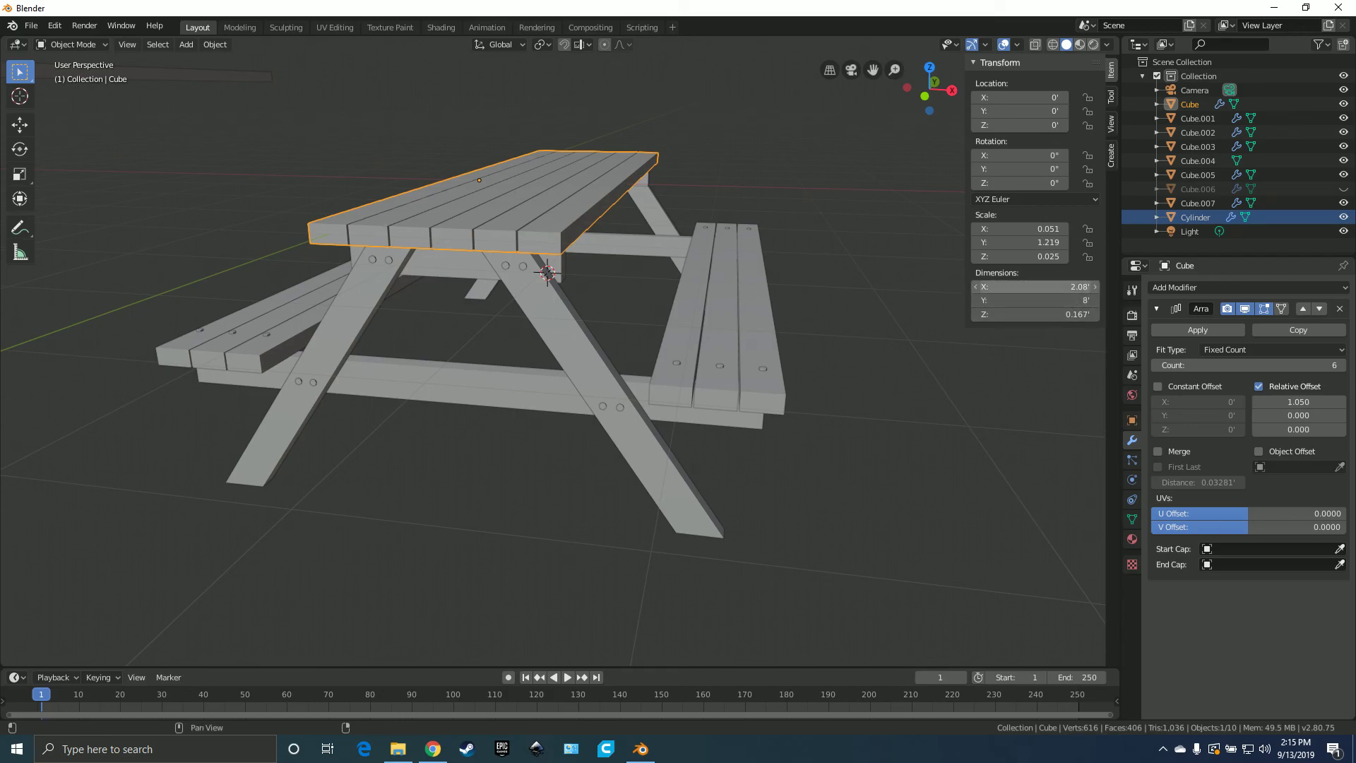
pyautogui.click(1034, 286)
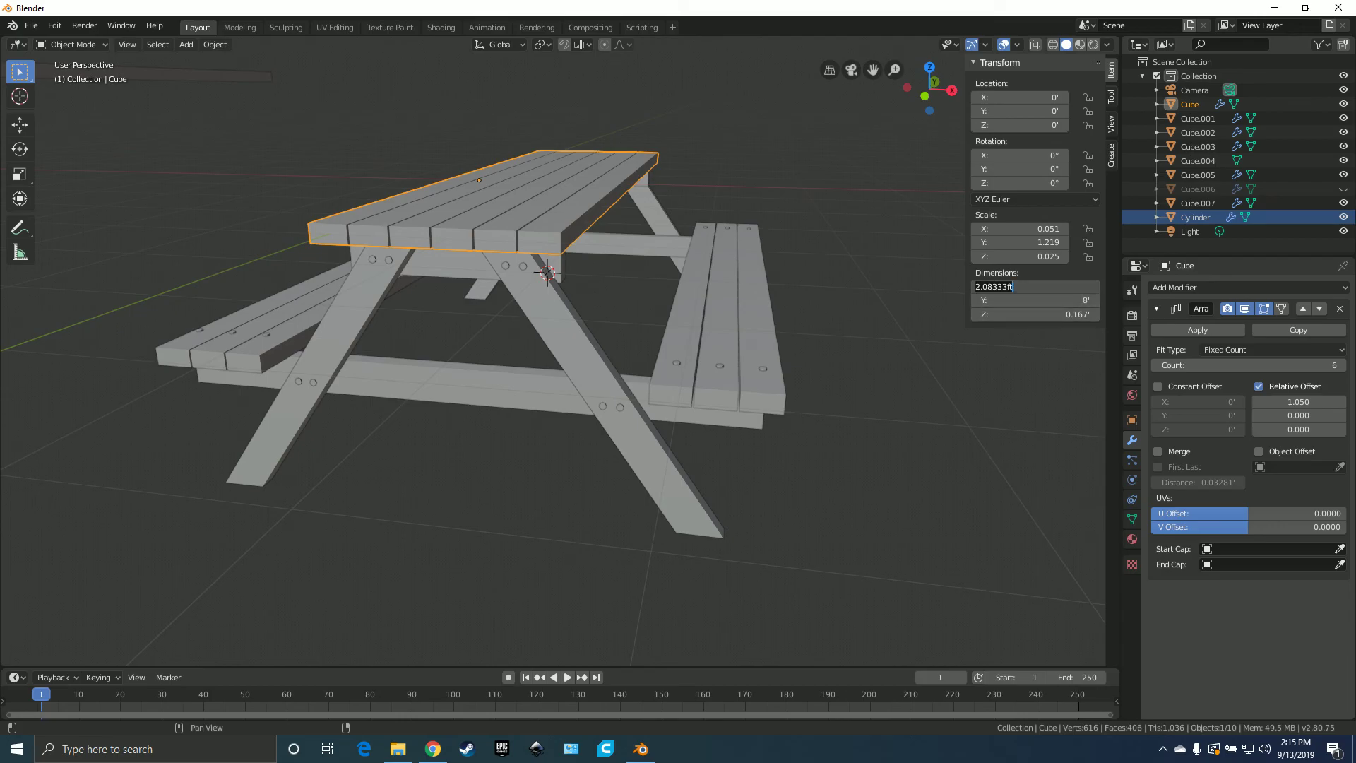
pyautogui.click(1034, 314)
pyautogui.click(1034, 314)
pyautogui.hotkey('shift', 'Tab')
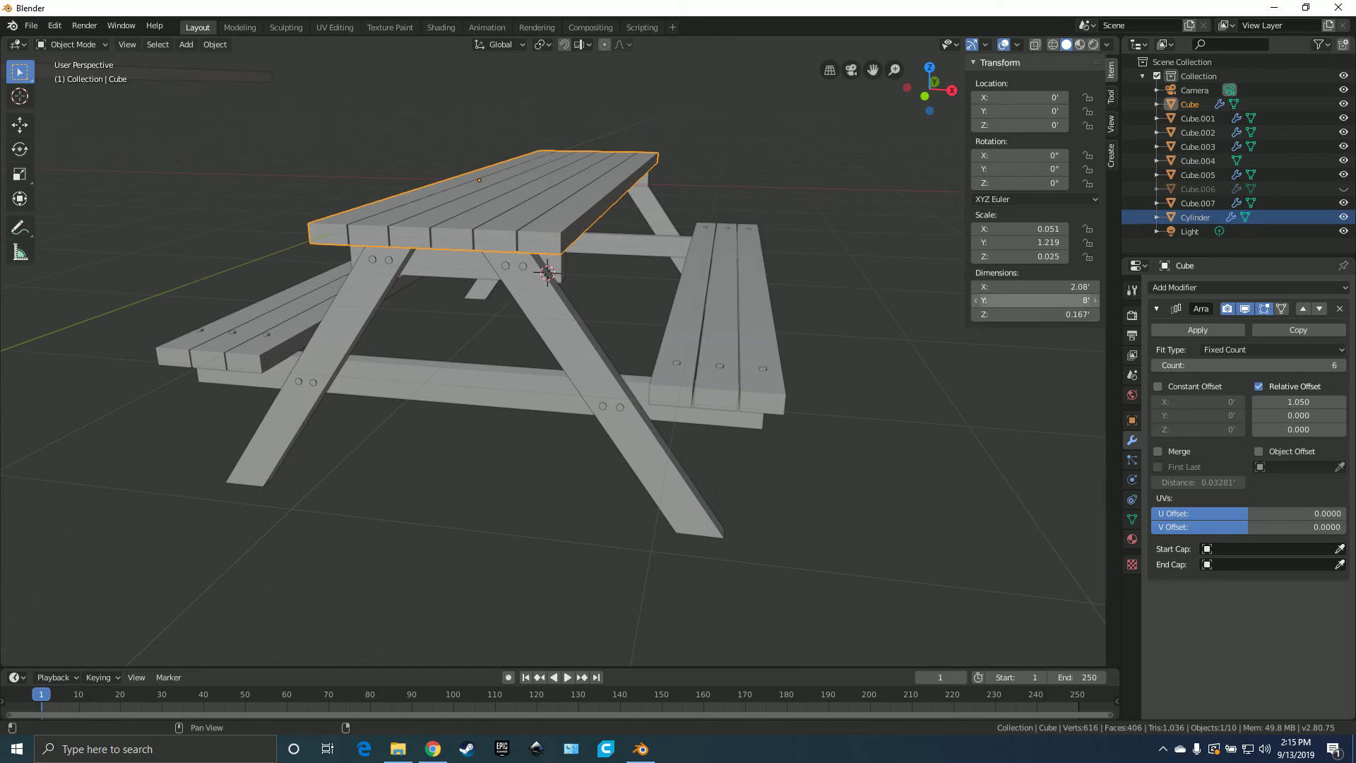
pyautogui.press('Return')
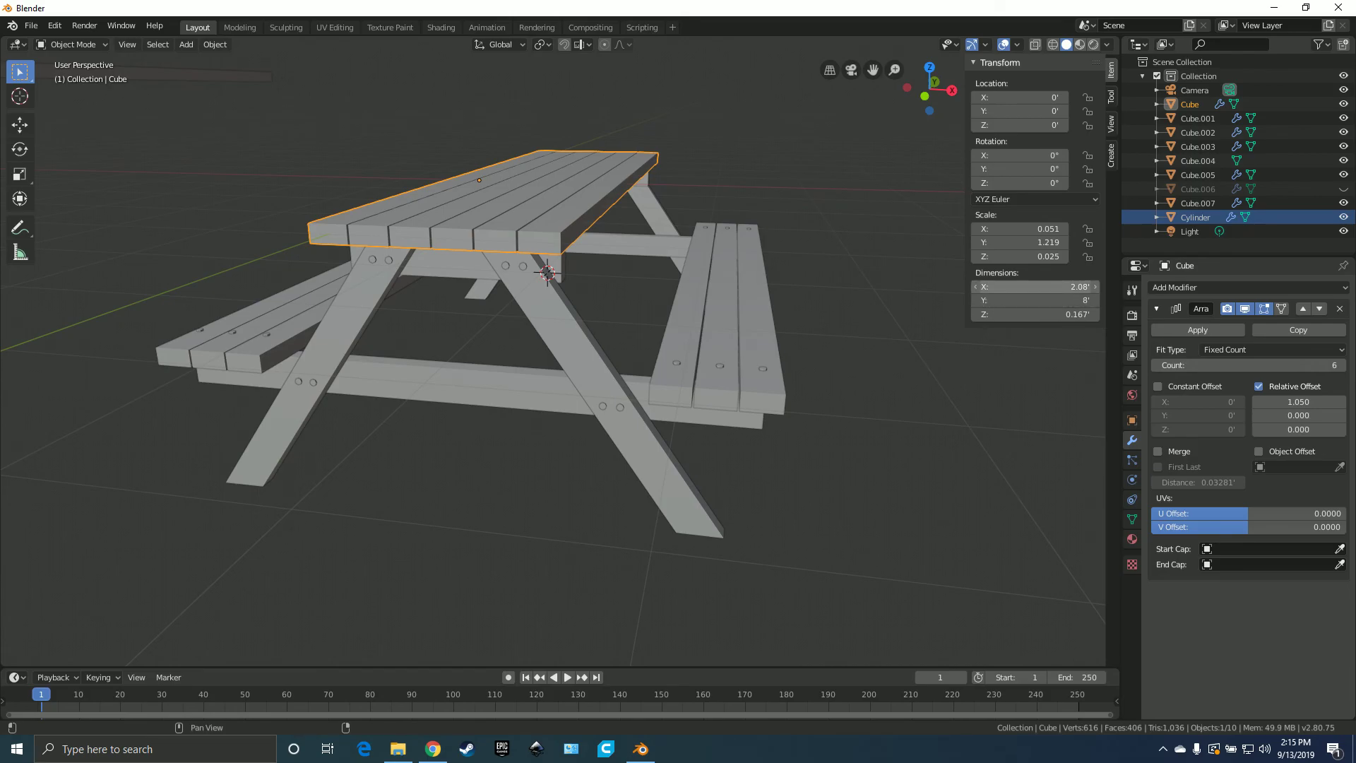
pyautogui.click(1034, 286)
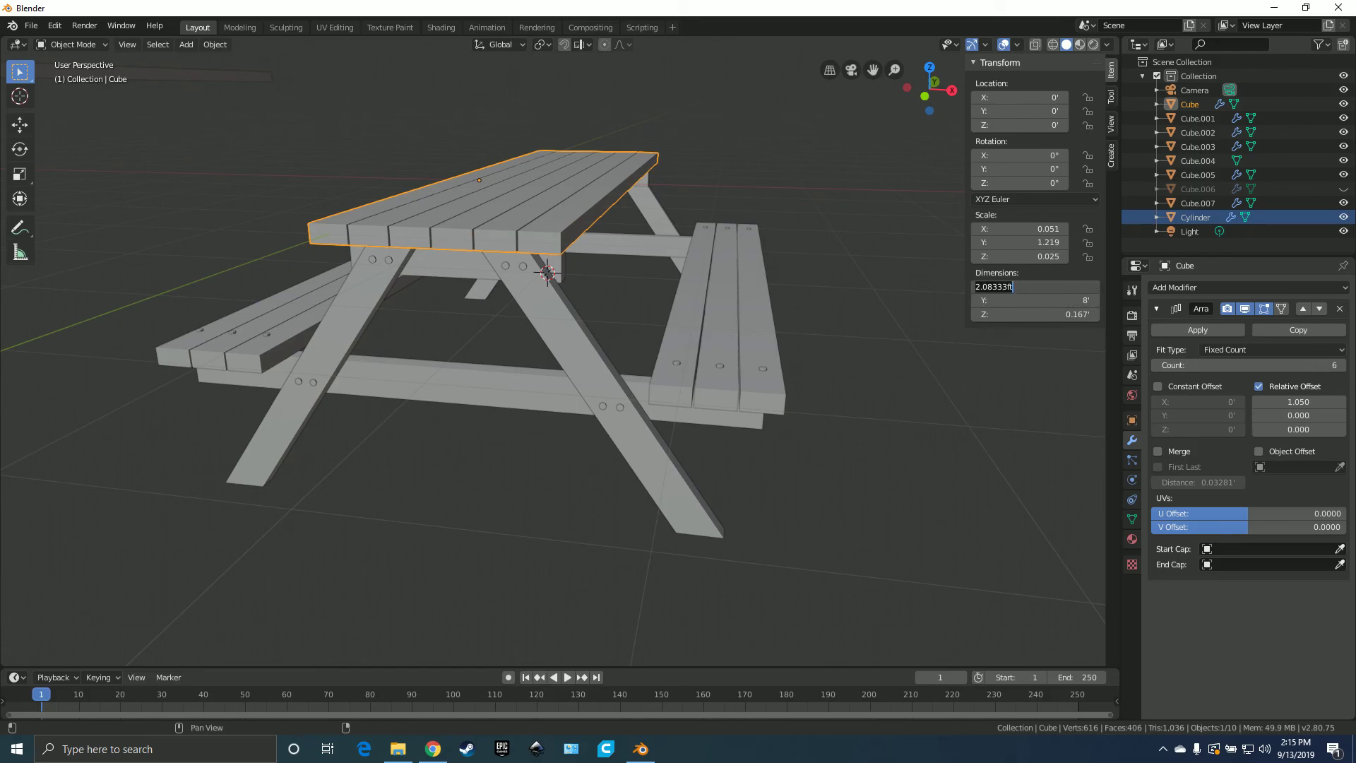
pyautogui.write('2in')
pyautogui.press('Return')
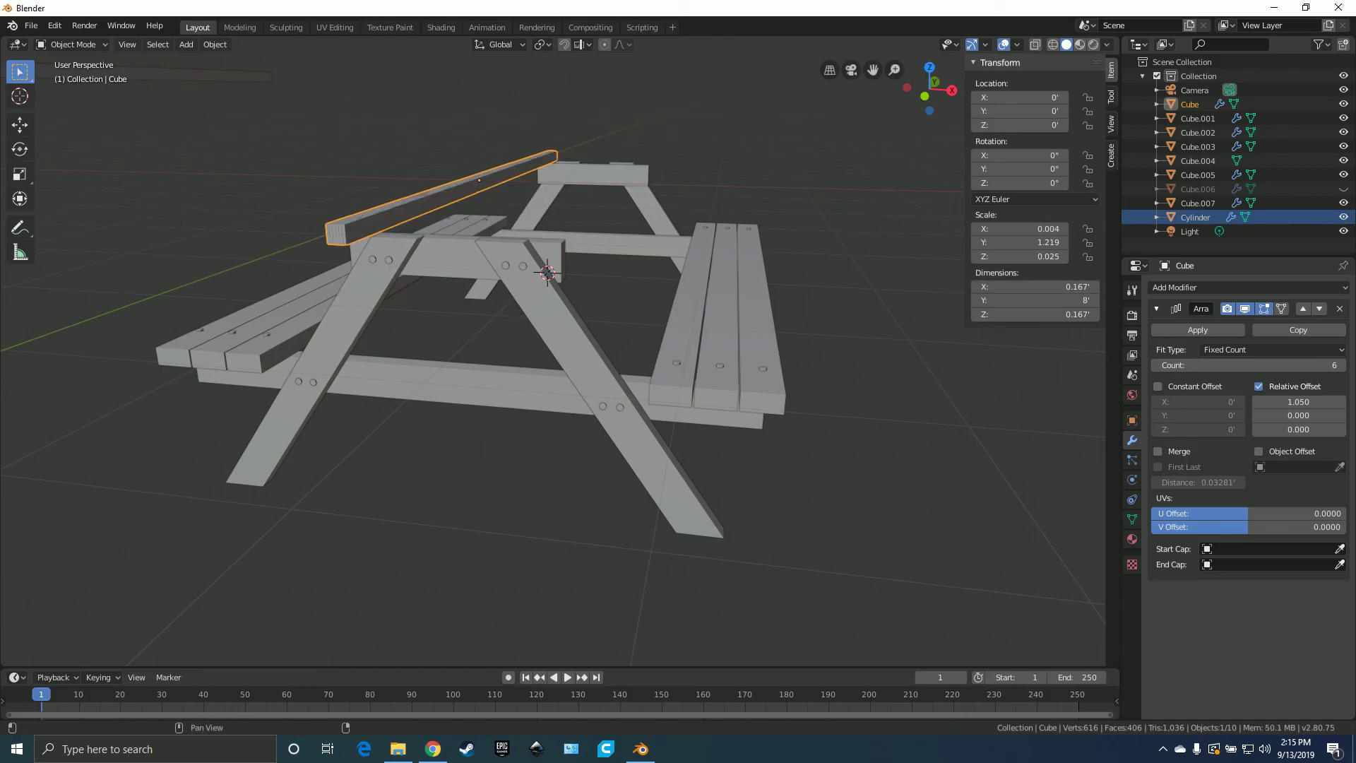
pyautogui.hotkey('ctrl', 'z')
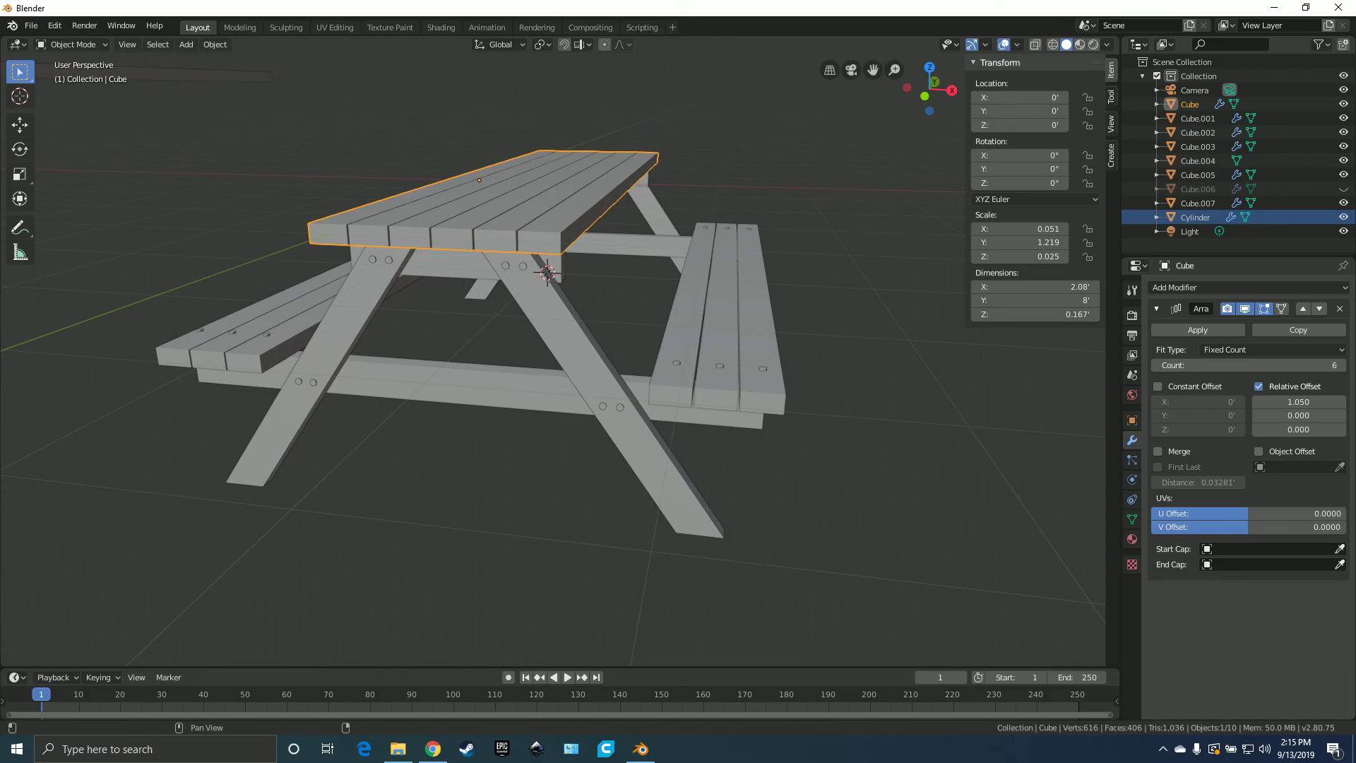
# - Examine the tabletop's arrayed base board in Edit Mode, and inspect the seat boards, legs and bolts from several angles
pyautogui.press('Tab')
pyautogui.moveTo(551, 354); pyautogui.dragTo(664, 356, button='middle')
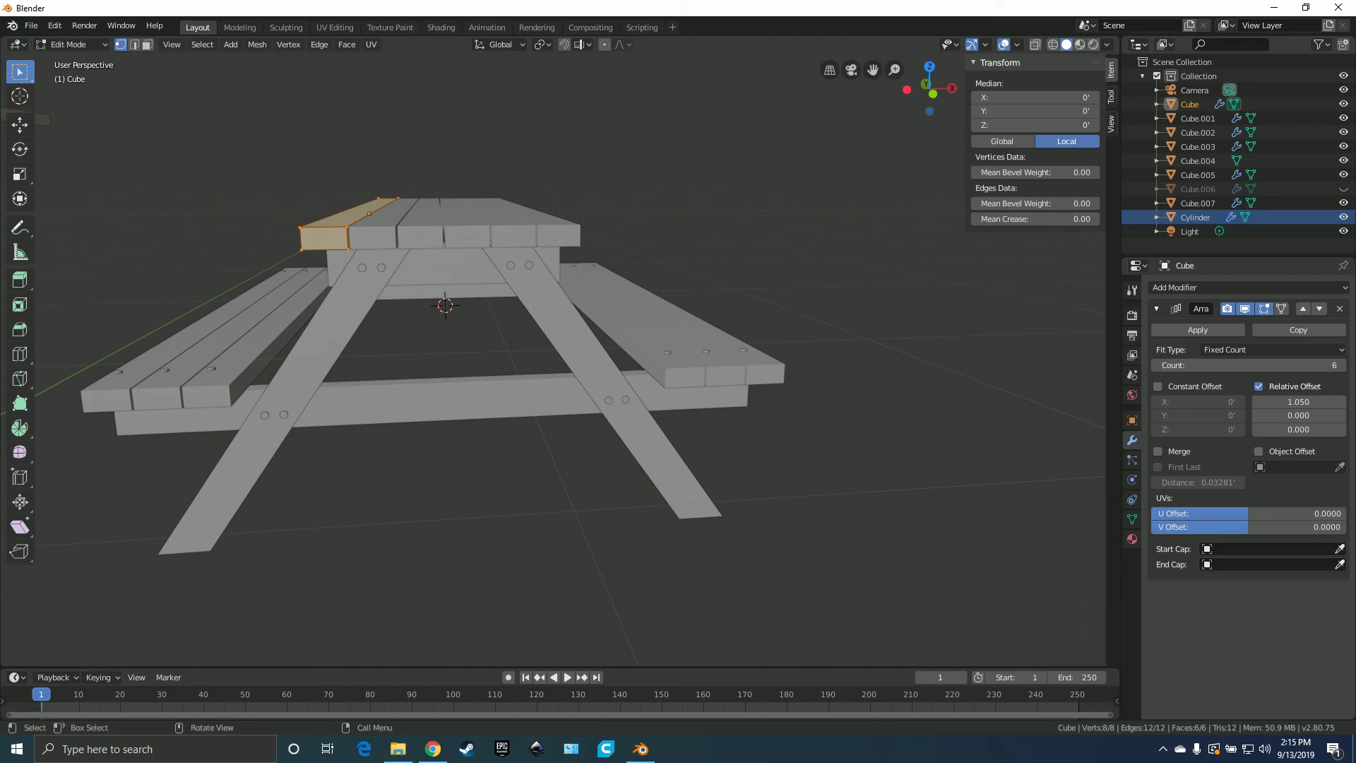
pyautogui.press('Tab')
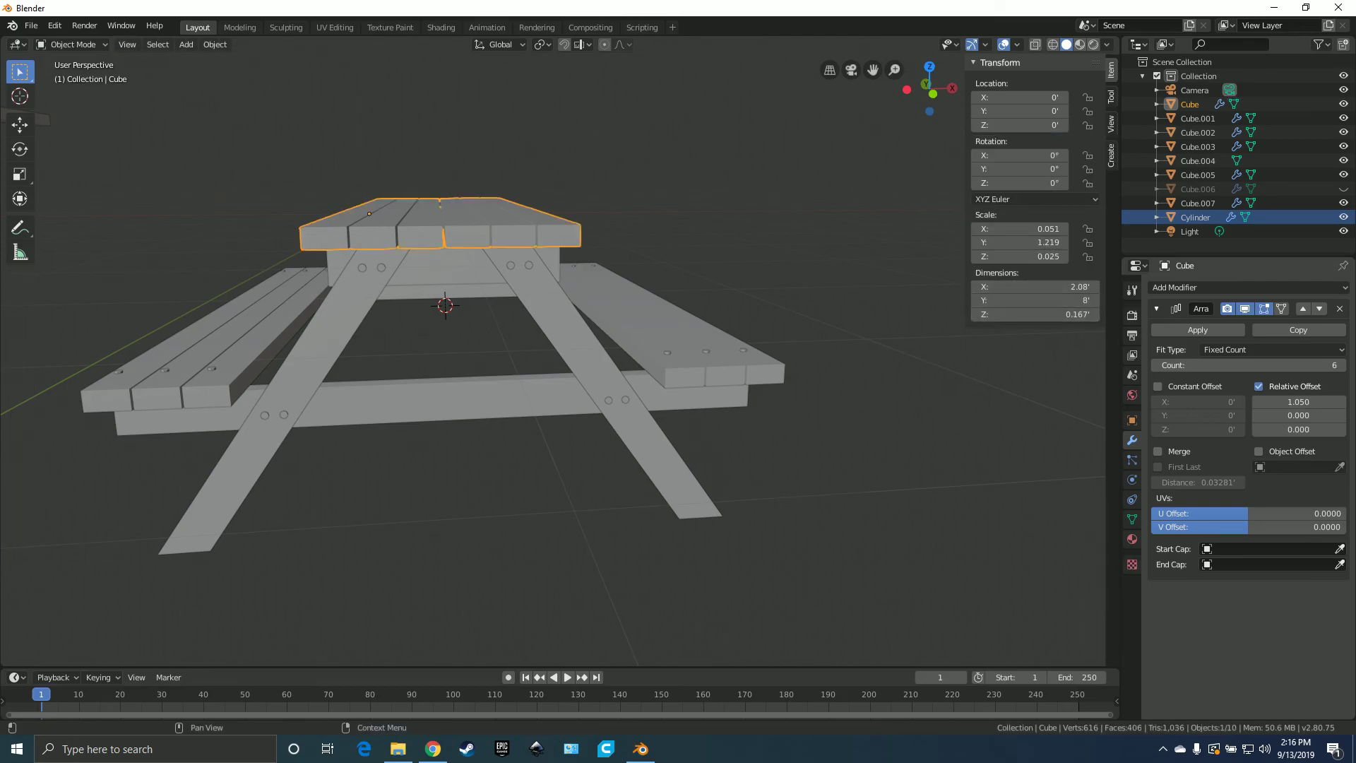
pyautogui.moveTo(678, 367); pyautogui.dragTo(608, 340, button='middle')
pyautogui.moveTo(602, 439); pyautogui.dragTo(836, 461, button='middle')
pyautogui.scroll(-3, 764, 463)
pyautogui.scroll(5, 682, 487)
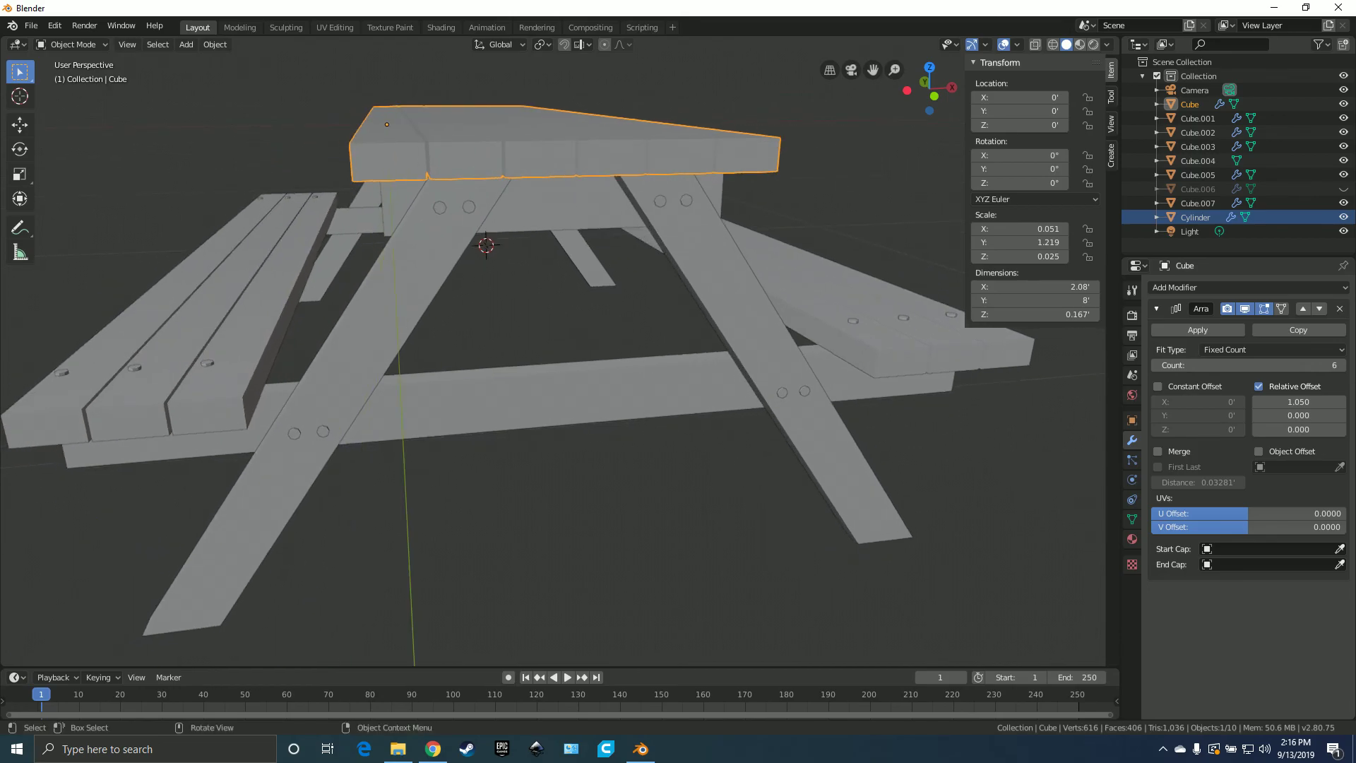
pyautogui.click(205, 318)
pyautogui.scroll(-4, 212, 325)
pyautogui.moveTo(212, 324); pyautogui.dragTo(185, 305, button='middle')
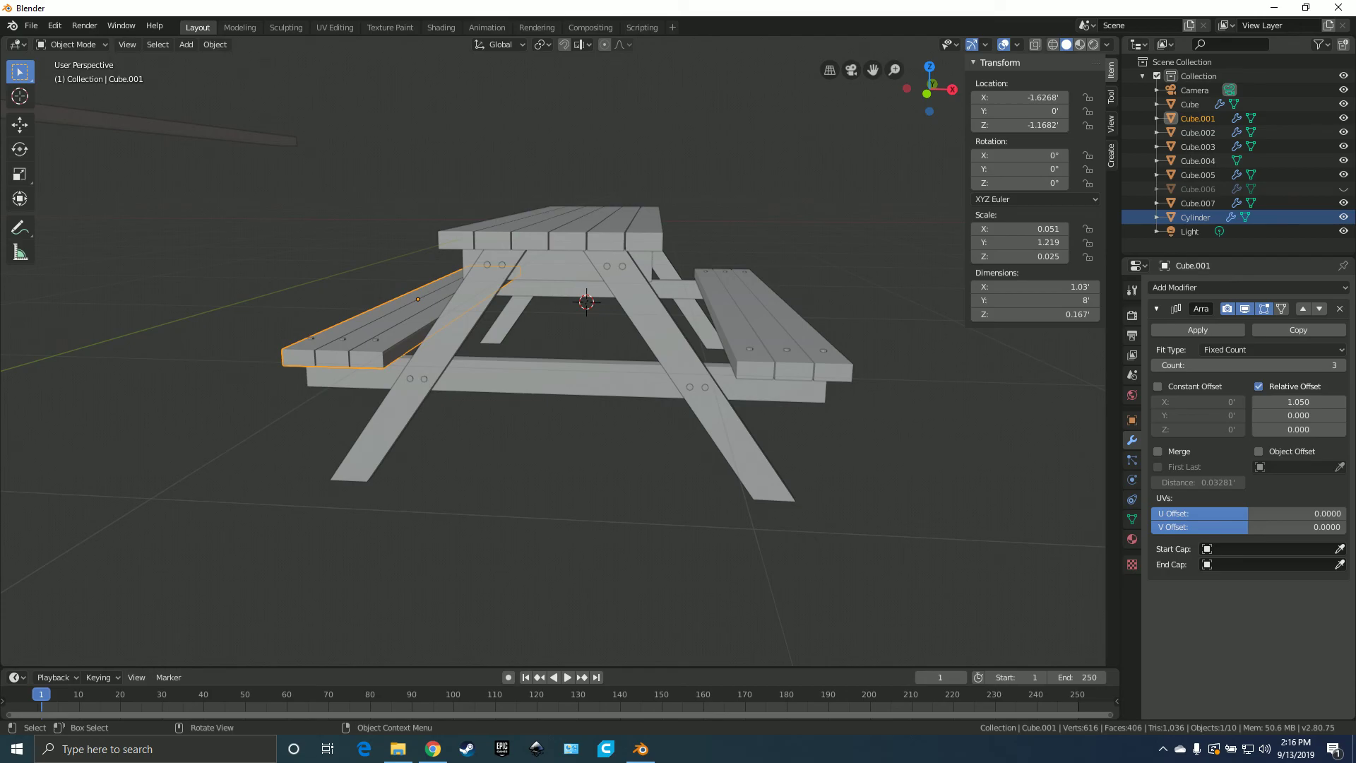
pyautogui.moveTo(186, 305)
pyautogui.mouseDown(button='middle')
pyautogui.moveTo(176, 339)
pyautogui.moveTo(211, 314)
pyautogui.moveTo(179, 277)
pyautogui.moveTo(207, 312)
pyautogui.mouseUp(button='middle')
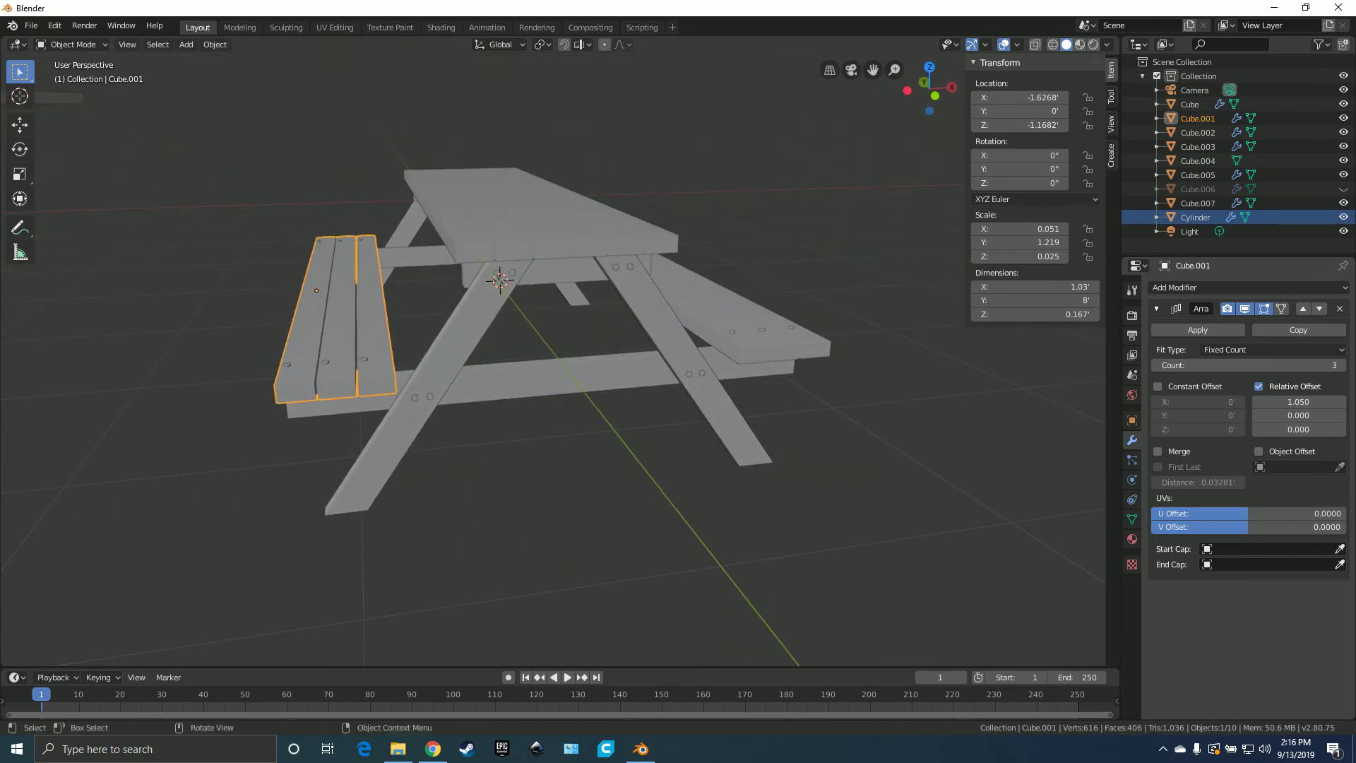